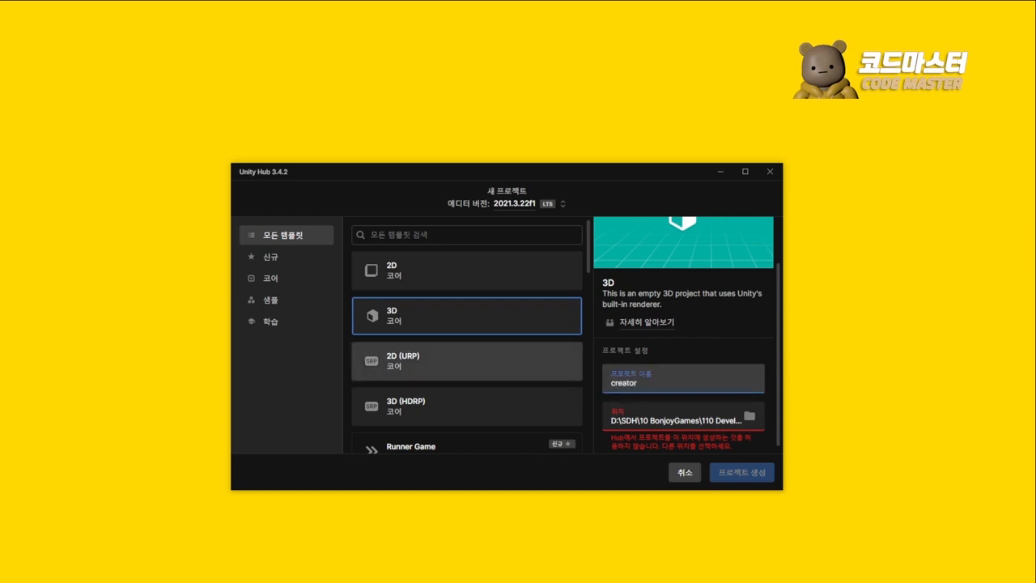
Step: Name the new 3D project creator fps and copy that name
text(fps)
key(ctrl+a)
key(ctrl+c)
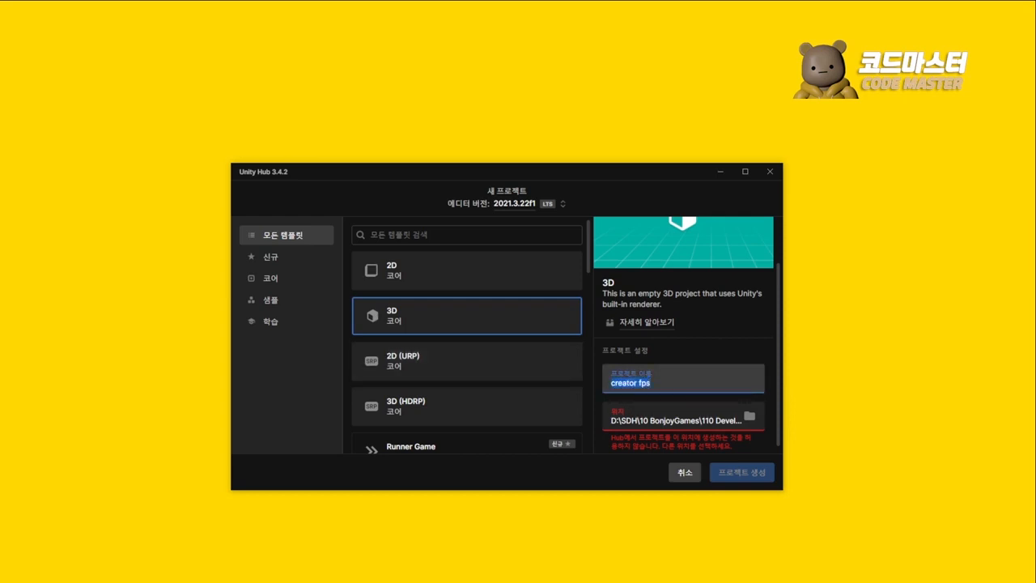
Step: Set a new folder named creator fps inside 01 Live as the project location and create the project
click(749, 416)
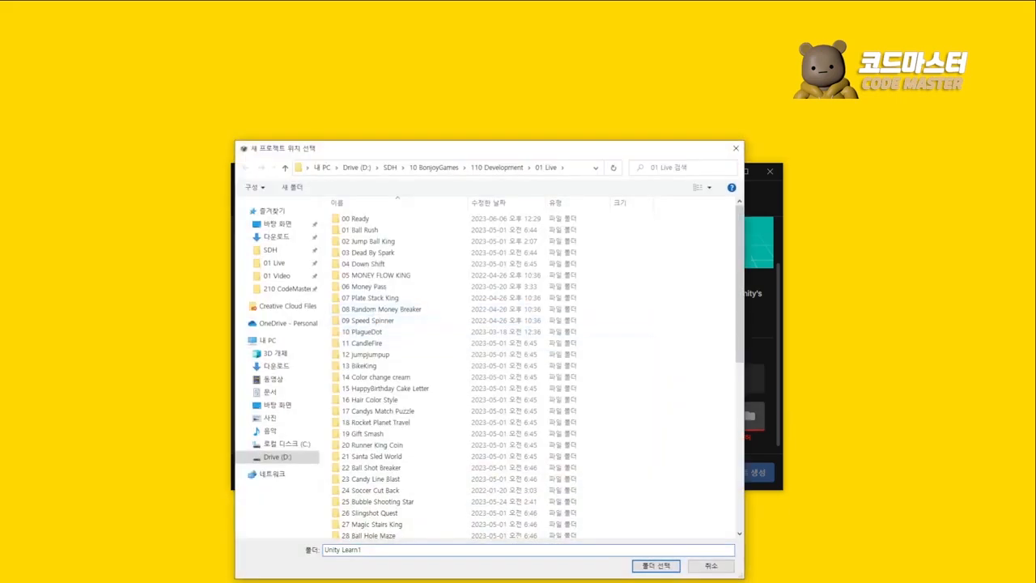
right_click(678, 375)
click(716, 385)
key(ctrl+v)
key(Return)
key(Return)
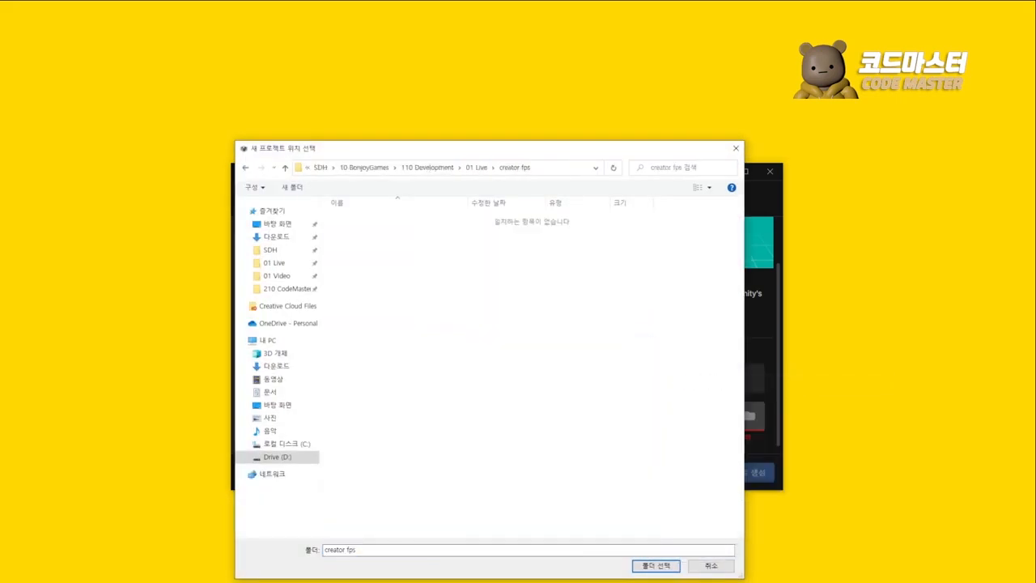
click(656, 566)
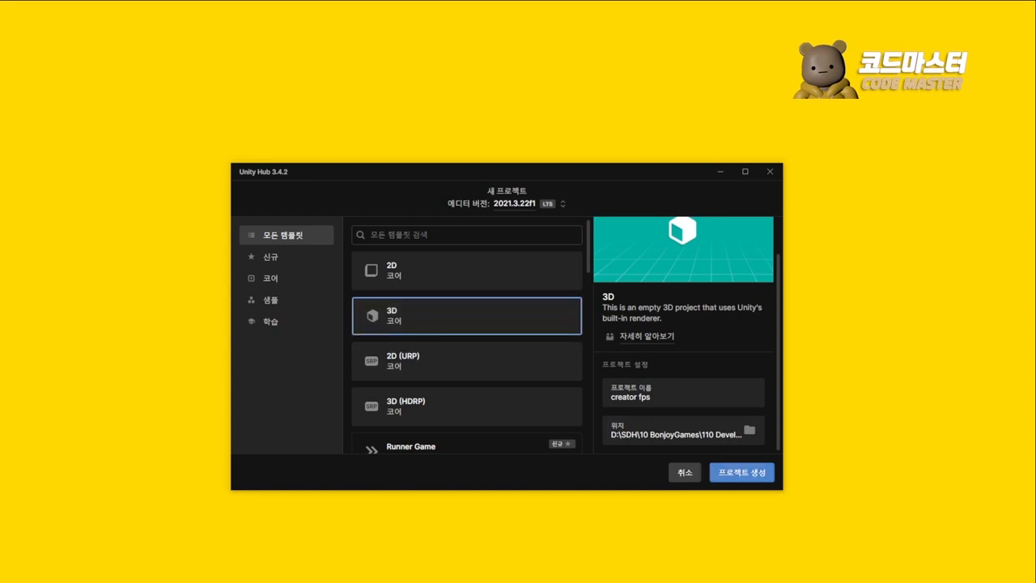
click(741, 472)
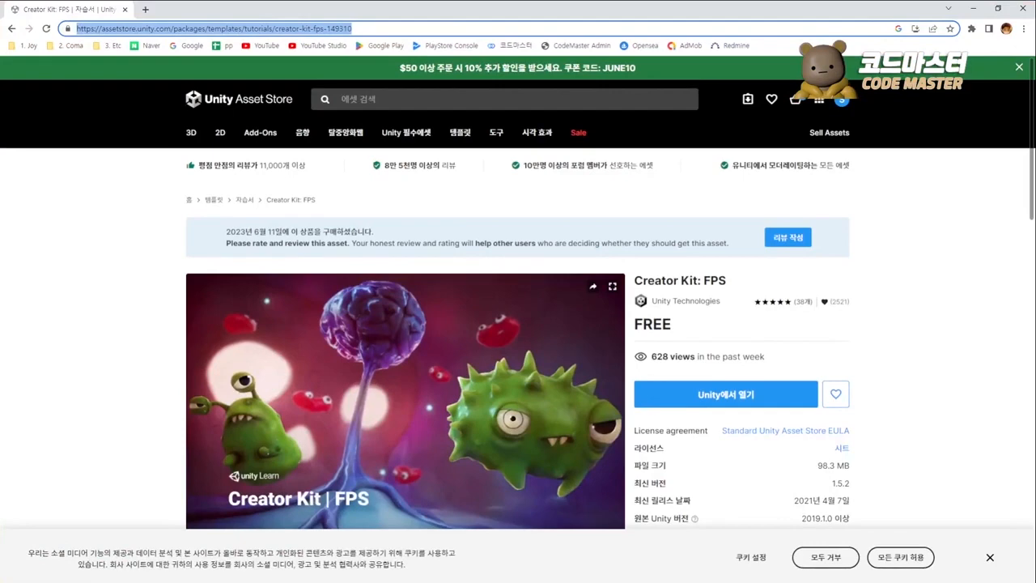
Step: Review the package content of Creator Kit: FPS on its Asset Store page, including the total file size and folder list
click(518, 200)
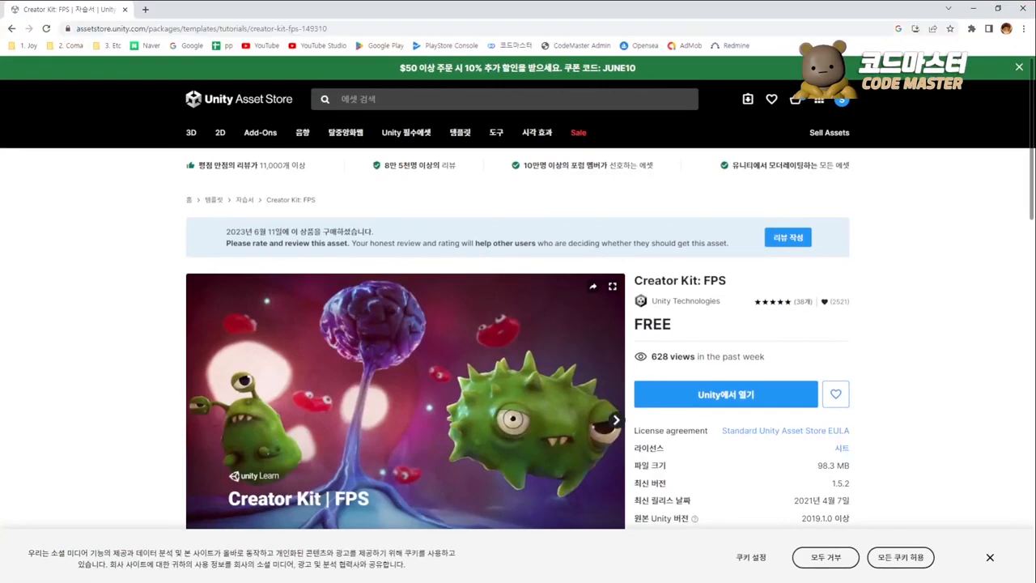
scroll(518, 324, down, 5)
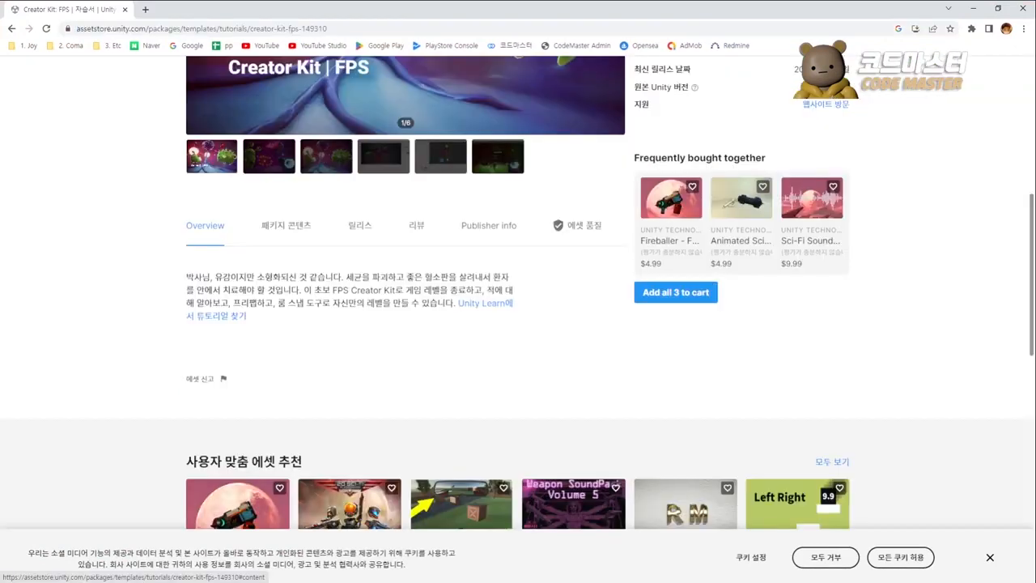
click(285, 225)
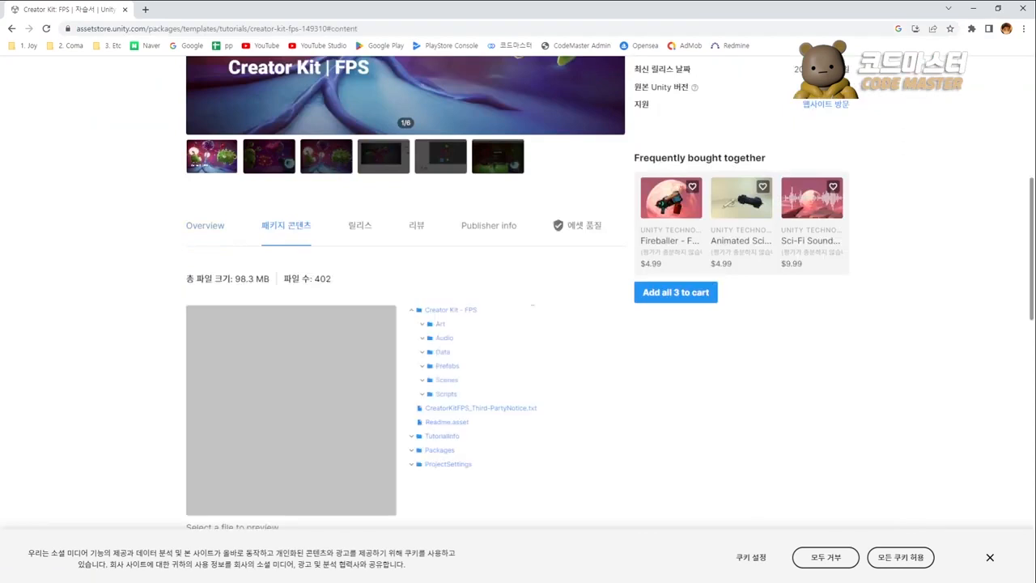
drag(222, 278, 277, 278)
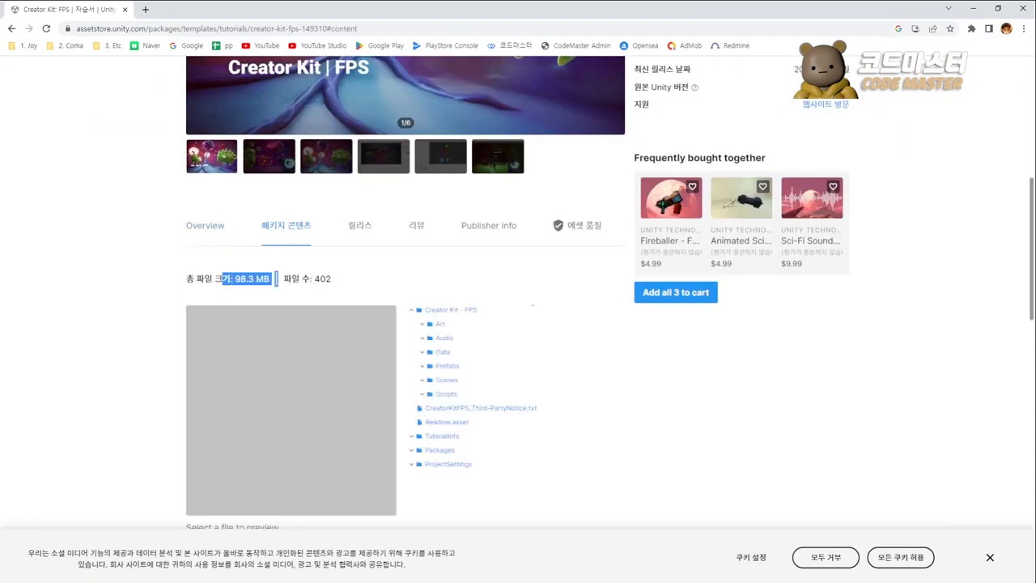
click(277, 278)
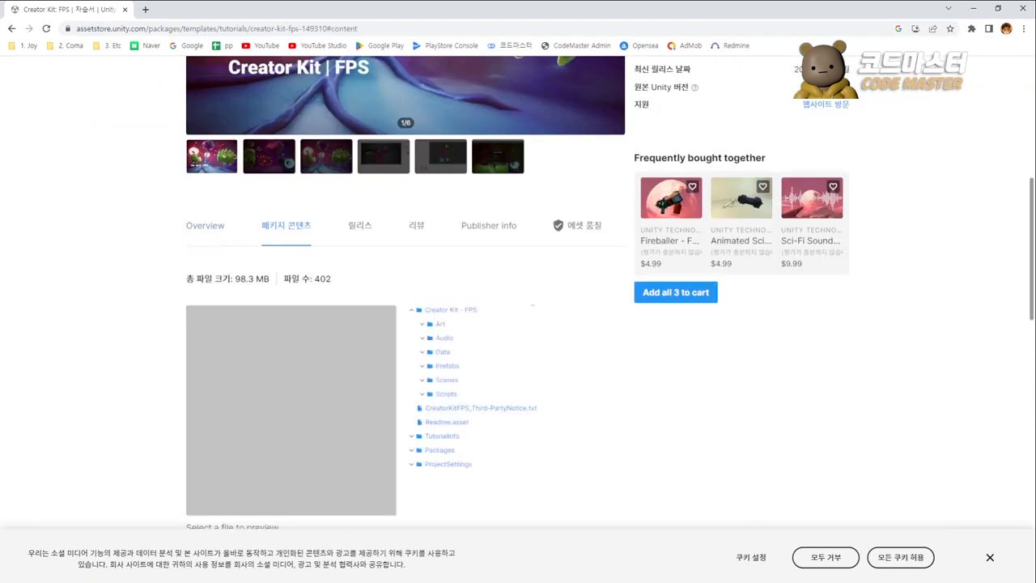
scroll(518, 292, down, 1)
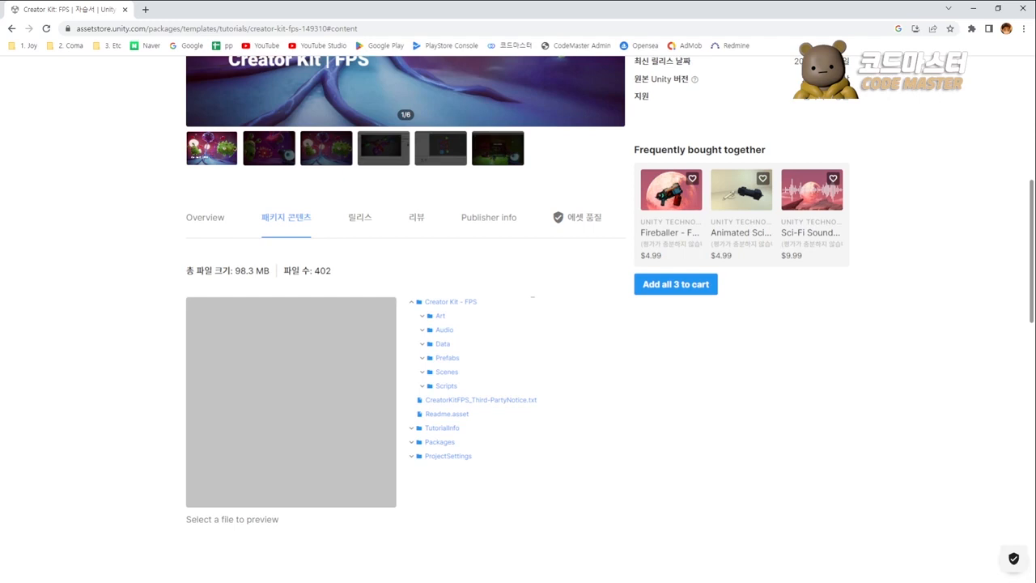
scroll(518, 324, up, 1)
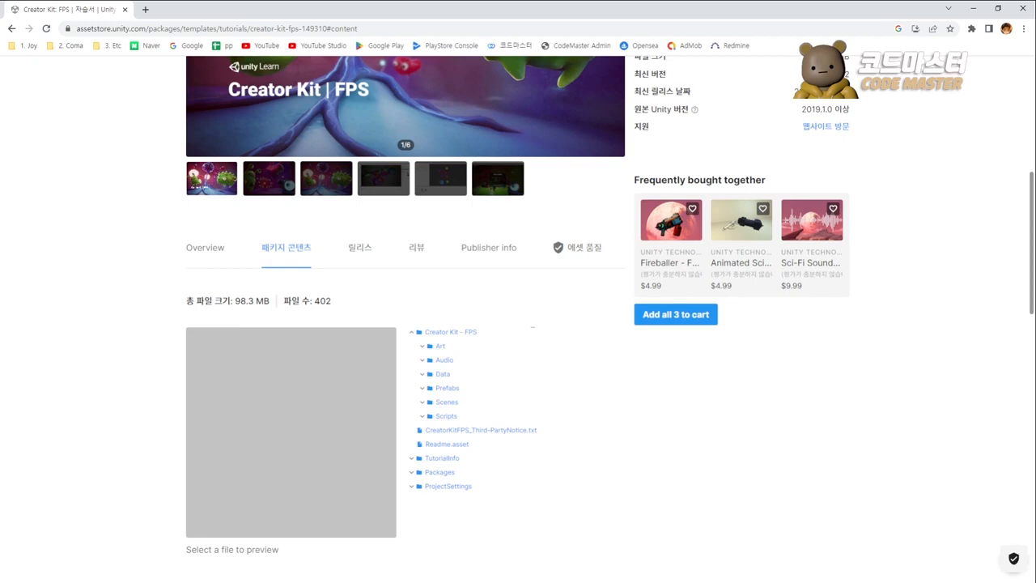
Step: Check the latest release date and the original Unity version of Creator Kit: FPS on its Asset Store page
drag(793, 90, 849, 90)
scroll(849, 91, up, 1)
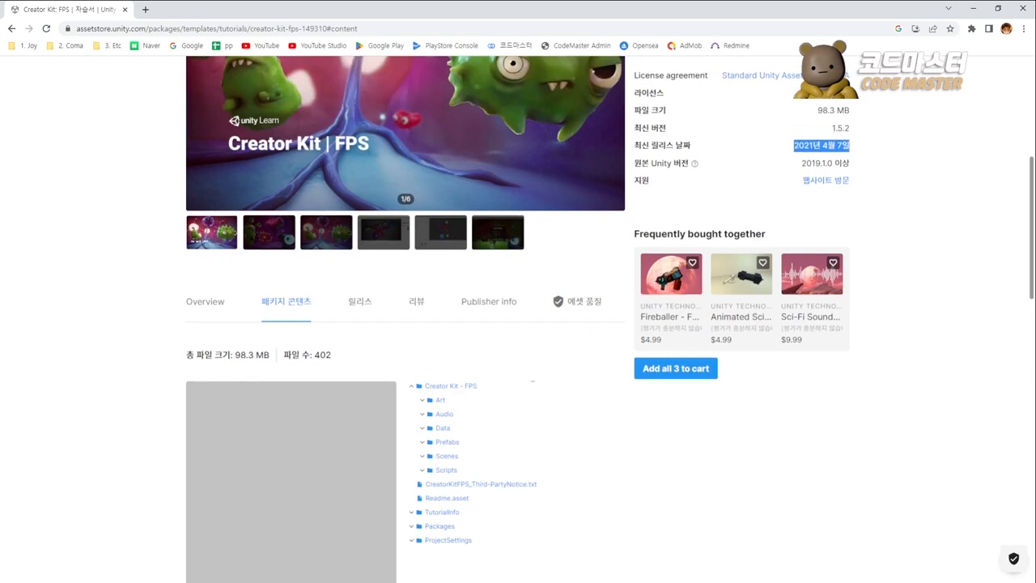
mouse_move(801, 163)
mouse_down()
mouse_move(850, 163)
mouse_move(801, 163)
mouse_up()
click(850, 163)
click(850, 164)
click(801, 163)
scroll(801, 164, up, 2)
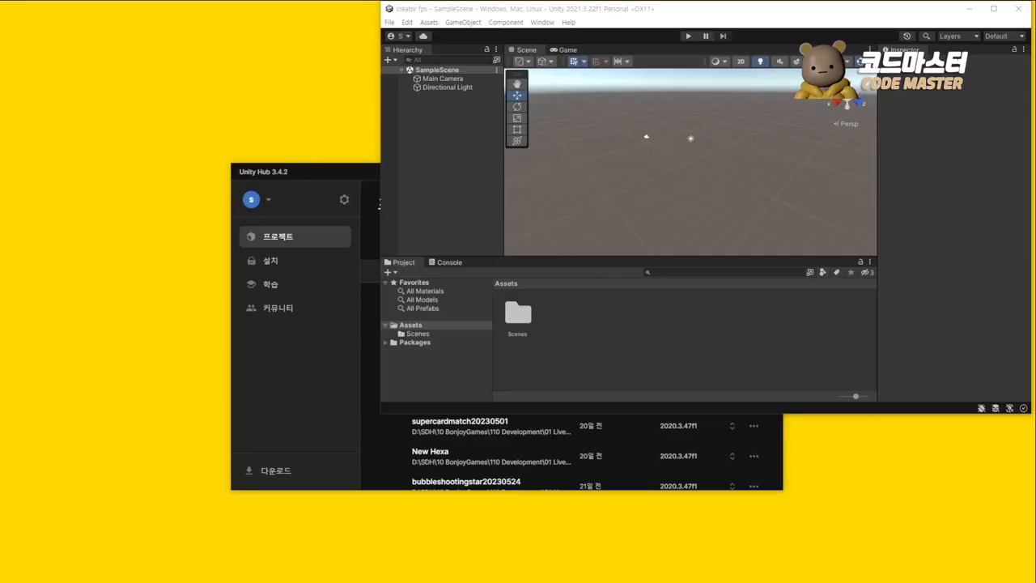
Step: In the maximized Unity editor, re-download Creator Kit: FPS and start its import, accepting the overwrite of the project settings
click(994, 9)
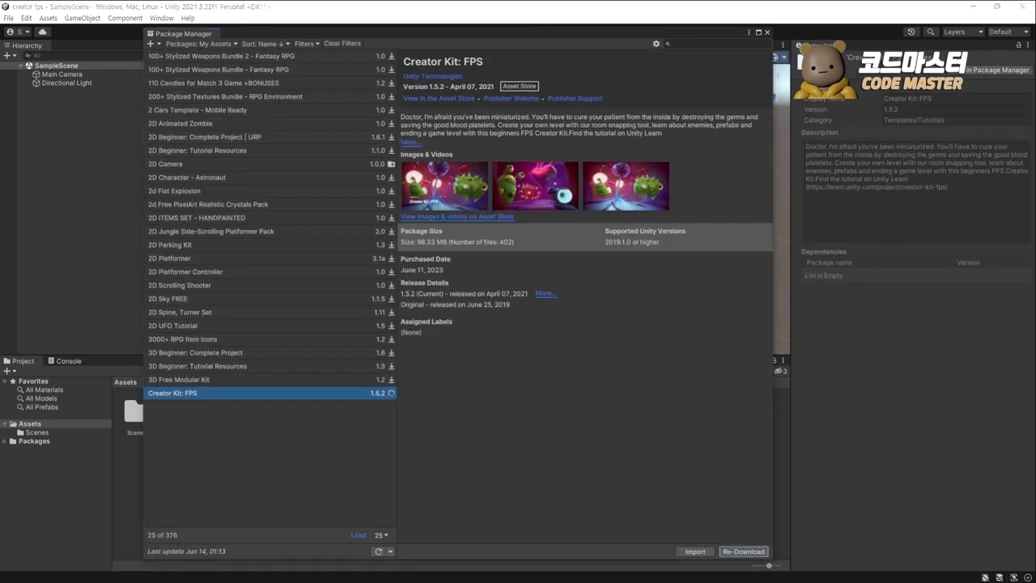
click(743, 552)
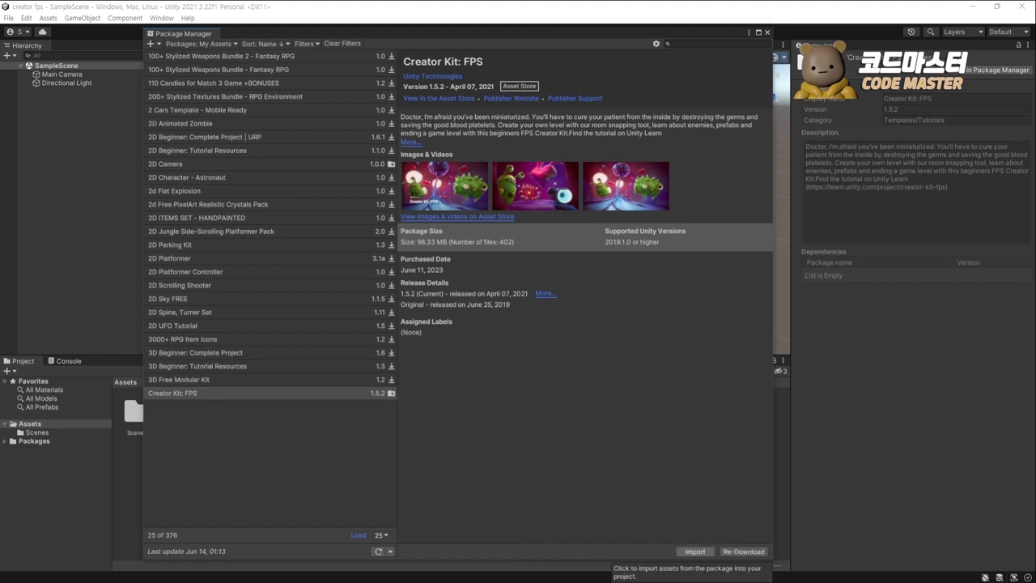
click(695, 551)
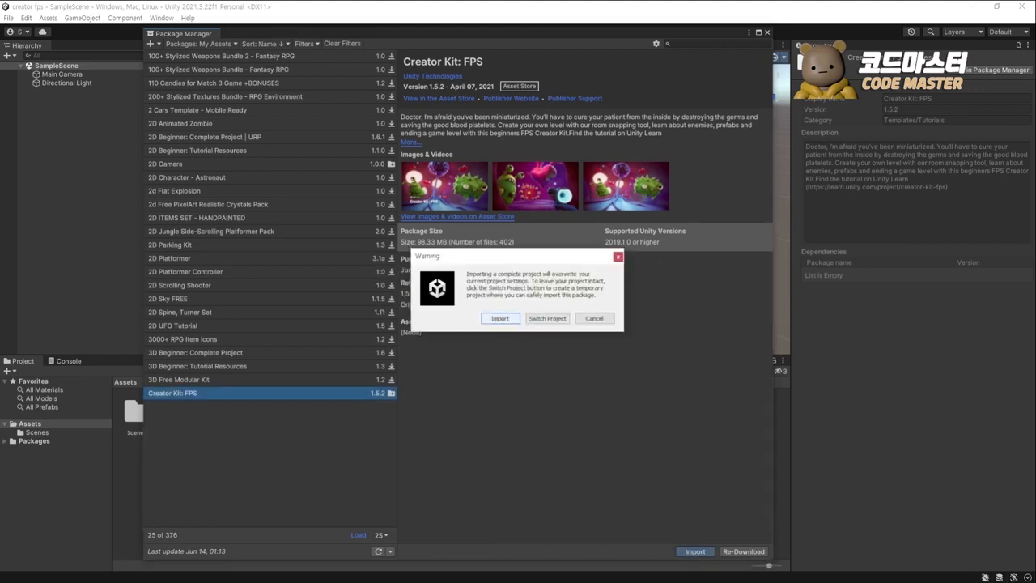
key(Return)
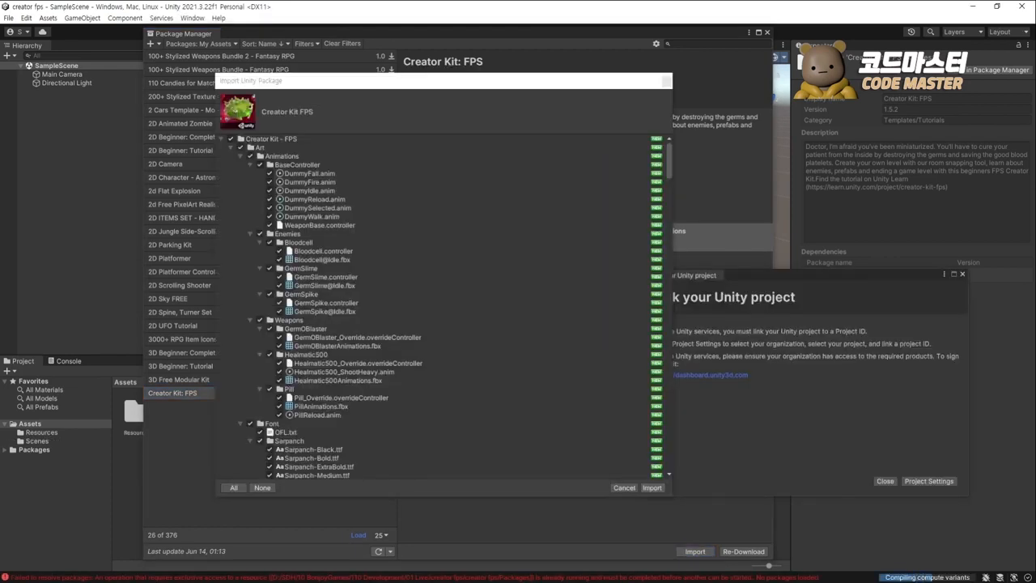
Step: Review the package's import list, collapsing the Art, Audio, Data and Prefabs folders
key(Down)
key(Left)
key(Down)
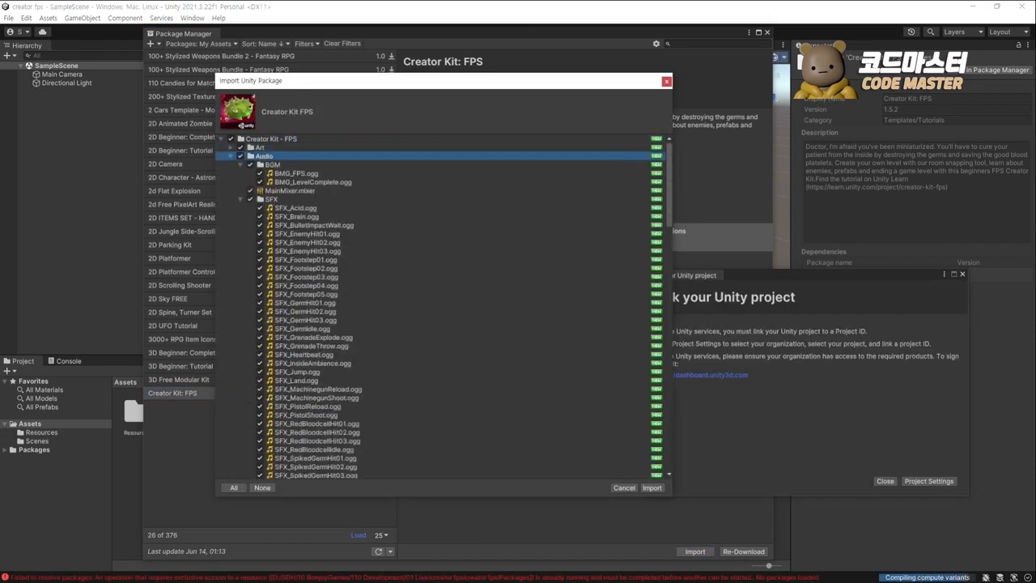
key(Left)
key(Down)
key(Left)
key(Down)
key(Left)
key(Down)
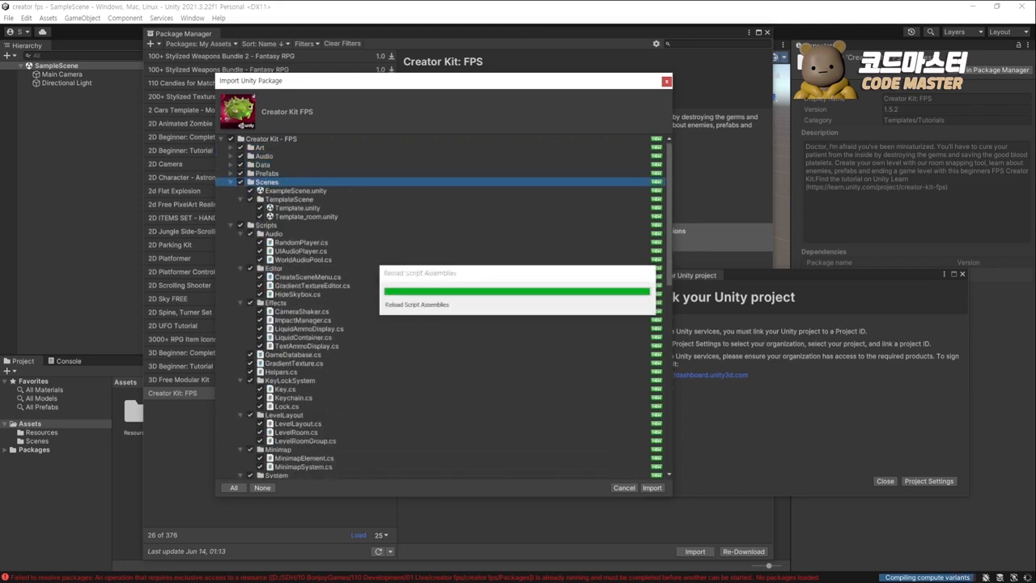
Step: Confirm the import of the Creator Kit: FPS contents and dismiss the project linking window
key(Return)
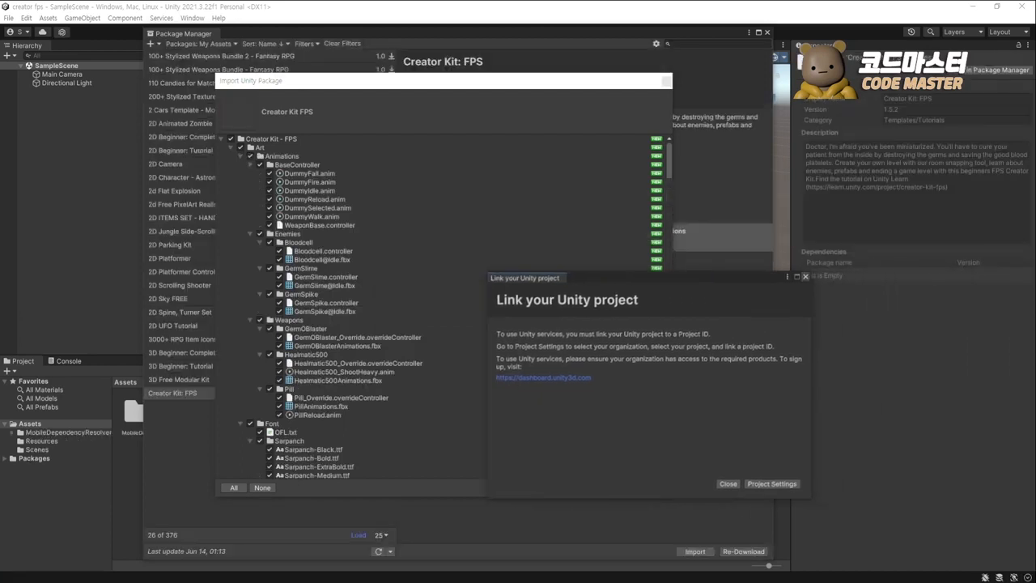
click(805, 276)
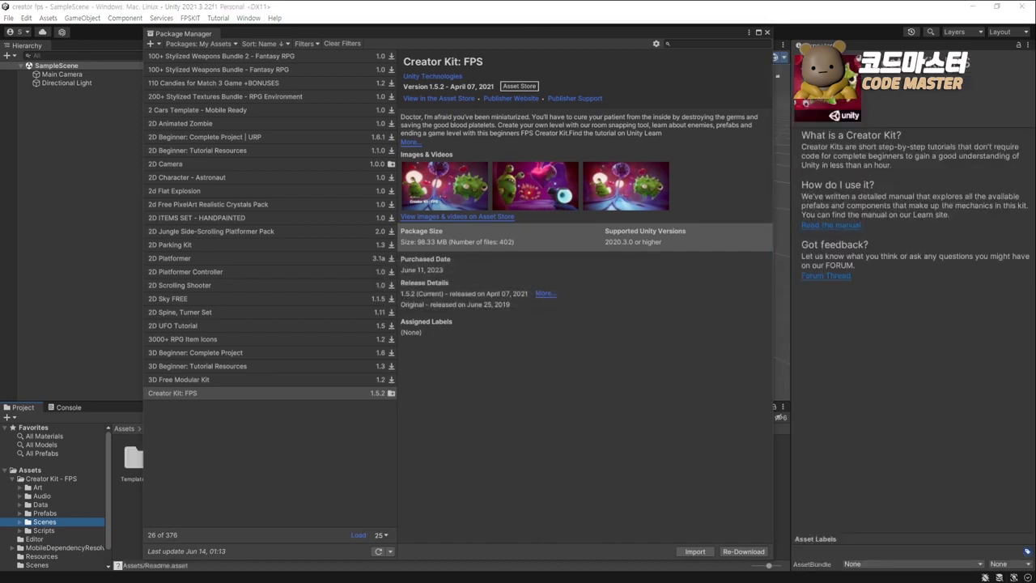
Step: Close the Package Manager and open ExampleScene from the Creator Kit - FPS Scenes folder
click(768, 32)
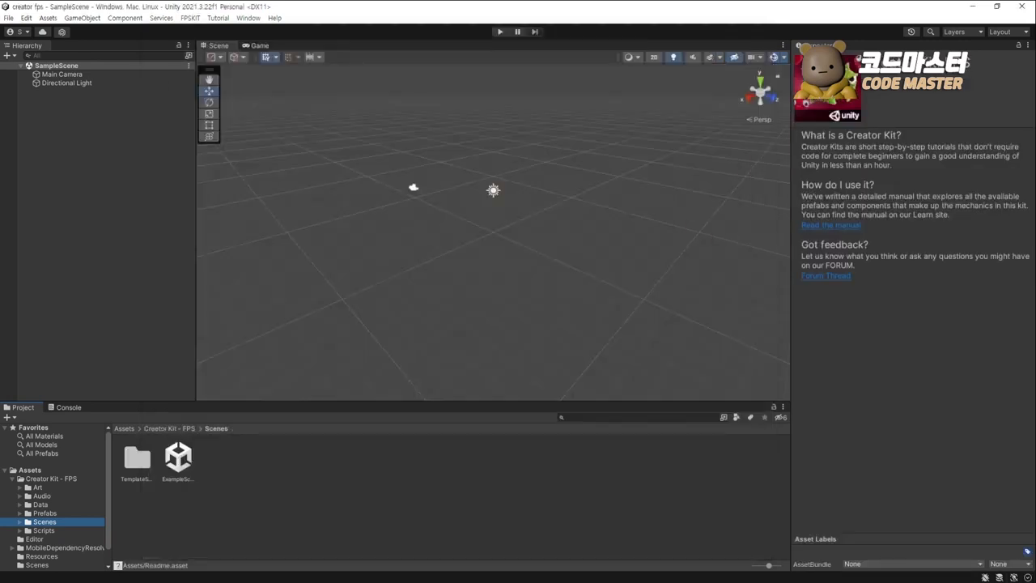
click(178, 458)
double_click(178, 458)
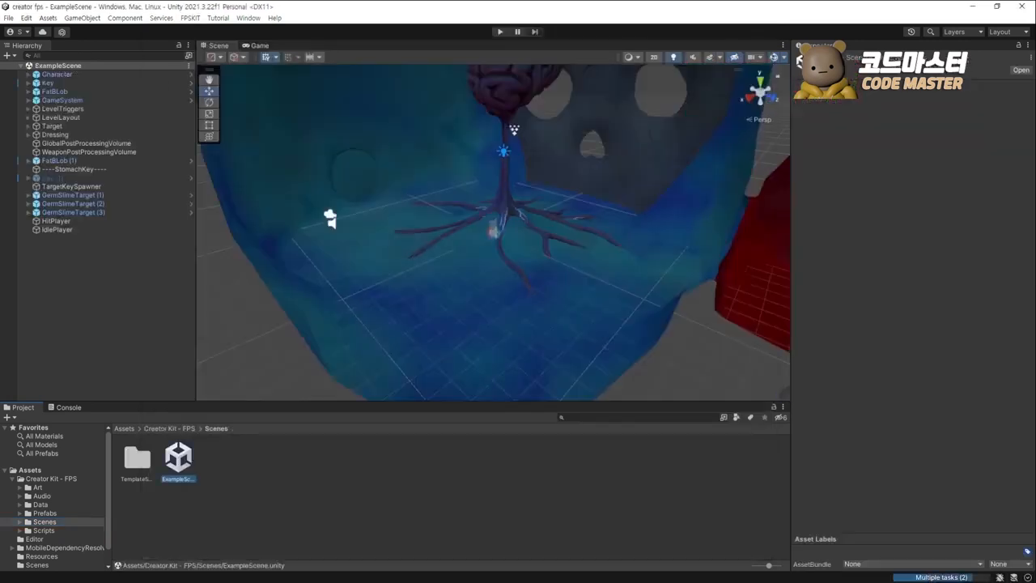
Step: Examine the level from the brain room to the red rooms and focus on the Bone03 (3) bone
mouse_move(402, 225)
alt+mouse_down()
mouse_move(405, 261)
mouse_move(481, 278)
mouse_move(576, 266)
mouse_move(568, 284)
mouse_move(432, 289)
mouse_move(398, 243)
alt+mouse_up()
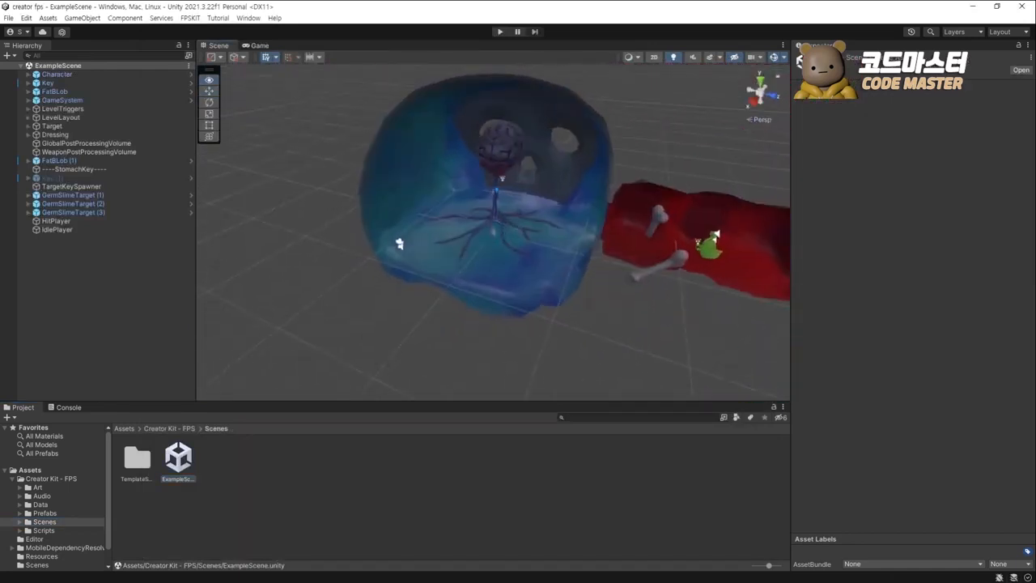
middle_drag(753, 217, 543, 220)
scroll(543, 220, down, 4)
middle_drag(705, 300, 271, 335)
click(271, 334)
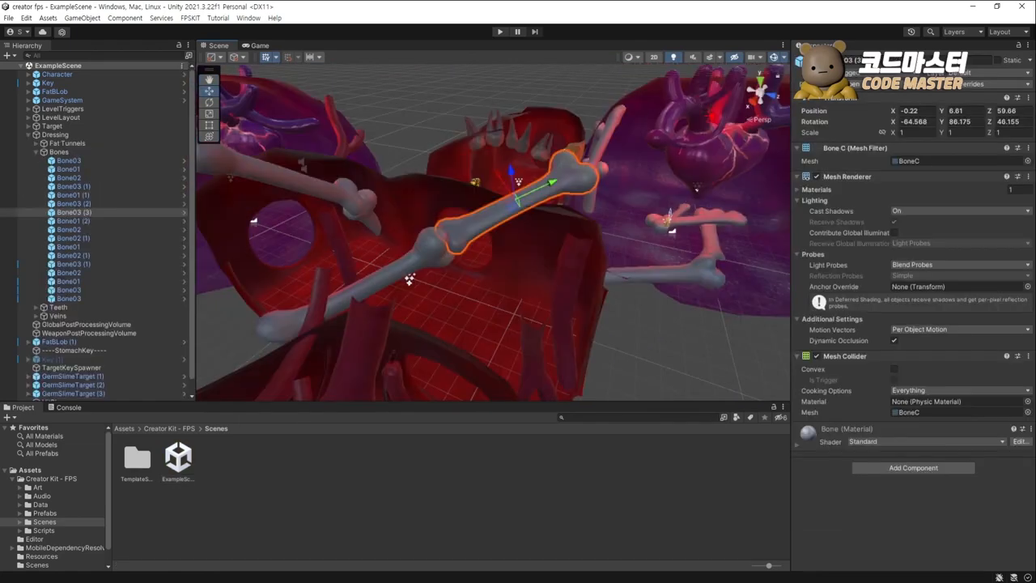
key(f)
middle_drag(340, 267, 518, 215)
scroll(471, 226, down, 5)
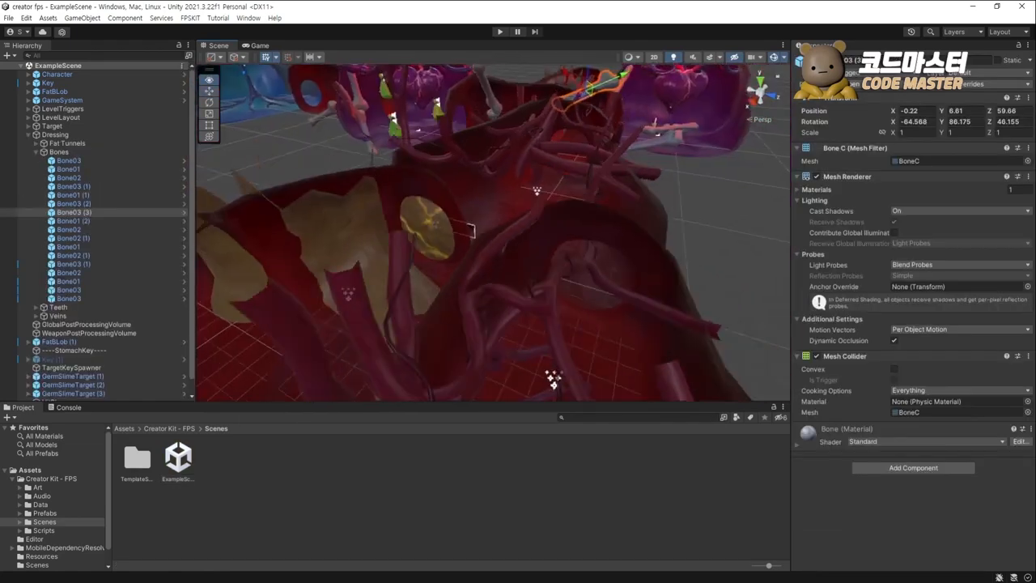
Step: Examine the red corridor rooms and their veins
alt+drag(412, 262, 487, 251)
middle_drag(488, 252, 497, 246)
click(492, 249)
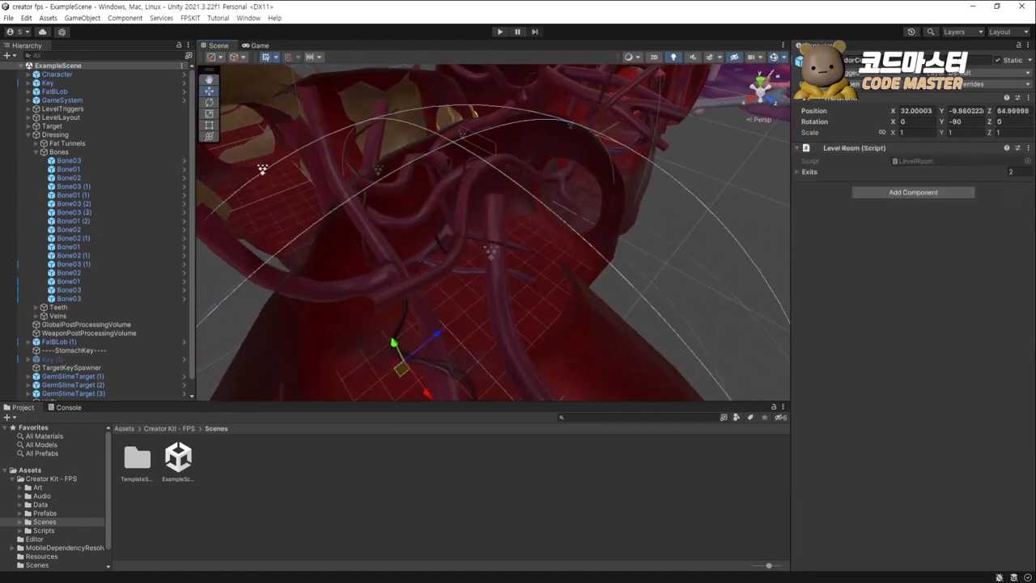
click(463, 217)
alt+drag(463, 217, 591, 202)
scroll(493, 233, down, 5)
mouse_move(486, 243)
alt+mouse_down()
mouse_move(575, 210)
mouse_move(502, 243)
mouse_move(485, 178)
mouse_move(494, 234)
alt+mouse_up()
click(384, 213)
alt+drag(383, 214, 502, 211)
mouse_move(454, 242)
right_down()
mouse_move(567, 251)
mouse_move(502, 250)
mouse_move(453, 235)
right_up()
Step: Inspect the green stomach room, selecting the ring and the can on its floor
click(454, 234)
click(401, 344)
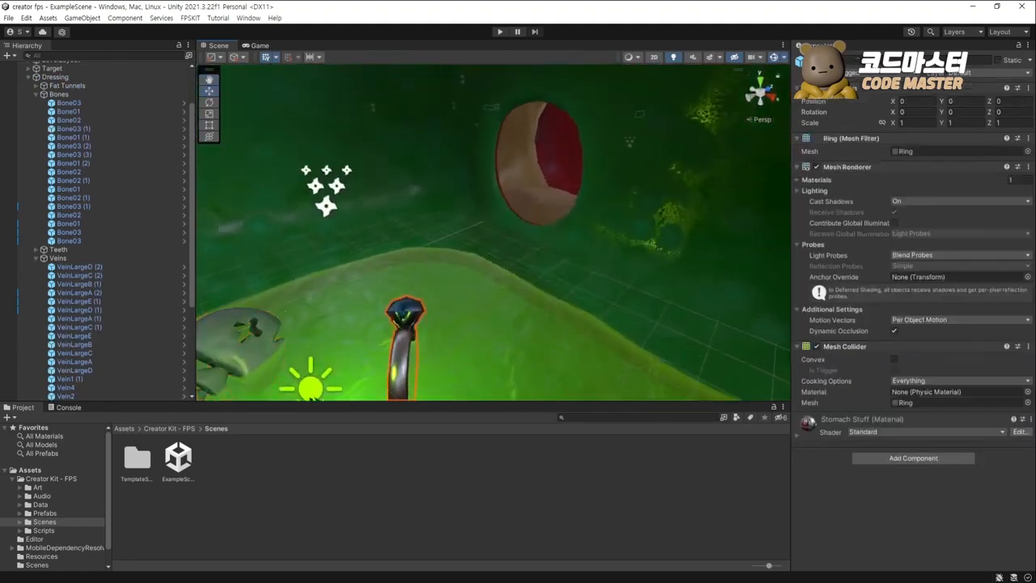
right_drag(401, 344, 562, 321)
scroll(441, 344, down, 4)
scroll(522, 332, down, 4)
click(444, 281)
right_drag(444, 281, 416, 260)
right_drag(198, 185, 227, 209)
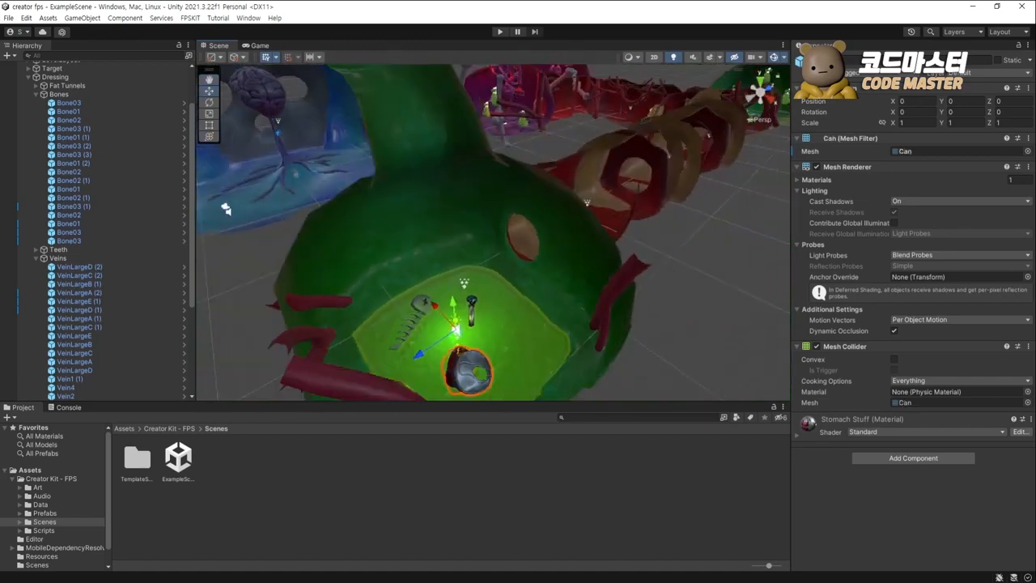
Step: Select the stomach room and examine the blue brain room from outside
click(389, 234)
middle_drag(388, 235, 559, 356)
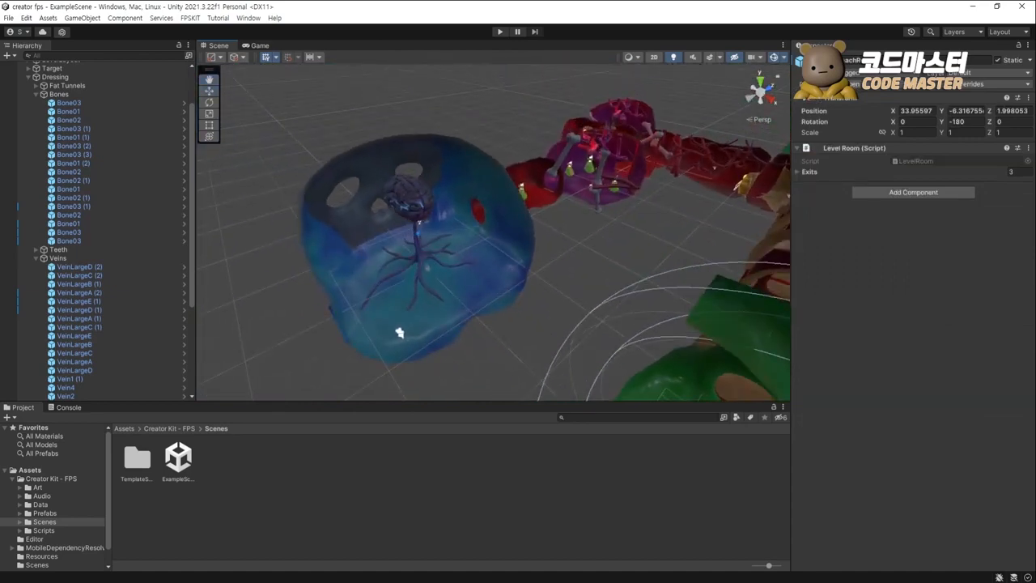
scroll(493, 235, up, 5)
scroll(493, 235, down, 3)
middle_drag(364, 218, 524, 296)
scroll(114, 221, up, 3)
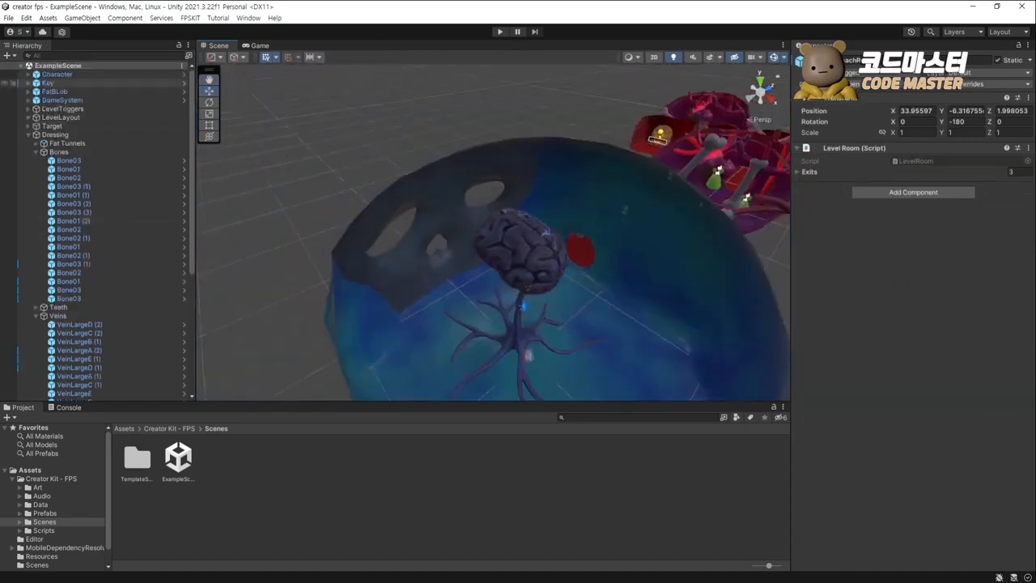
Step: Focus the scene view on the Character, Key, FatBLob and GameSystem objects one by one to inspect them
double_click(61, 74)
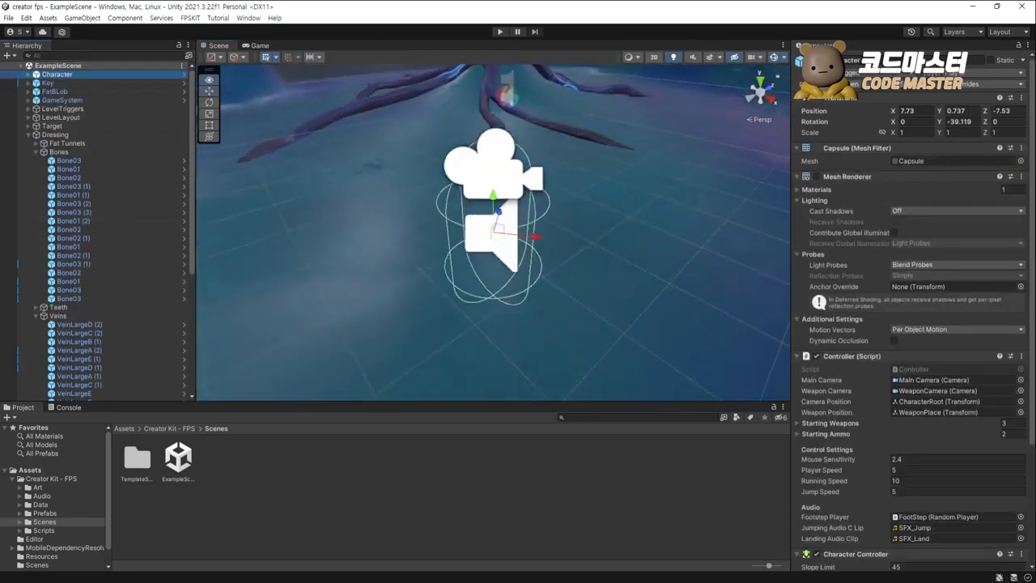
alt+drag(453, 235, 587, 231)
double_click(60, 83)
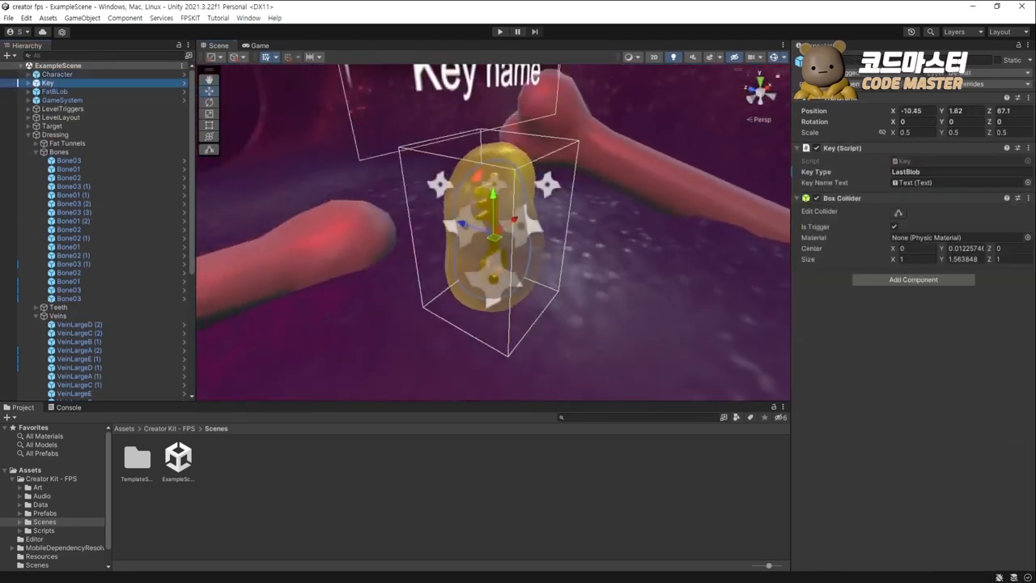
mouse_move(486, 235)
alt+mouse_down()
mouse_move(417, 234)
mouse_move(477, 235)
alt+mouse_up()
scroll(478, 234, down, 3)
double_click(61, 91)
double_click(60, 100)
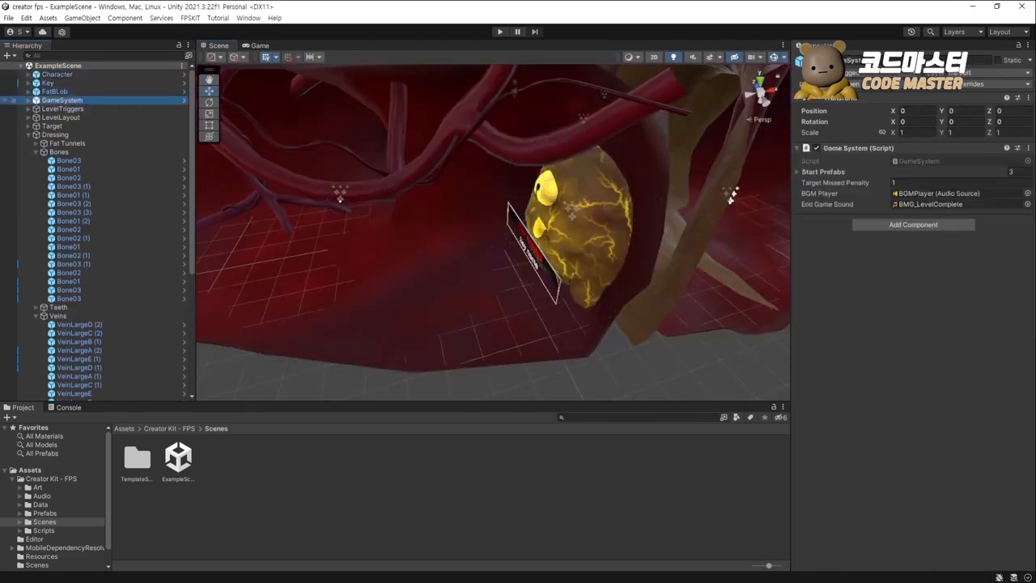
Step: Inspect the LevelTriggers, LevelLayout, Fat Tunnels and Key (1) objects and view the level around the stomach room
click(63, 108)
click(63, 118)
click(66, 144)
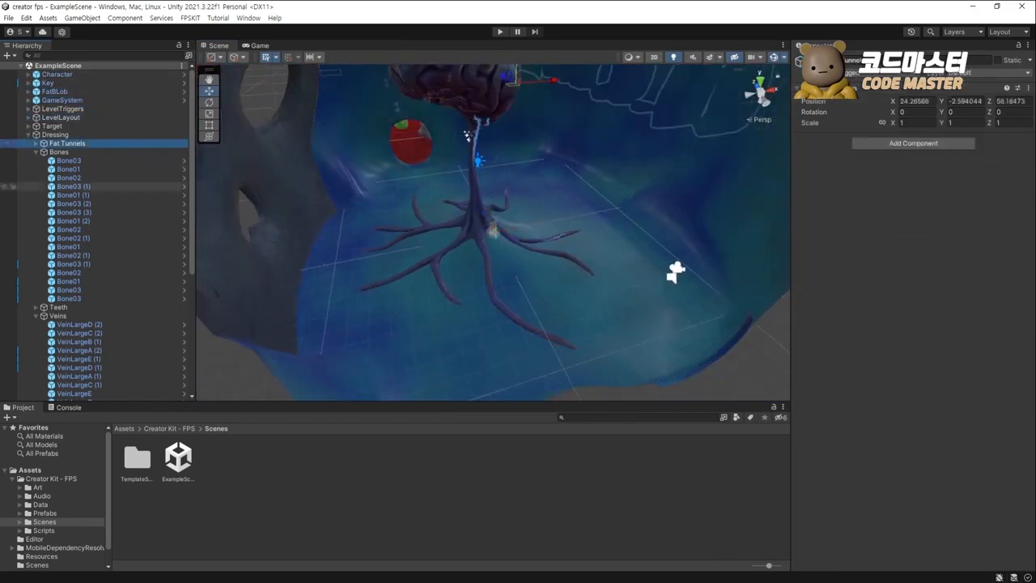
click(72, 186)
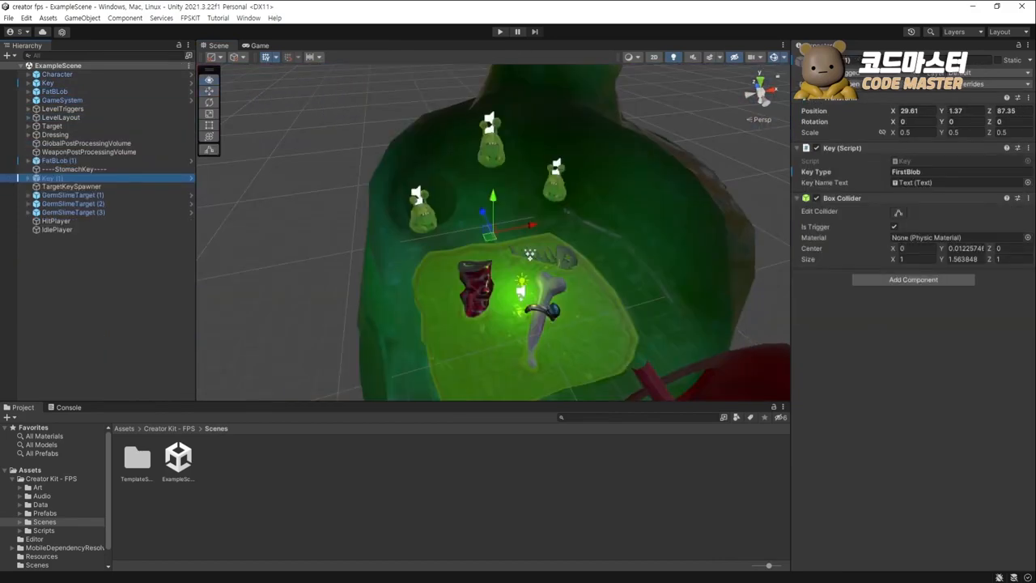
alt+drag(485, 242, 445, 255)
scroll(494, 231, down, 5)
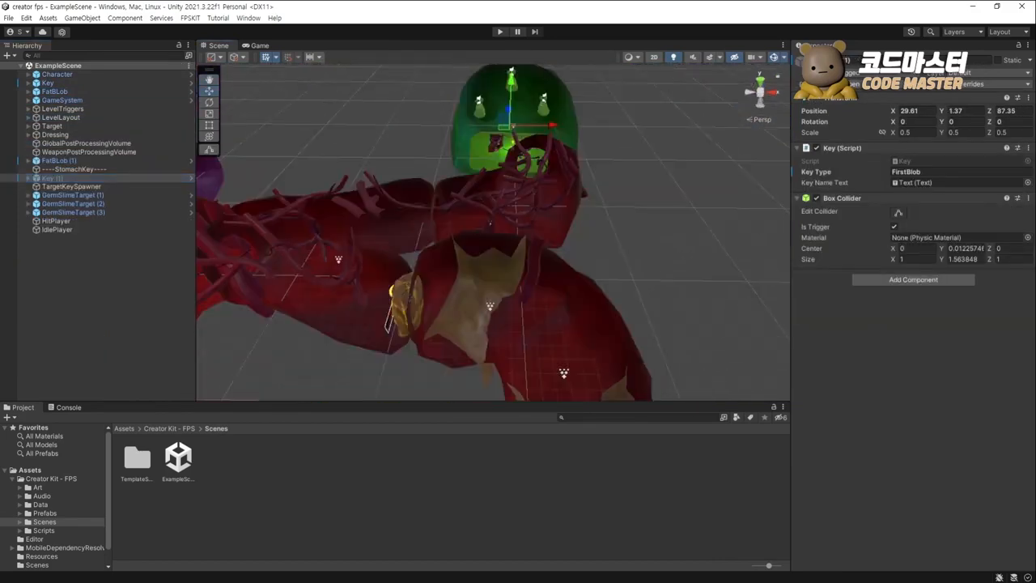
Step: Switch the editor to the 2 by 3 layout and show the project assets in a single column
click(259, 46)
drag(259, 45, 486, 348)
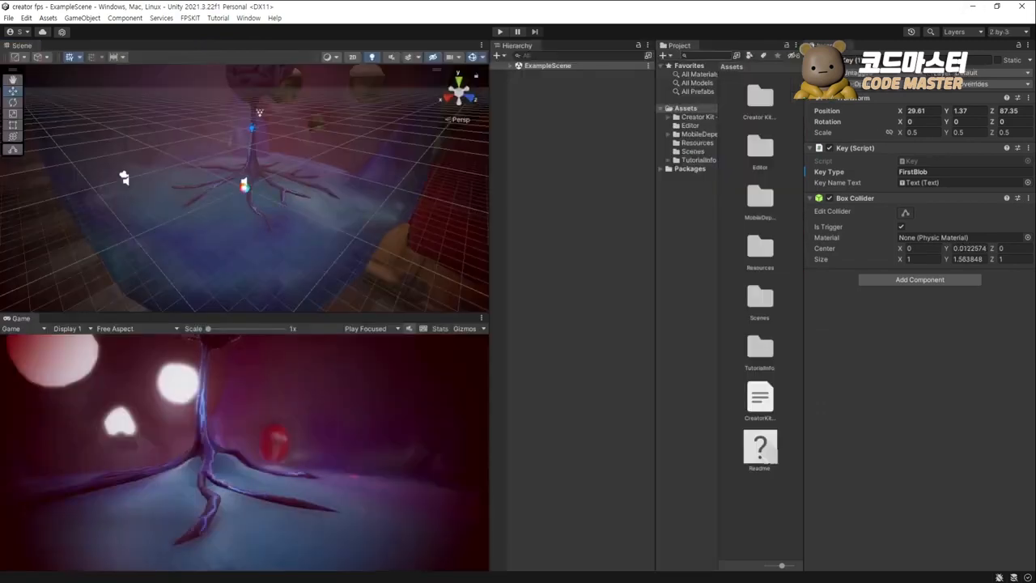
click(796, 45)
click(819, 56)
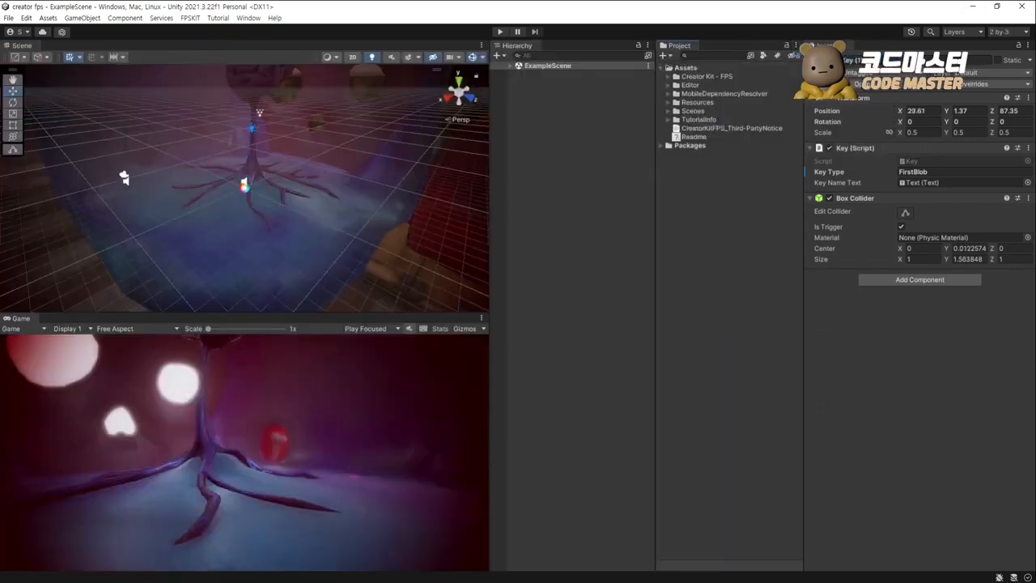
Step: Dock the Project window beneath the Hierarchy and widen the Scene and Game views
drag(678, 45, 575, 420)
drag(573, 308, 686, 308)
drag(804, 324, 858, 323)
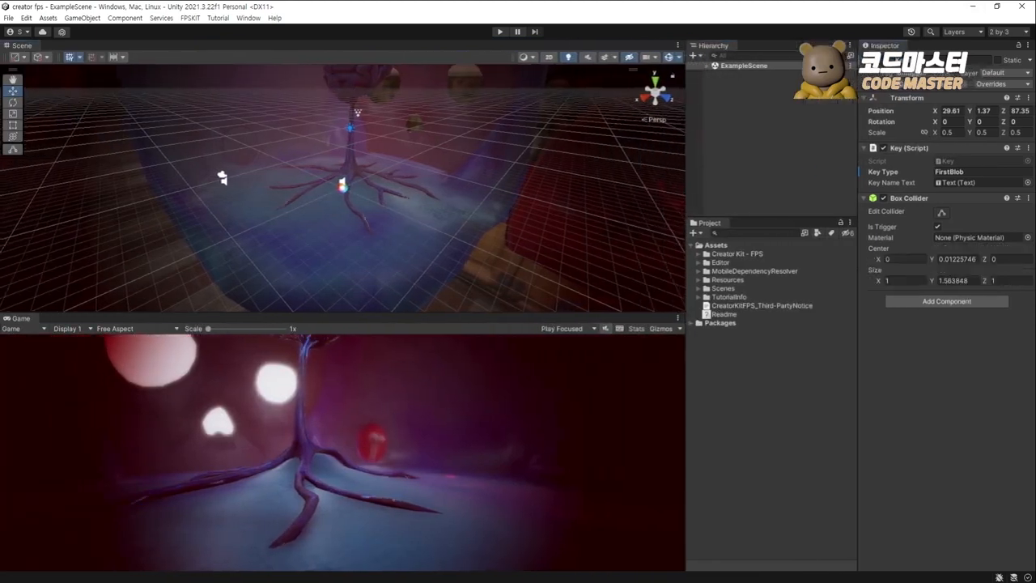
Step: Expand ExampleScene in the hierarchy and focus the scene view on the Character in the brain room
middle_drag(342, 185, 374, 258)
scroll(363, 194, down, 3)
scroll(422, 223, down, 2)
click(708, 66)
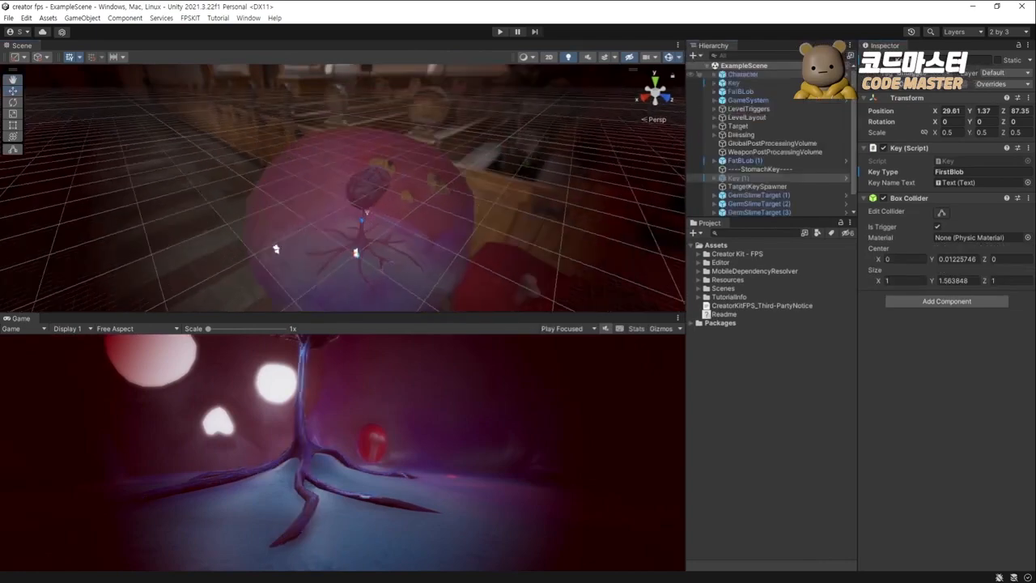
double_click(742, 73)
scroll(343, 188, down, 3)
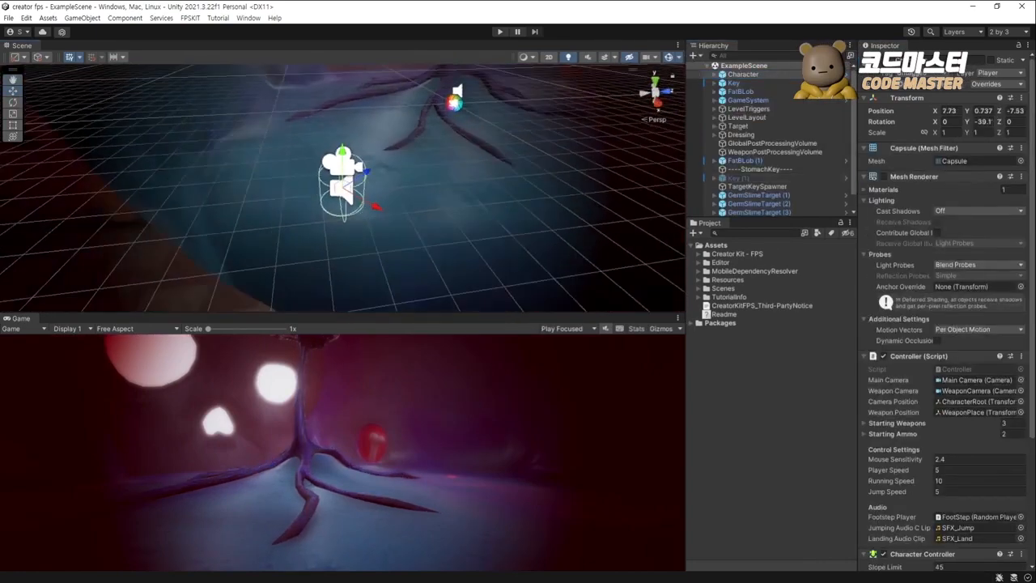
middle_drag(342, 188, 266, 307)
scroll(266, 308, down, 2)
Step: Run the scene in play mode and test walking and jumping with the character in the brain room
key(ctrl+p)
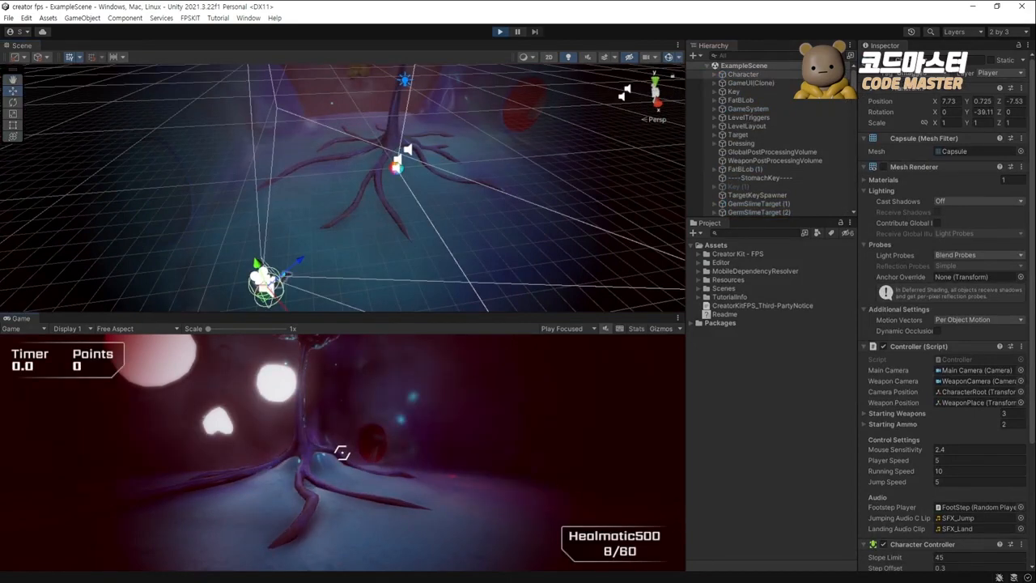
key(d)
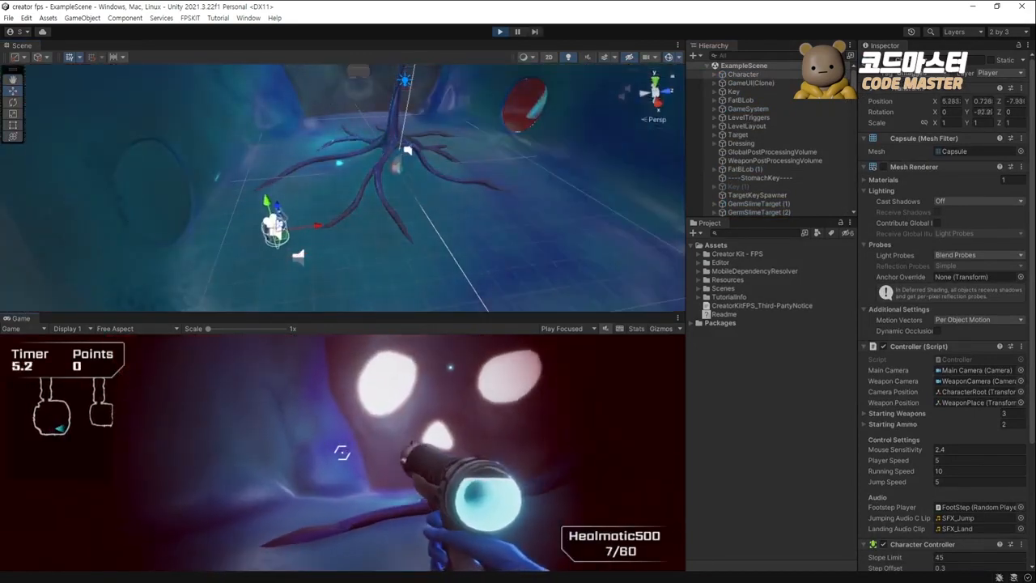
key(w)
key(s)
key(a)
key(s)
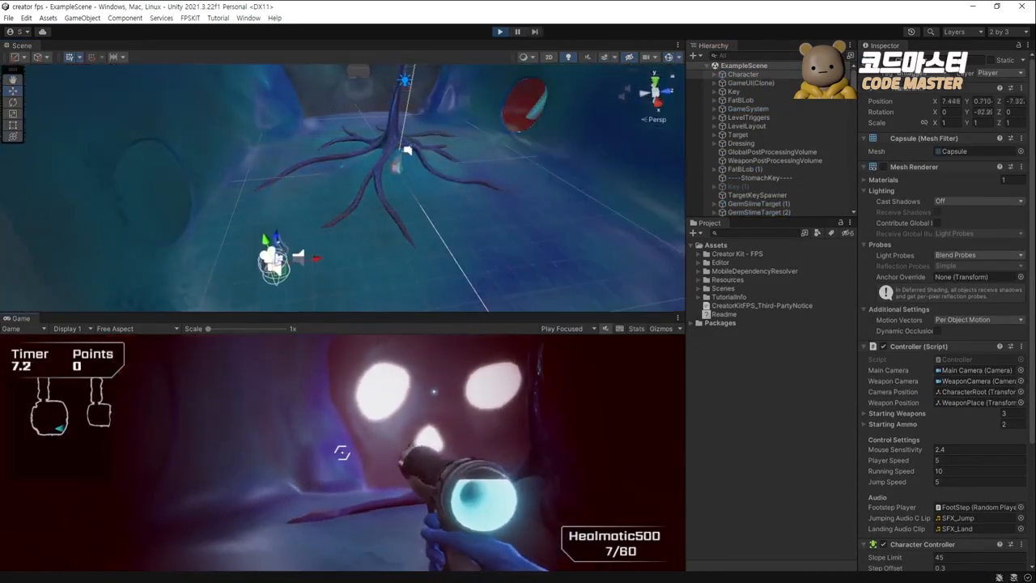
key(w)
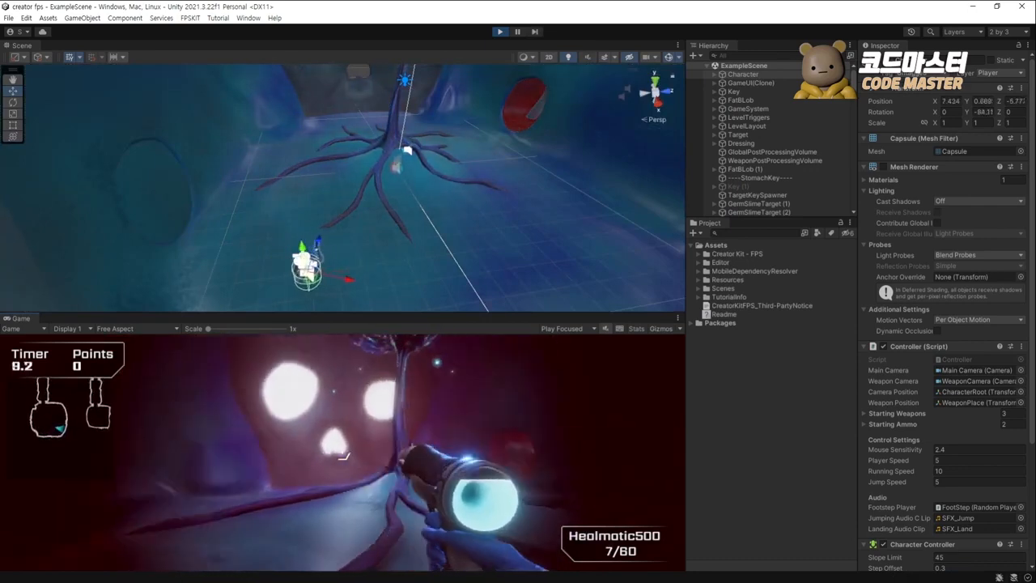
key(a)
key(d)
key(space)
Step: Cycle through the GermOBlaster, Pill and Healmatic500 weapons, firing a Healmatic500 shot while approaching the red tunnel opening
key(1)
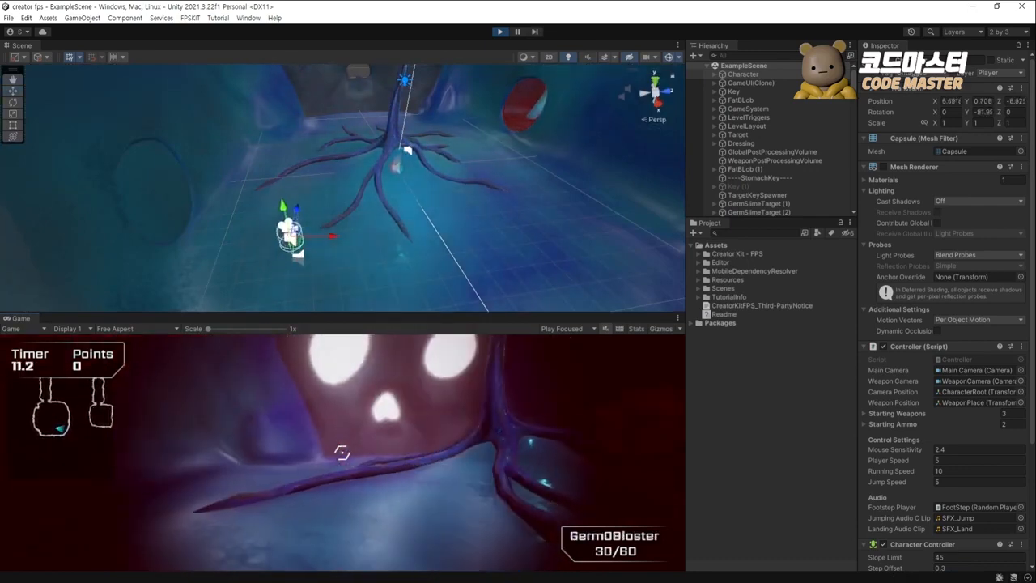
key(3)
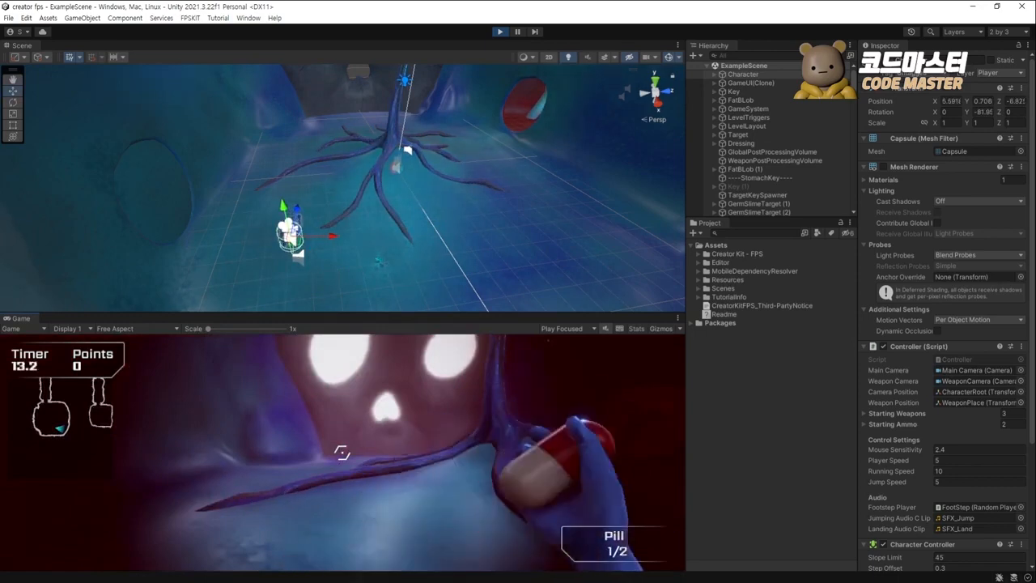
key(2)
key(3)
key(2)
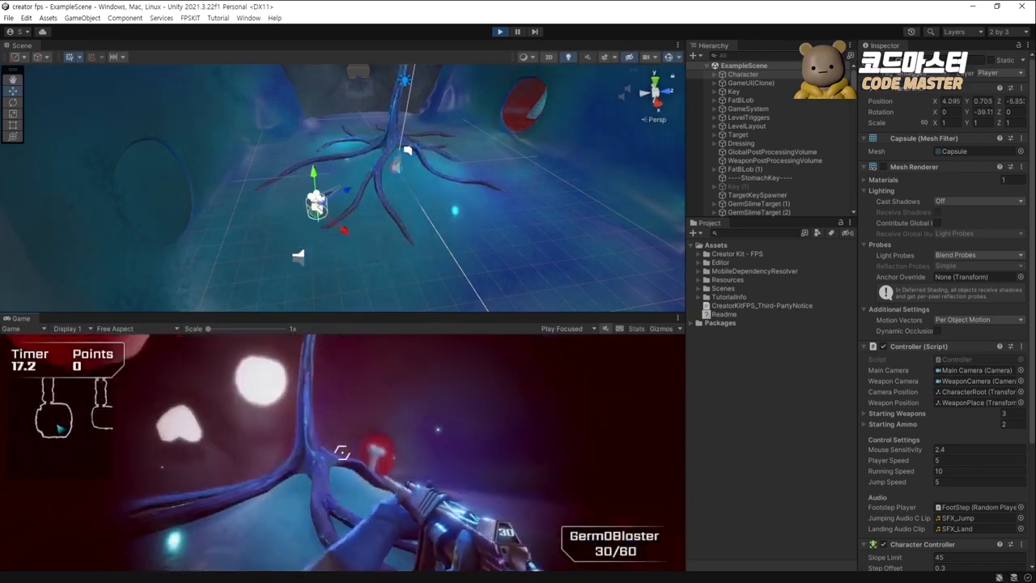
key(3)
key(2)
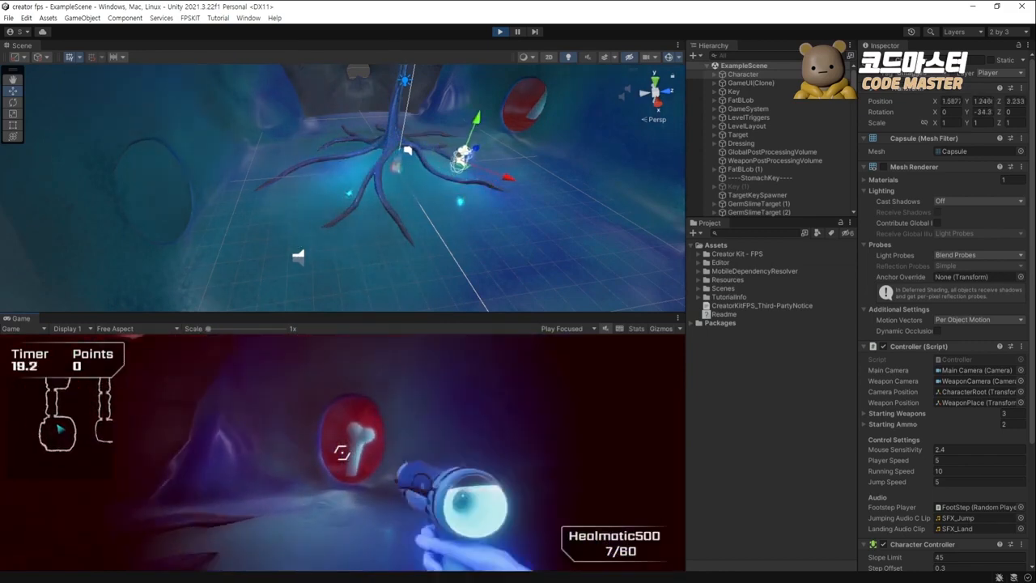
click(342, 451)
key(a)
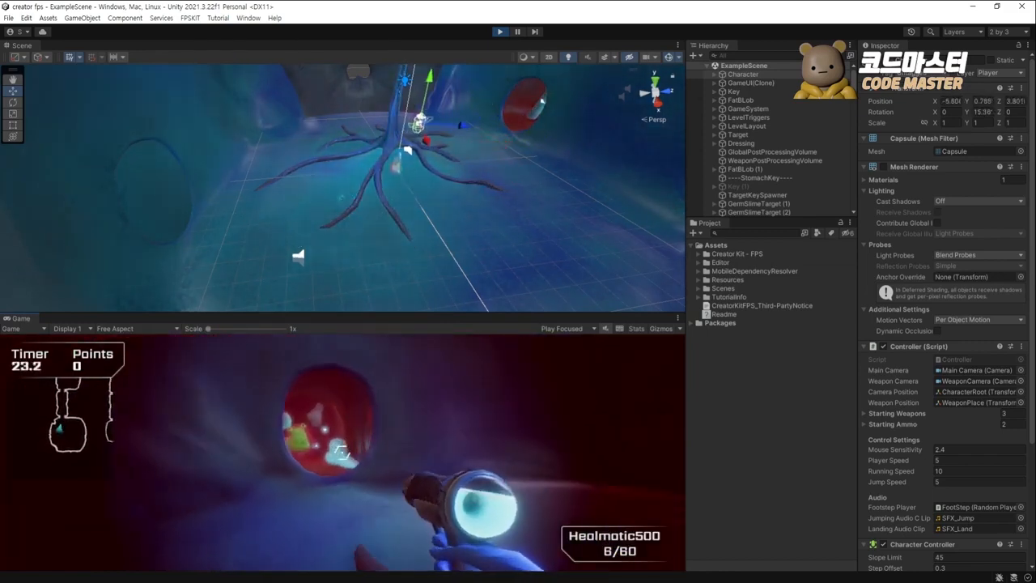
Step: Enlarge the Game view by shrinking the Scene view above it
key(Escape)
drag(342, 314, 343, 222)
key(Escape)
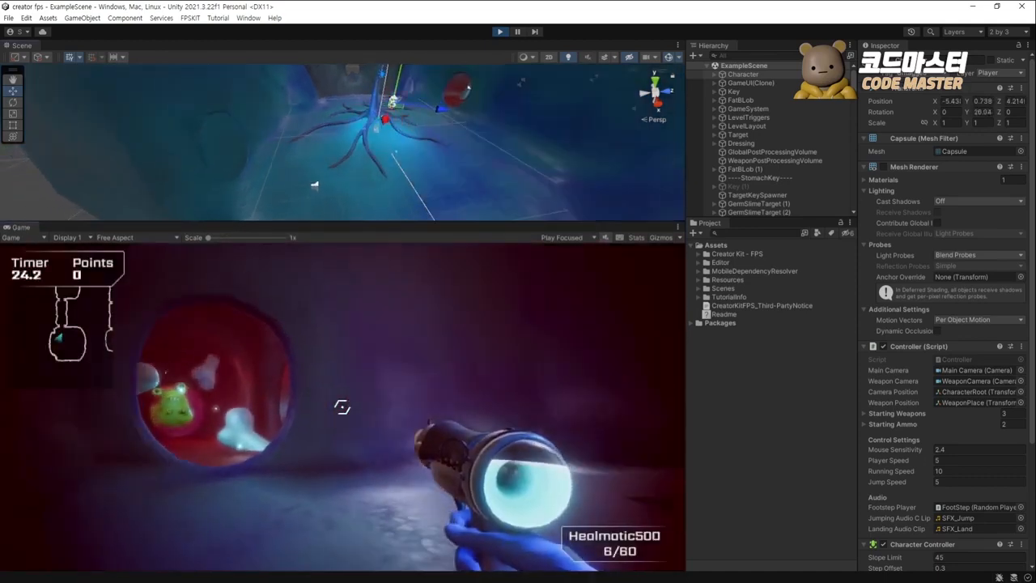
Step: Reload the Healmatic500 and move the character into the red tunnel, jumping over its edge
key(r)
key(w)
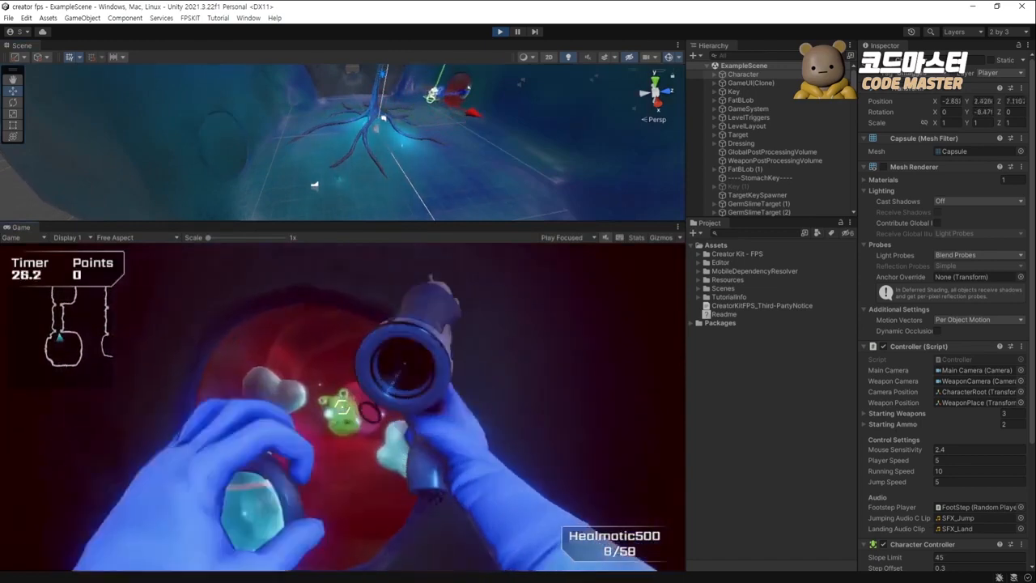
key(s)
key(w)
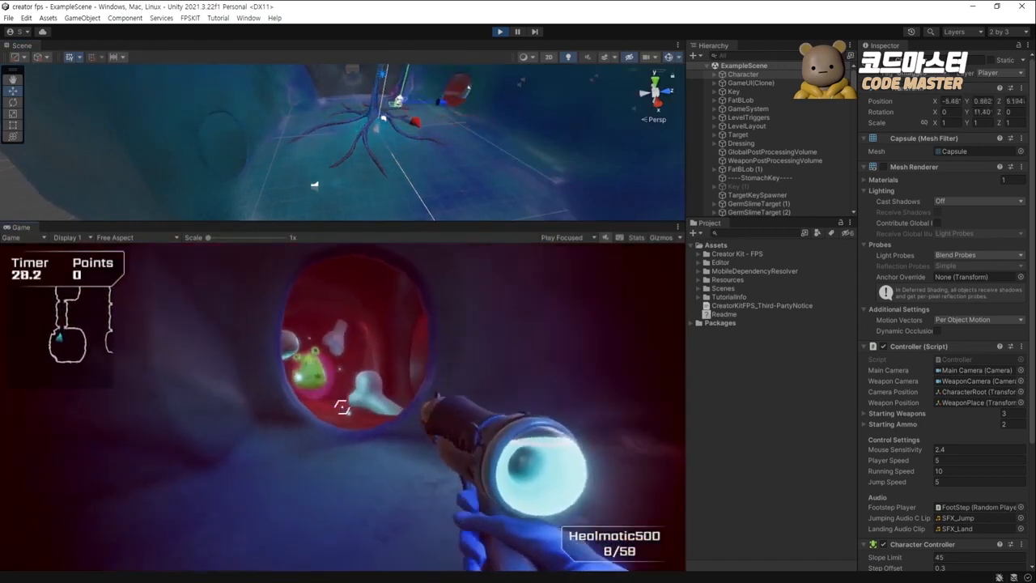
key(space)
key(w)
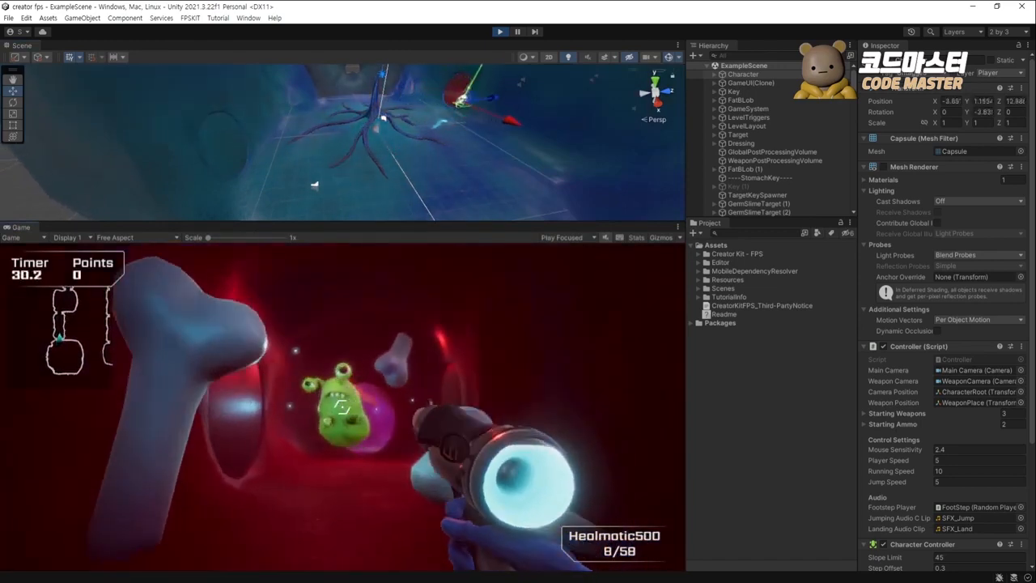
Step: Shoot the nearest green germ in the red tunnel with the Healmatic500
click(342, 406)
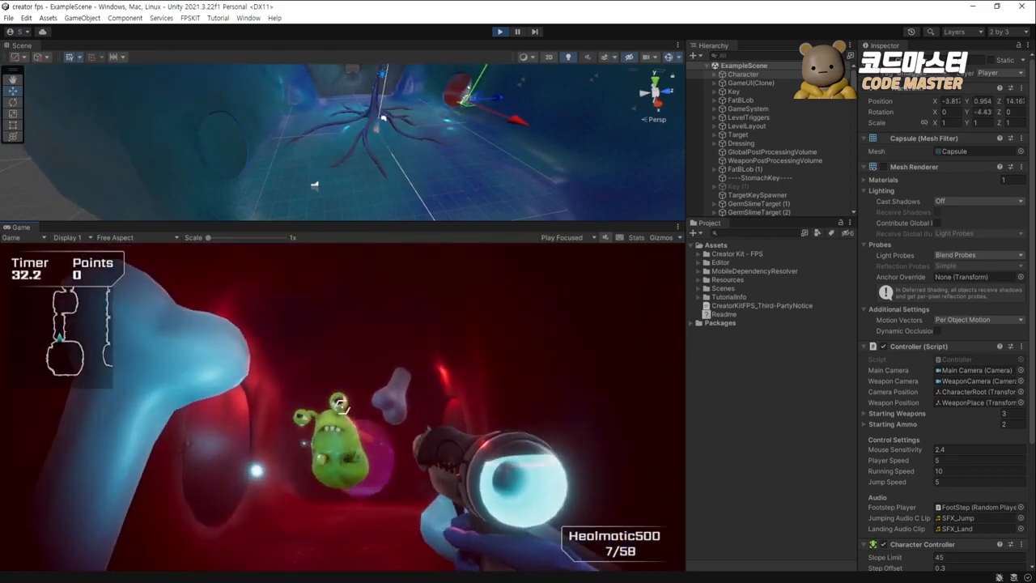
click(341, 406)
click(342, 406)
key(w)
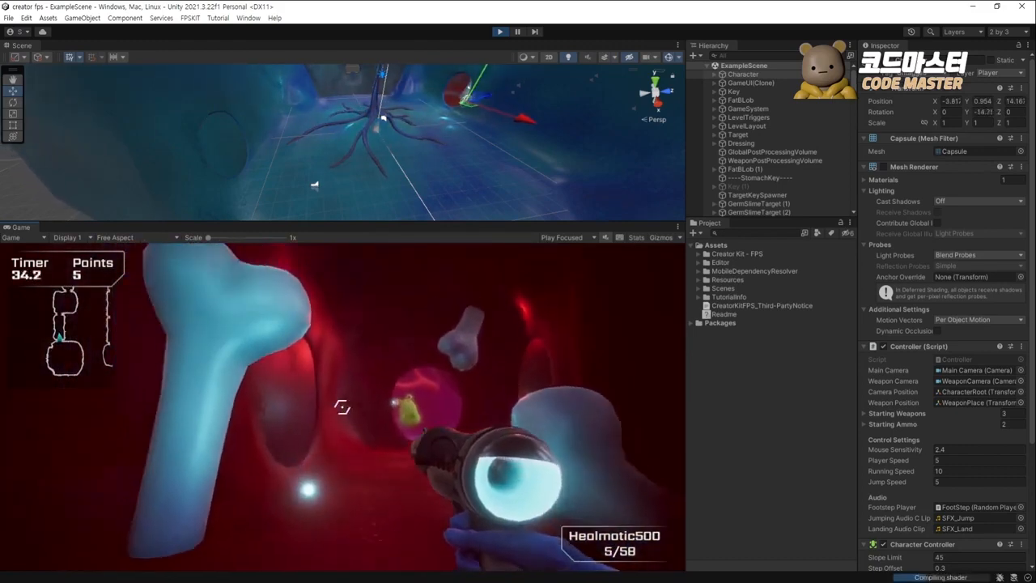
Step: Advance along the red tunnel, fire at the hanging bone and reload the Healmatic500
key(w)
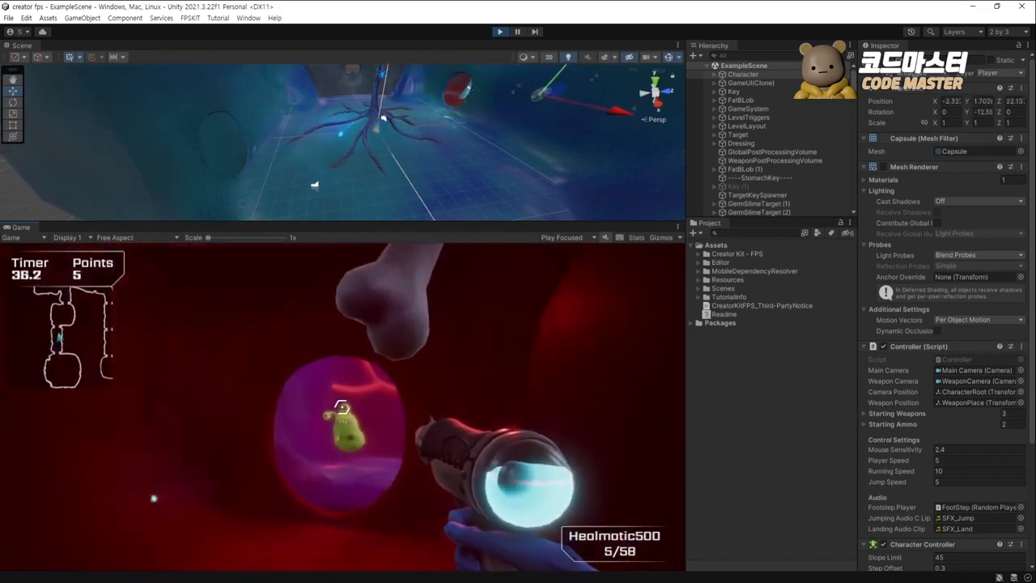
key(w)
click(343, 407)
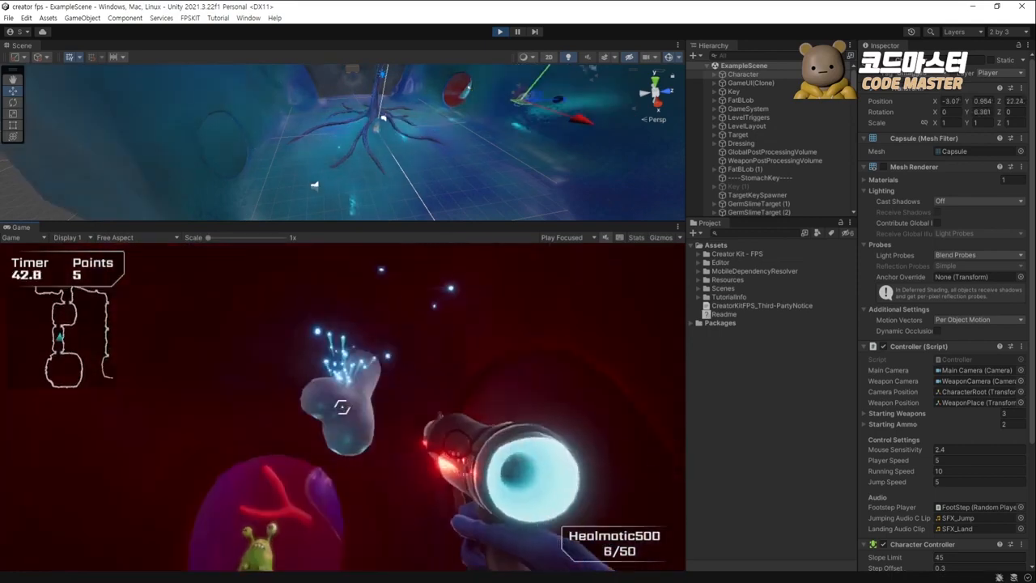
click(342, 407)
key(s)
key(r)
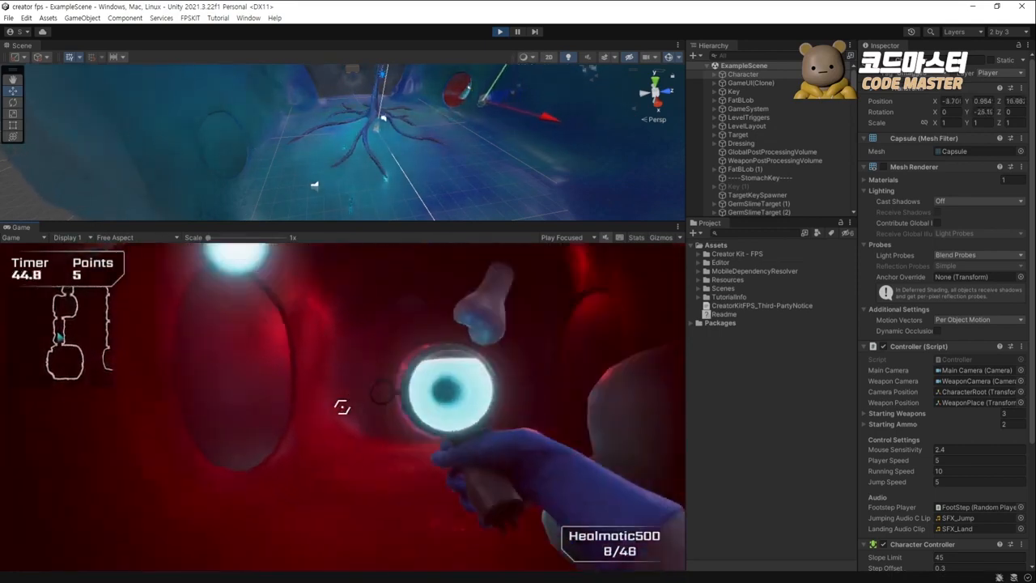
Step: Shoot the germ at the tunnel's far opening, reload and enter the purple heart room
key(w)
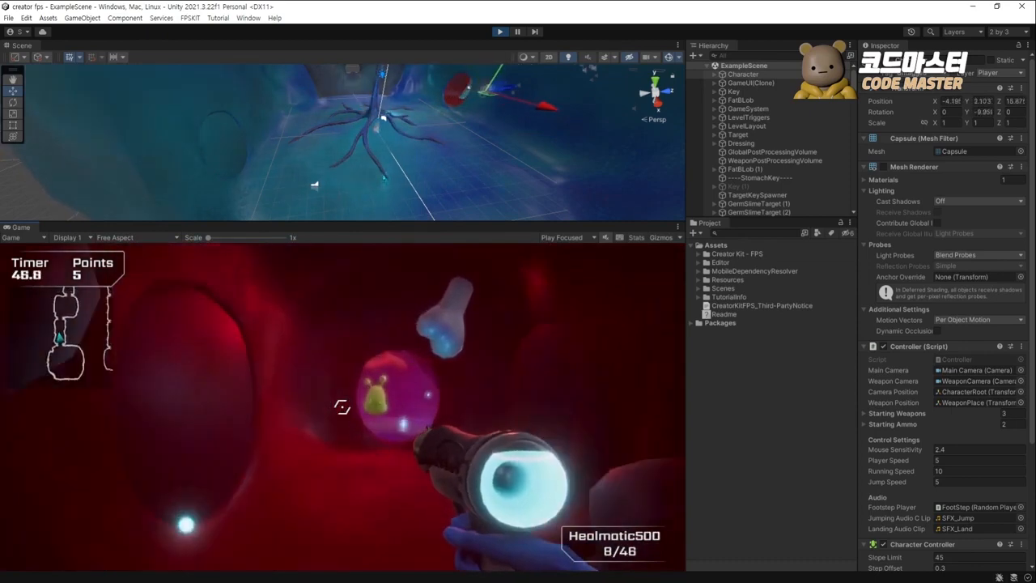
click(342, 407)
key(w)
click(342, 407)
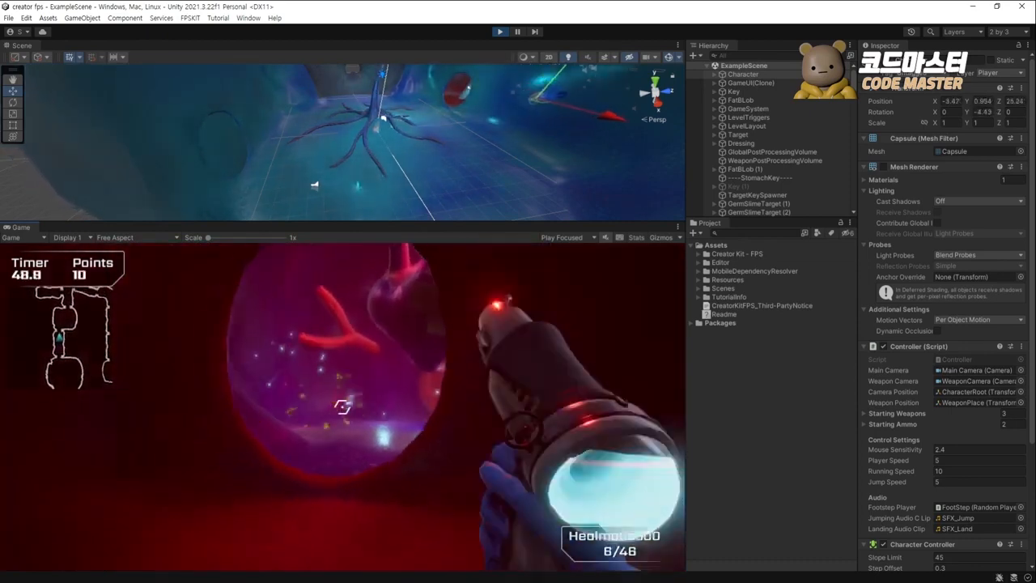
click(342, 408)
key(r)
key(w)
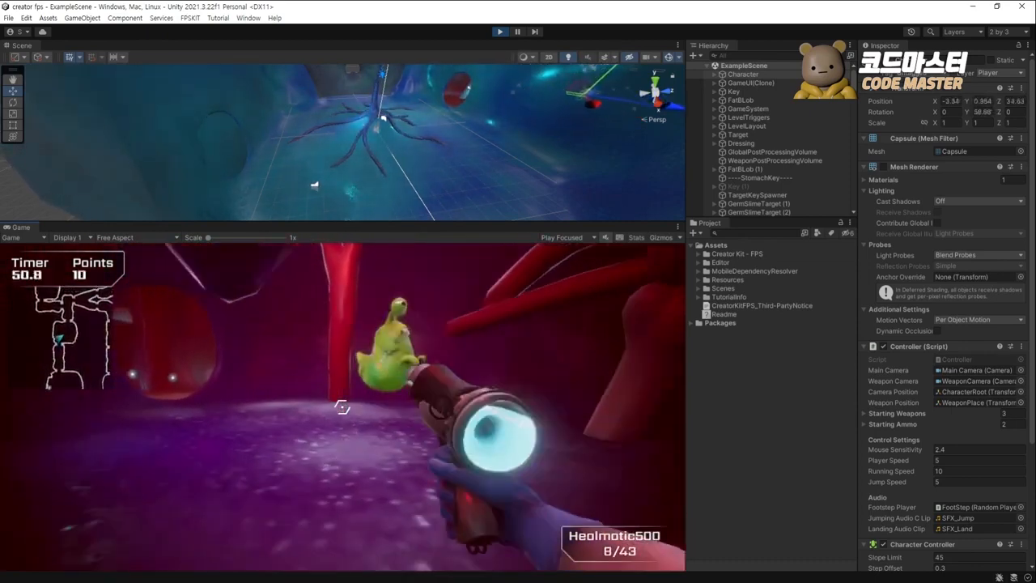
Step: Move around the heart room while trying out the GermOBlaster and throwing a Pill
key(s)
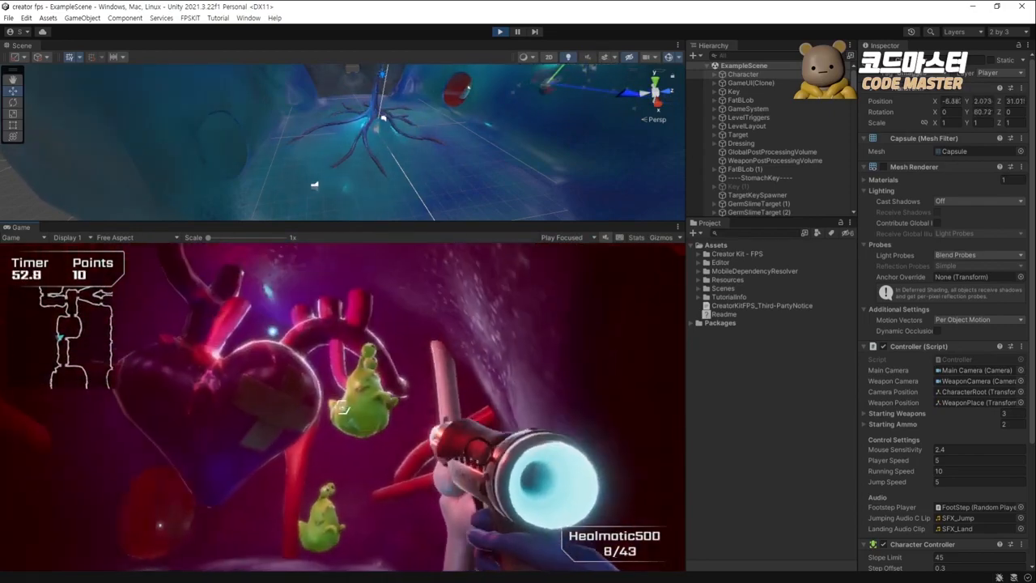
key(space)
key(2)
key(w)
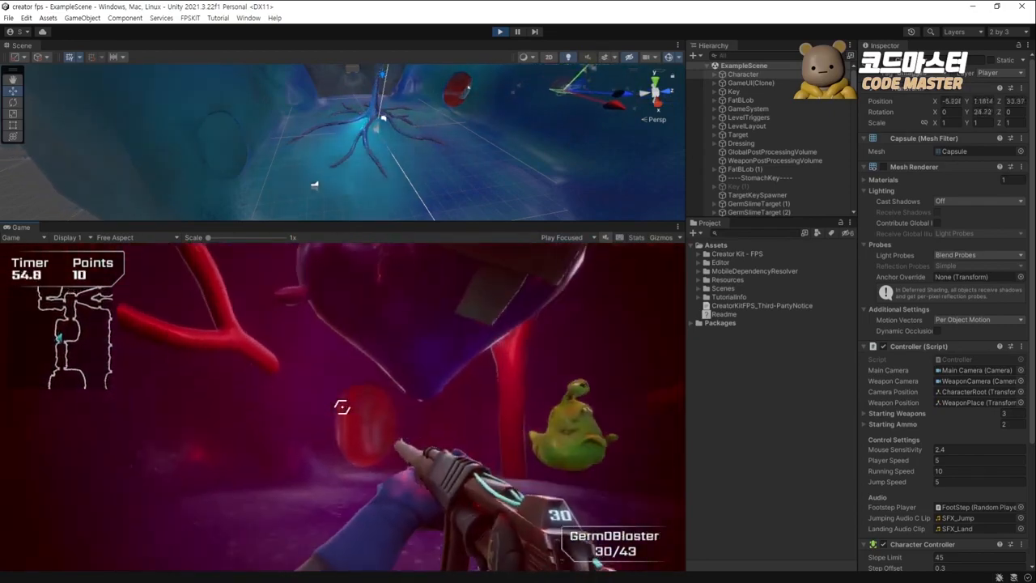
key(3)
click(342, 407)
key(s)
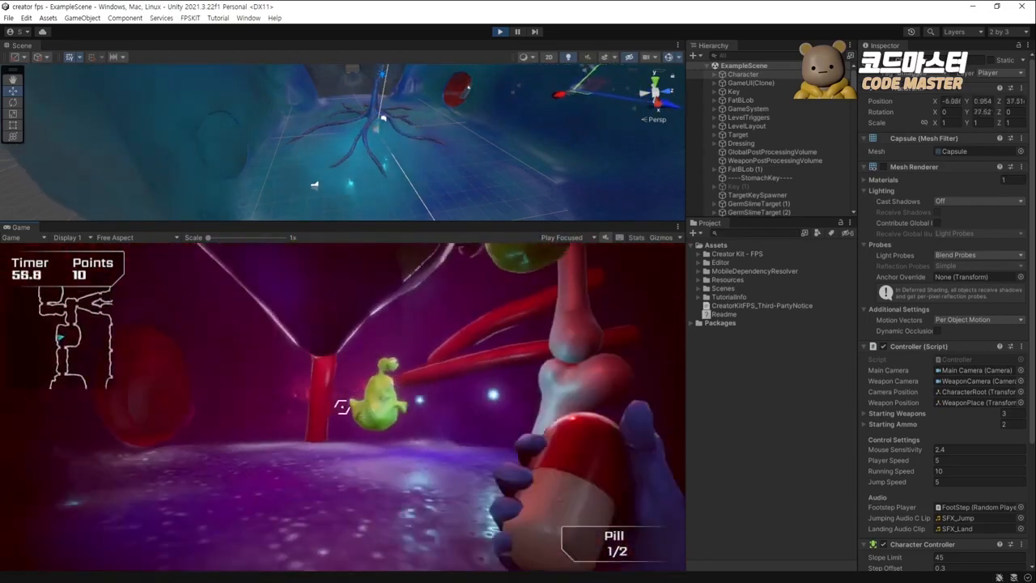
Step: Fire the GermOBlaster at the germs under the heart, advance to the red opening and reload
key(2)
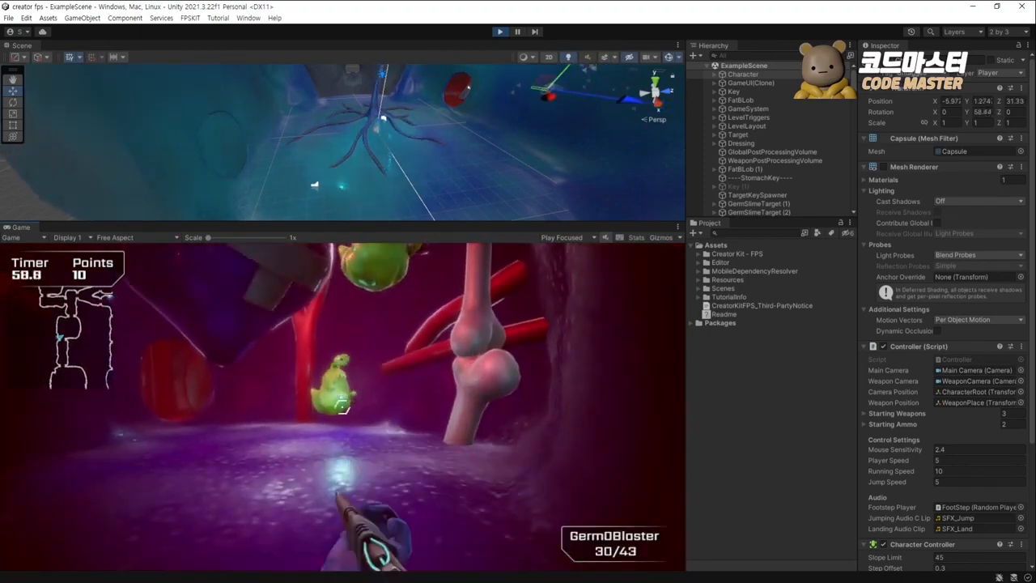
click(343, 407)
key(w)
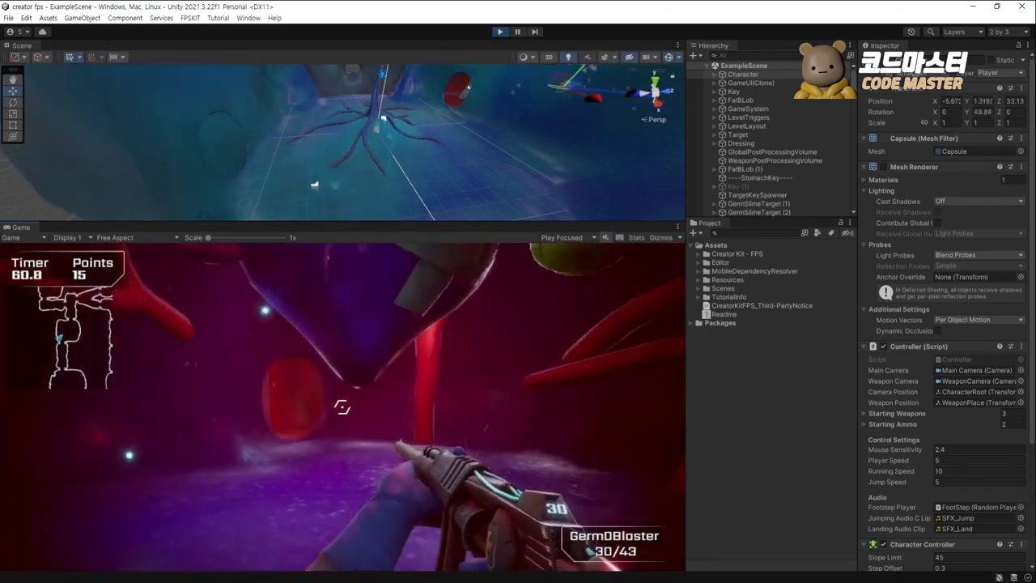
click(343, 407)
click(342, 407)
key(w)
key(r)
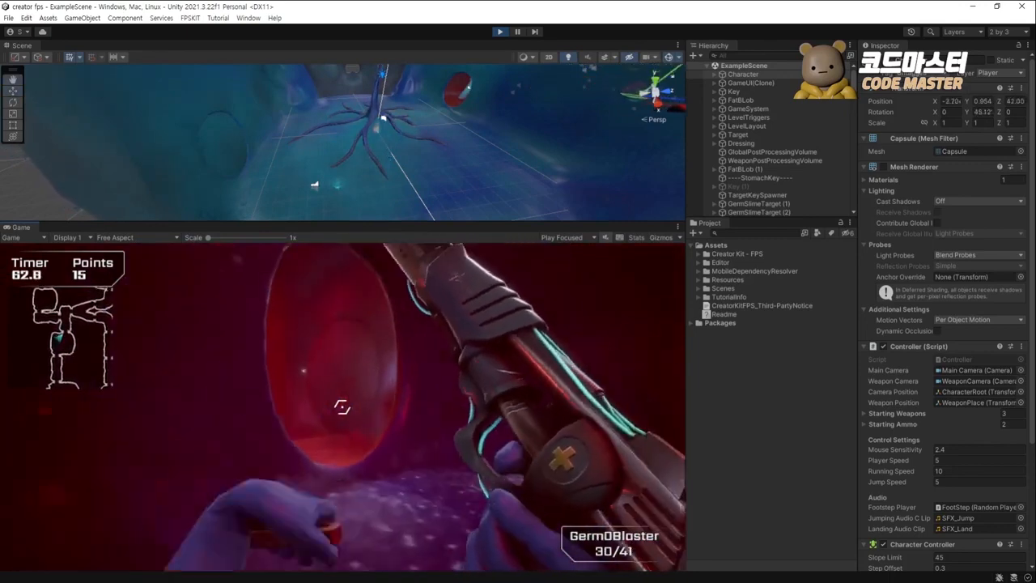
Step: Advance through the red opening past the hanging bone and teeth to the locked yellow FirstBlob, then back off from it
key(w)
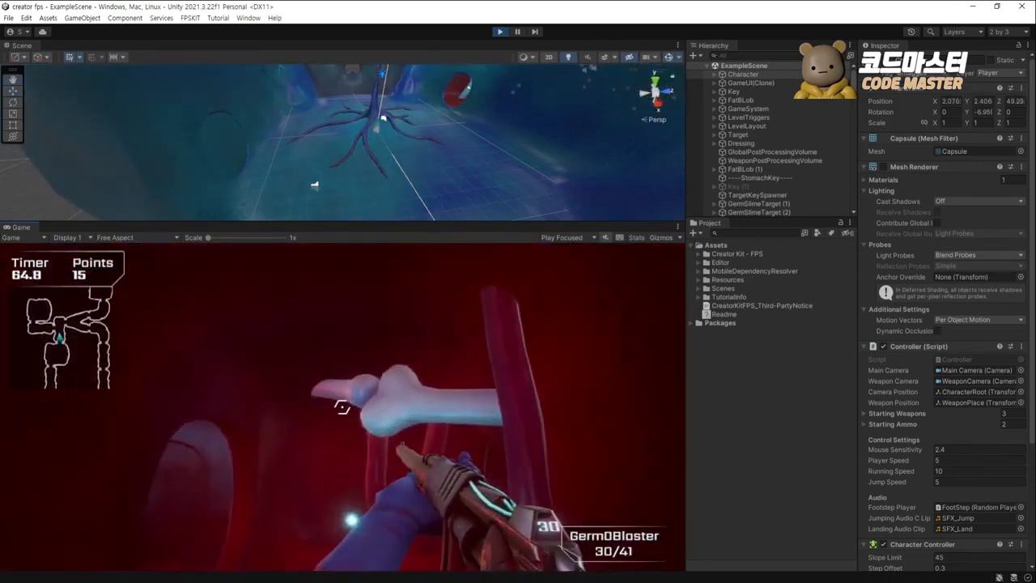
key(w)
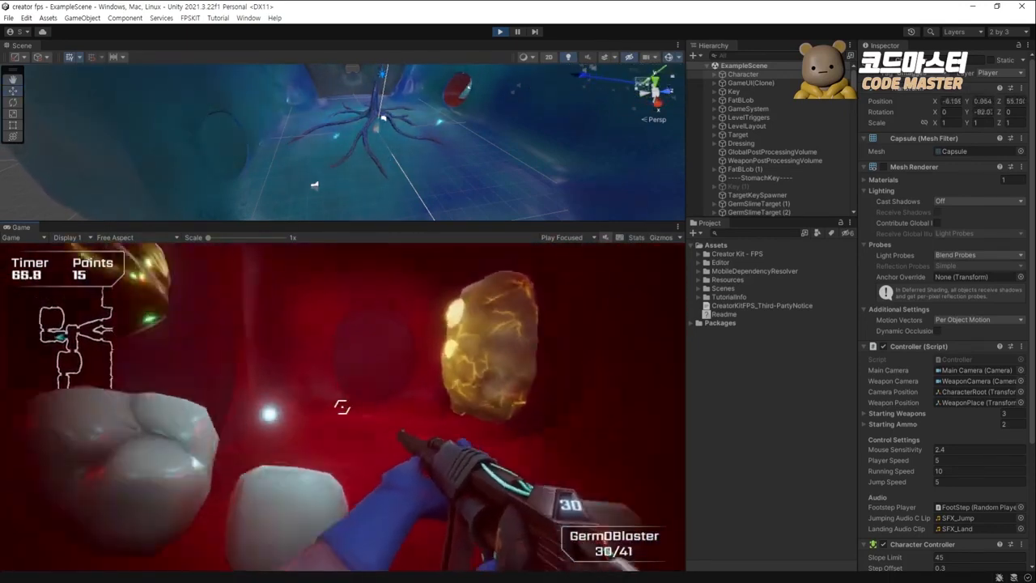
key(w)
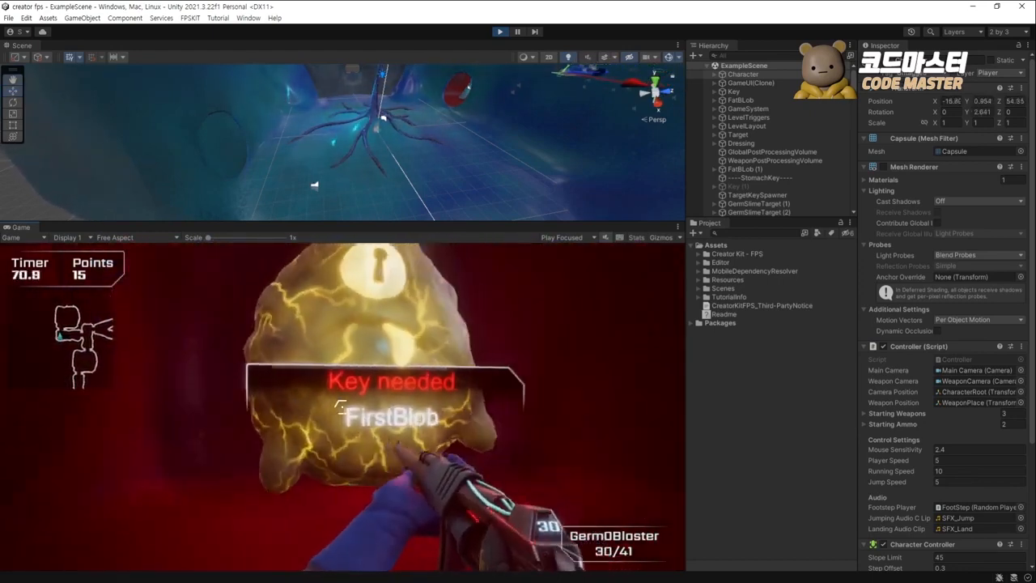
key(w)
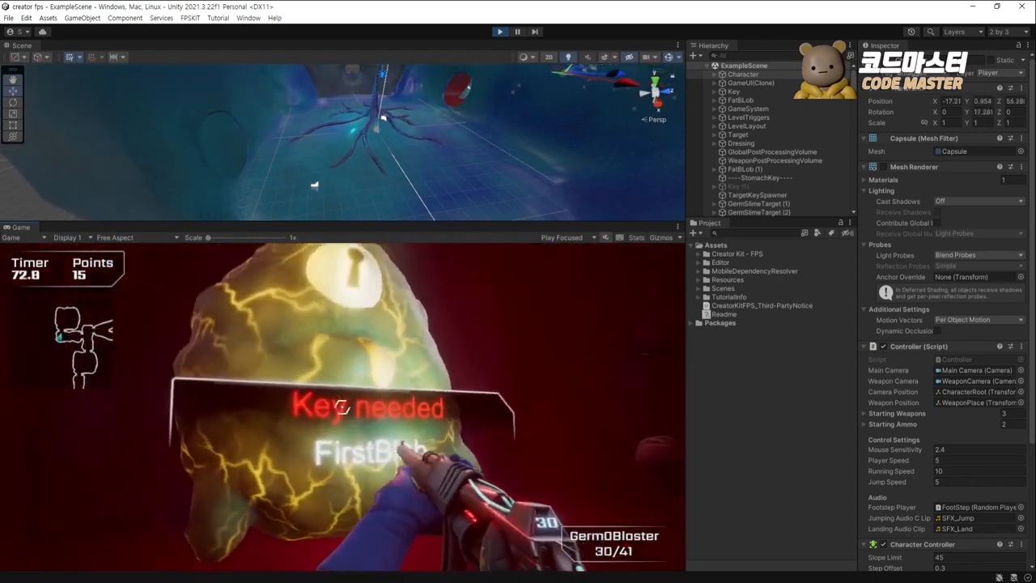
key(s)
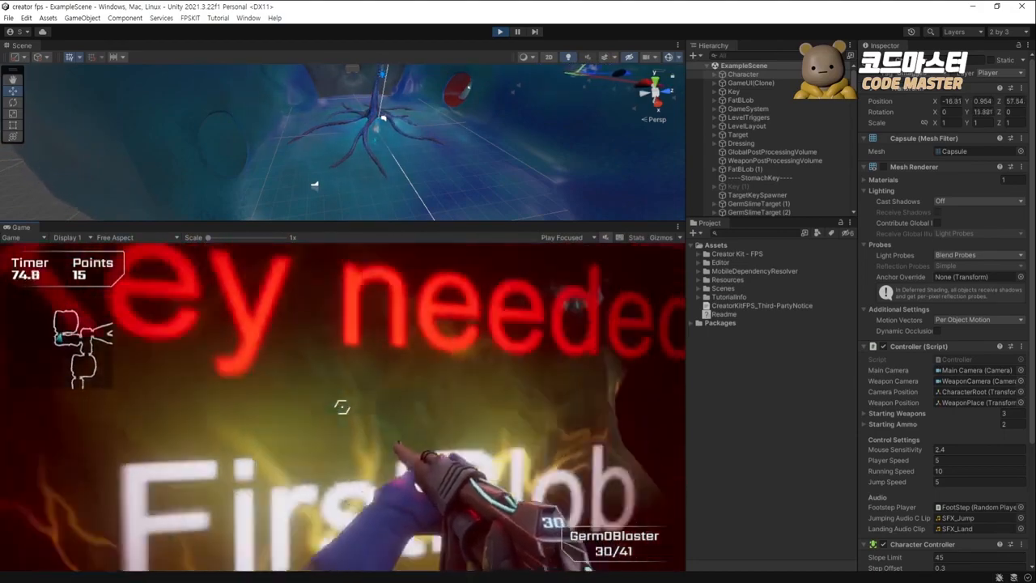
Step: Switch to the Pill, move along the row of teeth beside the blob and jump near them
key(3)
key(d)
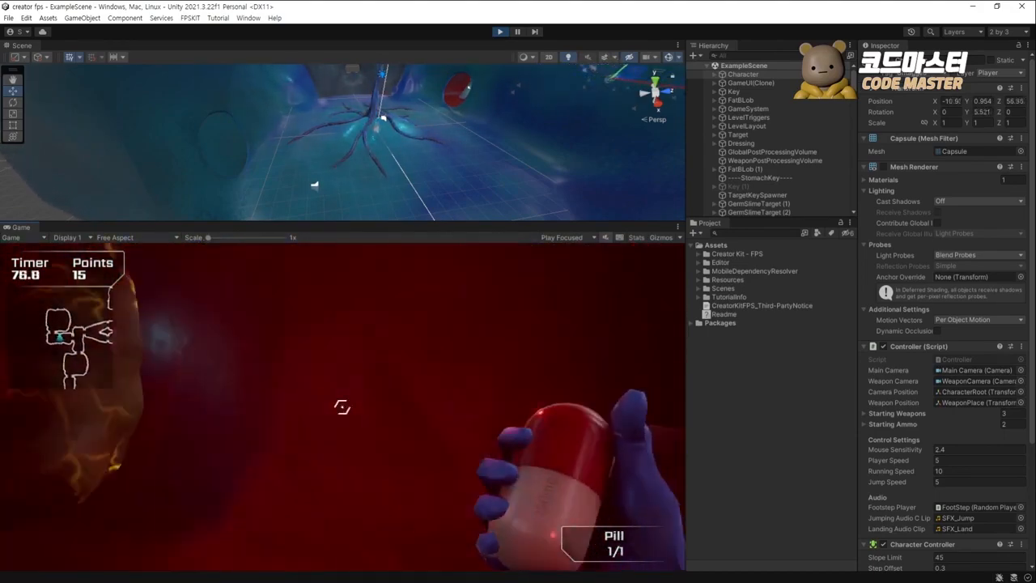
key(a)
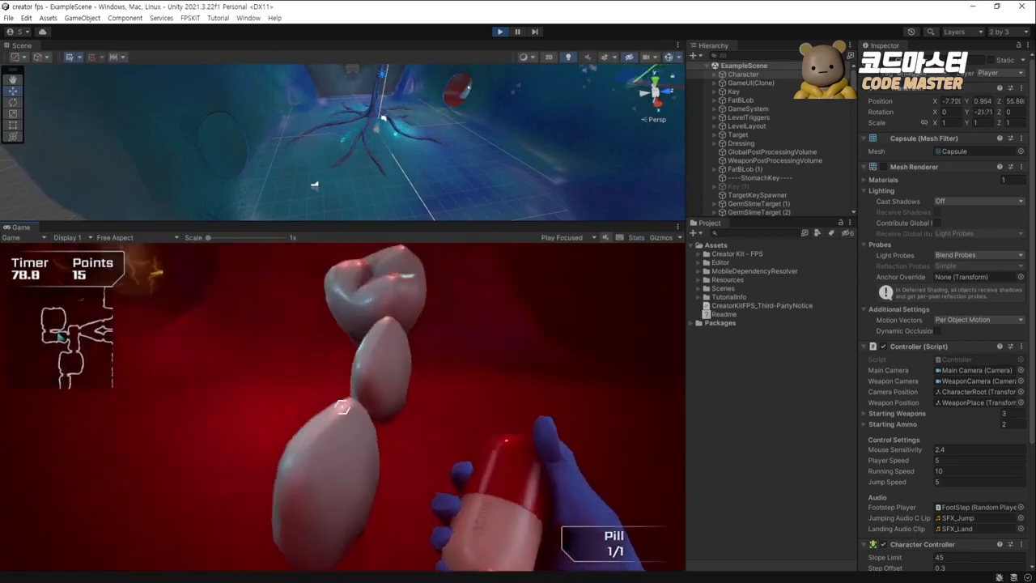
key(space)
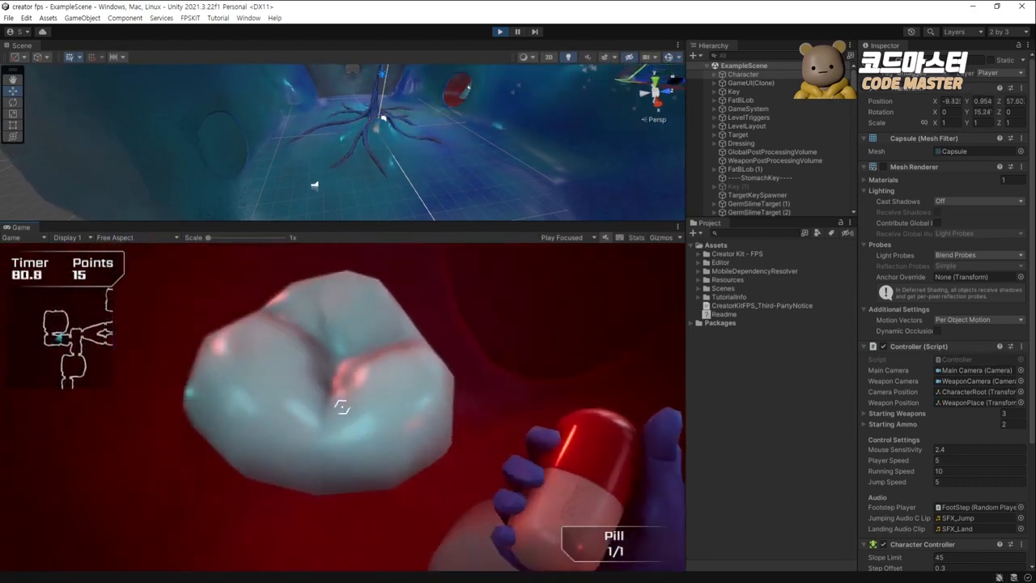
Step: Switch to the Healmatic500, approach the opening where the green germs float and retreat into the red chamber
key(2)
key(w)
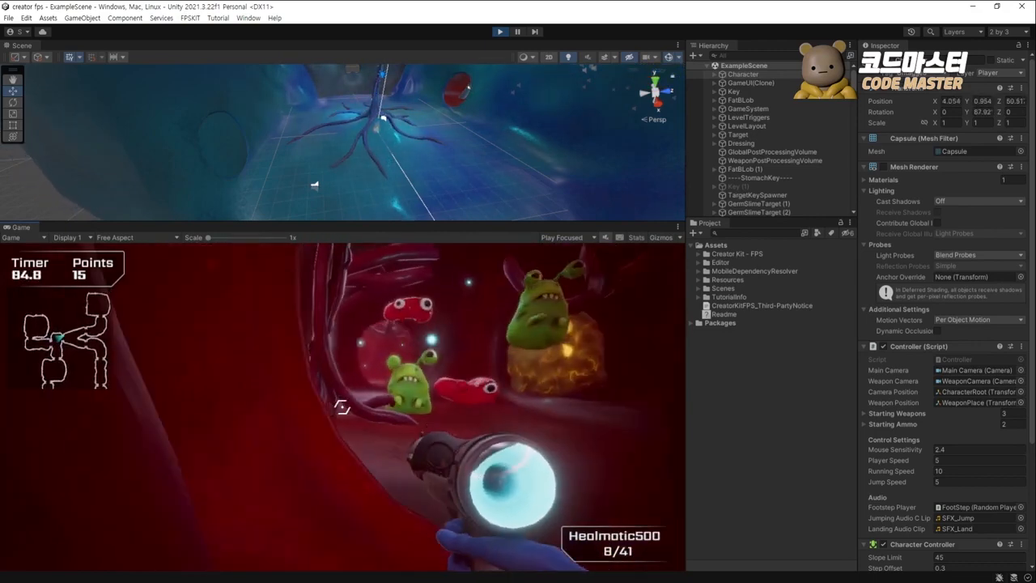
key(s)
key(a)
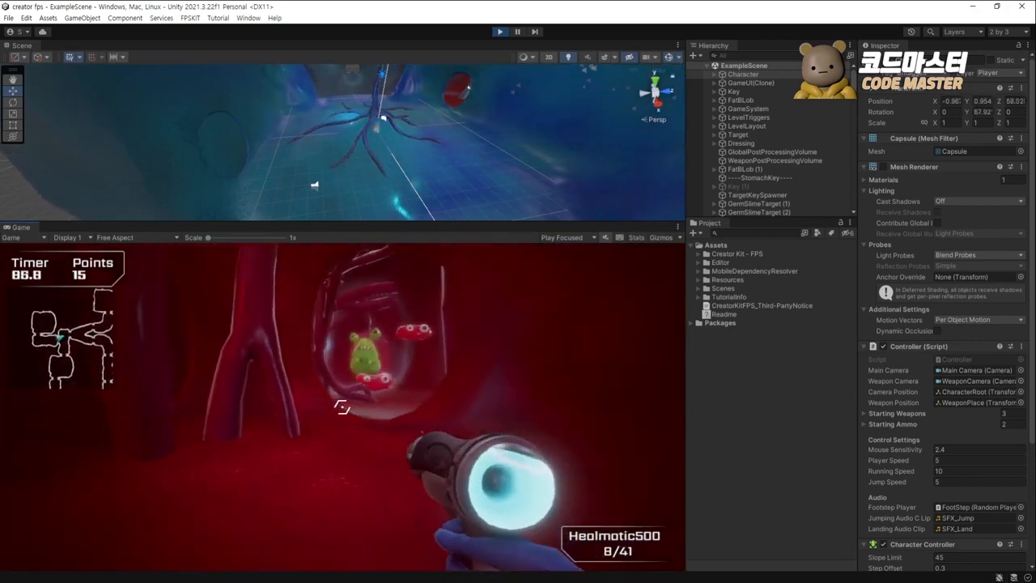
key(a)
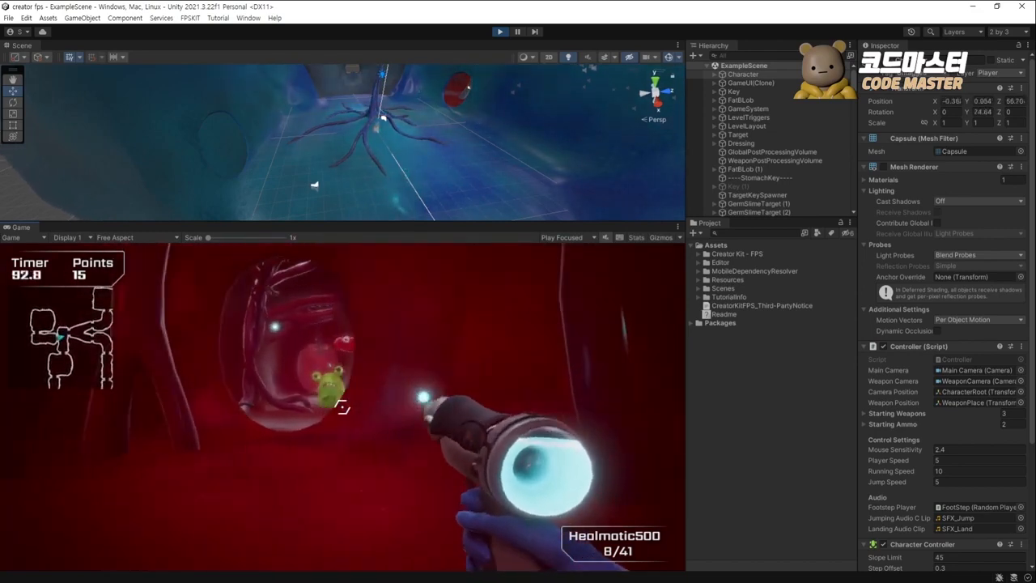
Step: Walk around the red chamber past the hanging bones and return to the opening in front of the green germs
key(s)
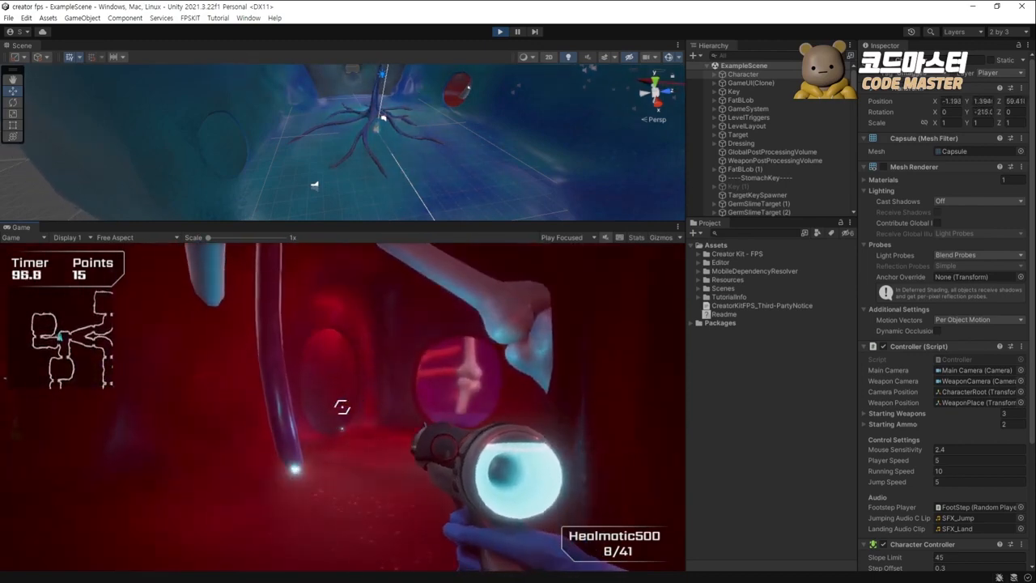
key(d)
key(w)
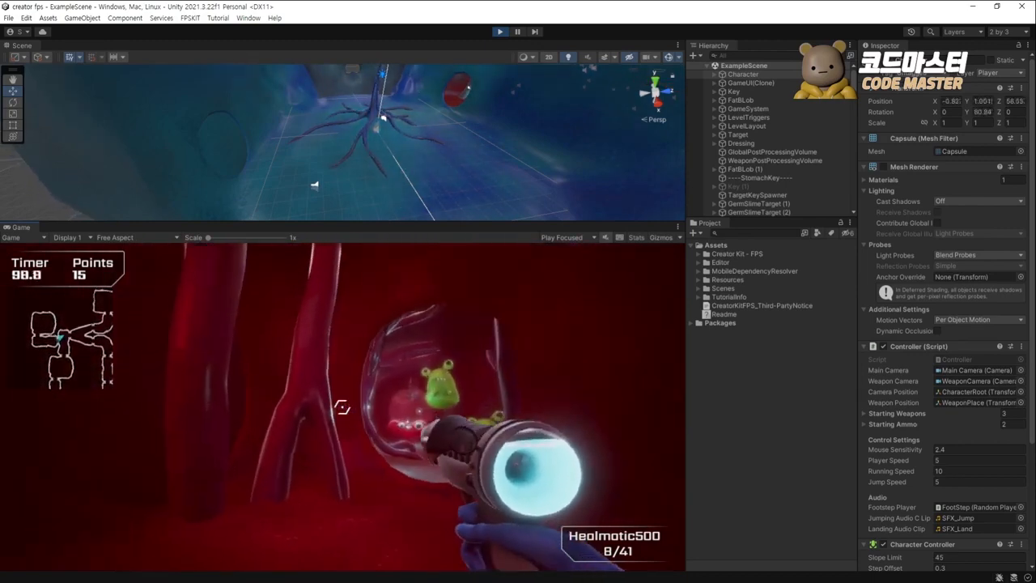
key(s)
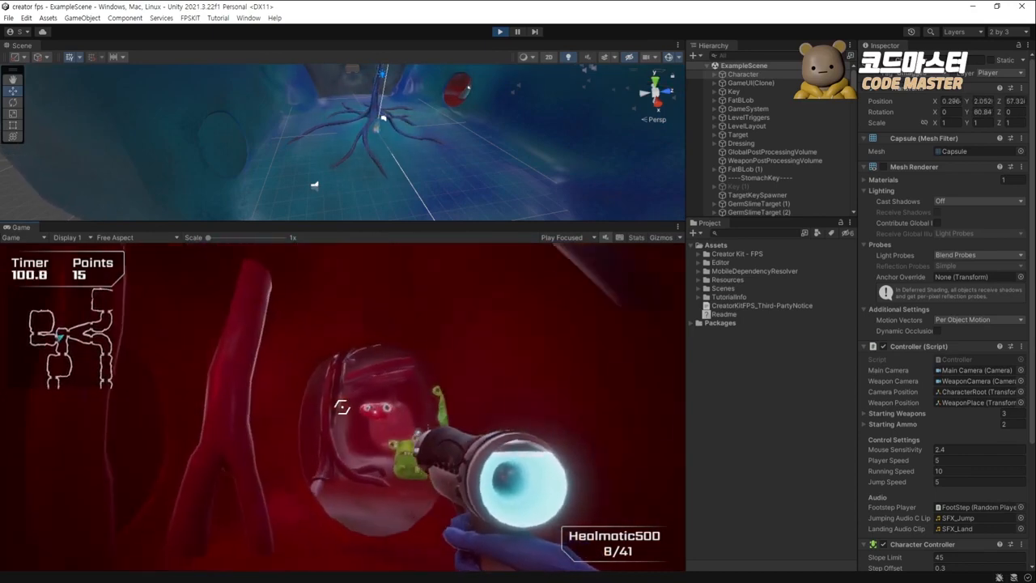
key(w)
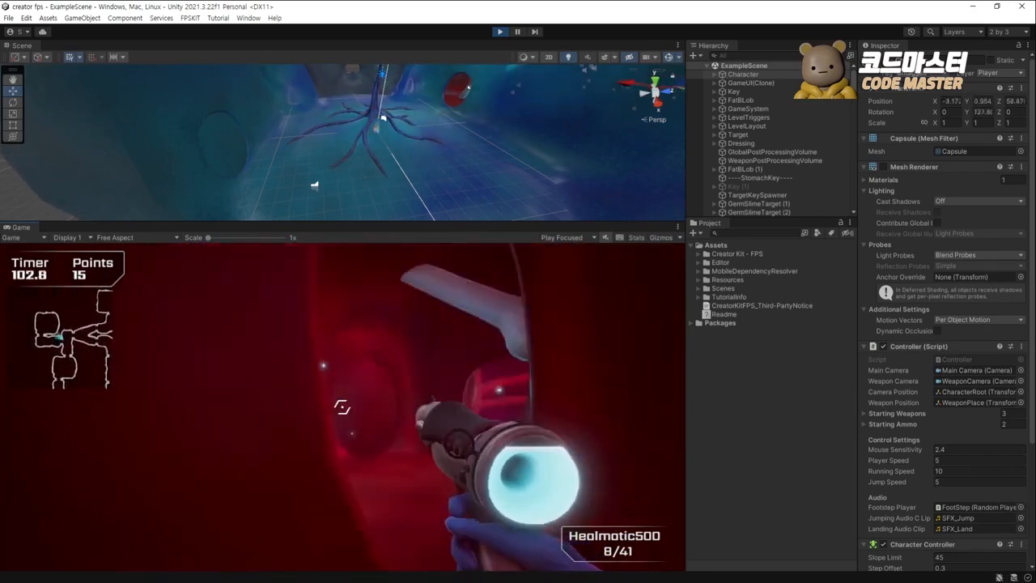
key(w)
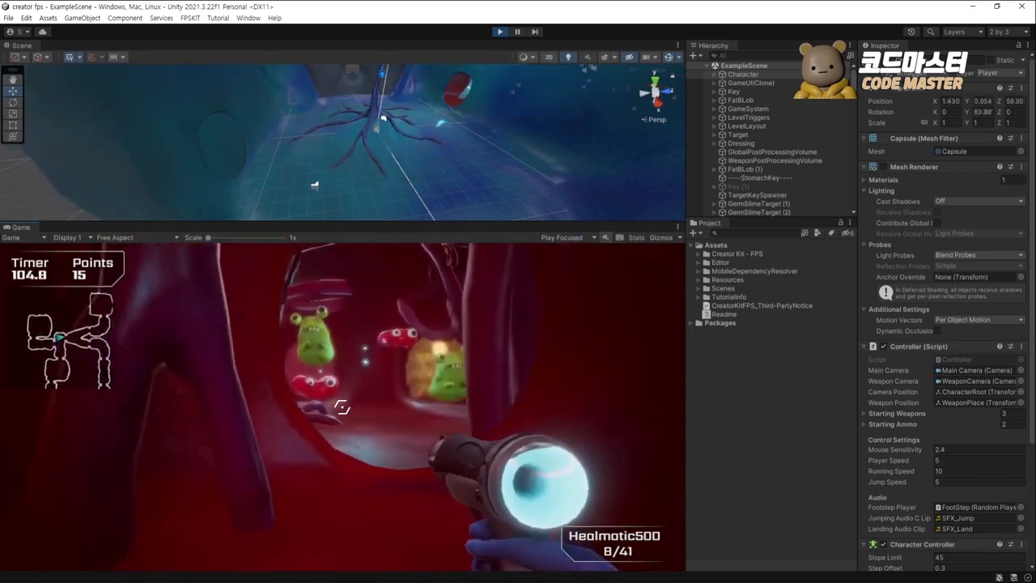
Step: Shoot the green germs beyond the opening with the Healmatic500 and leave the game
click(341, 407)
click(342, 407)
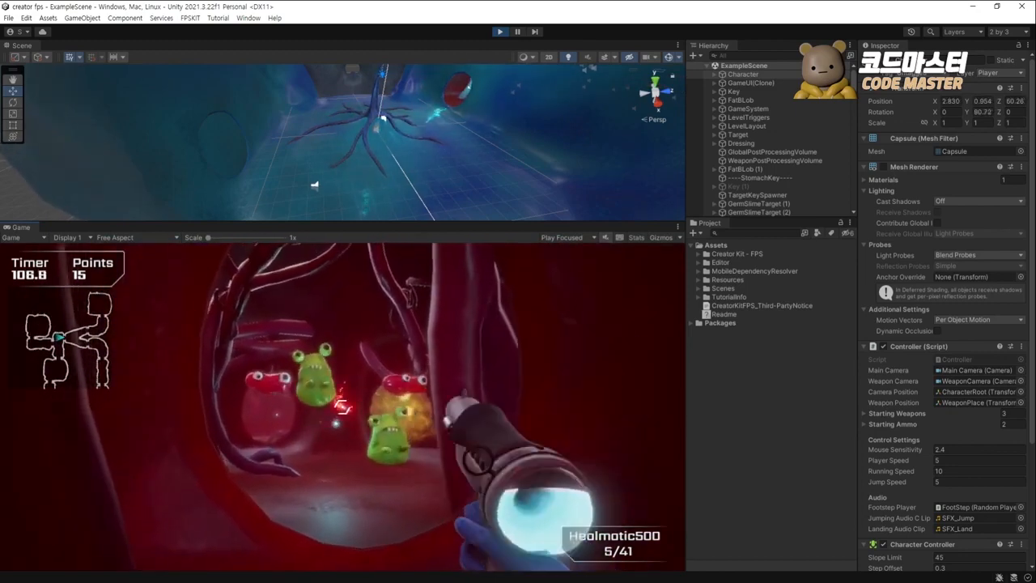
click(342, 408)
click(341, 407)
click(341, 407)
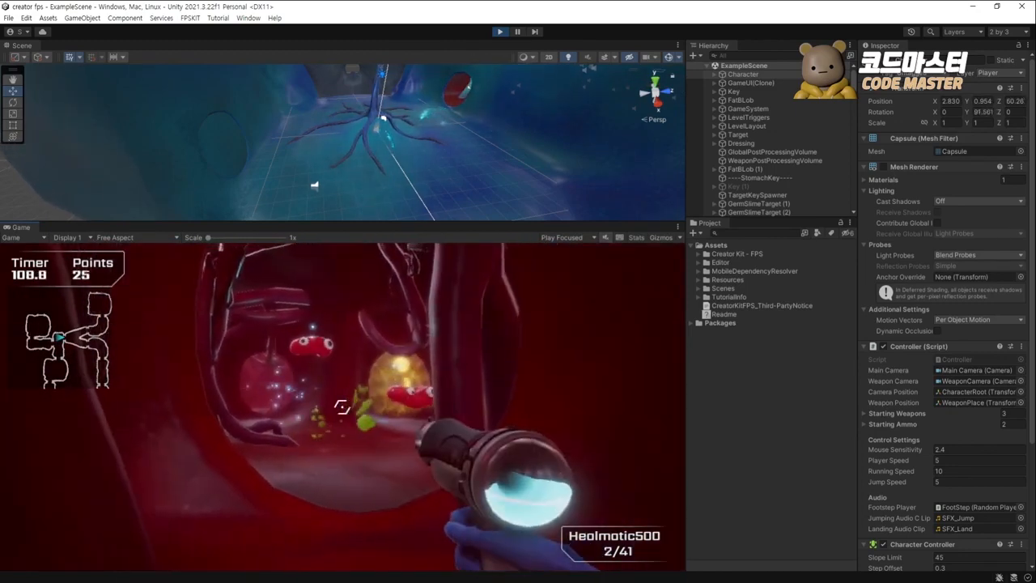
key(Escape)
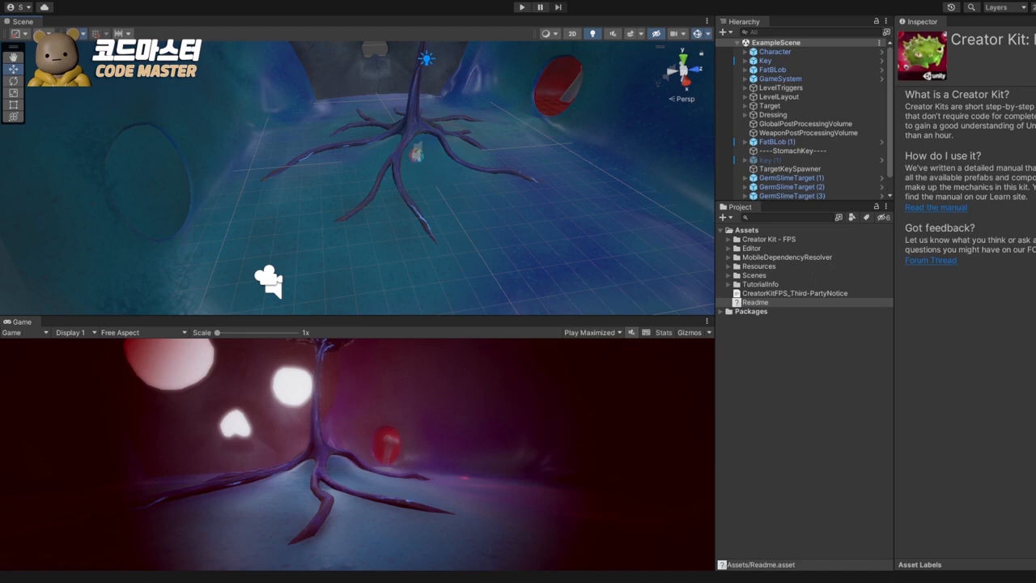
Step: Create a new empty FPS kit scene and save it as MyScene in the kit's Scenes folder
click(201, 0)
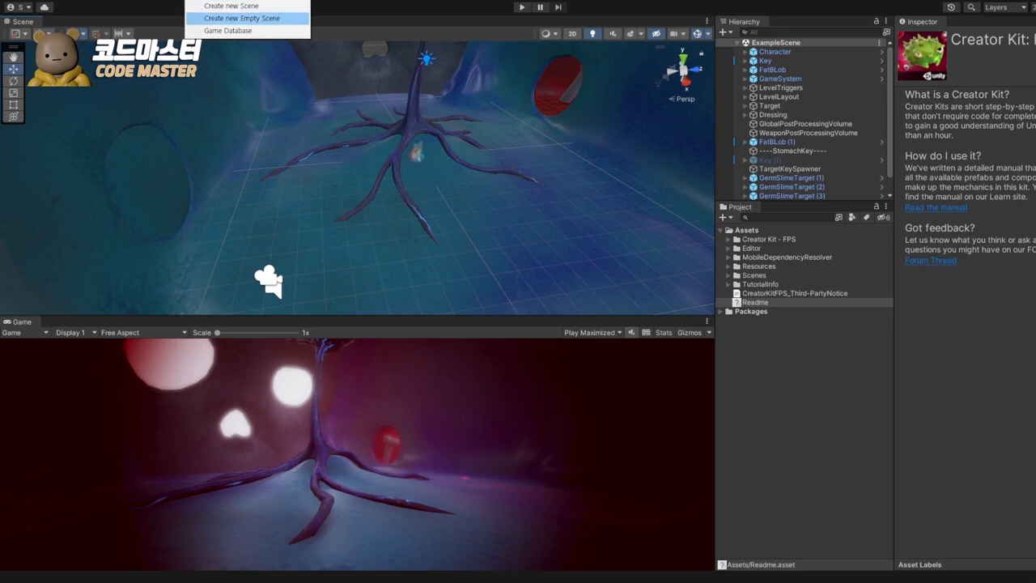
click(242, 17)
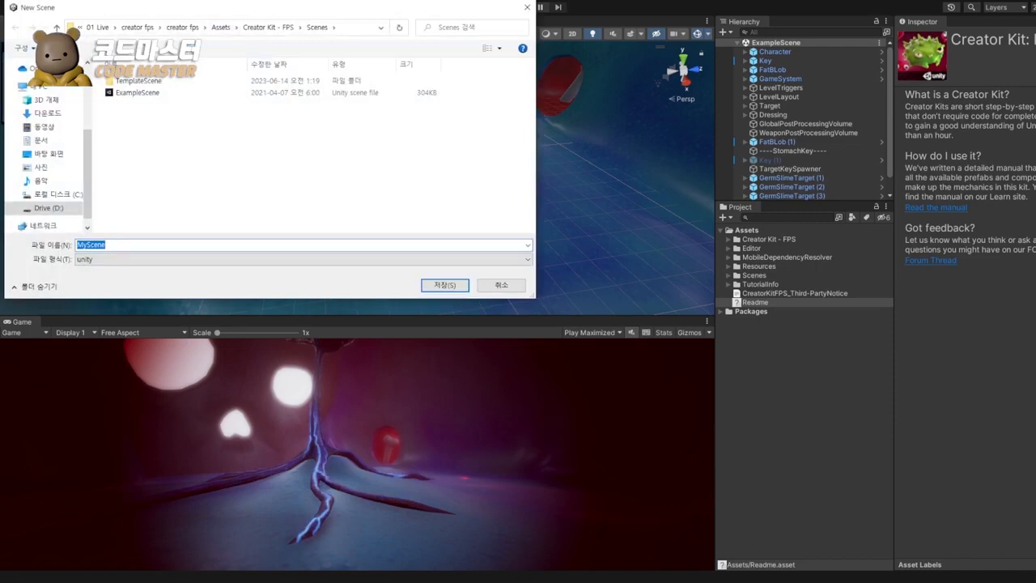
key(Return)
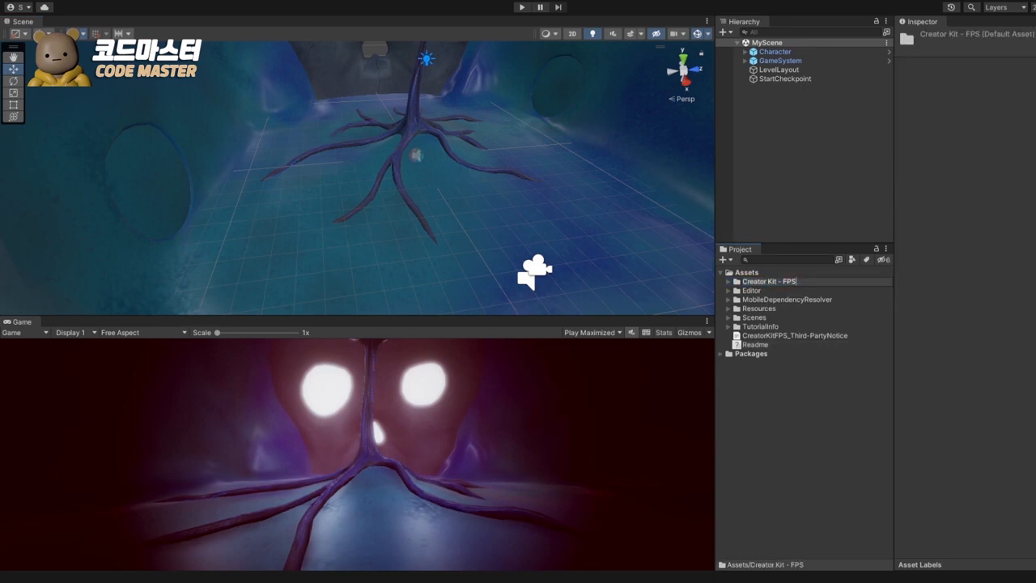
Step: Expand Creator Kit - FPS down to Prefabs > Targets and inspect the BloodCellTarget and GermSlimeTarget prefabs
key(Return)
key(Right)
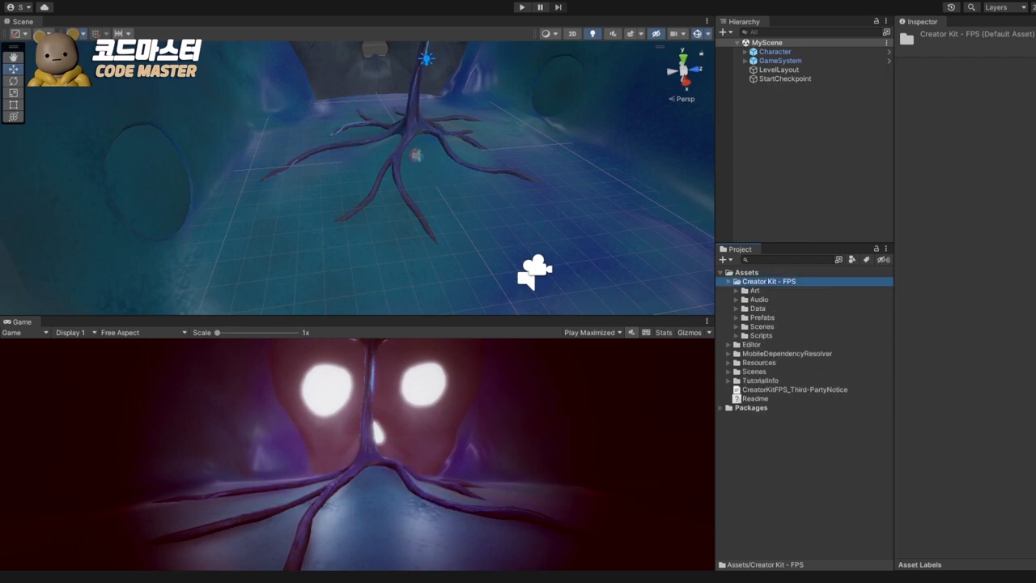
double_click(762, 317)
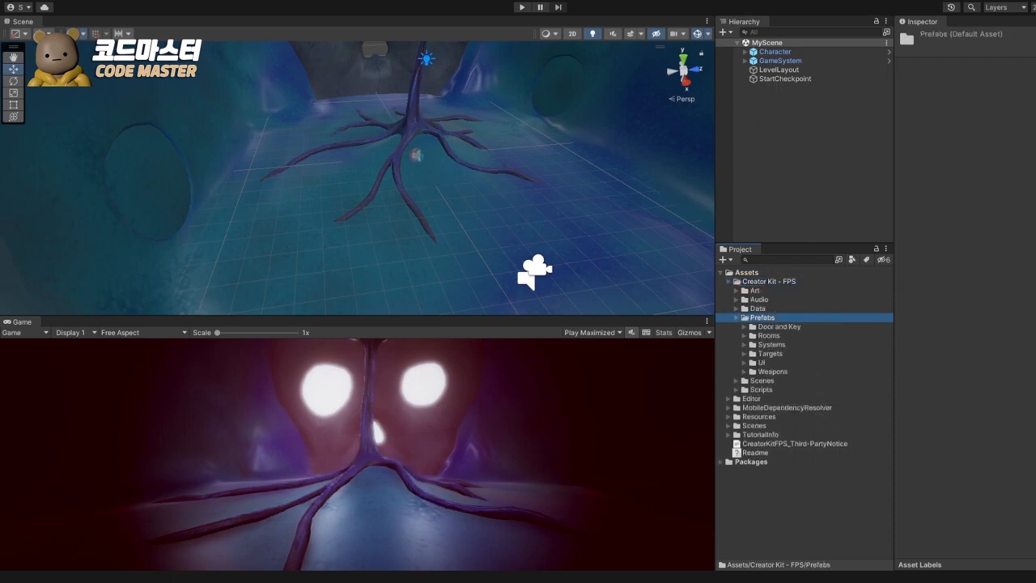
double_click(770, 354)
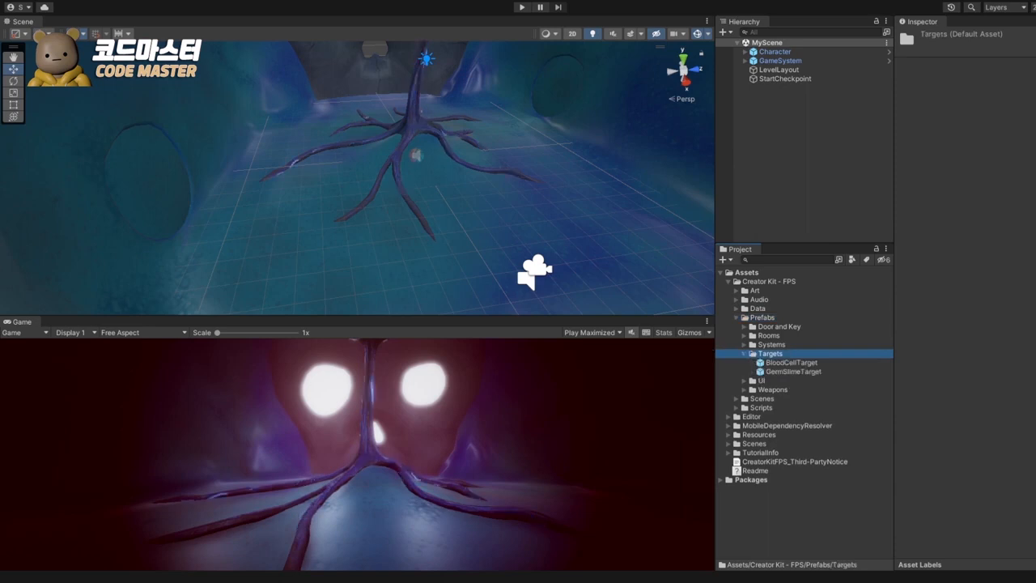
click(791, 362)
click(793, 372)
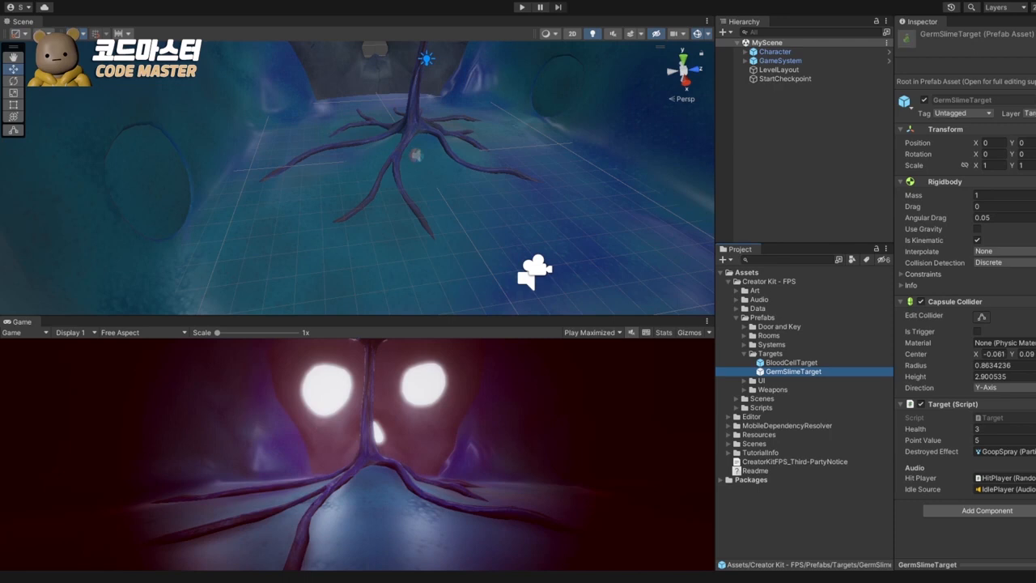
Step: Widen the Inspector, shift the Hierarchy and Project column to make room, and view the whole skull room from outside
drag(894, 194, 879, 194)
drag(716, 195, 688, 194)
middle_drag(413, 145, 389, 194)
scroll(385, 191, down, 8)
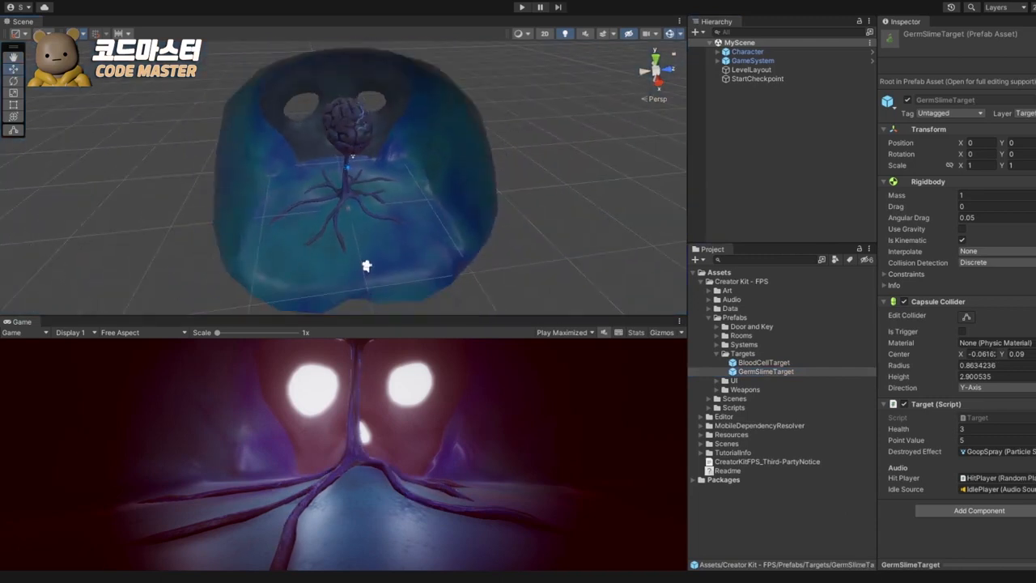
alt+drag(348, 186, 544, 173)
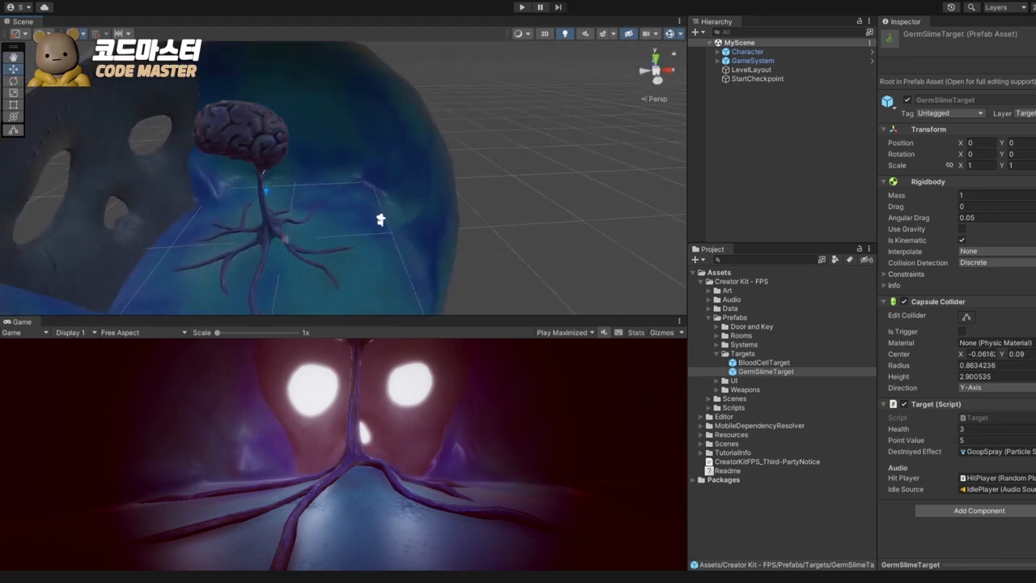
alt+drag(380, 220, 465, 211)
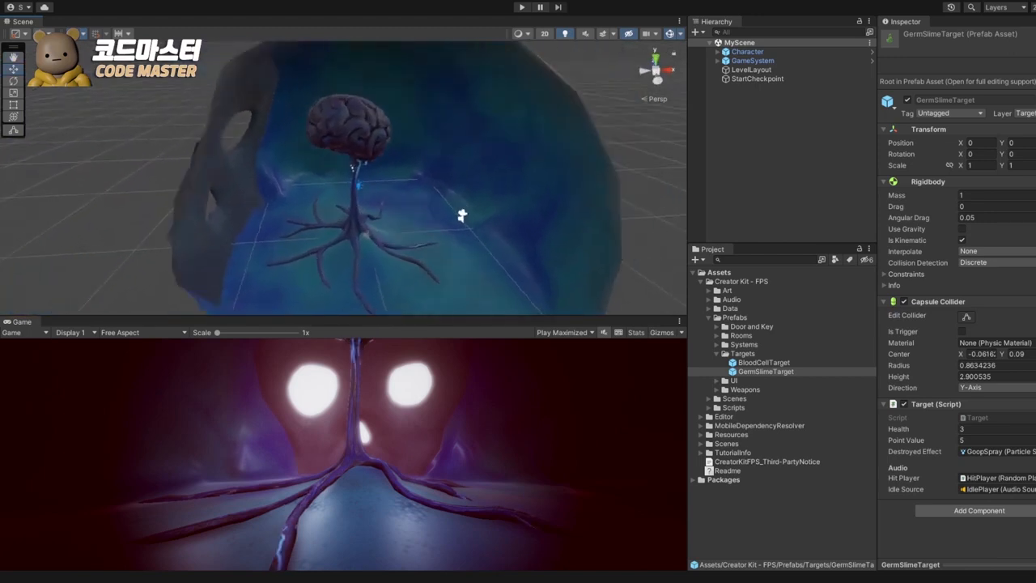
Step: Try moving the skull room's brain along the X axis to about -2.07, and undo the move
click(464, 211)
click(462, 215)
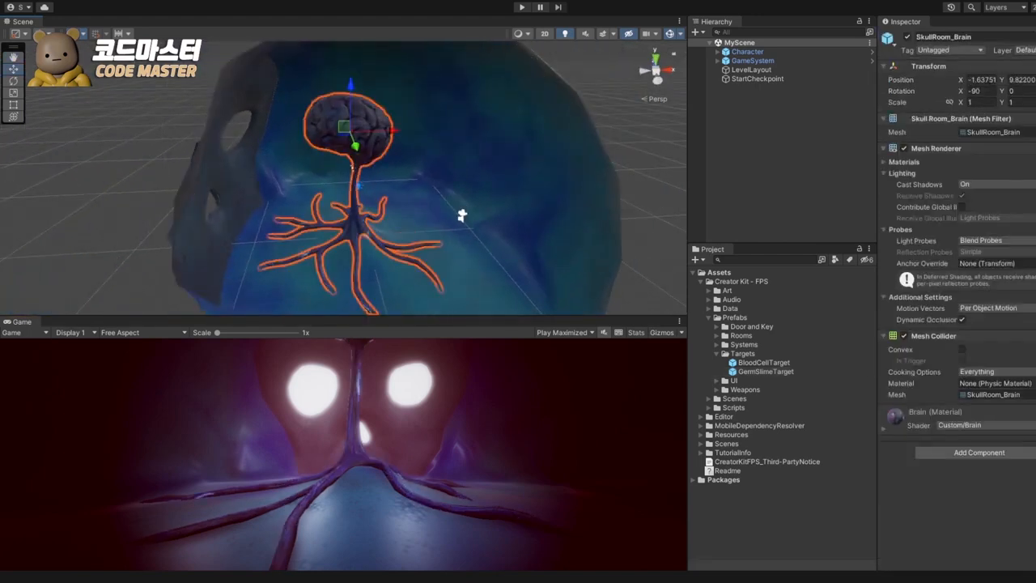
scroll(394, 129, up, 3)
drag(395, 118, 391, 119)
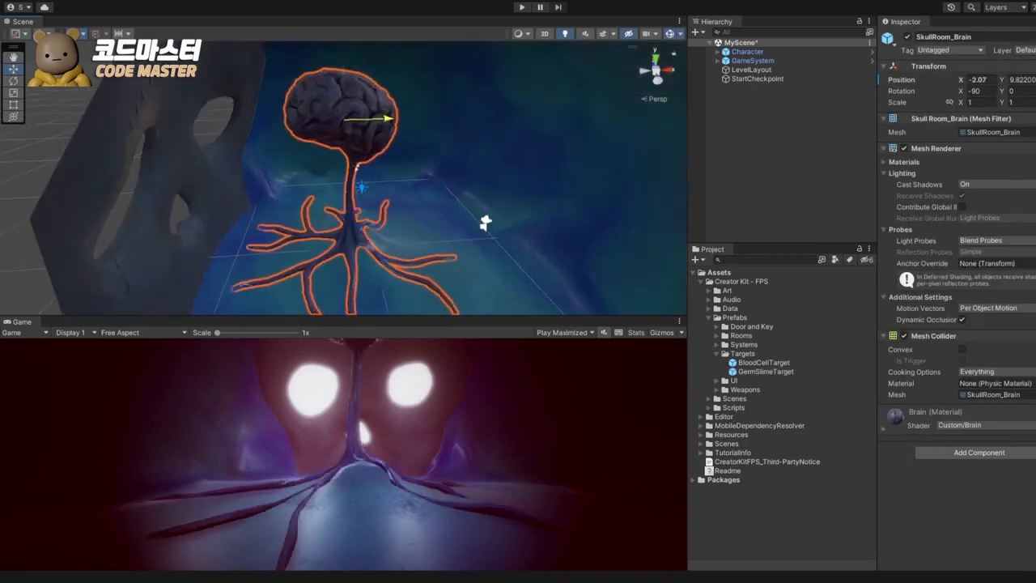
key(ctrl+z)
Step: Expand GameSystem and Character in the Hierarchy, and frame and look around the Character in the Scene view
click(717, 61)
click(717, 51)
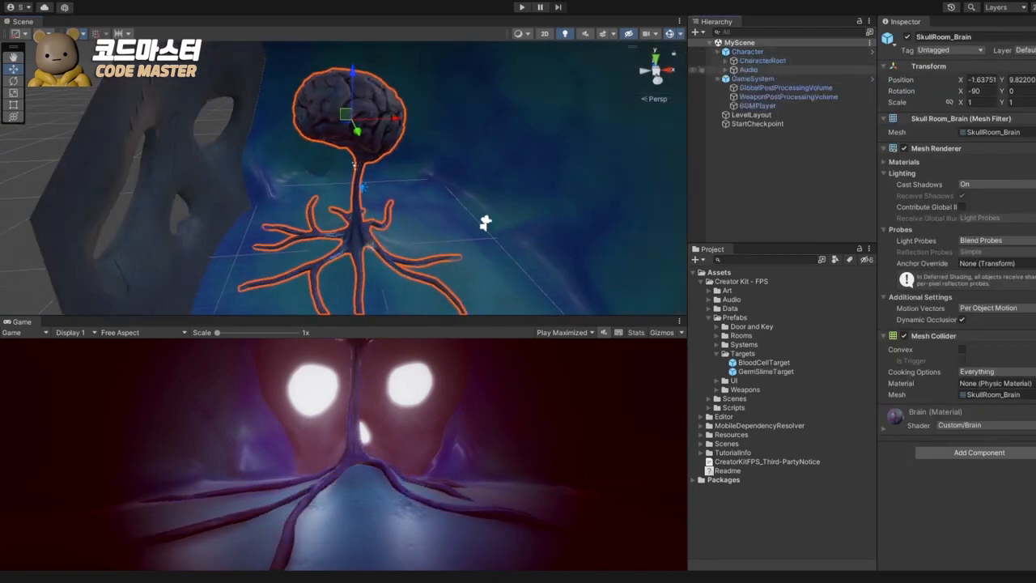
double_click(747, 52)
alt+drag(453, 194, 267, 174)
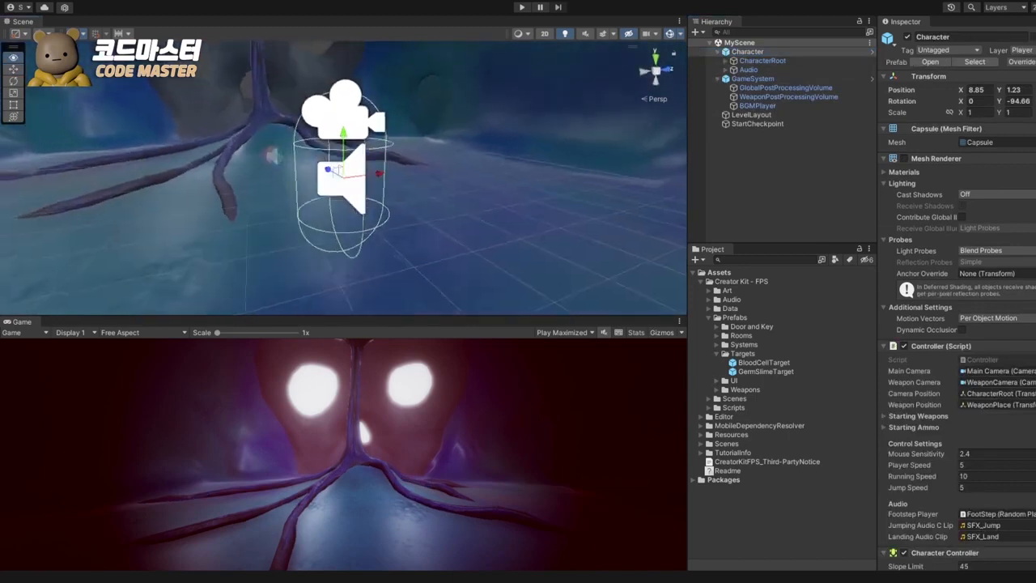
Step: Examine the Character's Audio and CharacterRoot children and the GameSystem's BGMPlayer by framing each in the scene
click(749, 70)
double_click(749, 69)
double_click(763, 61)
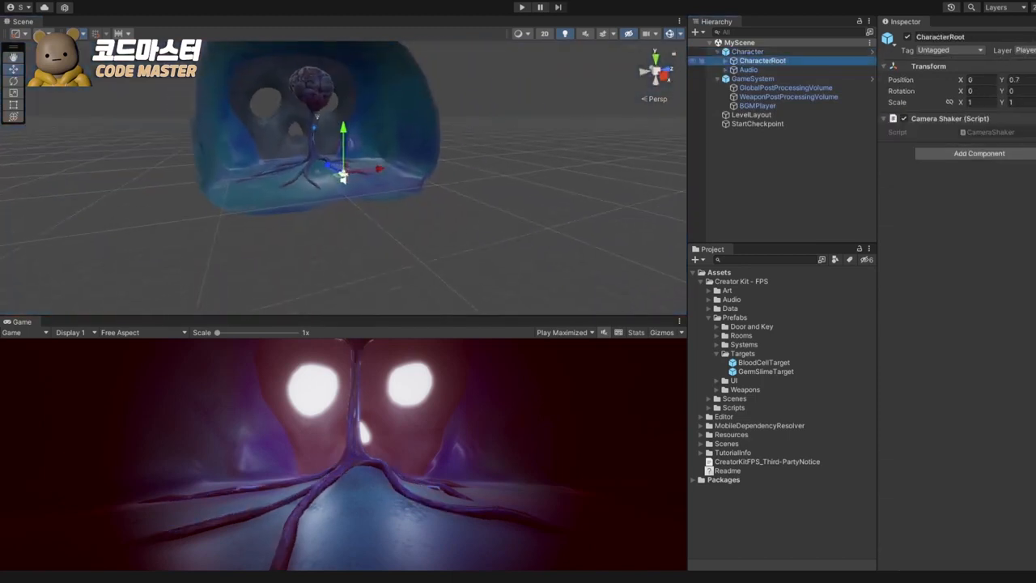
scroll(356, 170, down, 3)
middle_drag(356, 170, 389, 247)
double_click(757, 105)
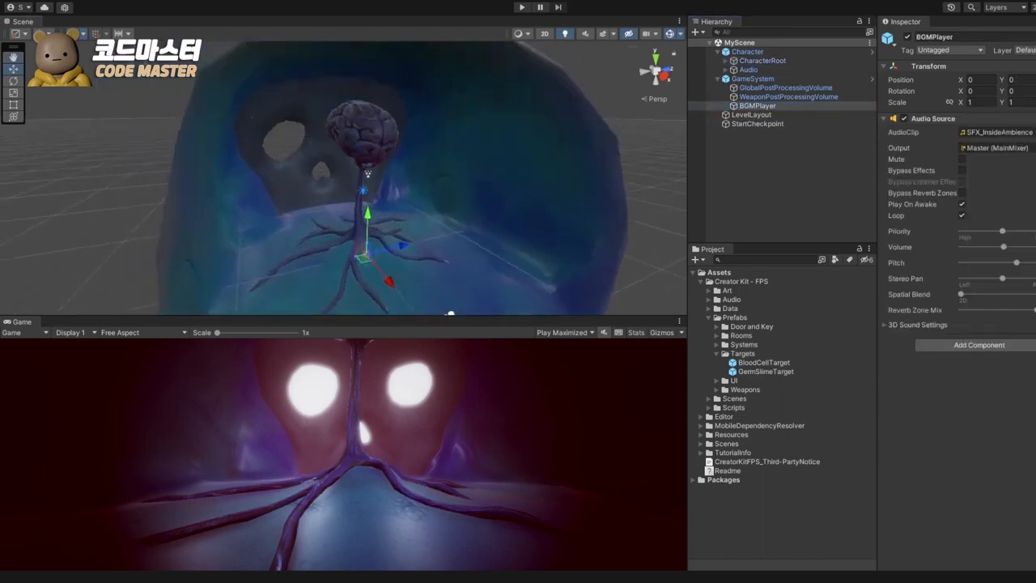
Step: Look around the skull room and examine LevelLayout, StartCheckpoint and the WeaponPostProcessingVolume settings
scroll(356, 202, down, 2)
middle_drag(356, 202, 360, 150)
alt+drag(360, 150, 477, 154)
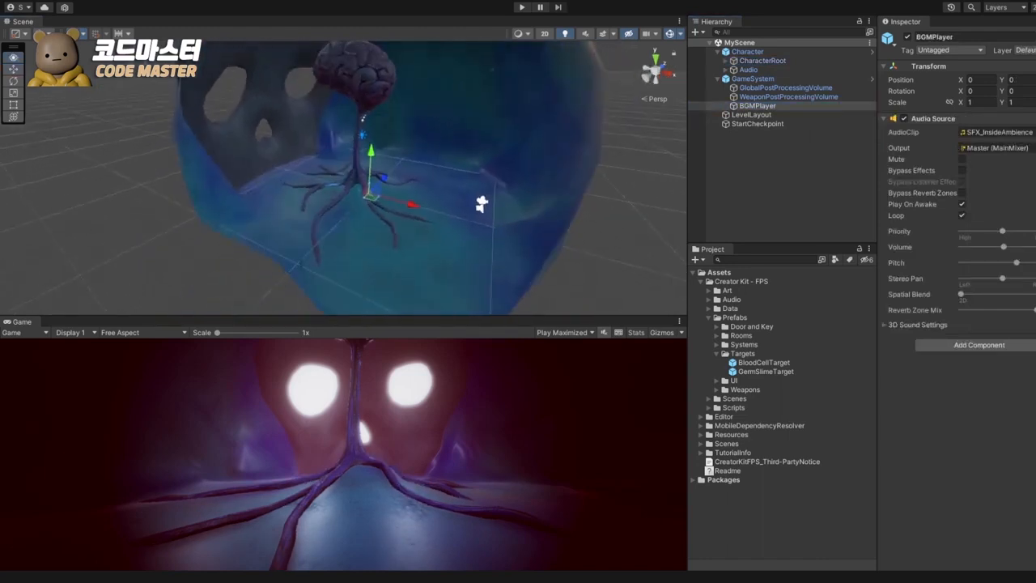
alt+drag(481, 203, 478, 205)
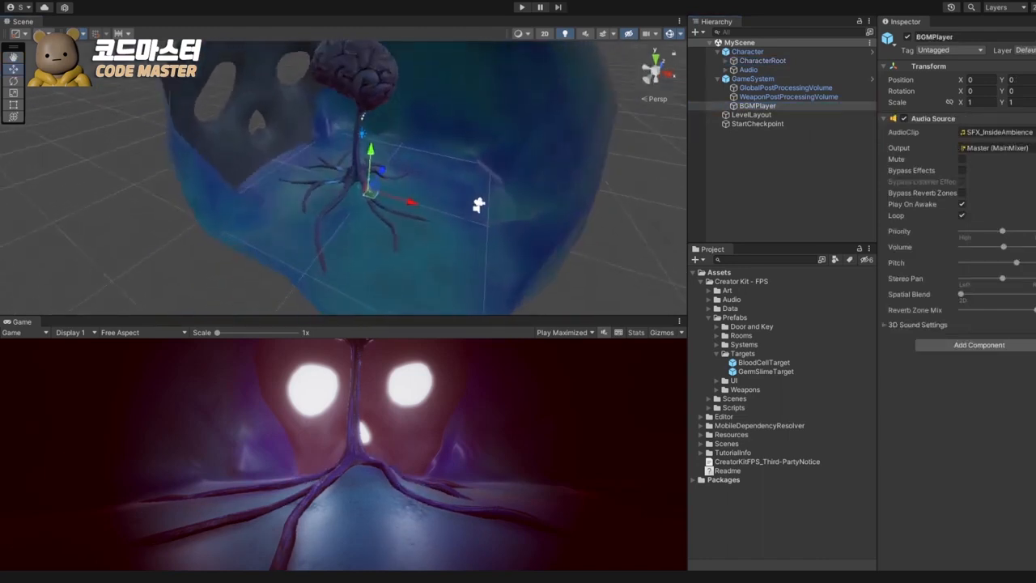
click(753, 115)
click(757, 123)
click(777, 96)
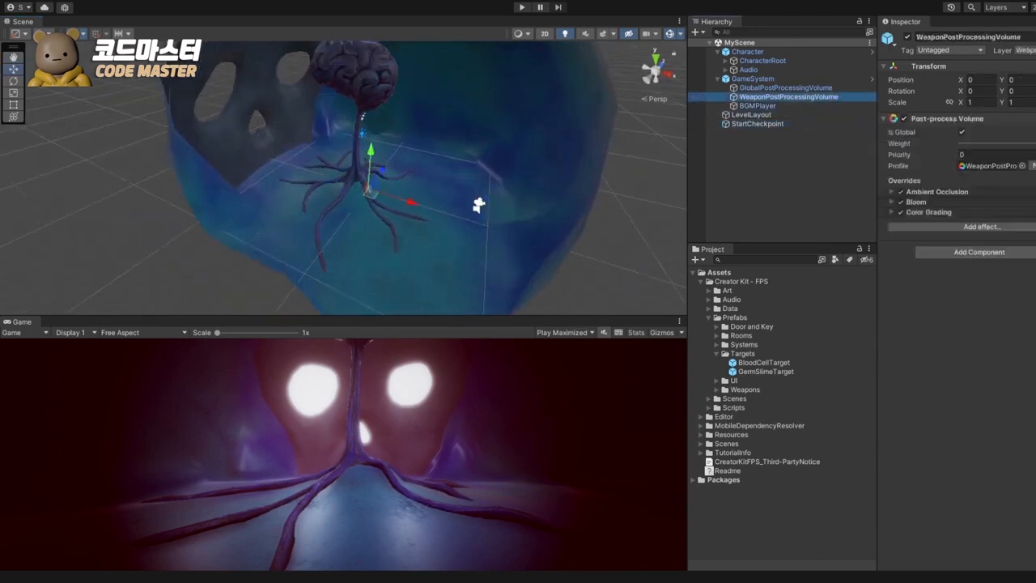
Step: Select BrainRoom and its SkullRoom mesh in the scene, view the whole room from outside, and undo the last action
alt+drag(478, 205, 439, 268)
click(438, 271)
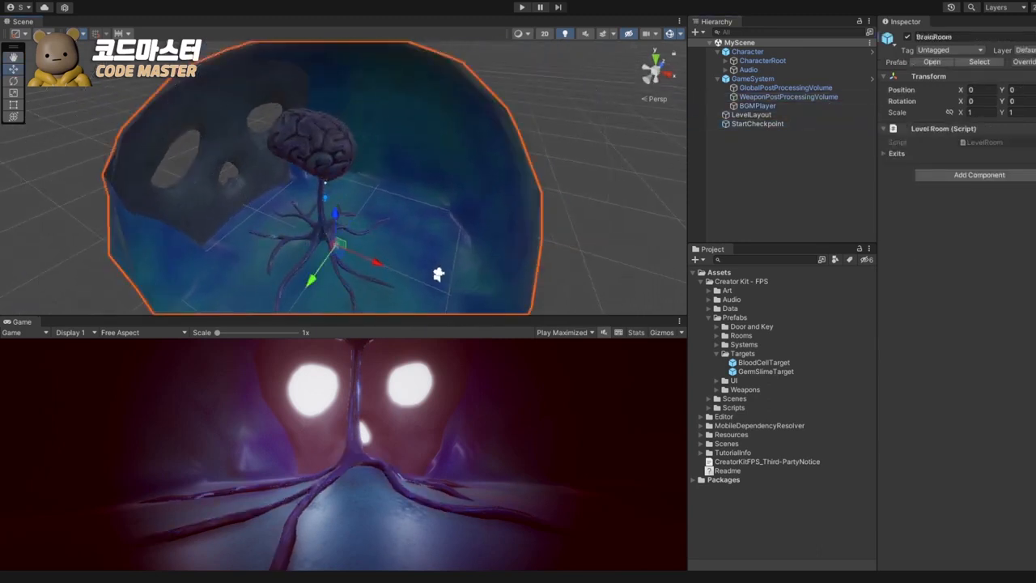
click(438, 275)
click(438, 275)
drag(438, 274, 407, 199)
key(ctrl+z)
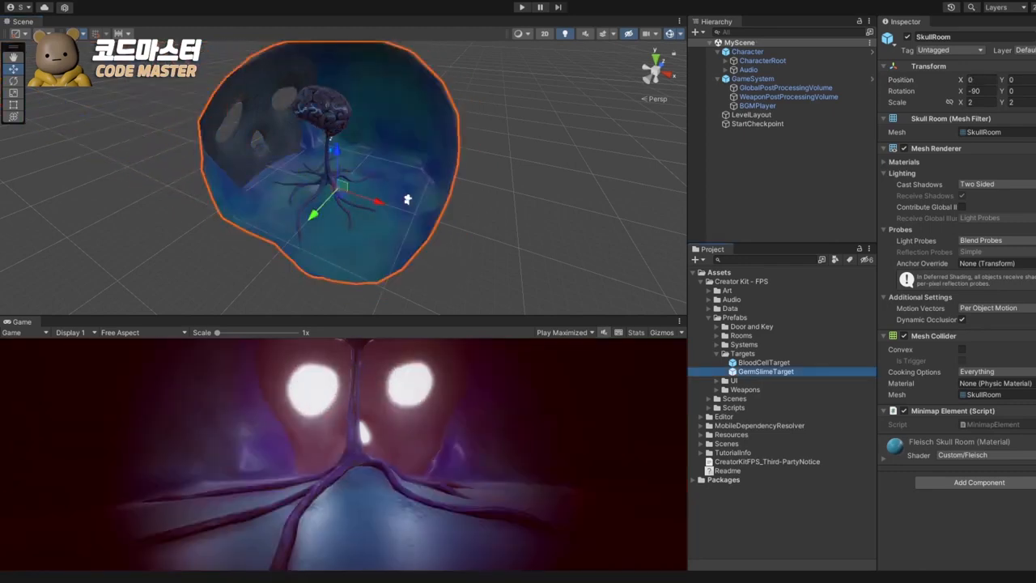
Step: Add the GermSlimeTarget prefab to MyScene and frame it at the base of the brain stem
drag(766, 371, 760, 153)
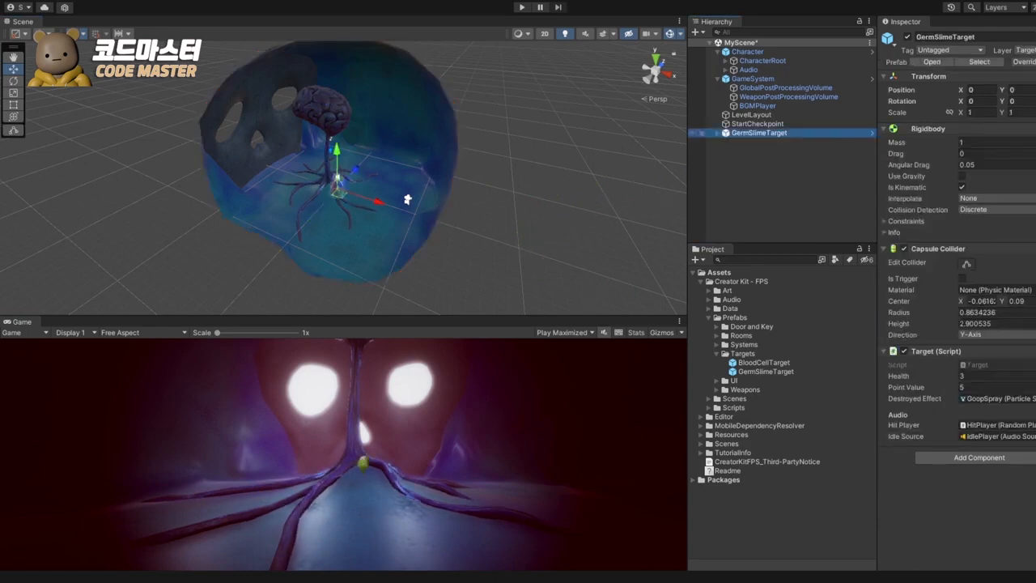
key(f)
alt+drag(348, 186, 320, 162)
scroll(405, 182, down, 3)
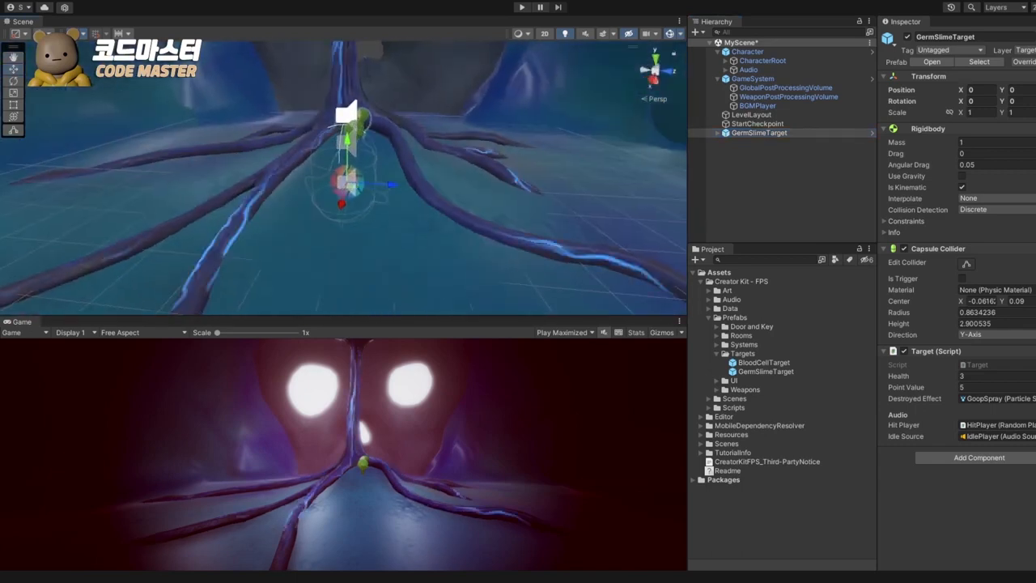
middle_drag(347, 185, 325, 179)
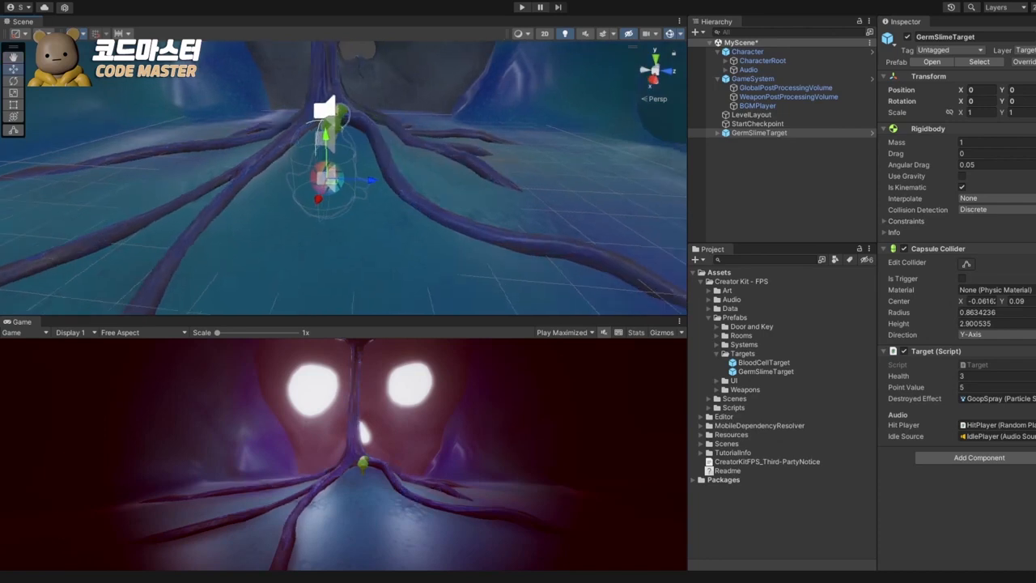
middle_drag(325, 180, 311, 167)
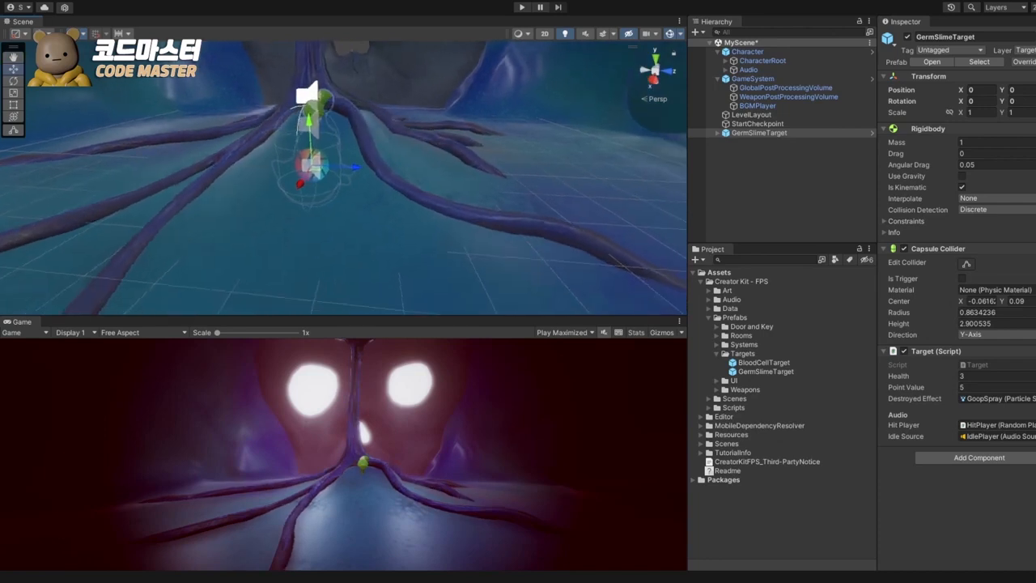
Step: Cycle through the Hand, Move, Rotate, Scale, Rect and Transform tools on GermSlimeTarget, and return to the Move tool
key(q)
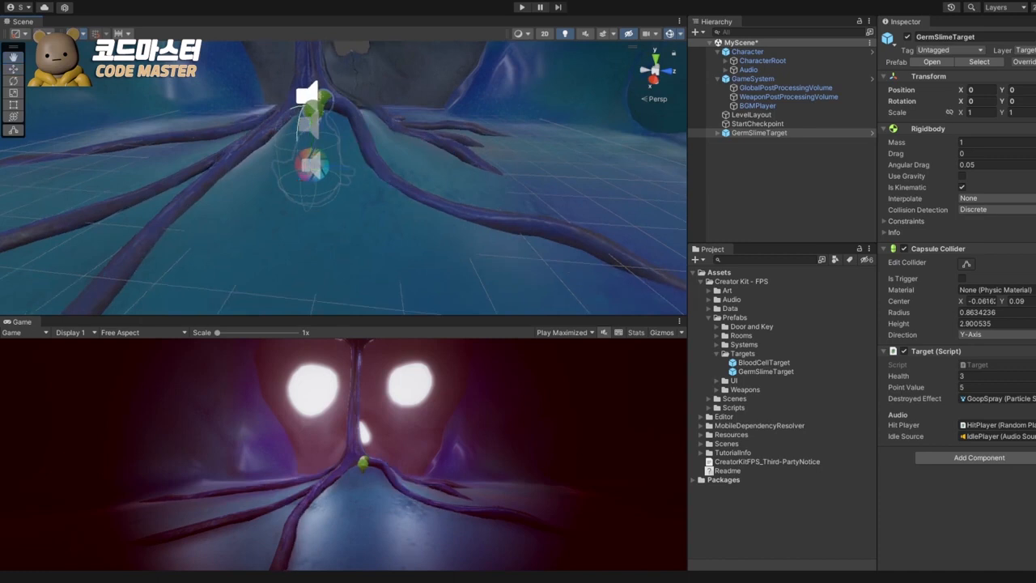
key(w)
key(e)
key(r)
key(t)
key(y)
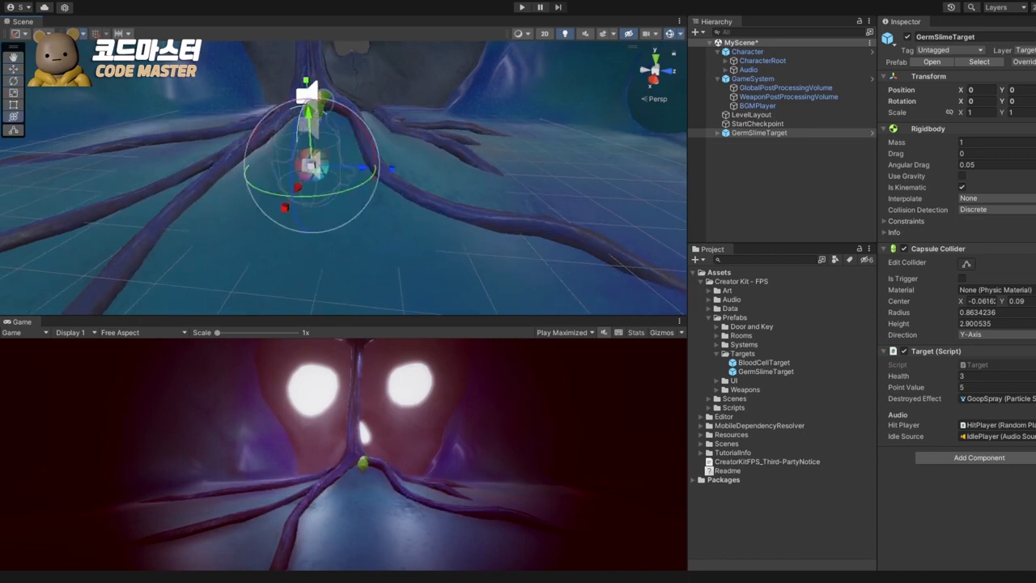
key(w)
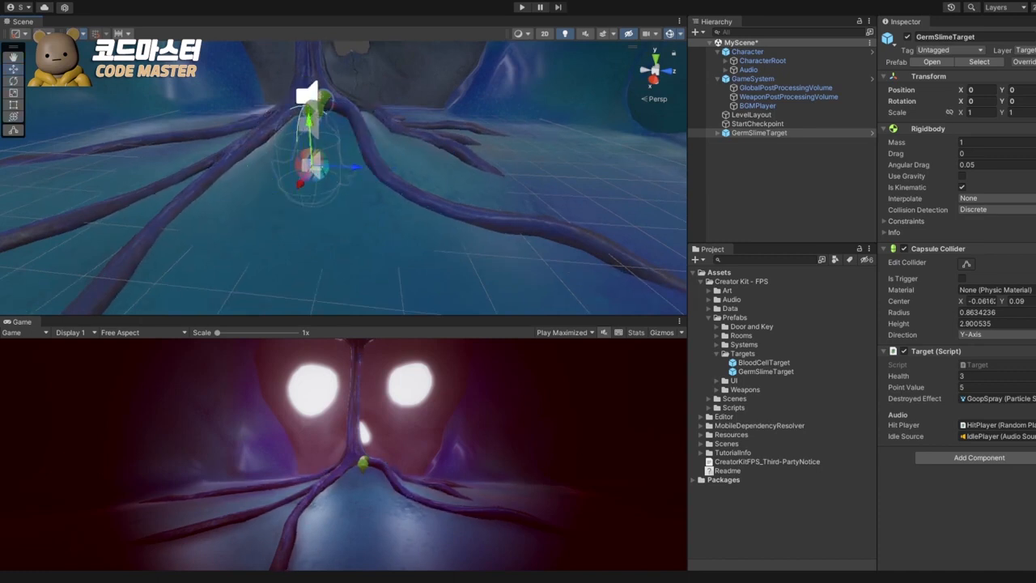
Step: Move GermSlimeTarget up out of the floor and away from the brain stem to about X 2.45, Y 2.03
drag(310, 122, 306, 35)
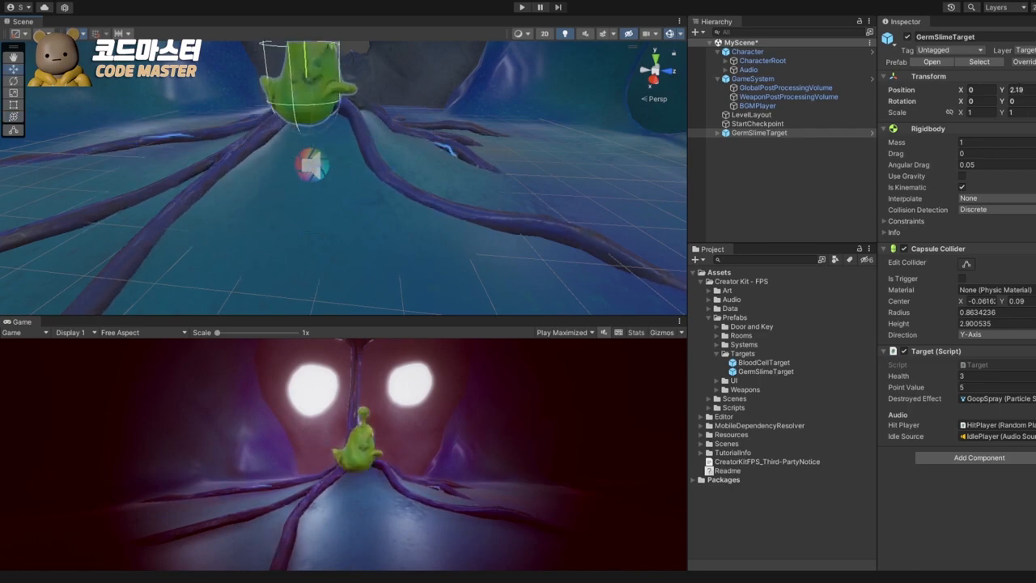
alt+drag(405, 154, 251, 222)
drag(281, 86, 165, 154)
key(f)
alt+drag(389, 202, 247, 186)
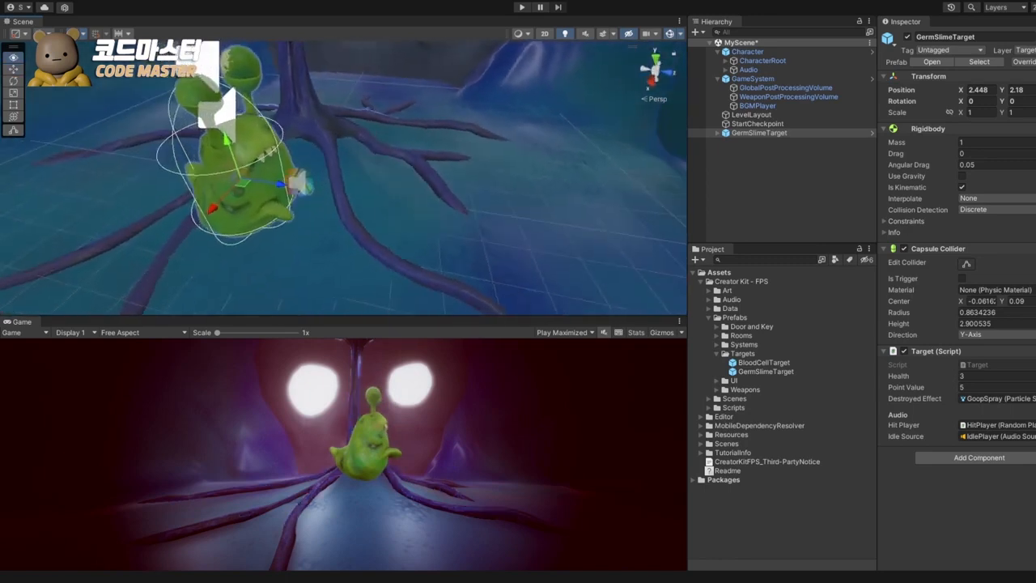
Step: Rotate GermSlimeTarget to about 76.4° around the Y axis using the Transform tool, and save MyScene
key(y)
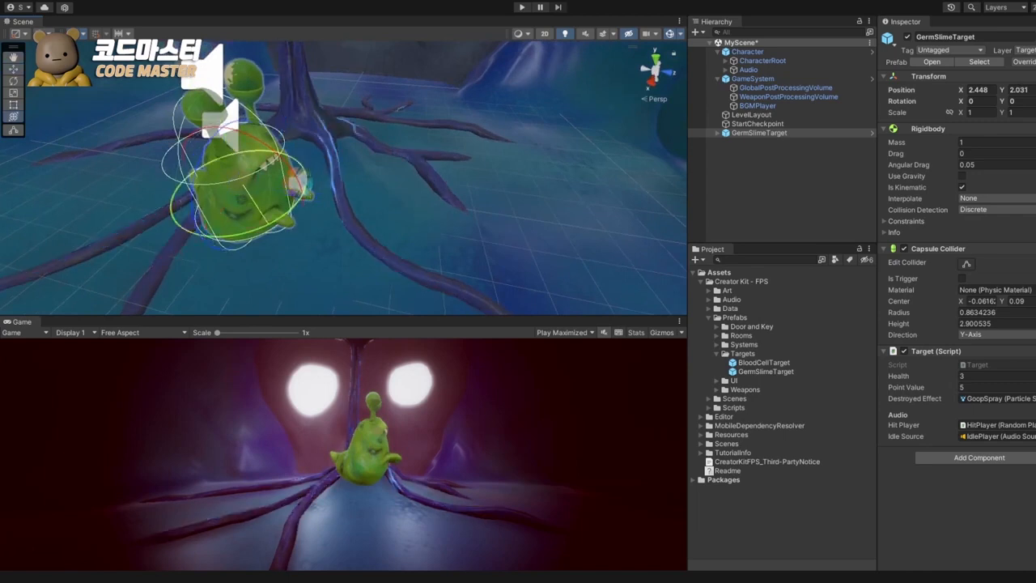
drag(212, 240, 242, 247)
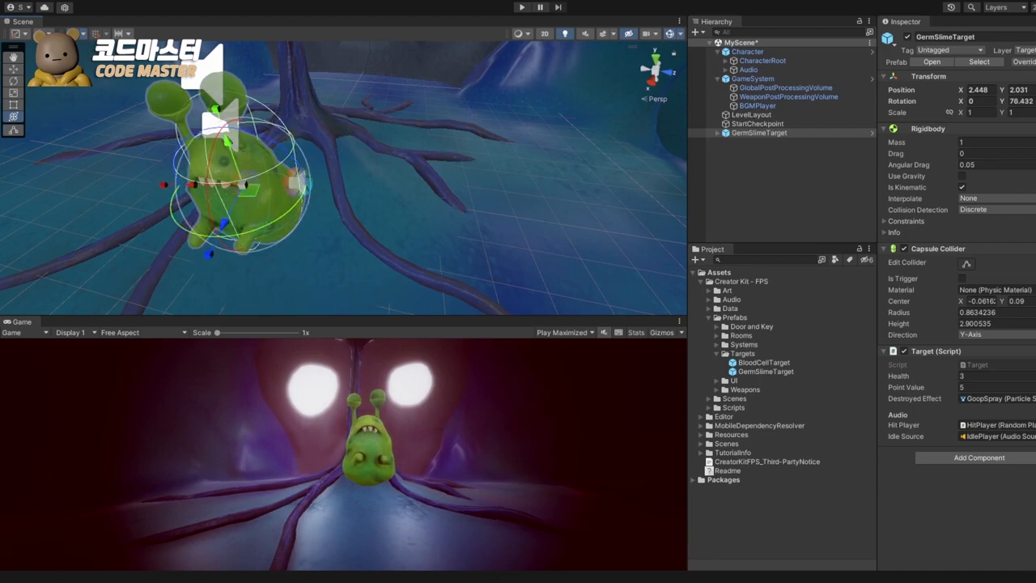
click(444, 196)
key(ctrl+s)
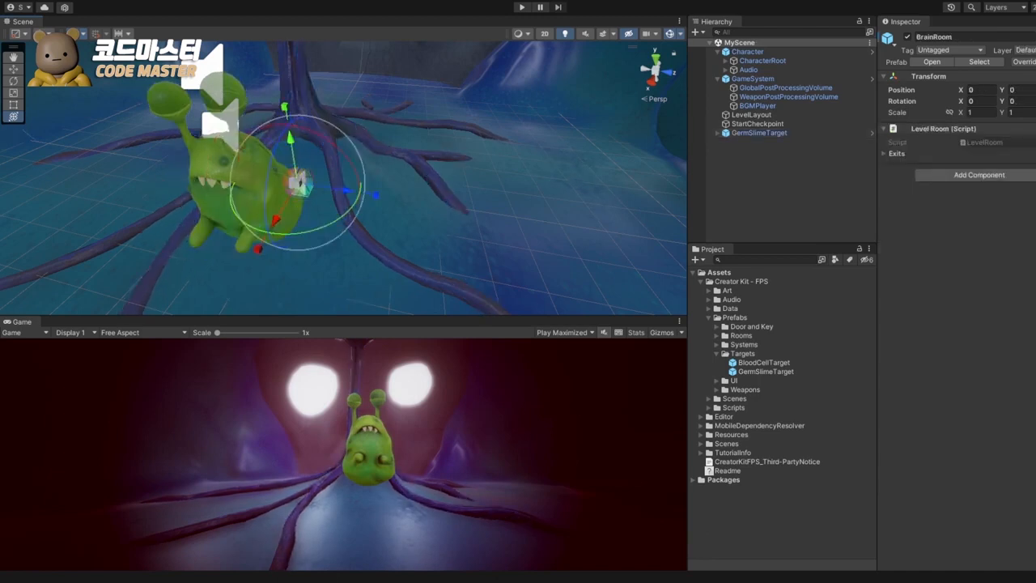
Step: Play-test MyScene by shooting the germ slime and firing more shots around the skull room, and stop play mode
scroll(343, 178, down, 2)
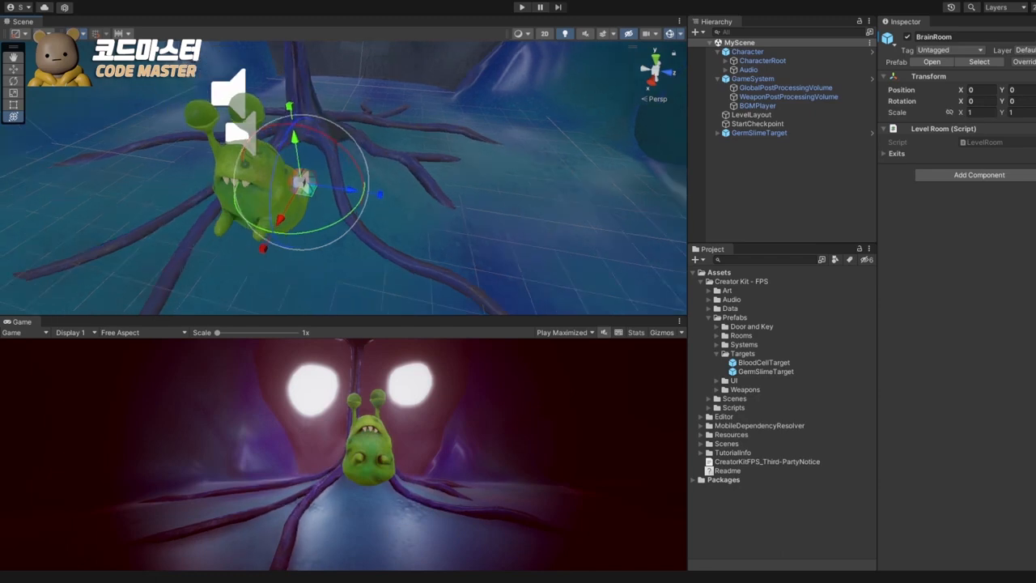
key(ctrl+p)
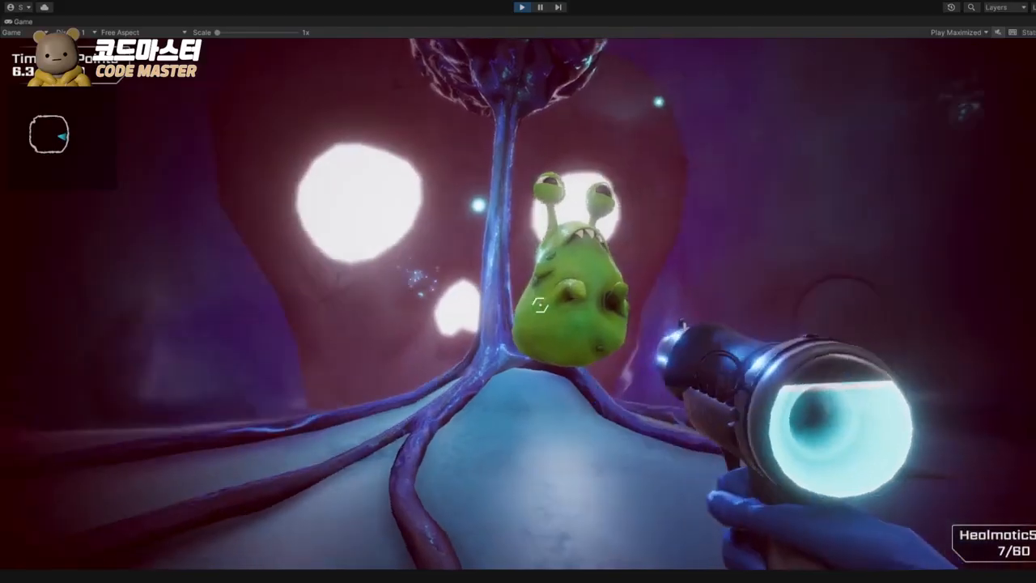
click(540, 304)
click(540, 304)
click(541, 304)
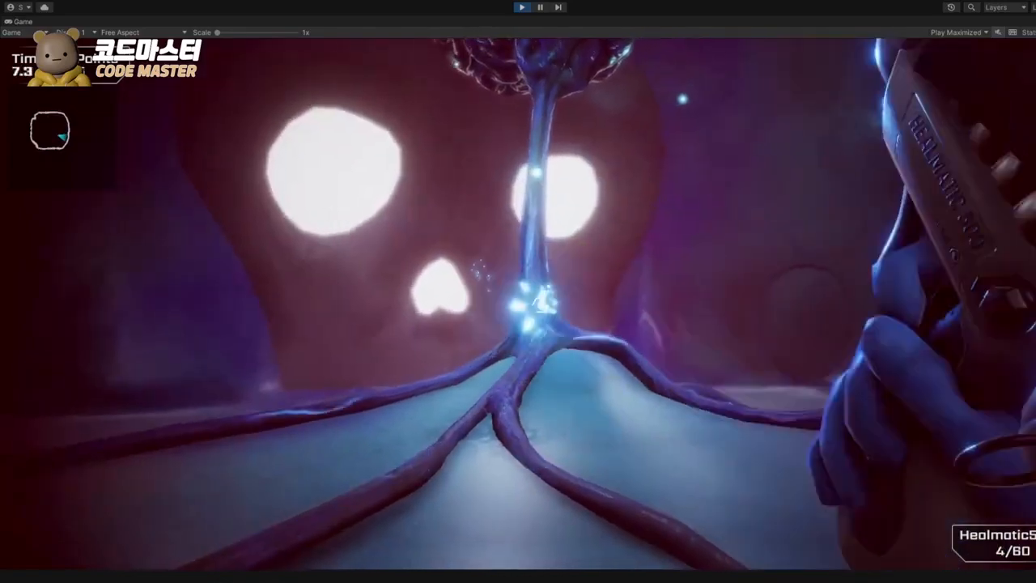
click(541, 304)
click(540, 305)
click(541, 304)
key(a)
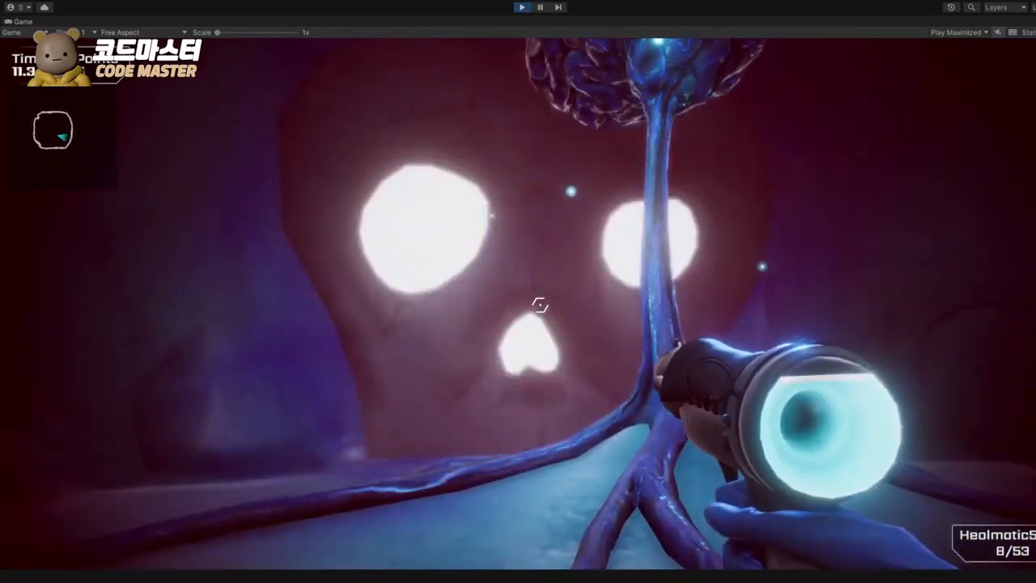
click(540, 304)
click(540, 304)
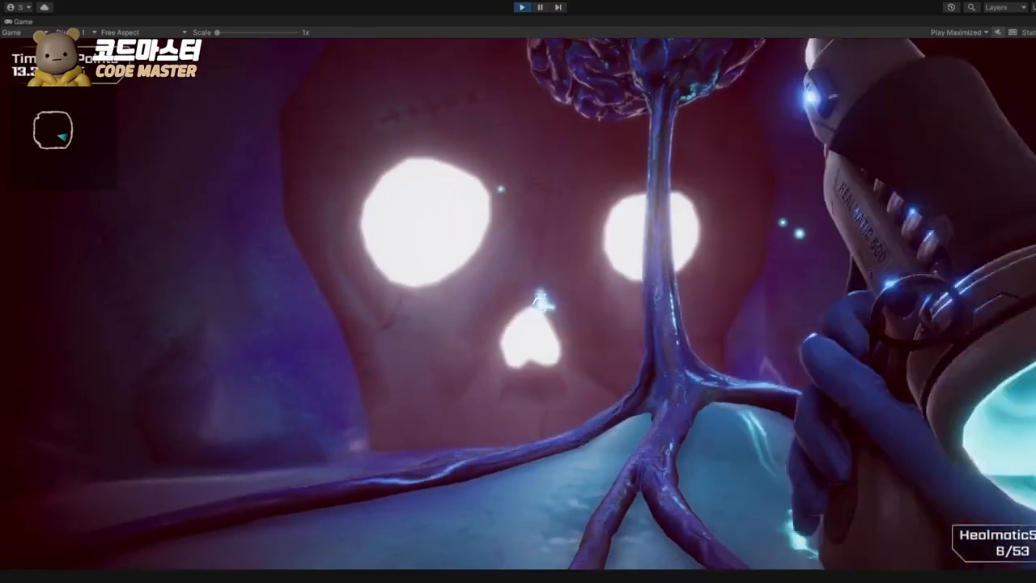
key(ctrl+p)
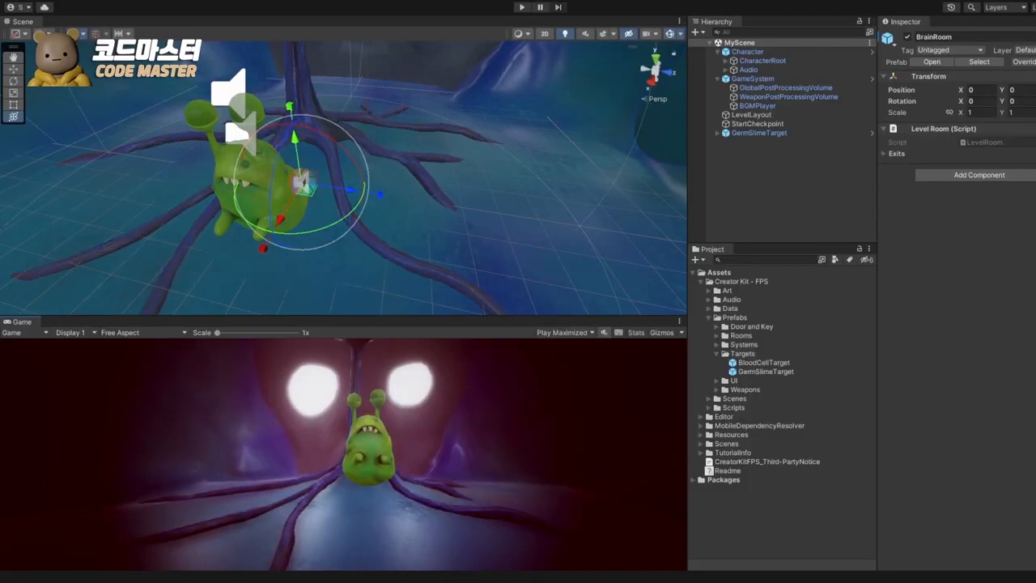
Step: Enlarge the Game view and change its play behaviour to Play Focused
drag(486, 316, 485, 280)
click(565, 297)
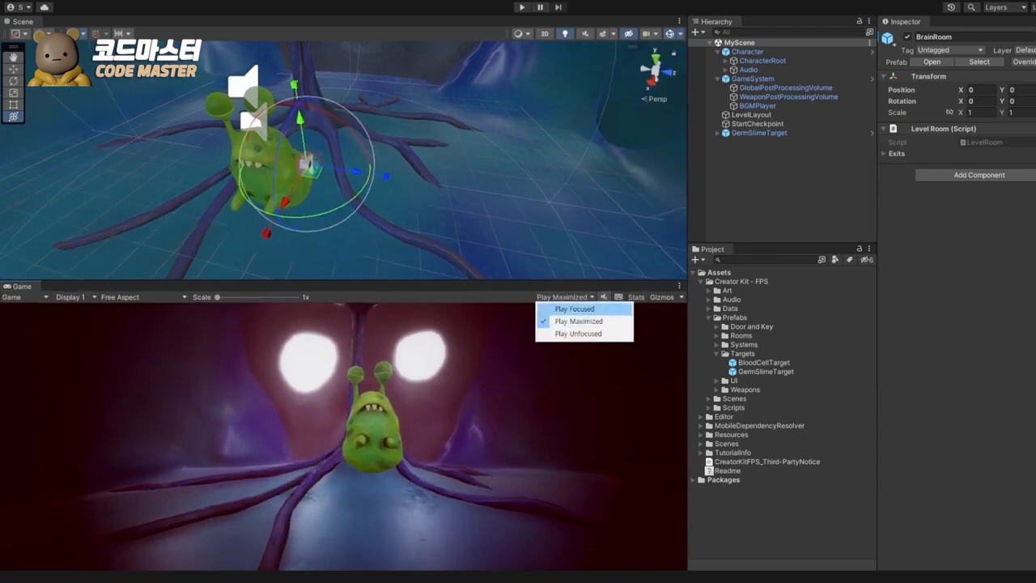
click(575, 309)
Step: Run the scene with the Scene and Game views together, try switching weapons facing the germ slime, and stop play mode
key(ctrl+p)
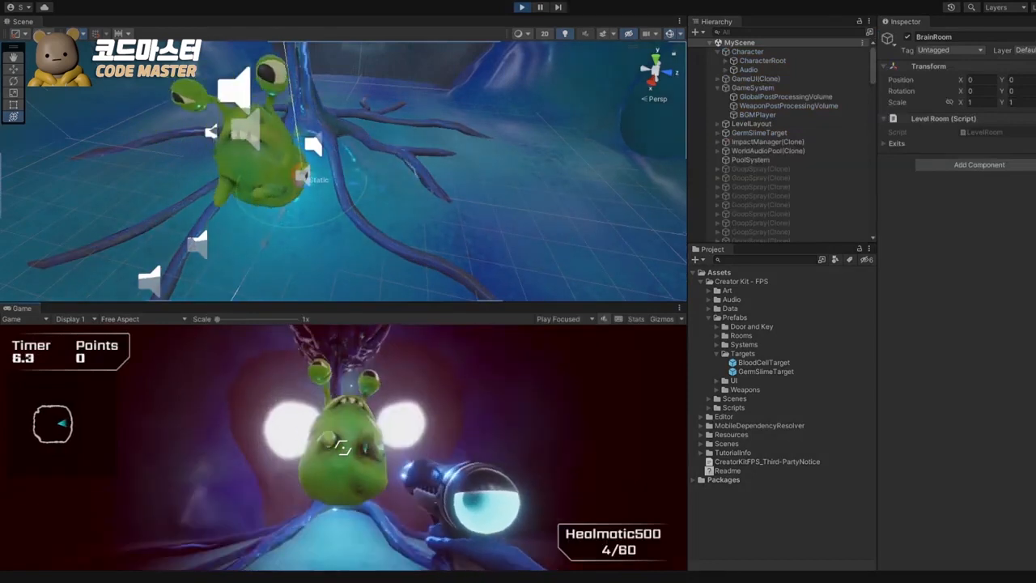
key(1)
key(3)
key(1)
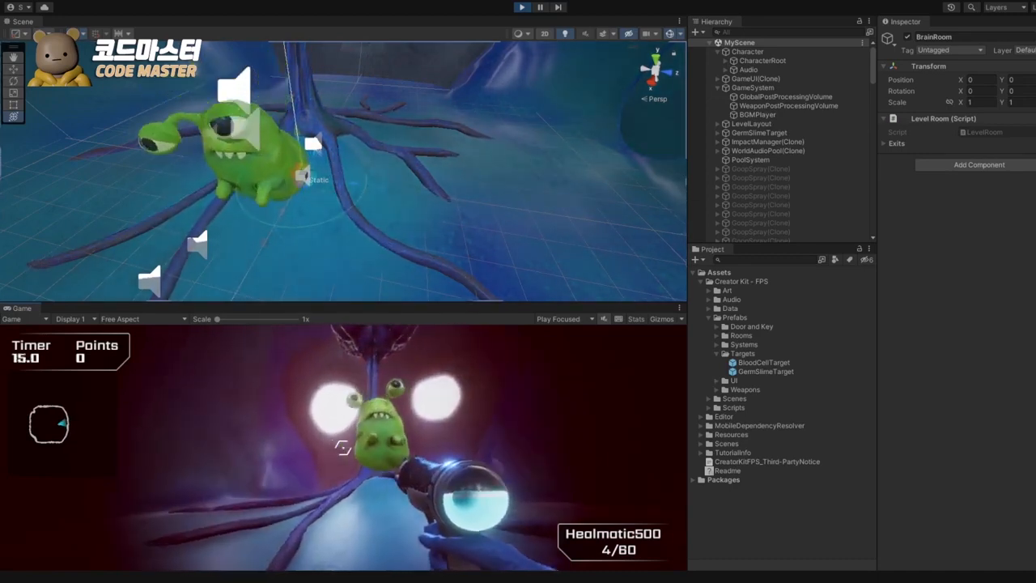
key(ctrl+p)
Step: Select GermSlimeTarget in the scene and examine the Health value of its Target script
click(758, 133)
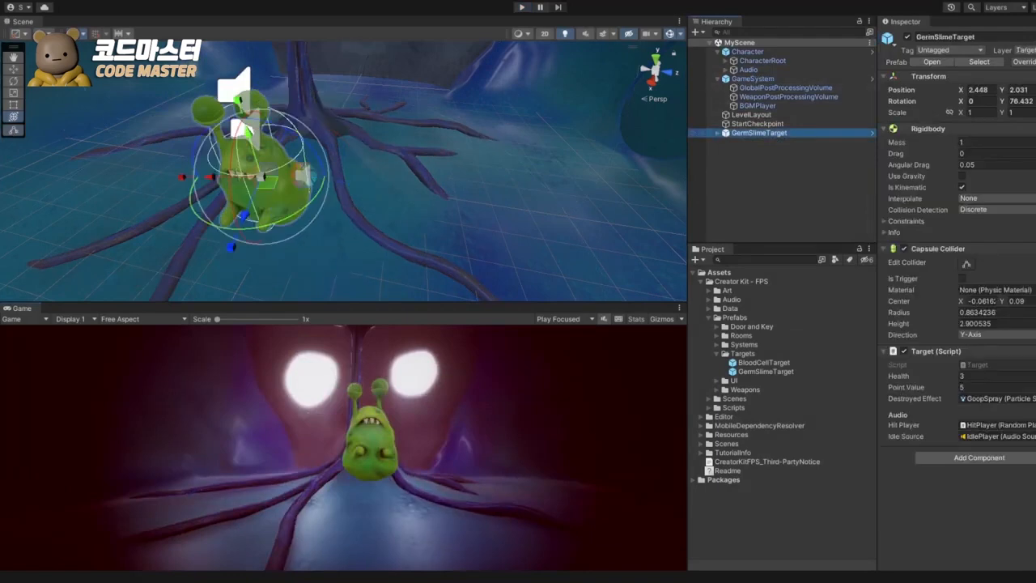
click(987, 376)
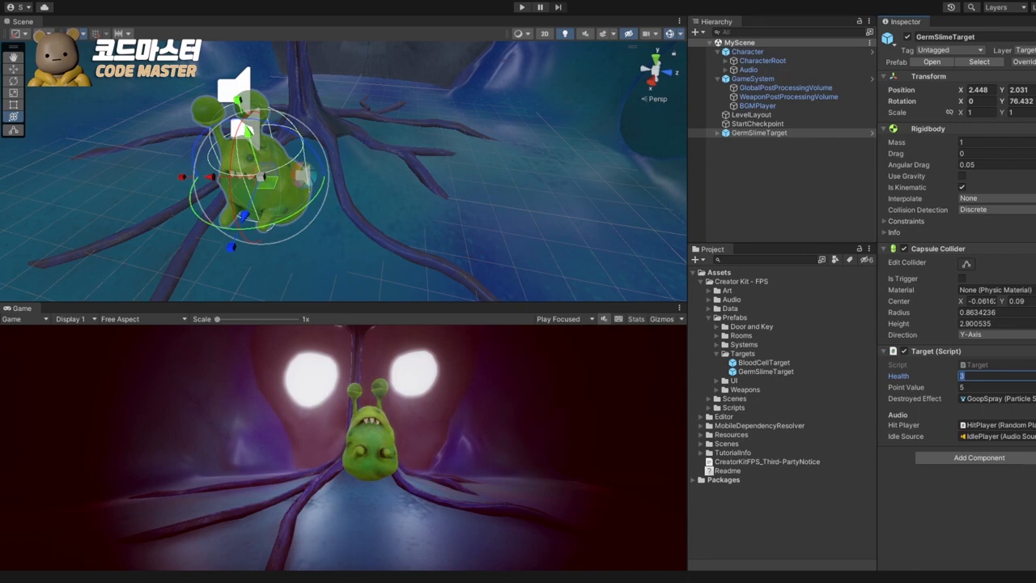
click(759, 133)
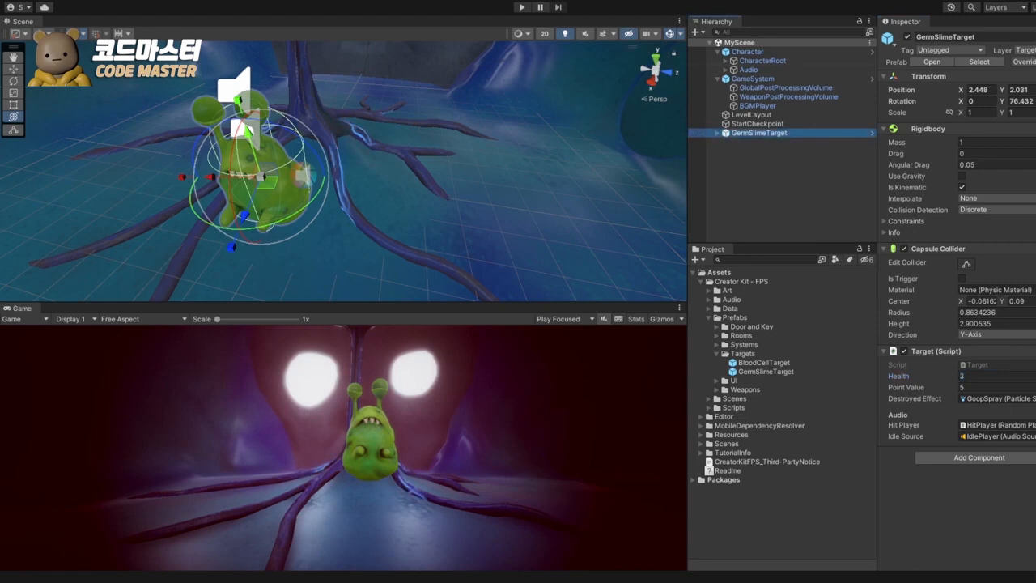
click(759, 133)
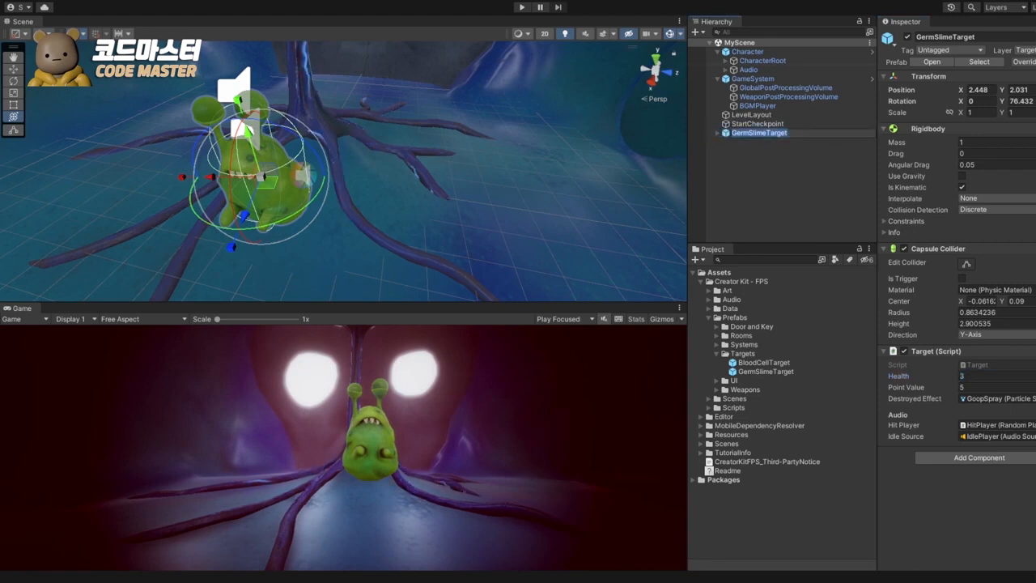
Step: Set GermSlimeTarget's position to X 6 and Y 0.8, and locate it in the Scene view
click(978, 90)
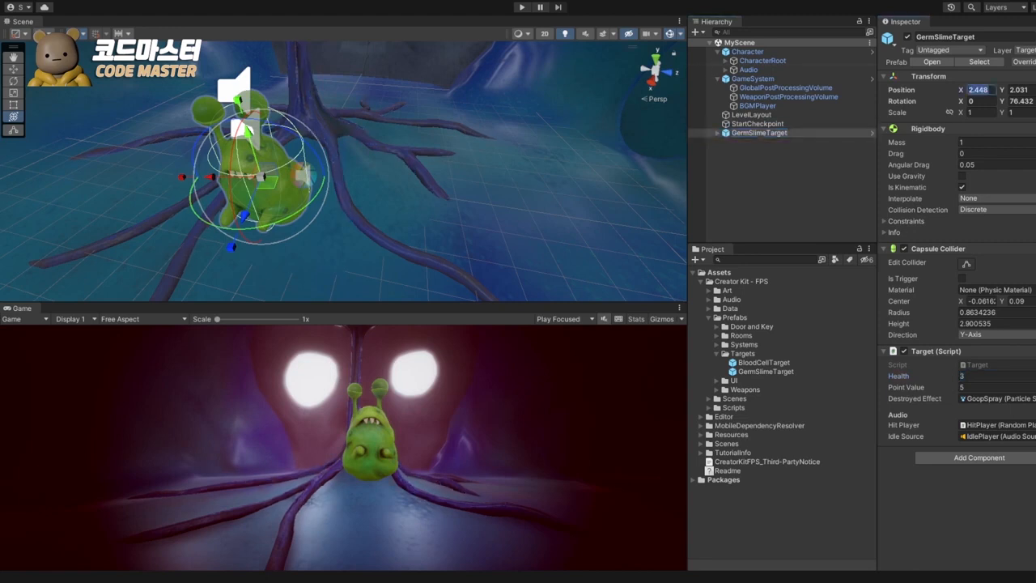
text(0)
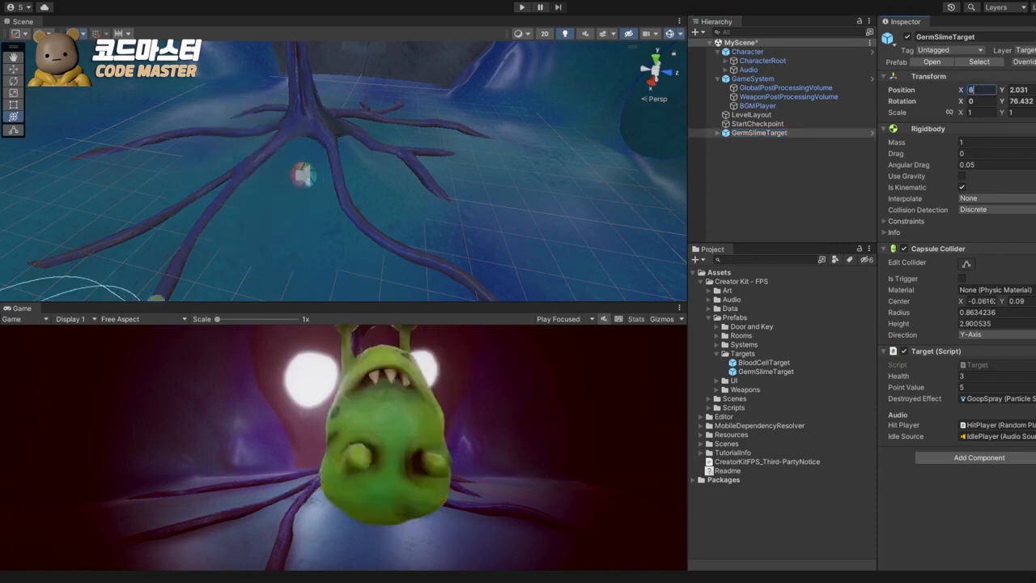
key(Tab)
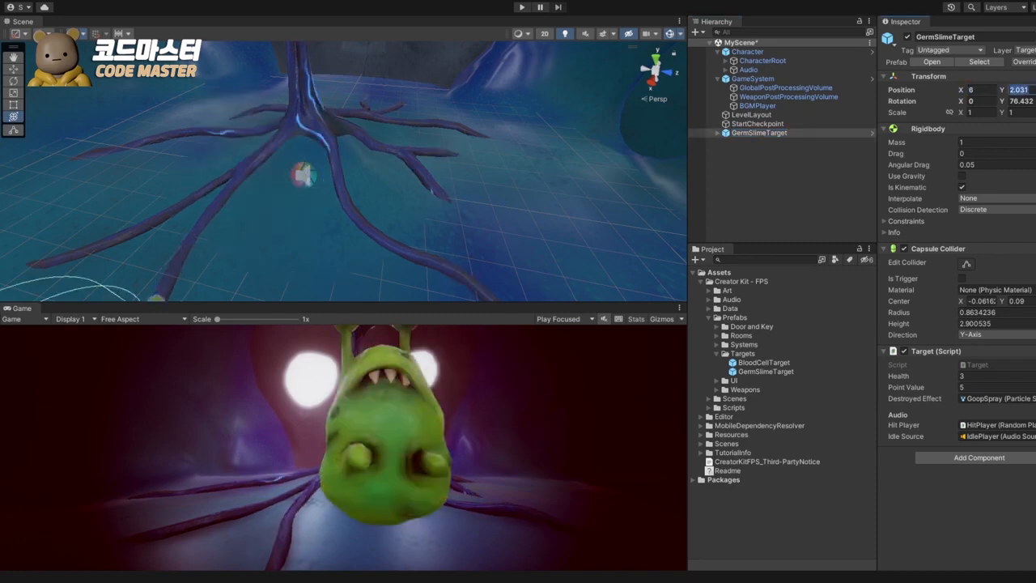
text(0.8)
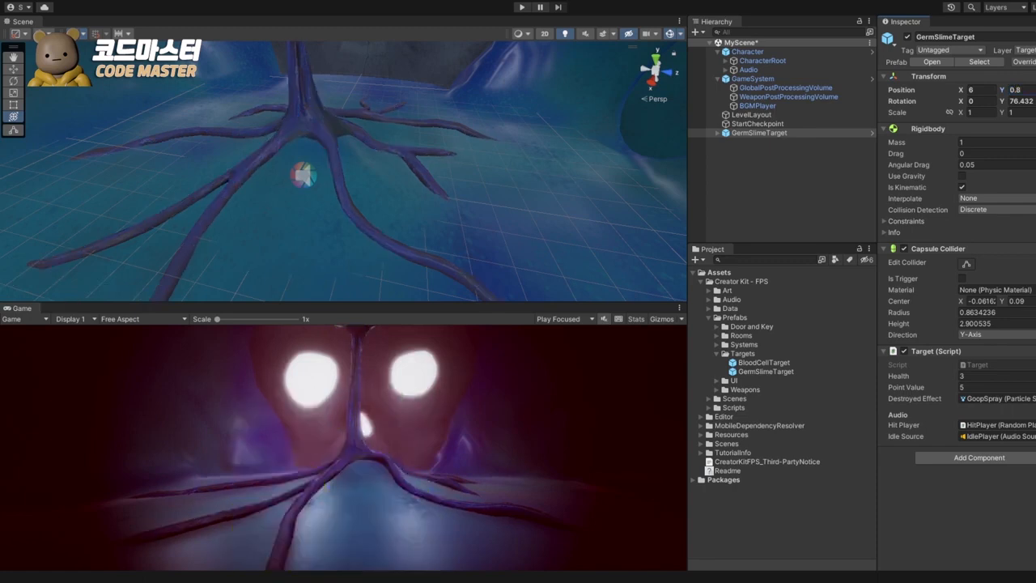
scroll(343, 171, down, 5)
middle_drag(308, 194, 441, 130)
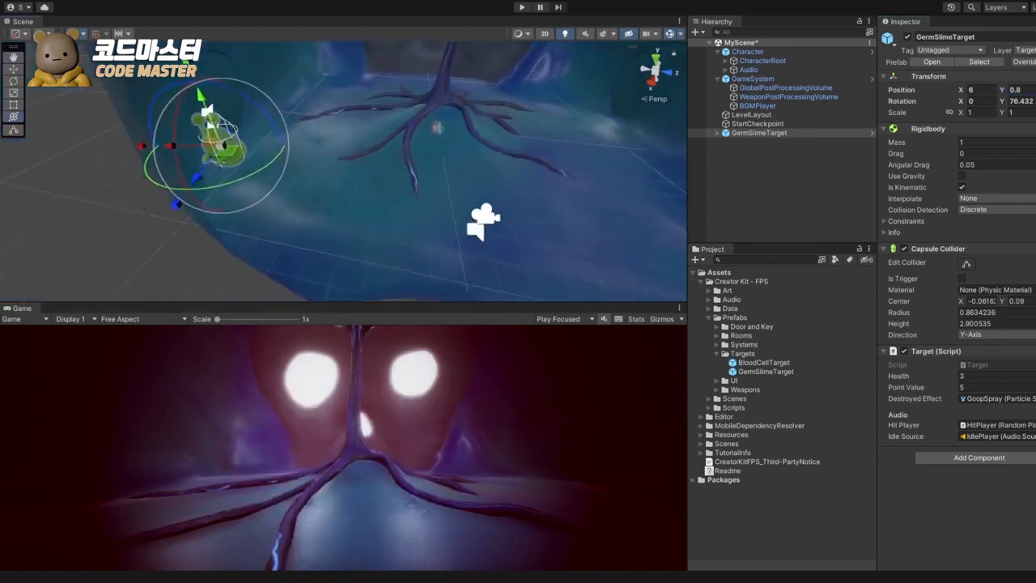
Step: Move GermSlimeTarget to about X -5.8, Y 1.2, so it stands on the far side of the tree root
alt+drag(441, 129, 272, 129)
key(w)
drag(216, 102, 441, 43)
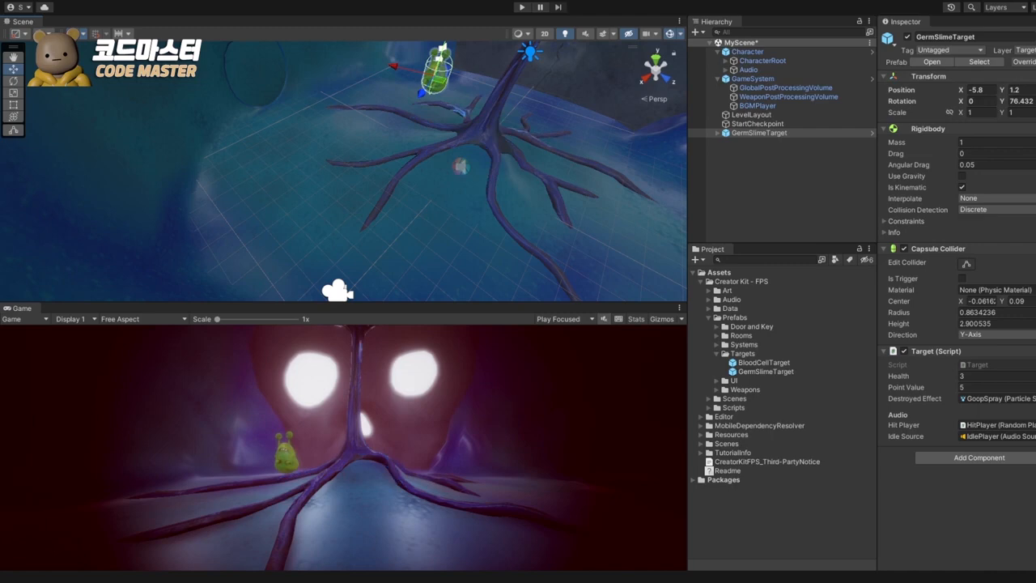
Step: Set the Health of GermSlimeTarget's Target script to 30 and its Point Value to 10
click(996, 376)
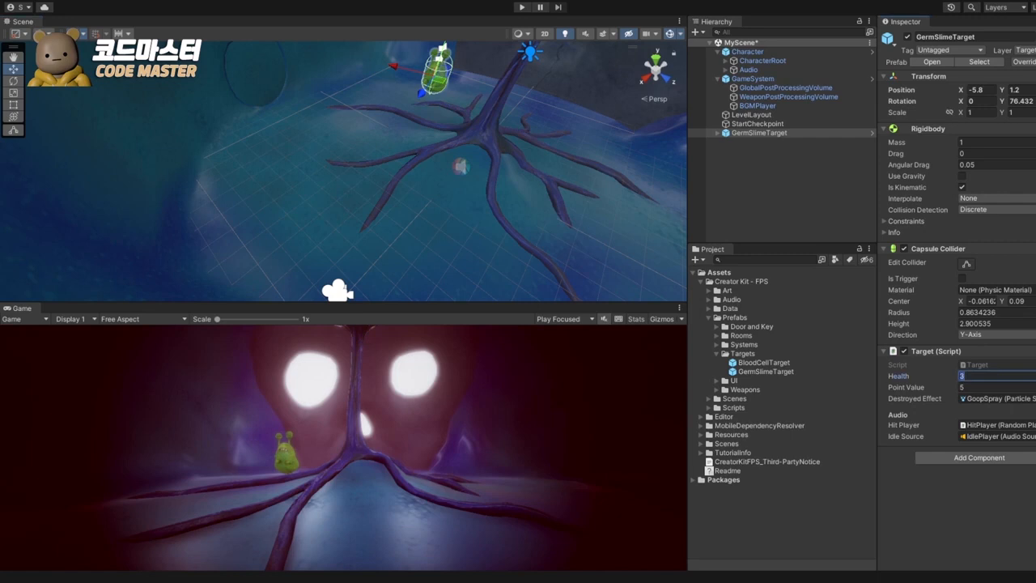
text(30)
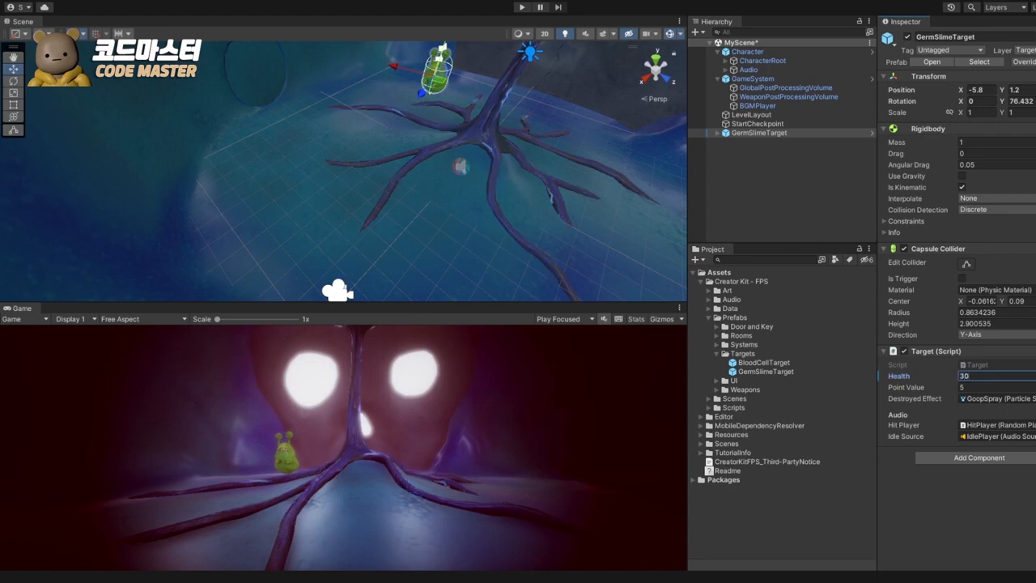
key(Tab)
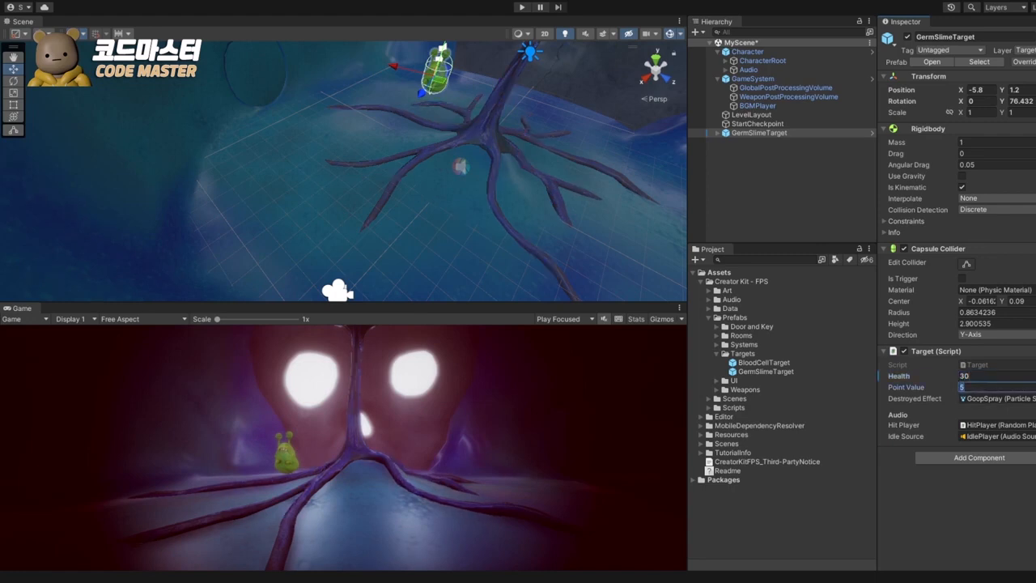
text(5)
key(BackSpace)
text(10)
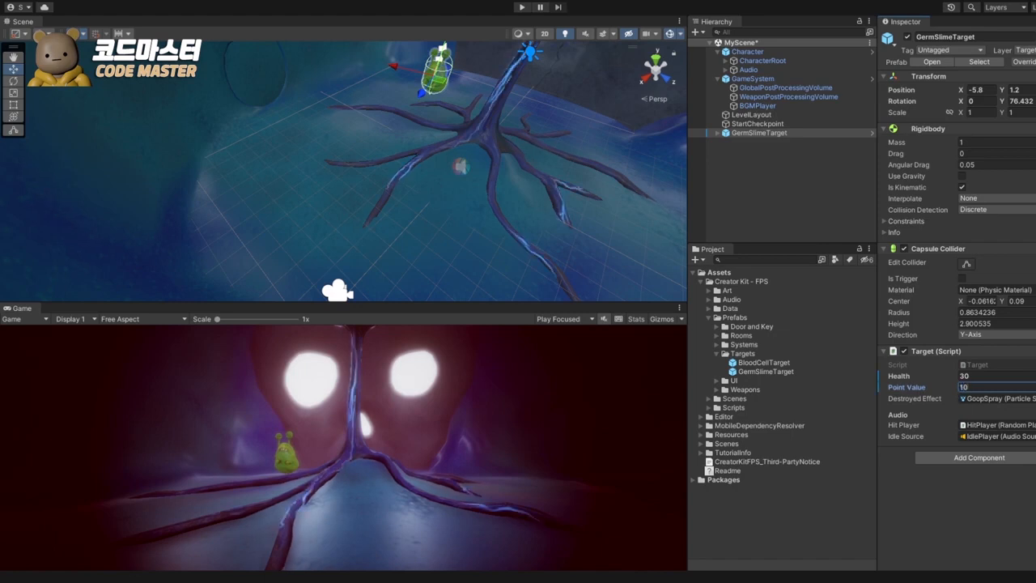
Step: Run the scene, walk up to the germ slime, fire repeated Healmatic500 shots at it and reload the weapon
key(ctrl+p)
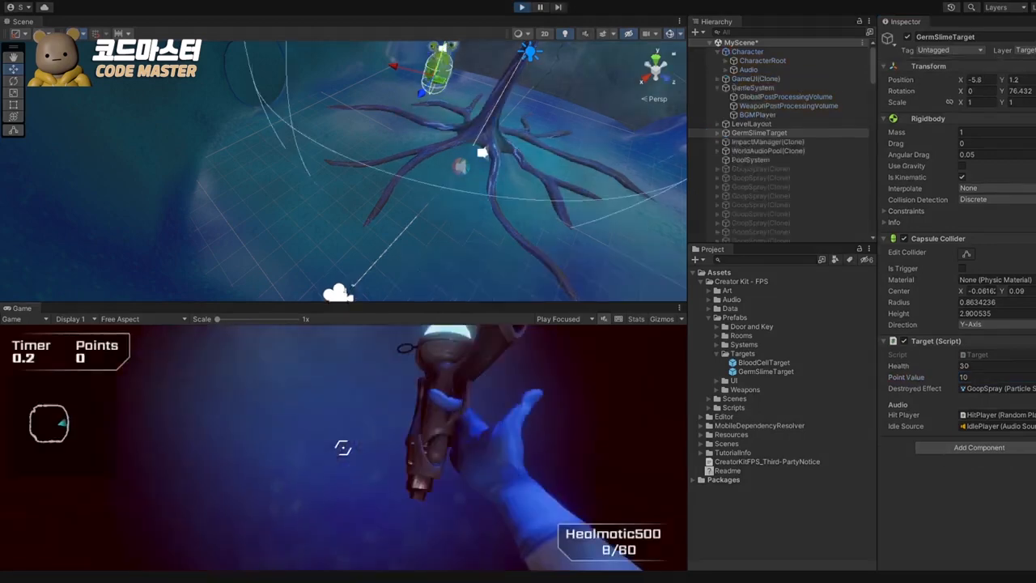
key(w)
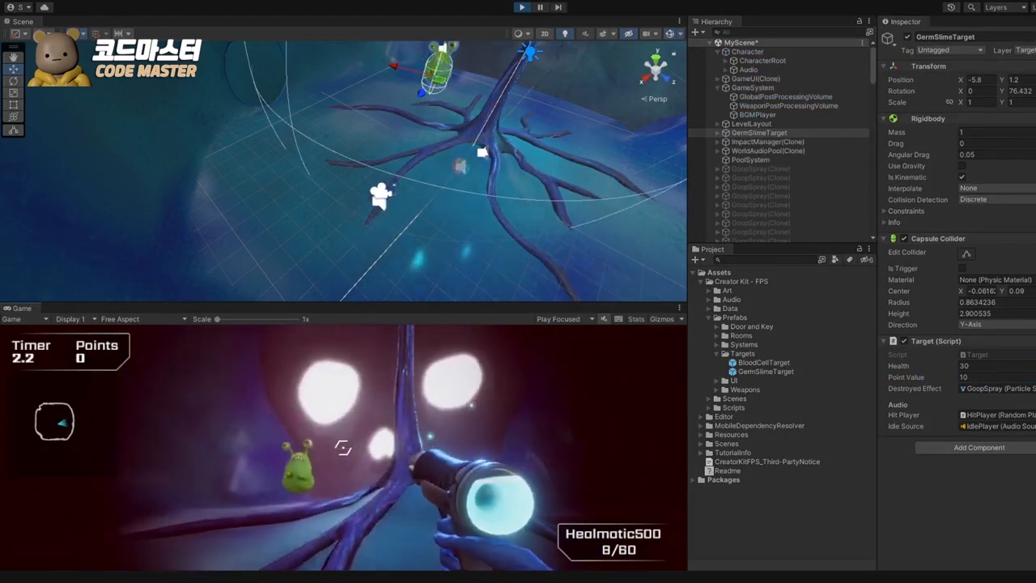
key(w)
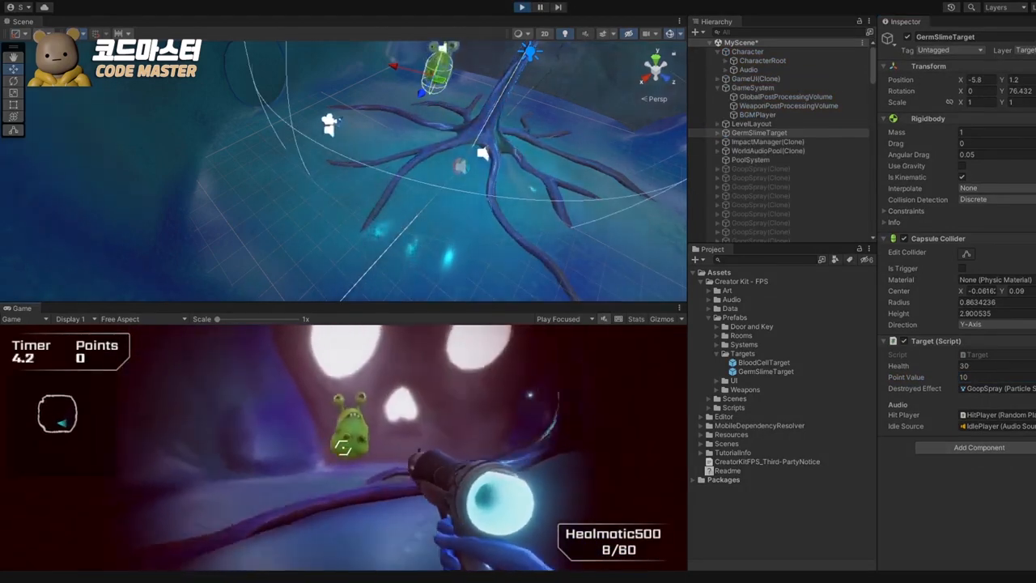
click(344, 448)
click(343, 447)
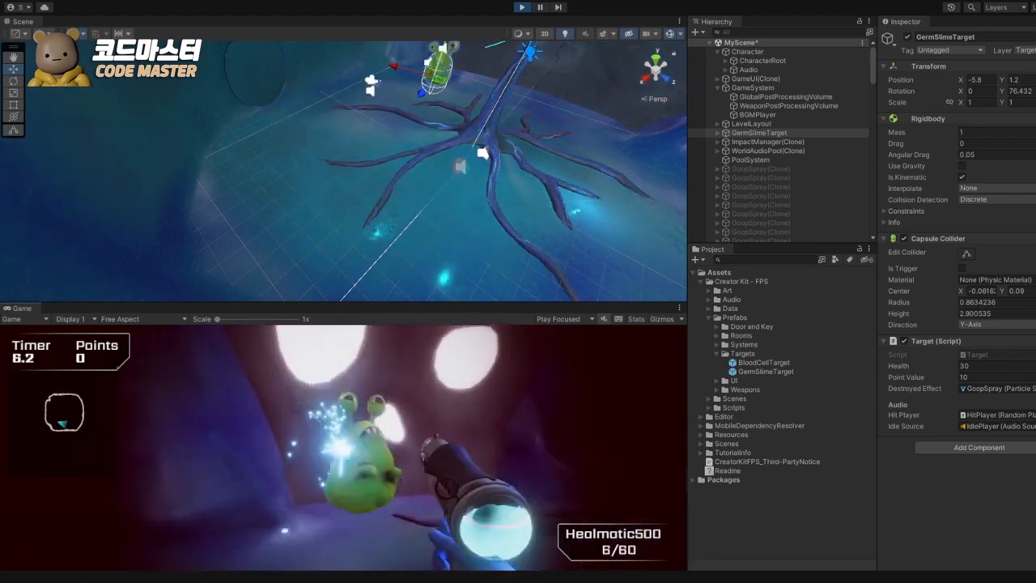
key(s)
click(343, 448)
click(343, 448)
click(343, 448)
click(343, 448)
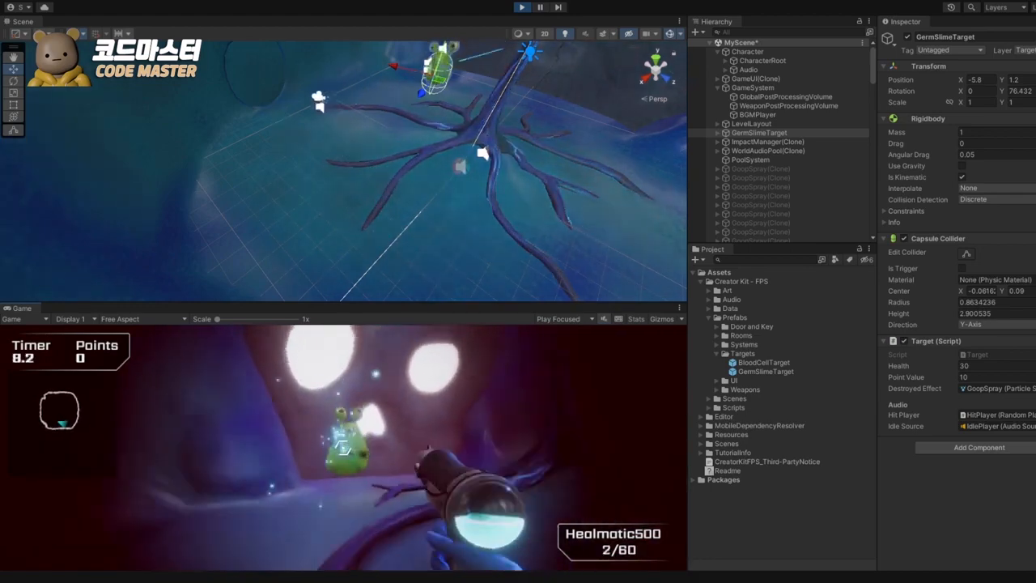
click(343, 448)
click(343, 448)
key(r)
Step: Resume from the pause menu, keep shooting the germ slime until it is destroyed, and stop play mode
key(Escape)
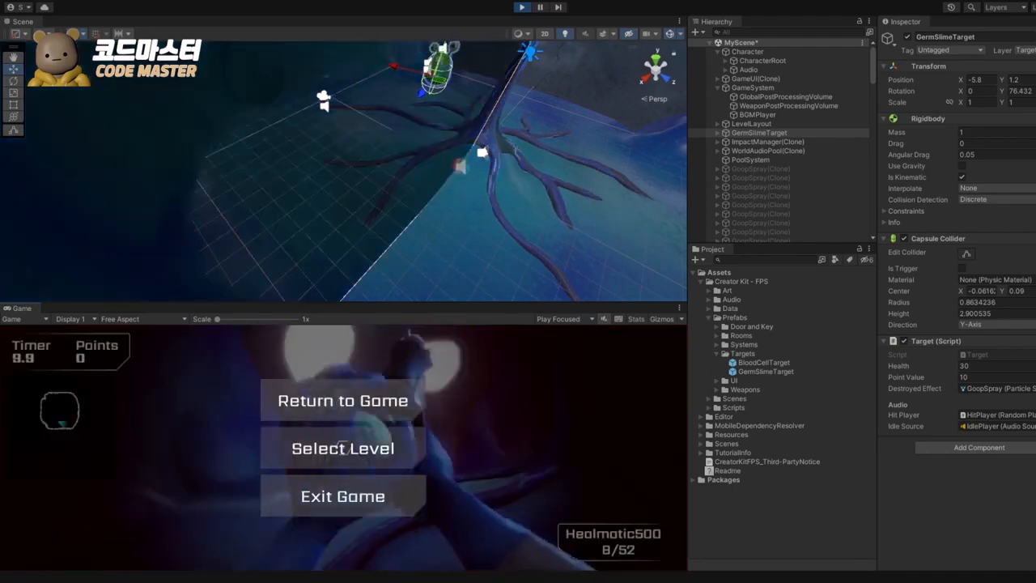
key(Escape)
click(343, 448)
click(343, 447)
click(343, 448)
click(343, 448)
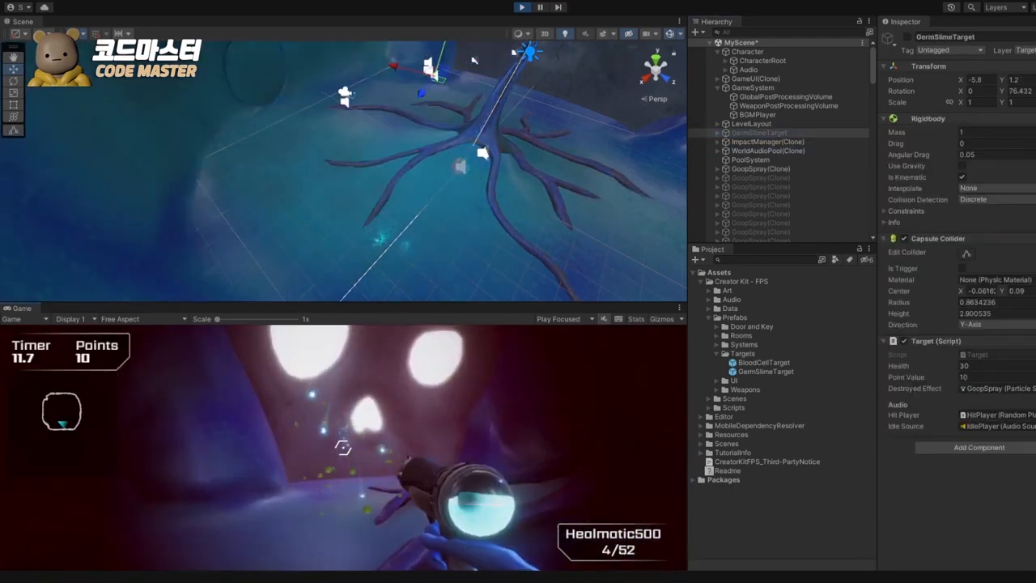
click(343, 448)
click(343, 448)
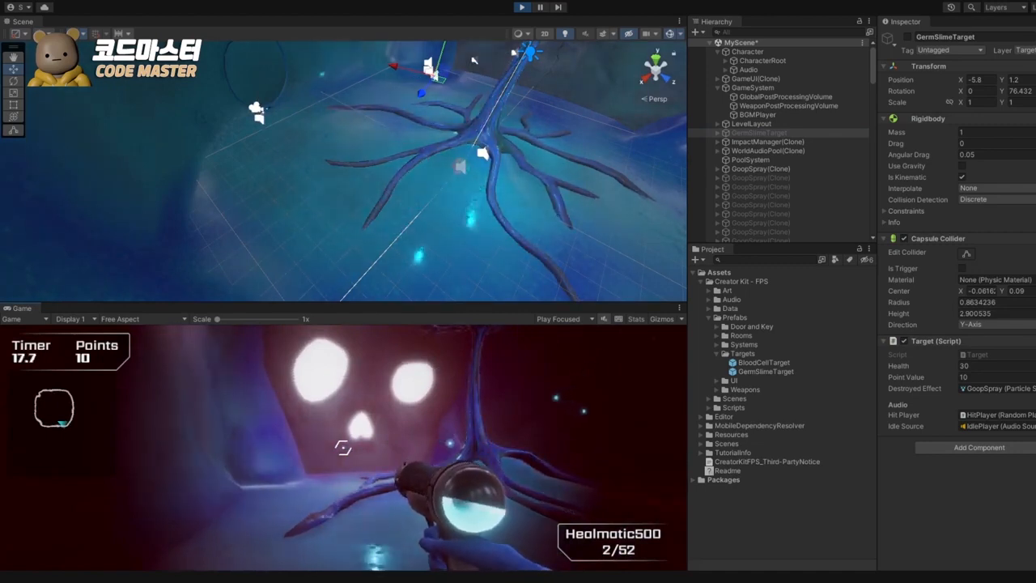
key(ctrl+p)
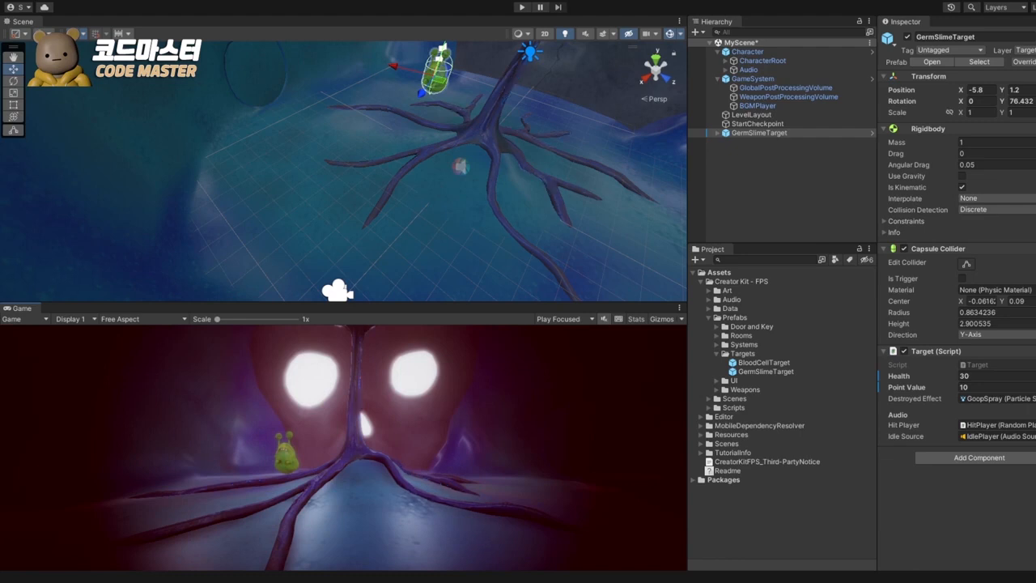
Step: Place the GermSpike prefab from Art > Models > Characters into the scene and adjust its height to about Y 1.2
click(756, 345)
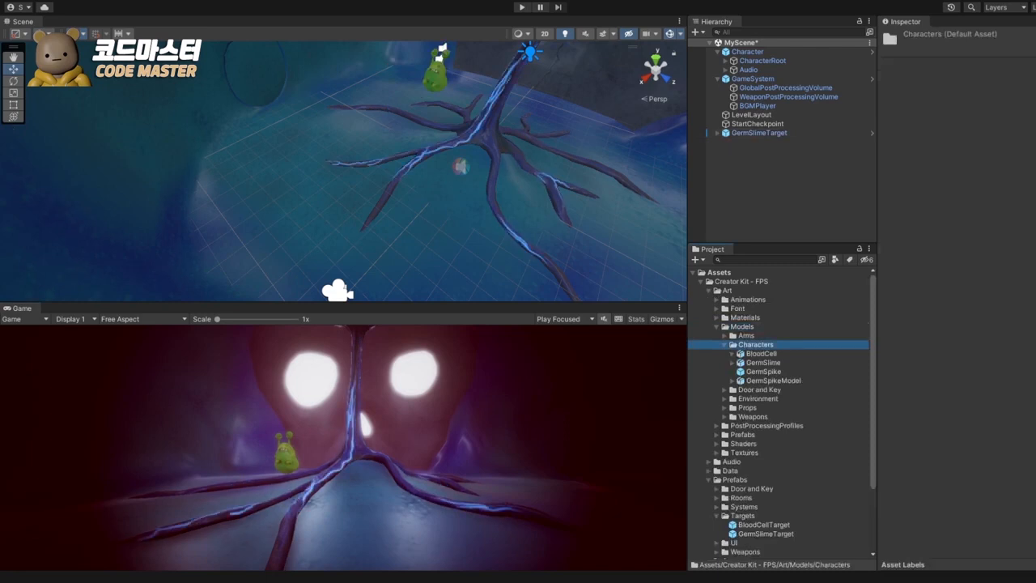
click(764, 371)
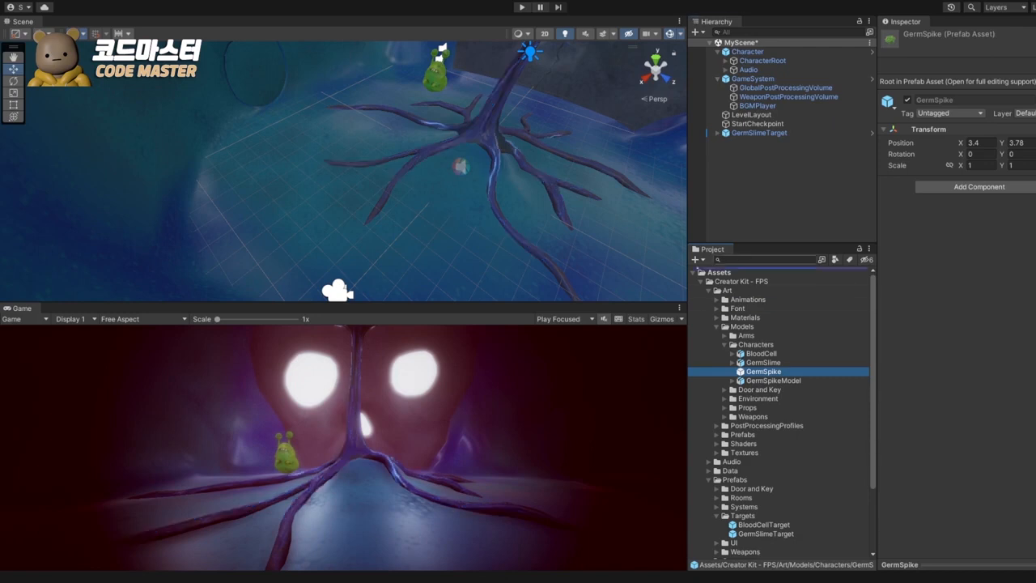
drag(763, 371, 460, 158)
right_drag(460, 158, 458, 68)
drag(371, 136, 367, 176)
Step: Rotate GermSpike about 86.8 degrees around Y and move it to about X -6.66, Y 0.53, opposite the germ slime
key(t)
key(y)
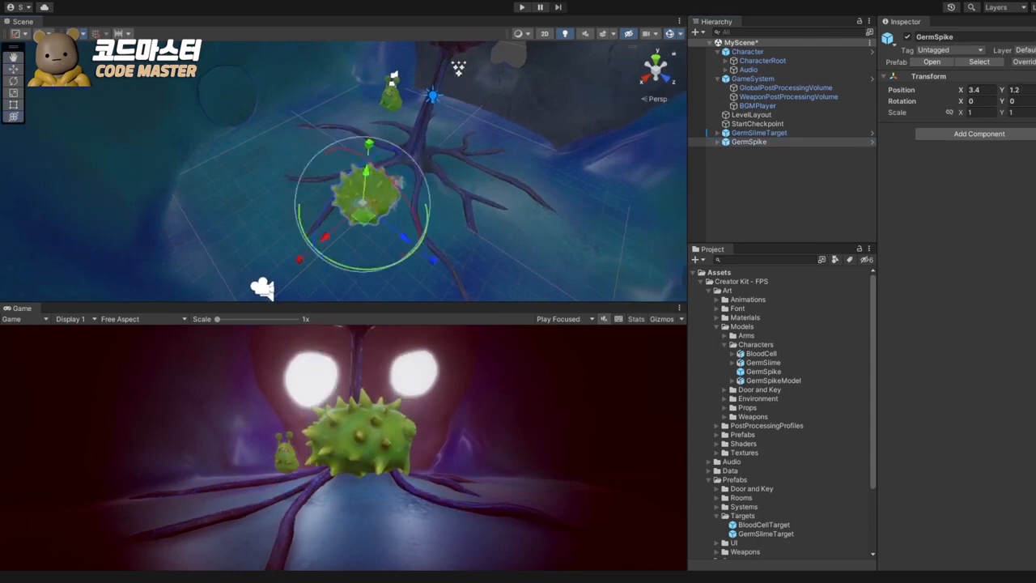
drag(417, 235, 364, 268)
key(w)
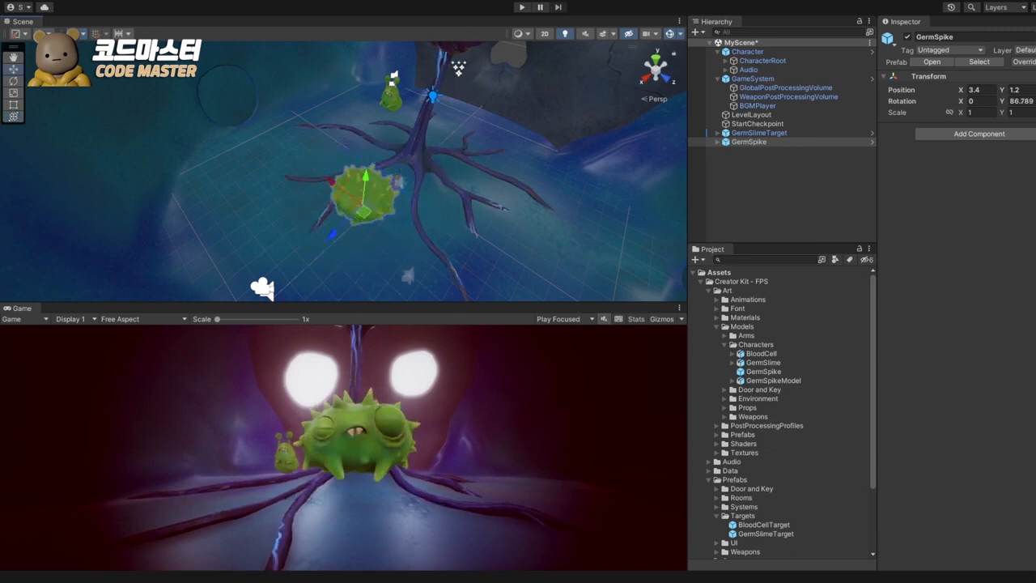
drag(364, 212, 529, 166)
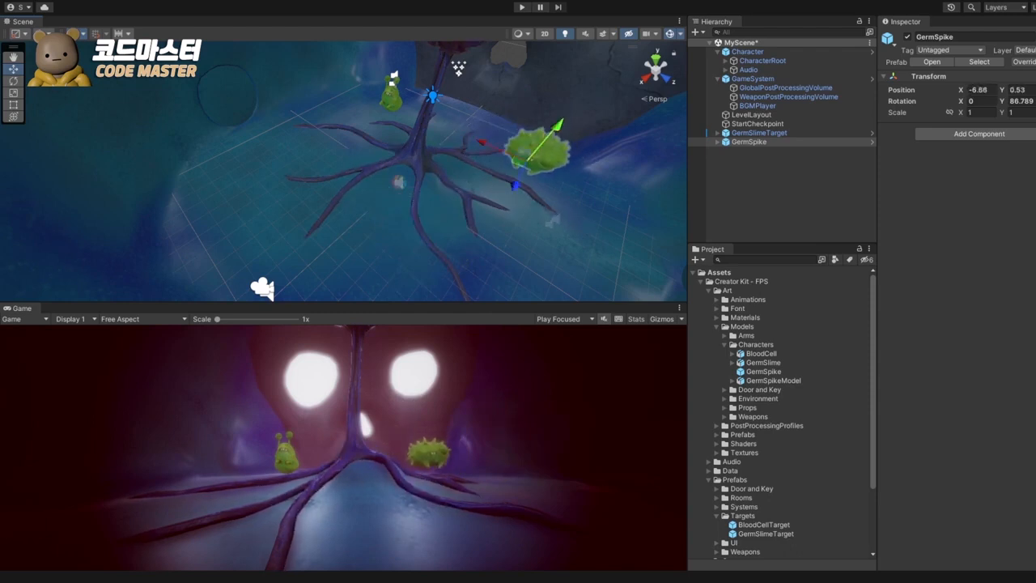
Step: Add a Rigidbody component to GermSpike with Use Gravity off and Is Kinematic on
click(748, 142)
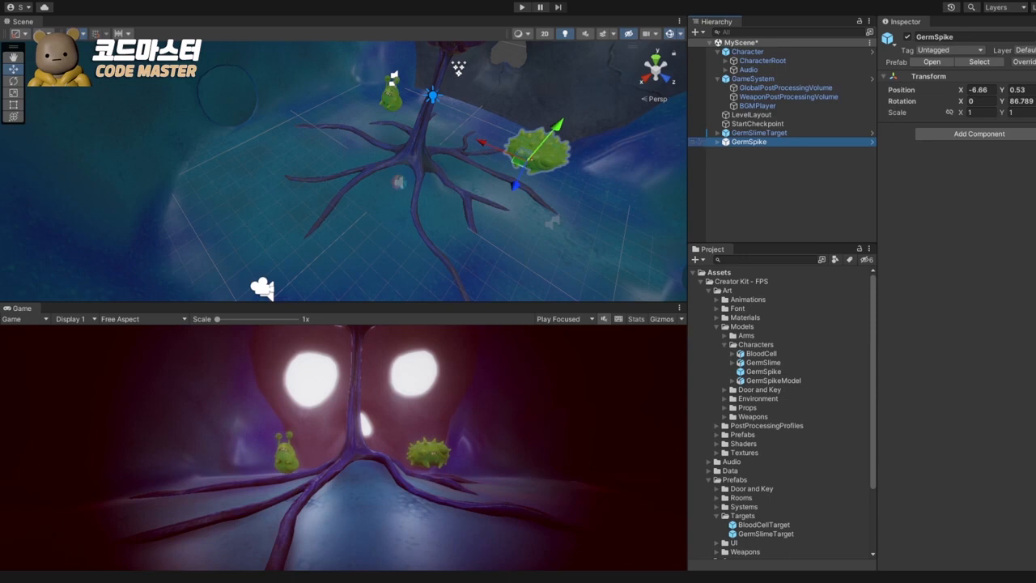
click(979, 134)
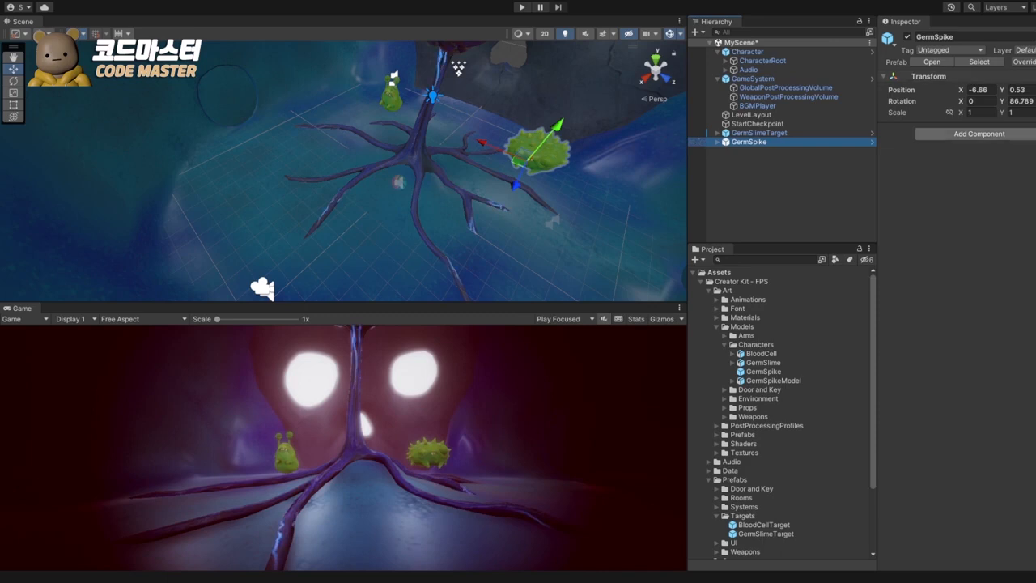
text(tar)
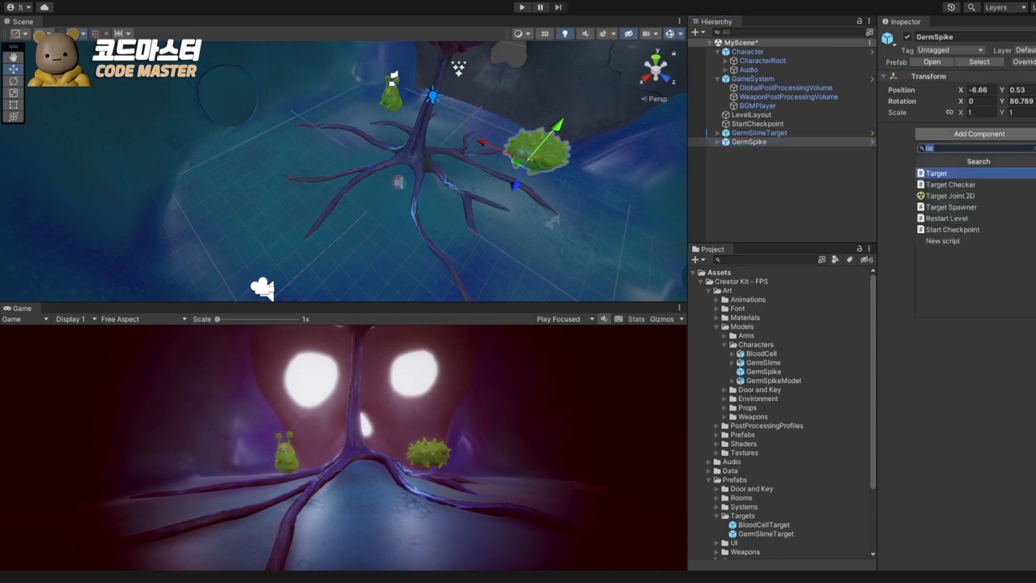
key(BackSpace)
key(BackSpace)
key(BackSpace)
text(rigid)
key(Return)
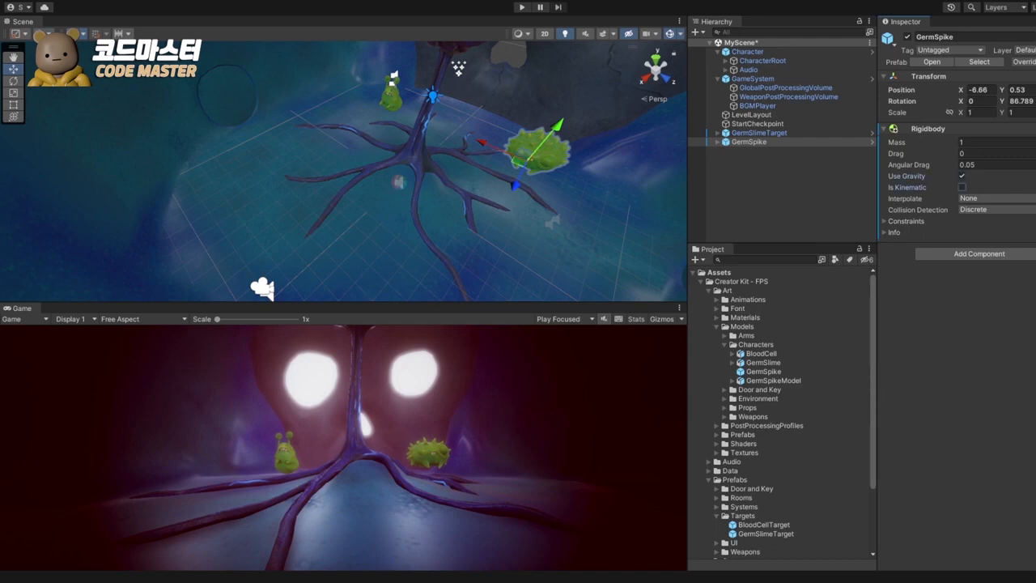
click(962, 175)
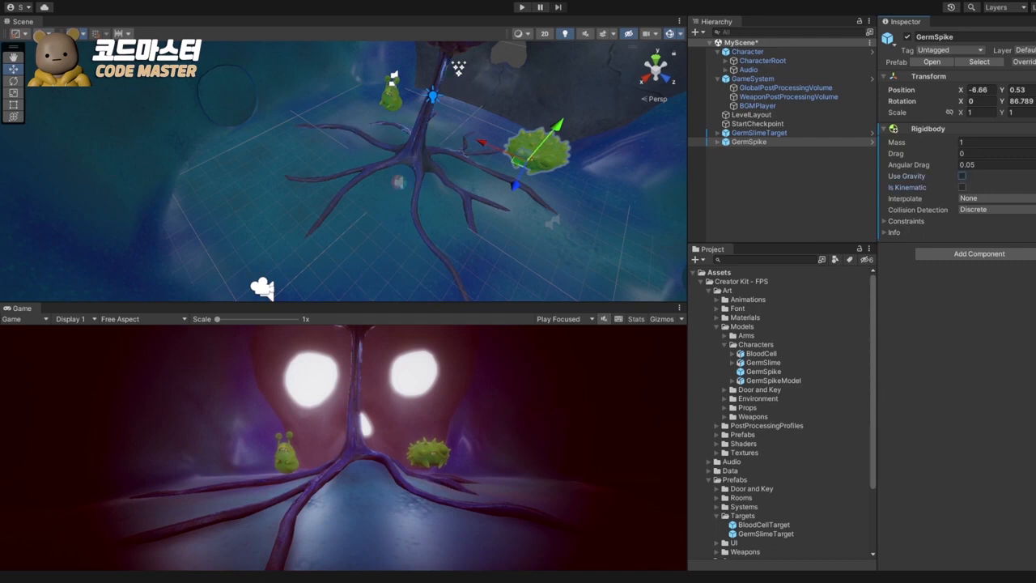
click(961, 187)
Step: Add a Sphere Collider component to GermSpike
click(980, 254)
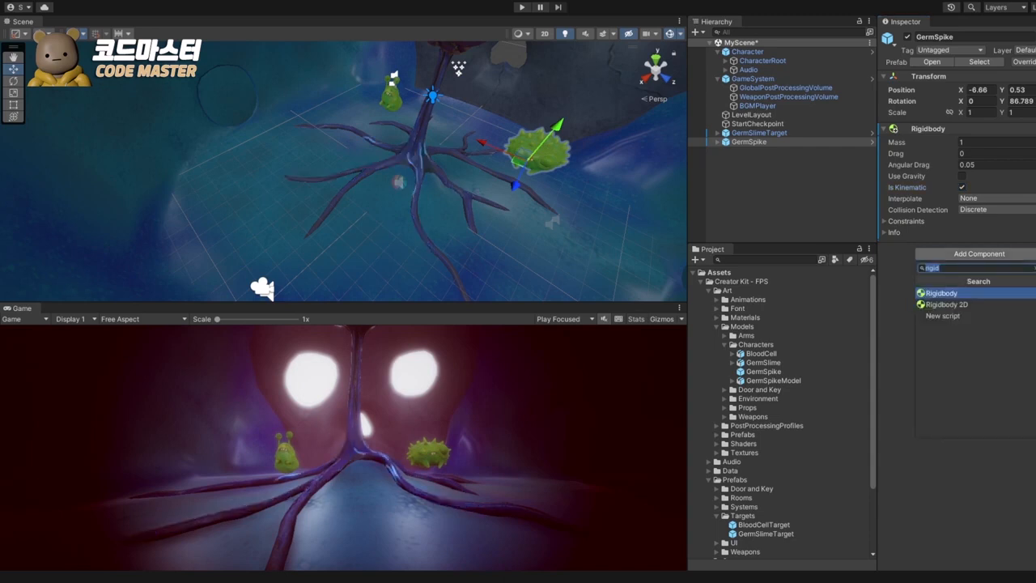
text(coll)
key(Down)
key(Down)
key(Down)
key(Down)
key(Down)
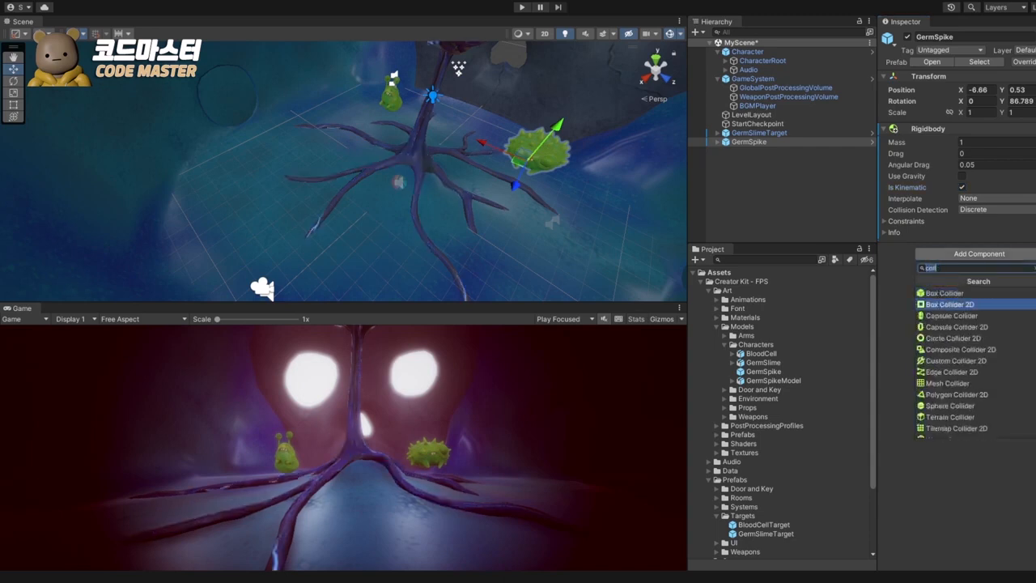
key(Up)
key(Up)
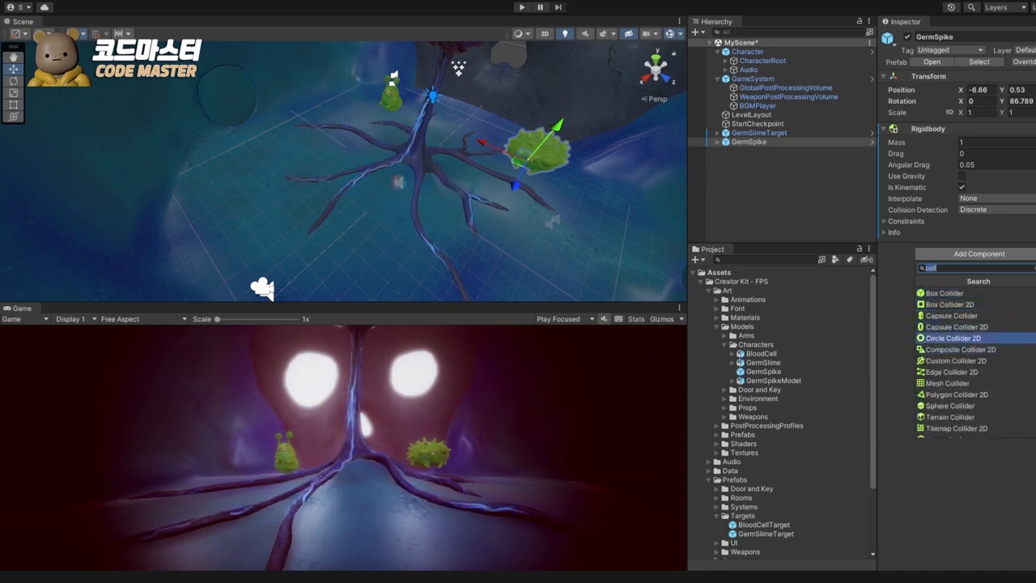
key(Down)
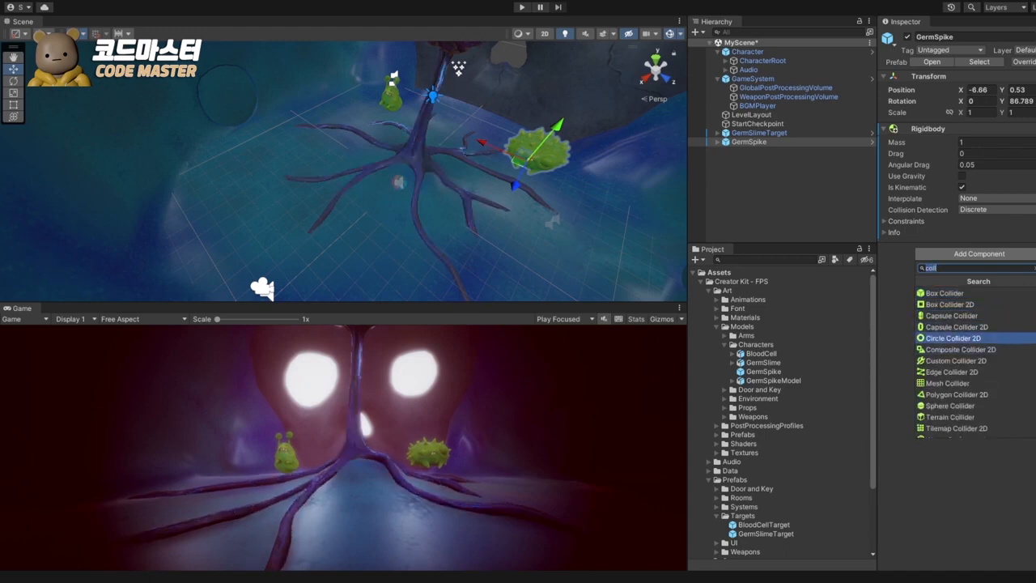
key(Up)
key(Up)
key(Down)
key(Down)
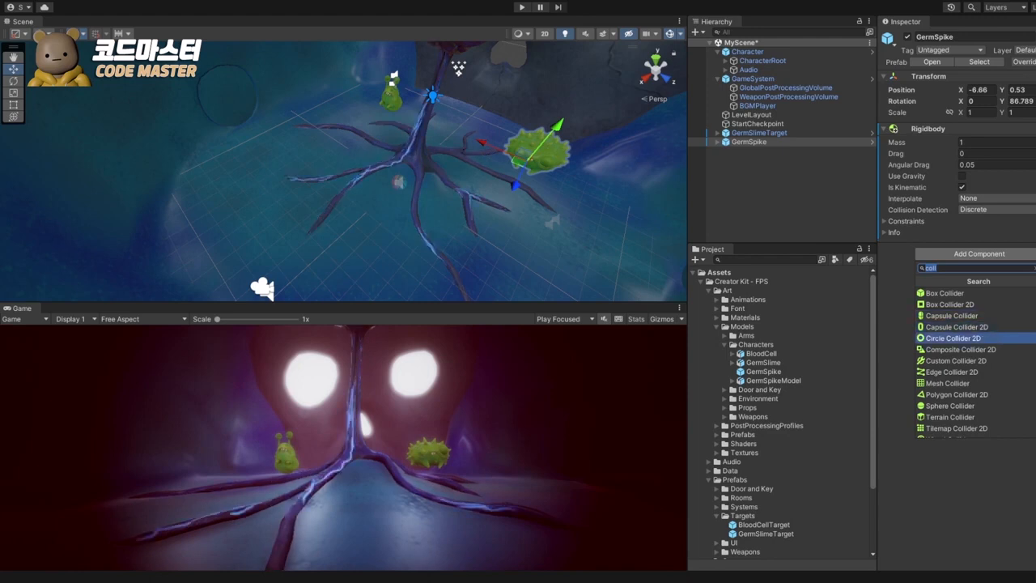
key(Down)
key(Down)
key(Down)
key(Down)
key(Down)
key(Down)
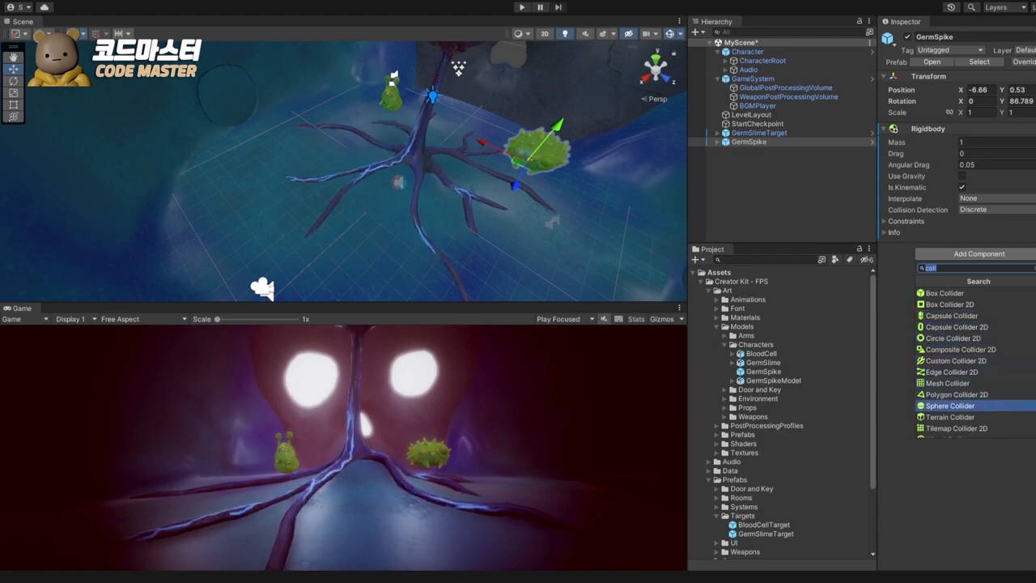
key(Return)
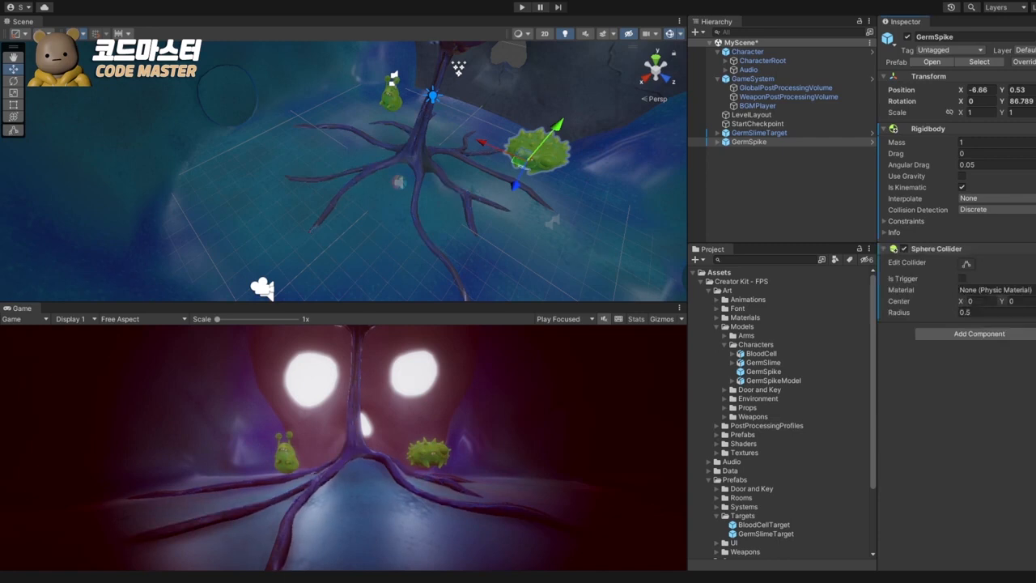
Step: Examine how the Sphere Collider's size and position fit the GermSpike model from close up in the Scene view
middle_drag(486, 153, 372, 195)
scroll(372, 195, up, 5)
middle_drag(481, 213, 283, 61)
middle_drag(316, 122, 336, 187)
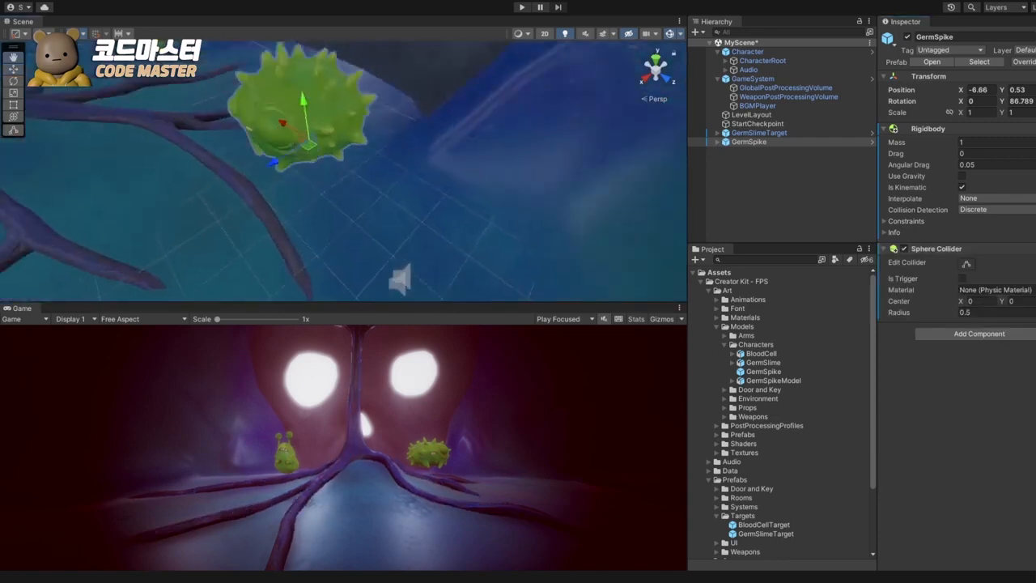
scroll(336, 188, up, 4)
alt+drag(336, 188, 357, 105)
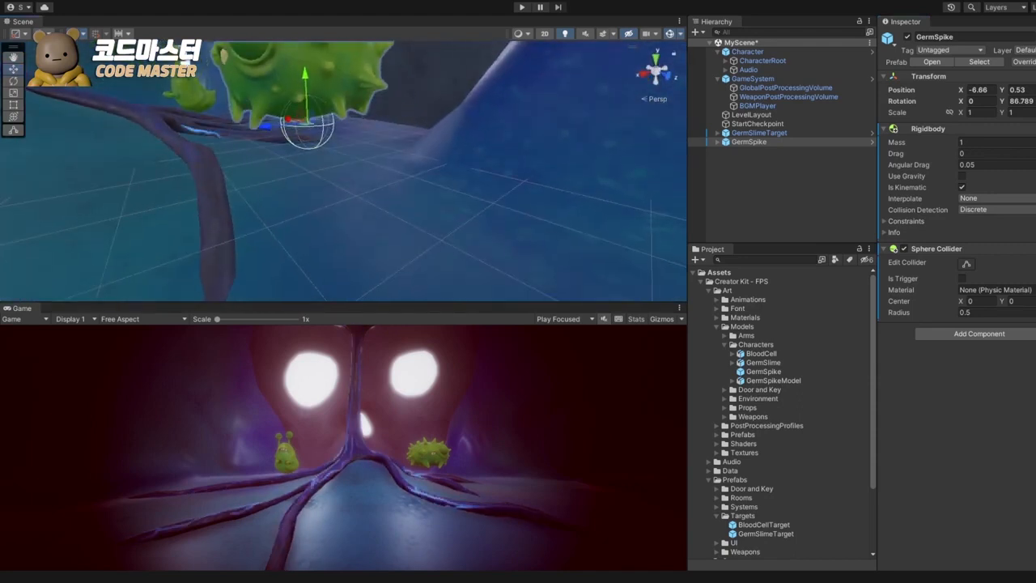
middle_drag(311, 126, 333, 185)
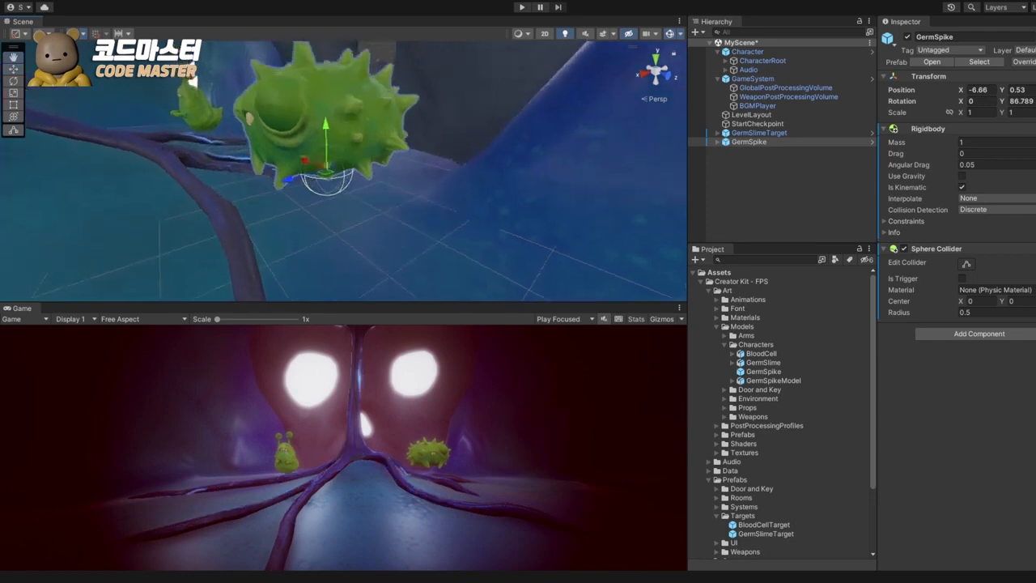
alt+drag(334, 185, 350, 212)
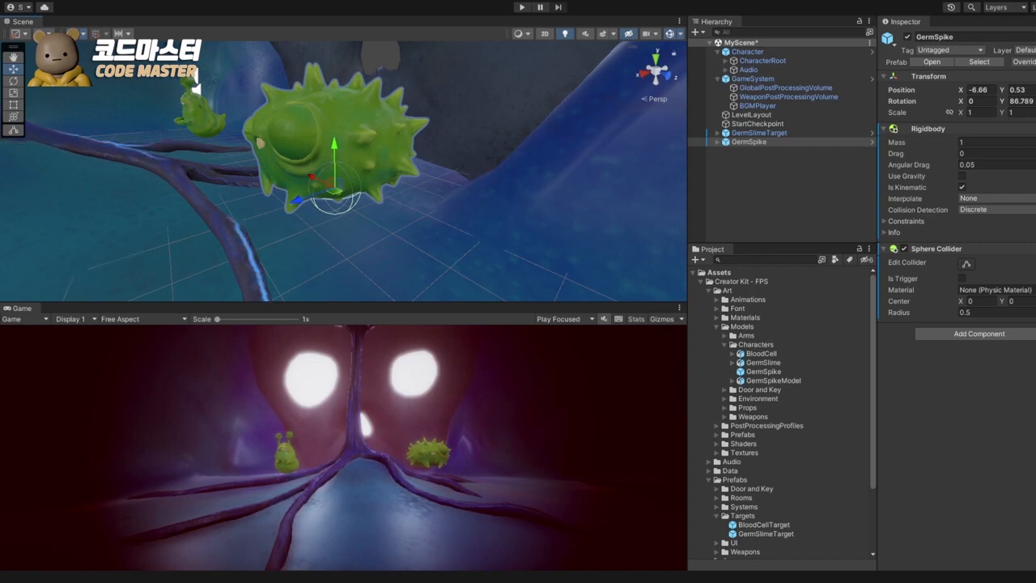
Step: Fit GermSpike's Sphere Collider around the model with Center Y 0.95 and Radius 1.61
click(1019, 301)
text(0.95)
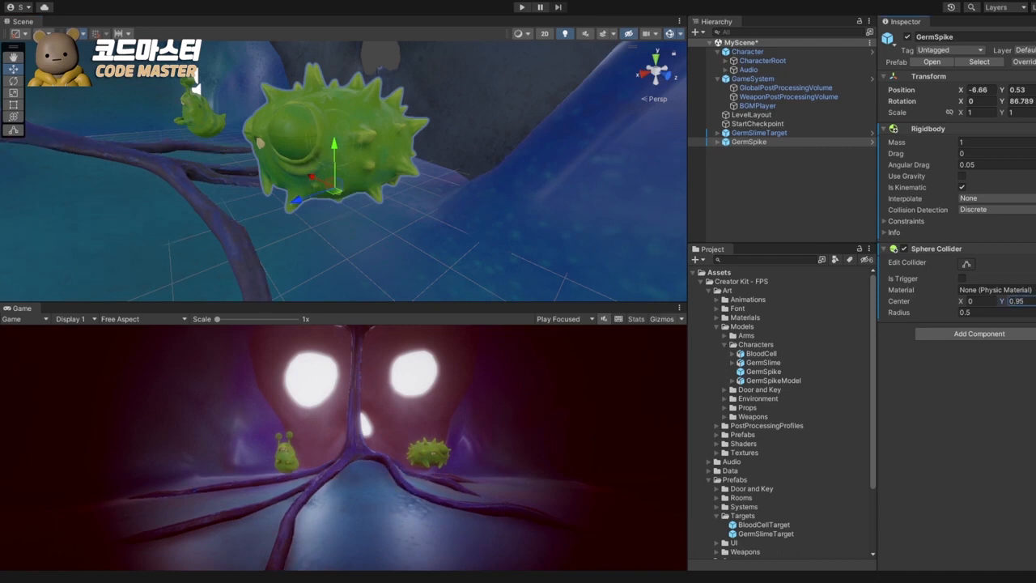
click(995, 311)
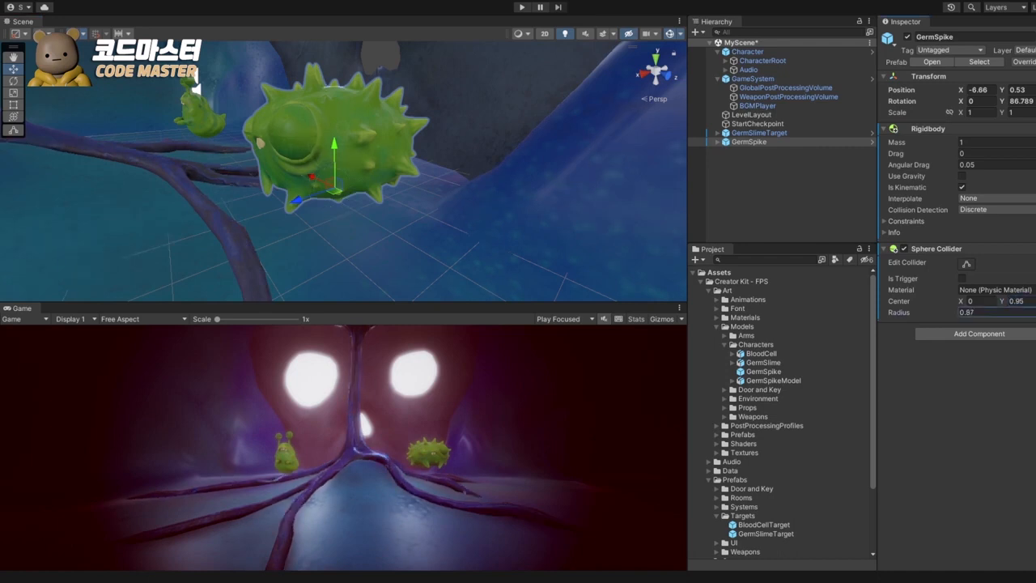
text(1.56)
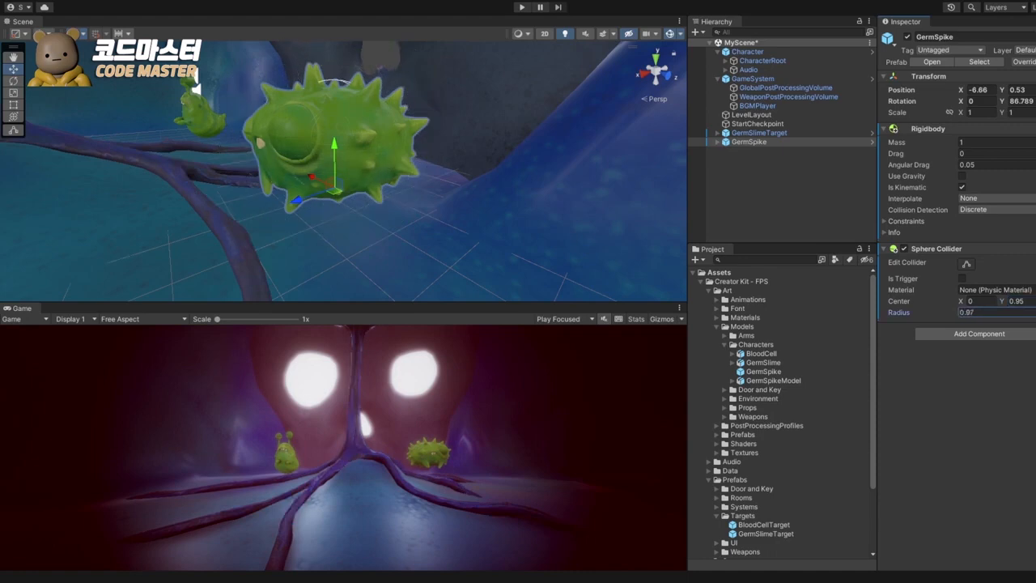
key(BackSpace)
text(2)
key(BackSpace)
key(BackSpace)
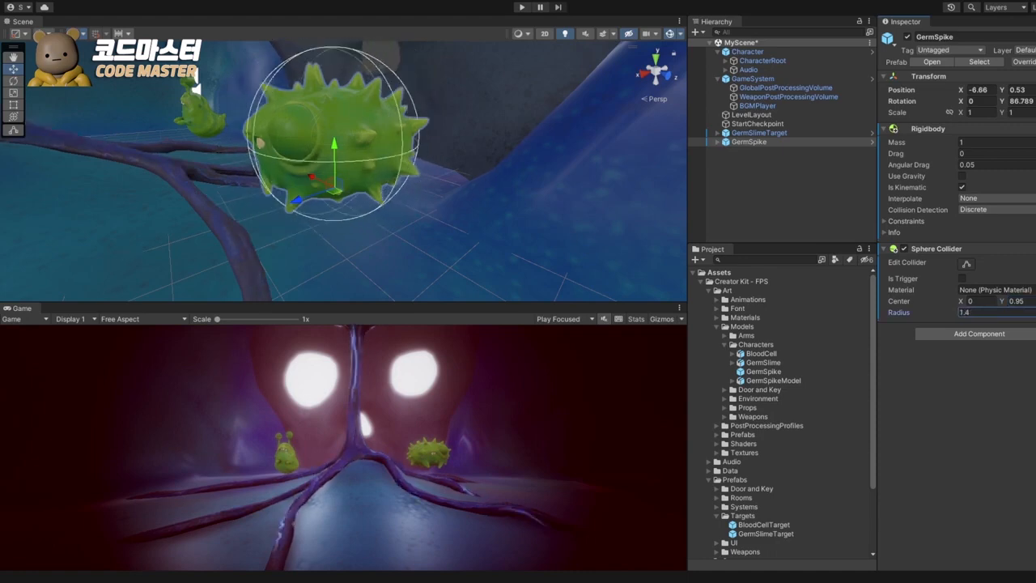
text(4)
alt+drag(453, 186, 433, 214)
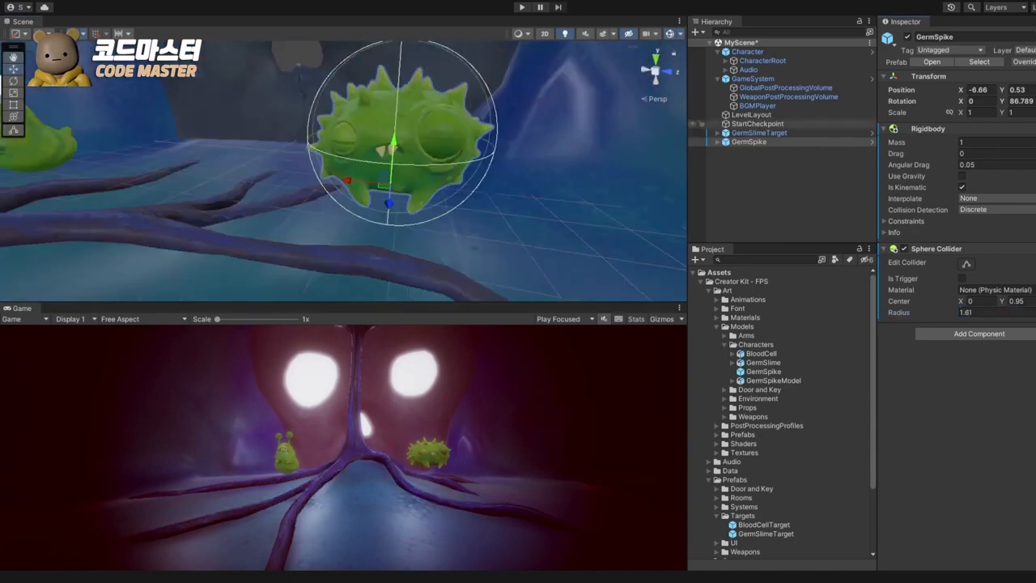
Step: Add the Target script component to GermSpike
click(978, 333)
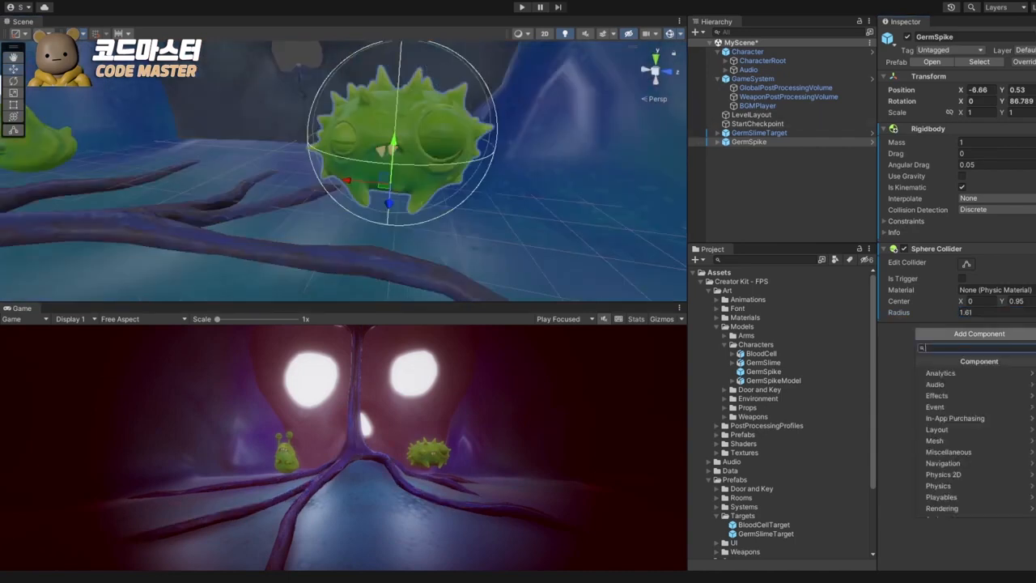
text(tage)
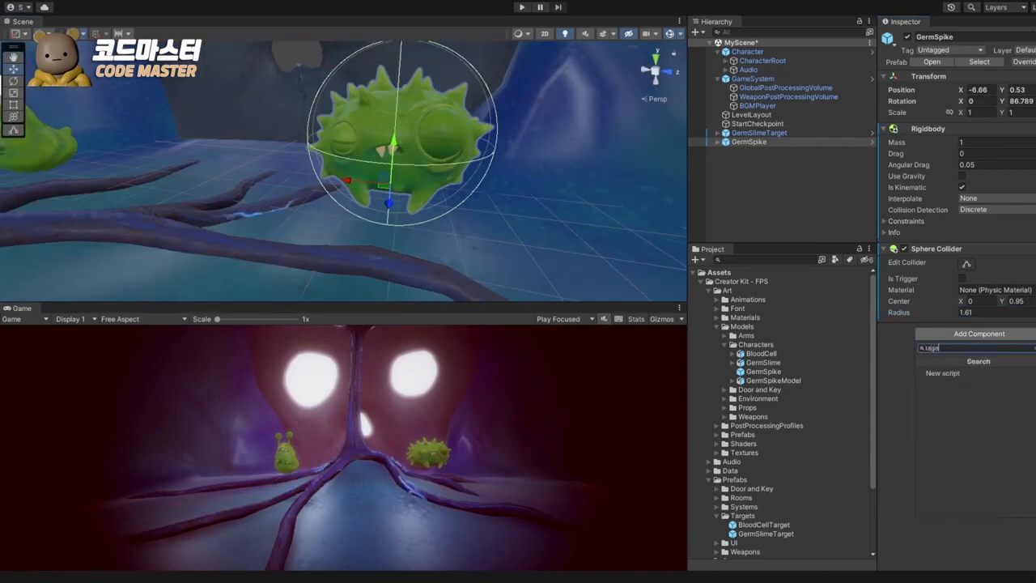
key(ctrl+a)
text(target)
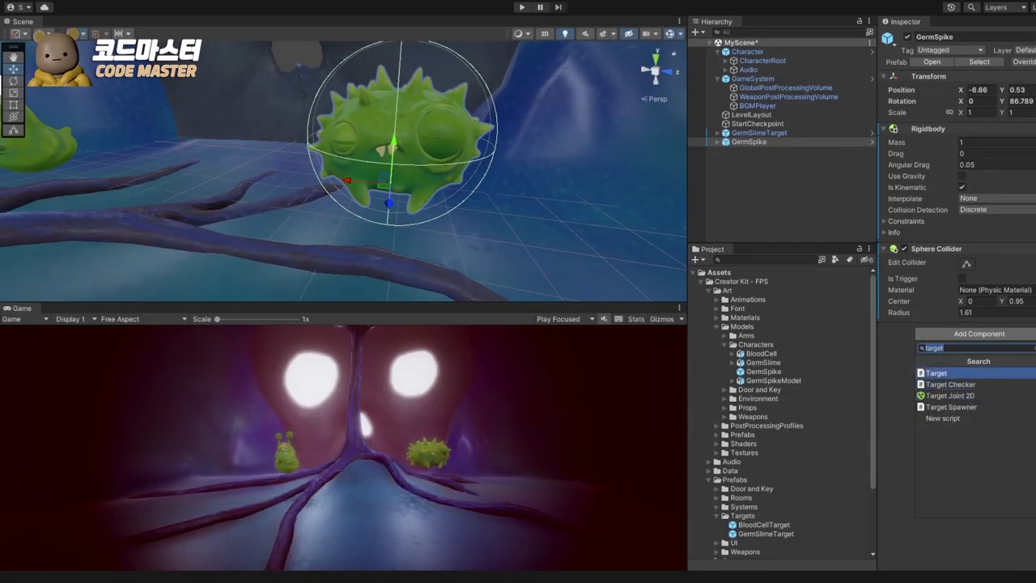
key(Return)
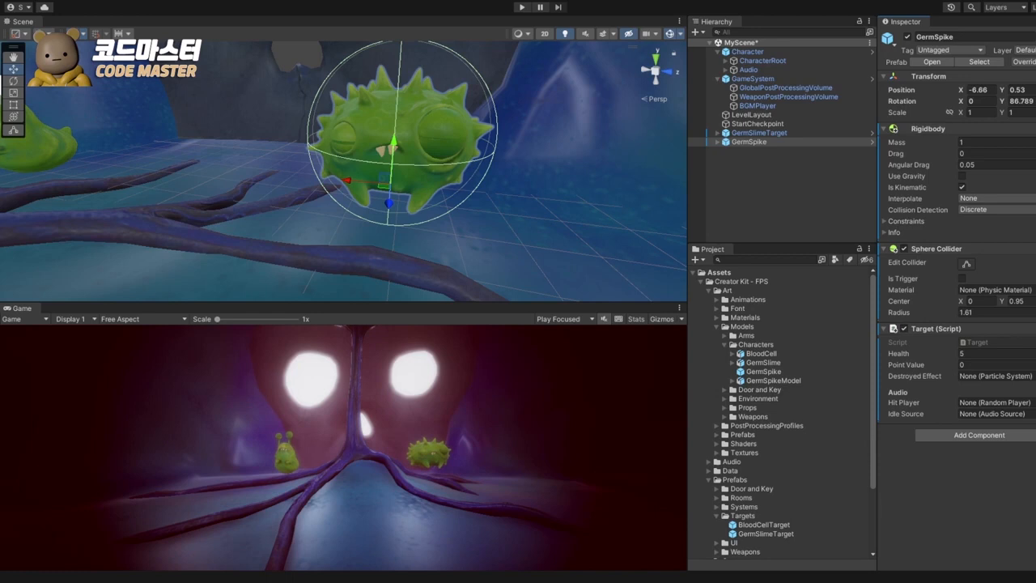
Step: Examine which objects GermSlimeTarget's Target script references, and locate the matching child objects under GermSpike
click(759, 132)
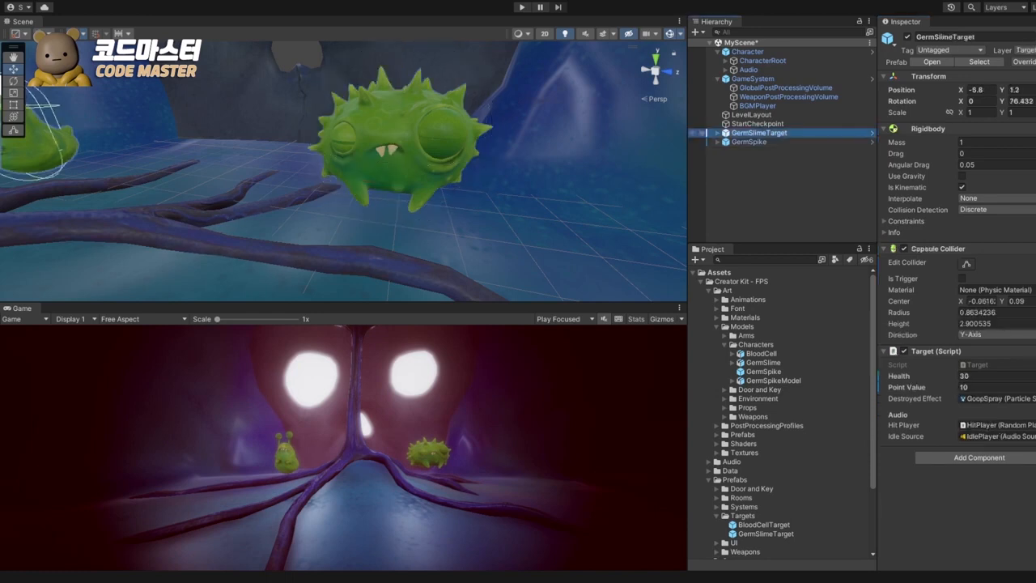
click(995, 399)
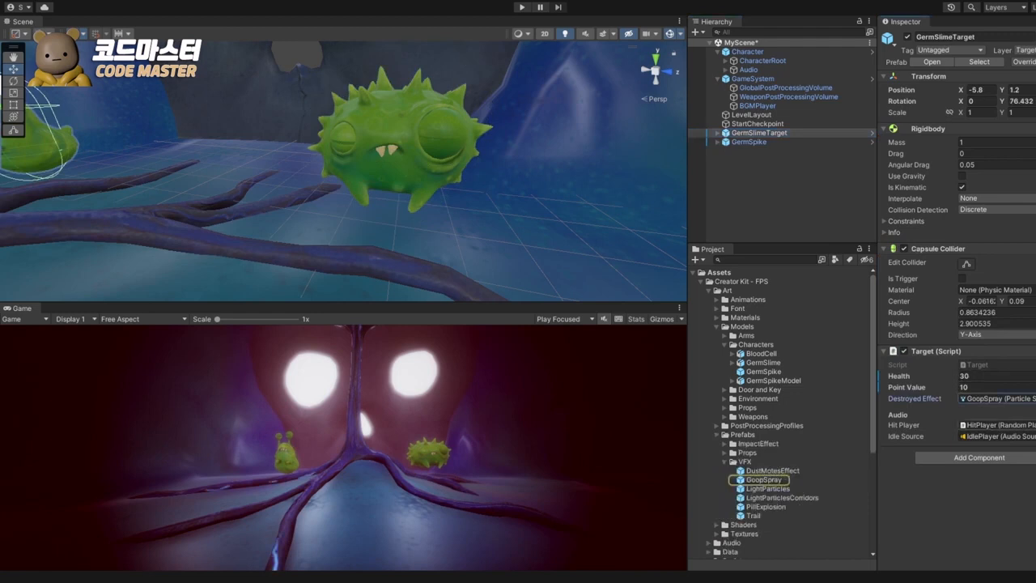
click(996, 425)
click(996, 437)
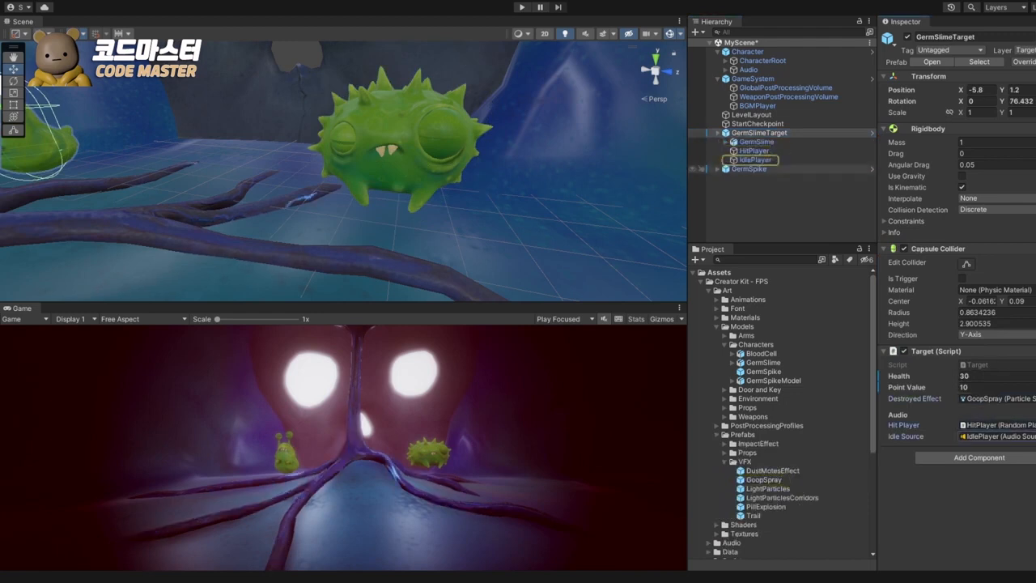
click(706, 168)
click(717, 169)
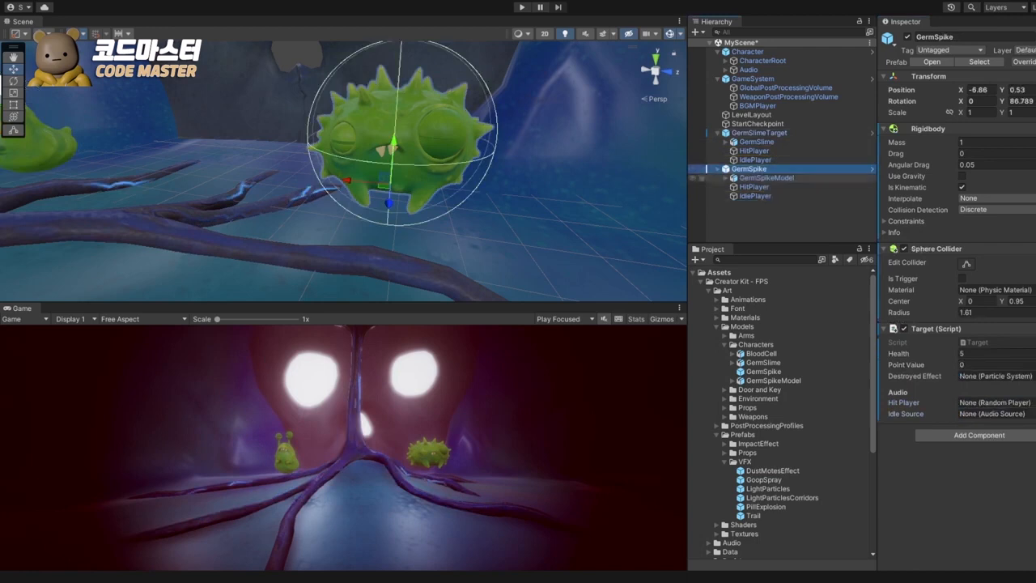
click(988, 328)
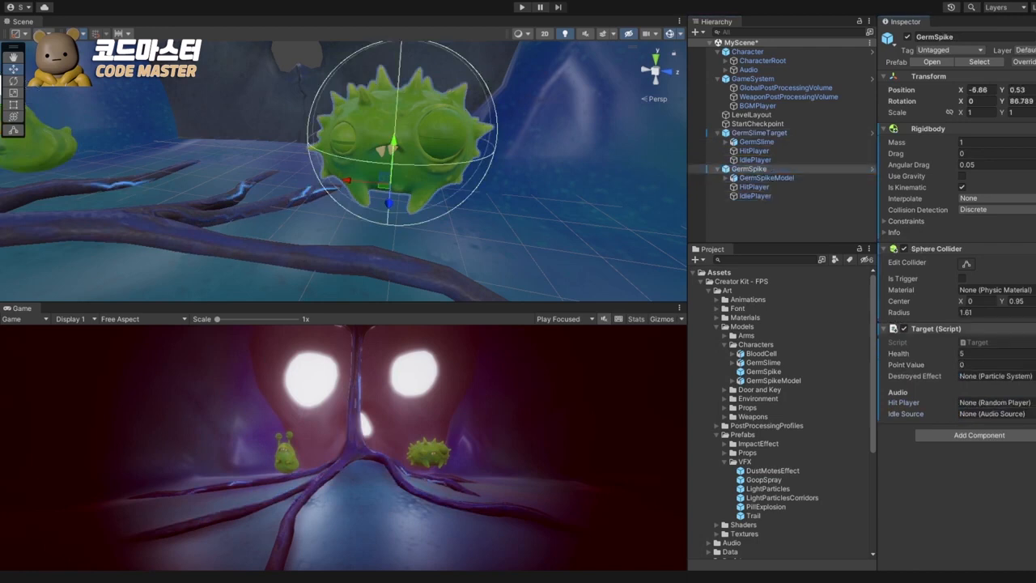
Step: In GermSpike's Target script, assign GoopSpray as Destroyed Effect, its own HitPlayer as Hit Player and its own IdlePlayer as Idle Source
click(761, 132)
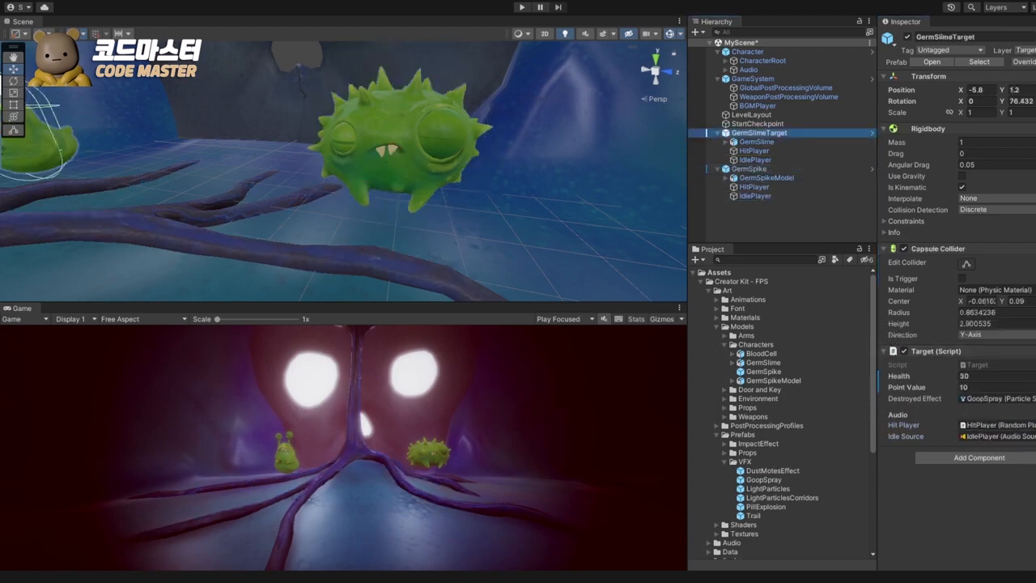
click(996, 398)
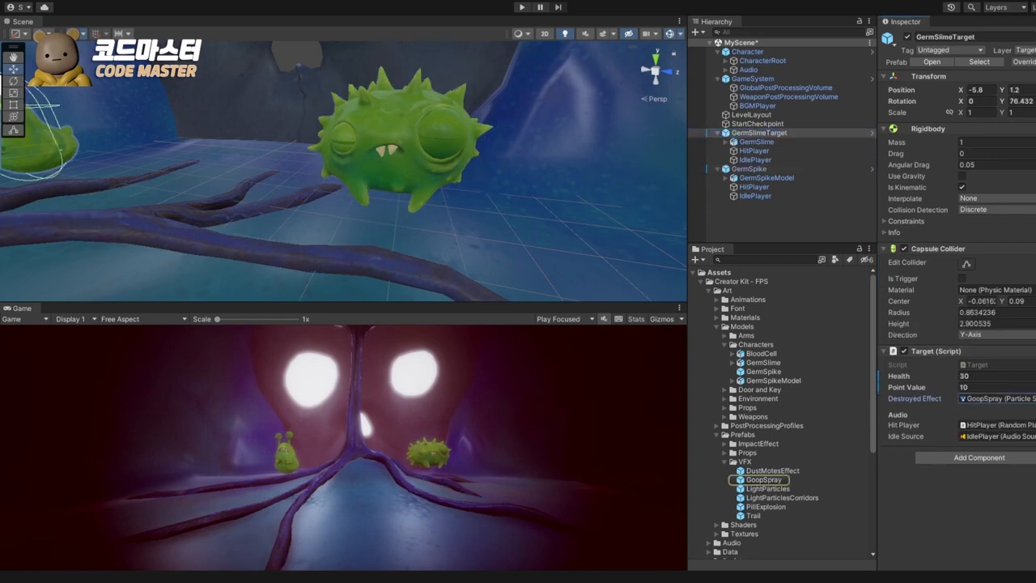
click(748, 168)
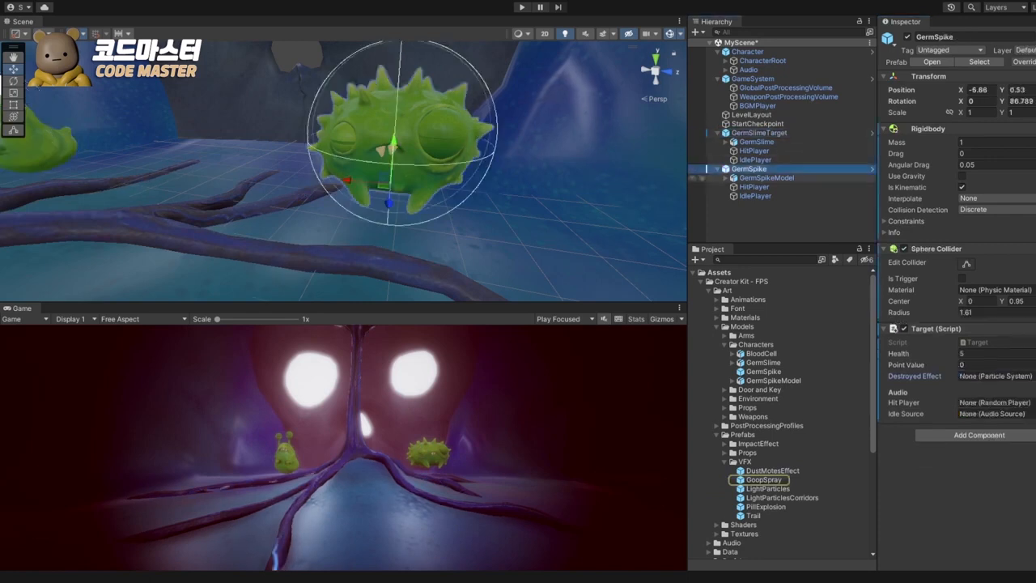
drag(765, 479, 993, 376)
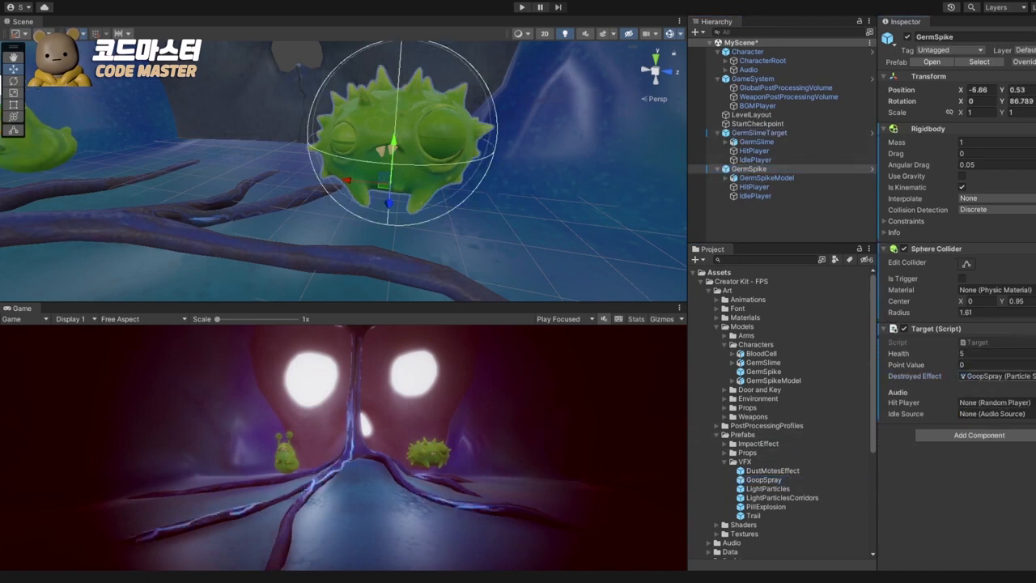
drag(754, 187, 991, 402)
drag(755, 196, 991, 414)
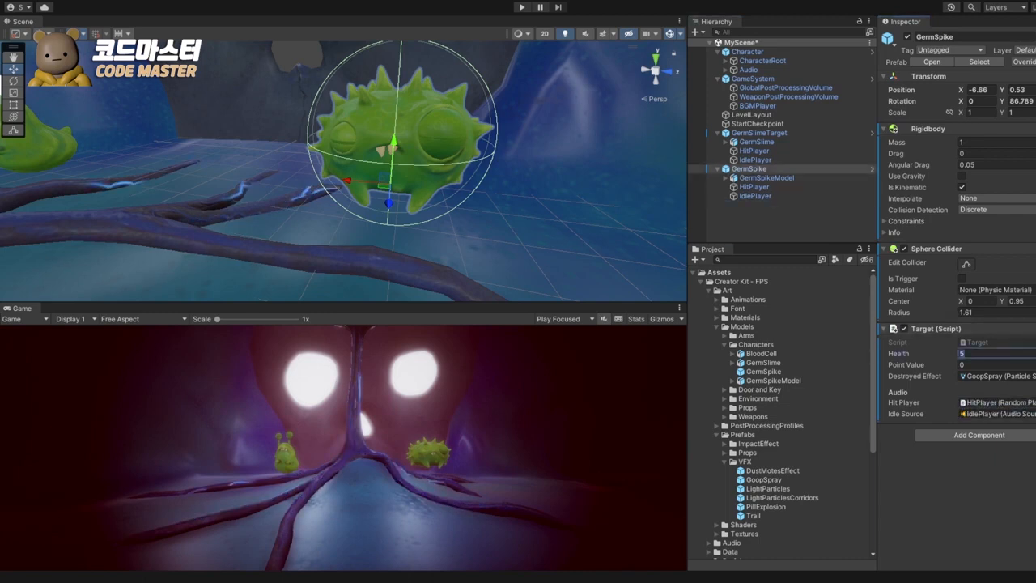
Step: Set GermSpike's Target Health to 20 and Point Value to 10, and save the scene
text(0)
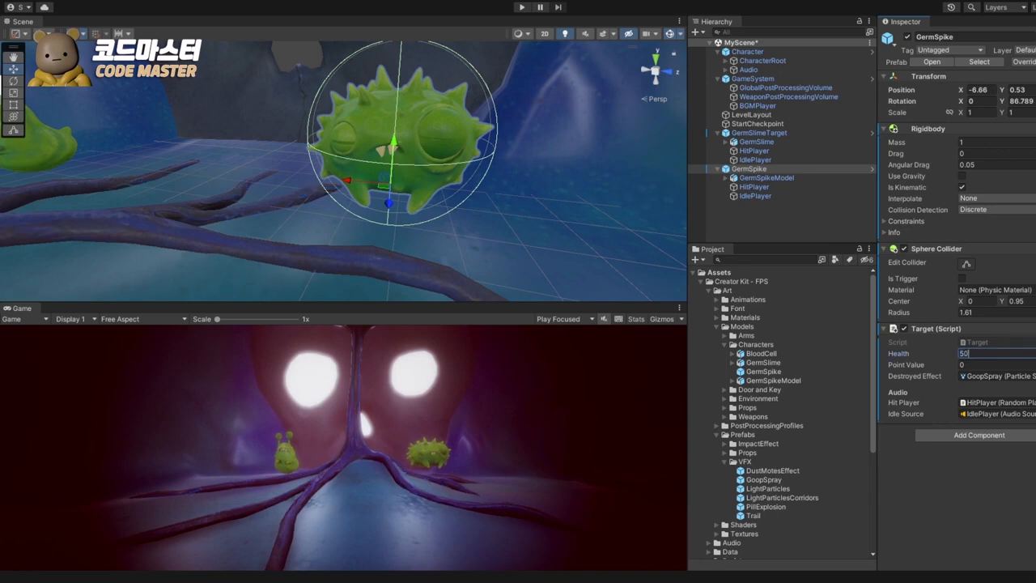
key(BackSpace)
key(BackSpace)
text(20)
key(Tab)
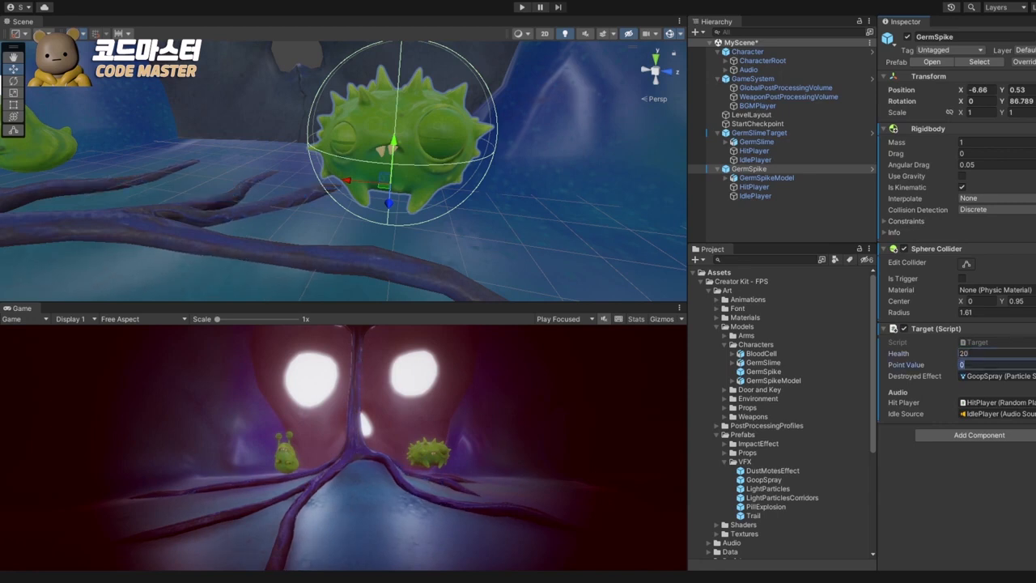
key(ctrl+s)
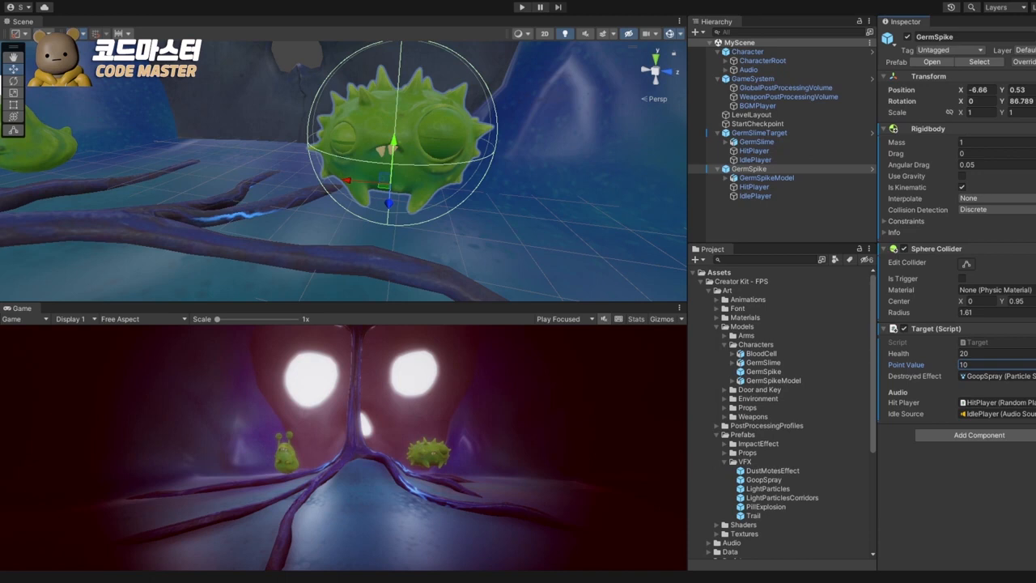
Step: Examine GermSpikeModel's components and the existing BloodCellTarget and GermSlimeTarget prefabs in the Prefabs/Targets folder
click(766, 178)
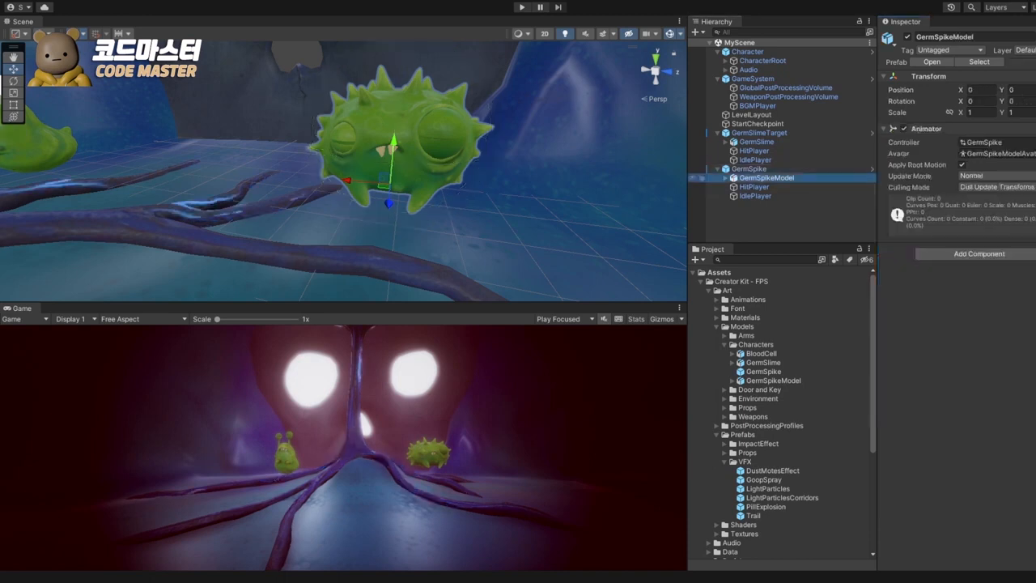
click(749, 169)
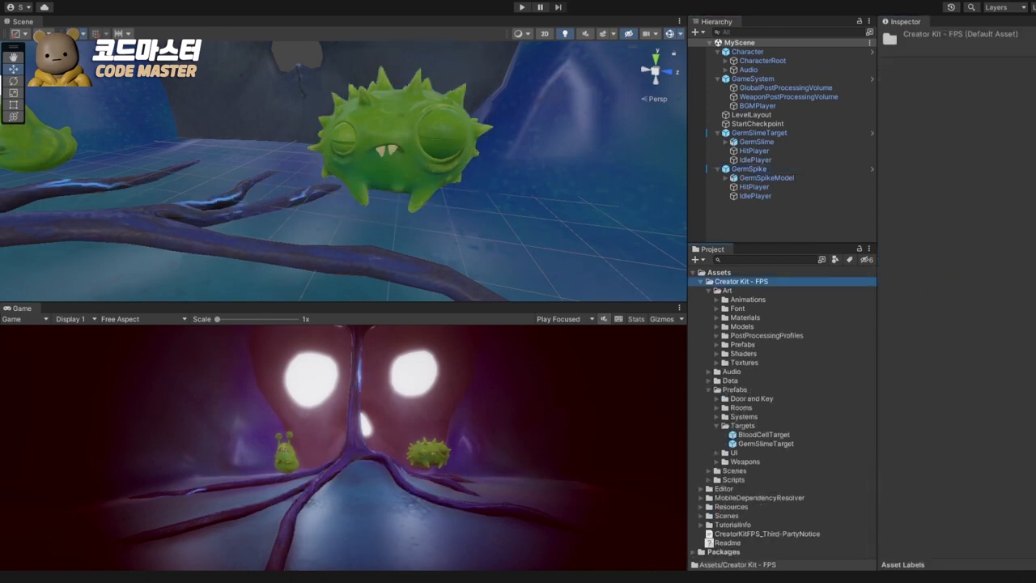
click(735, 391)
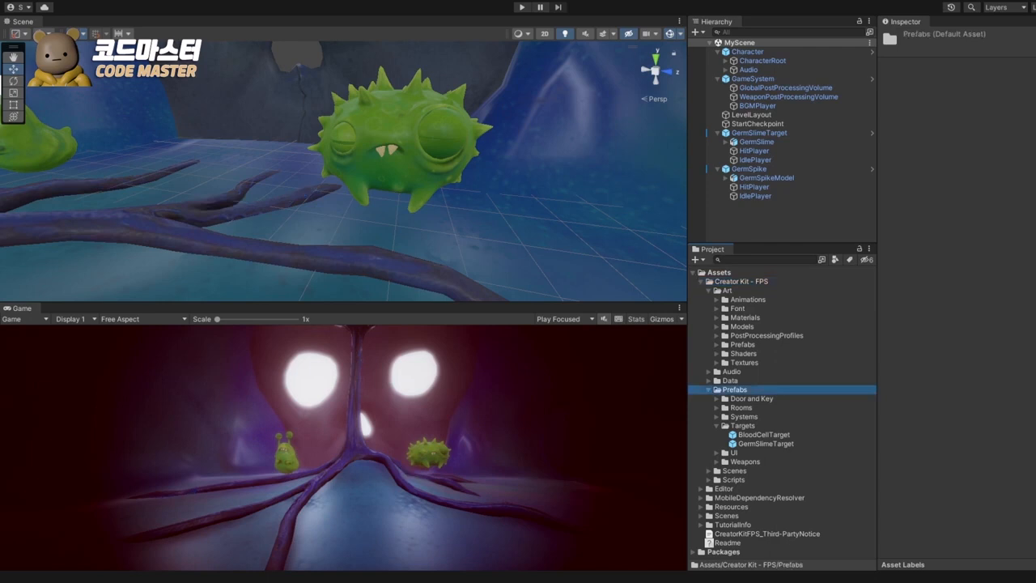
click(743, 425)
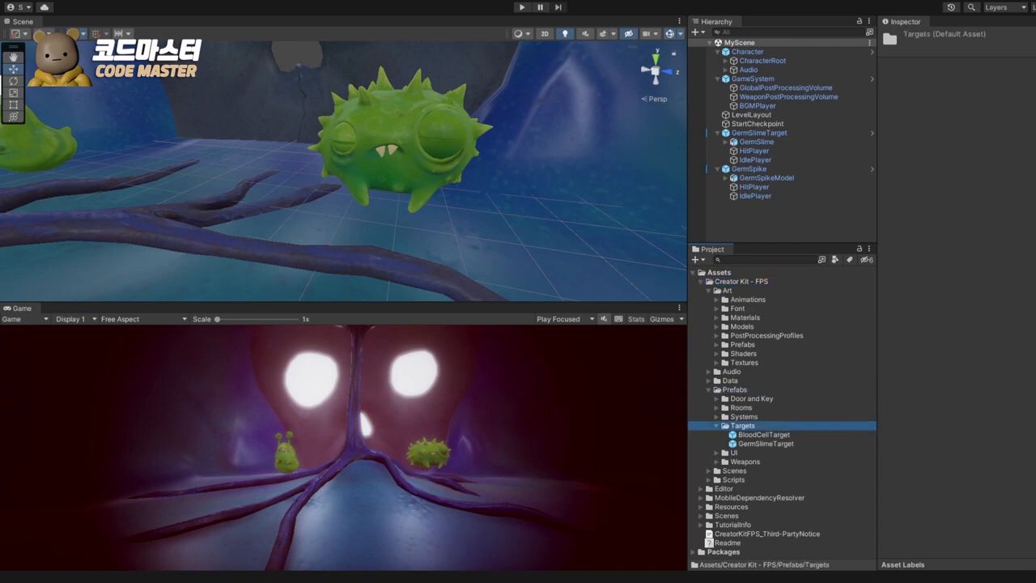
click(763, 435)
click(765, 444)
click(763, 435)
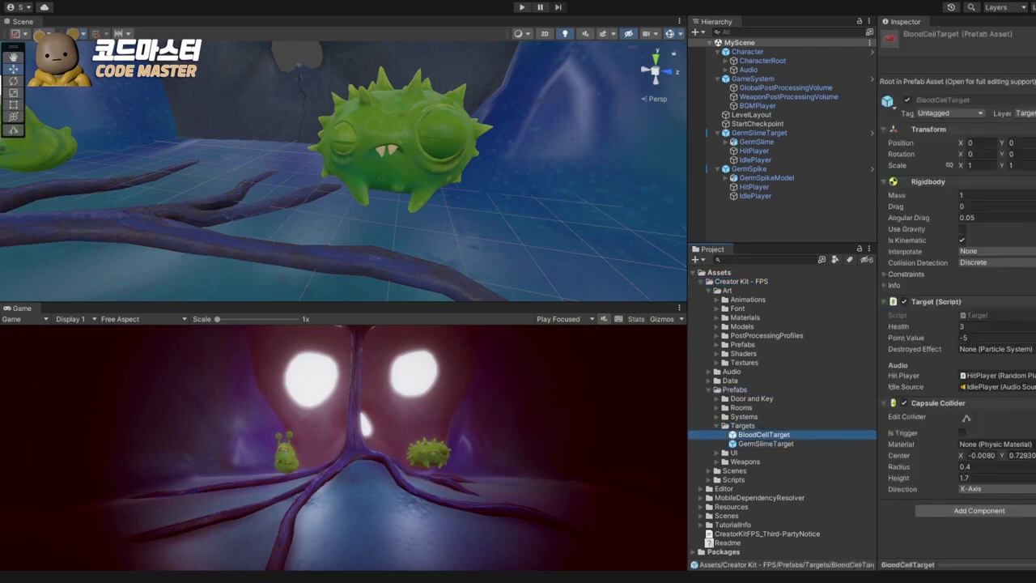
click(765, 444)
click(763, 435)
click(742, 426)
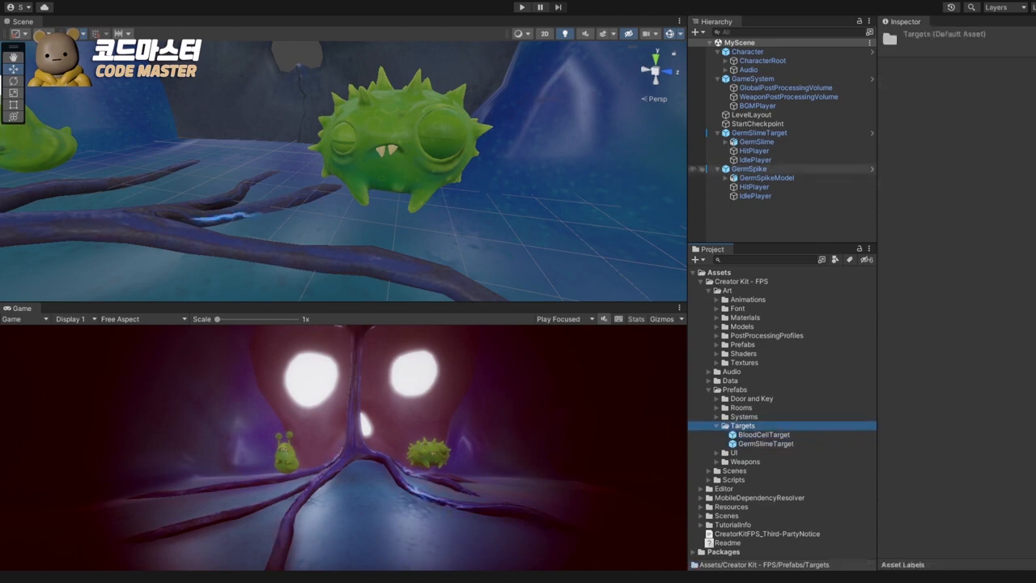
Step: Save the scene's GermSpike as a new original prefab in the Prefabs/Targets folder
click(749, 168)
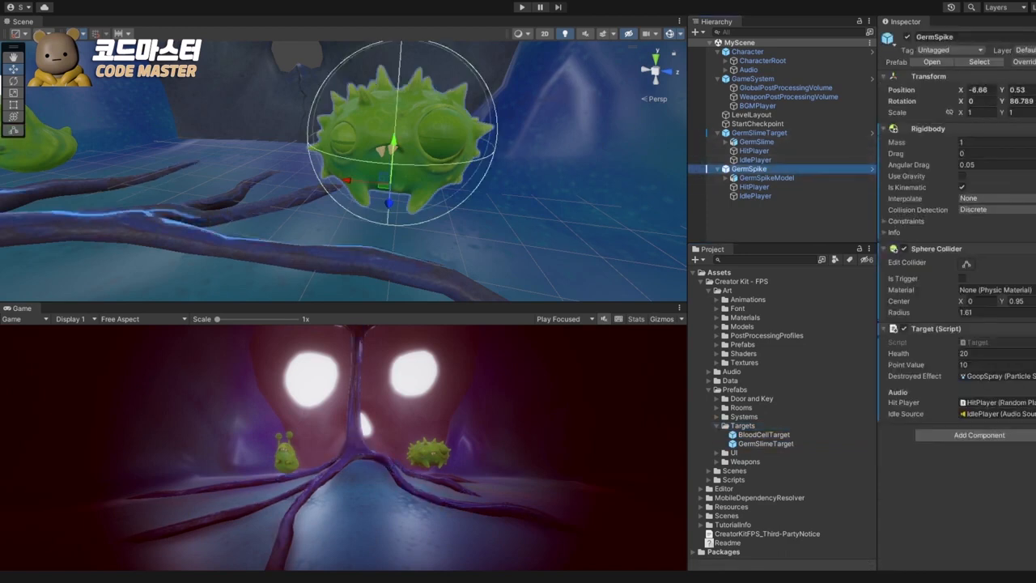
drag(749, 168, 752, 430)
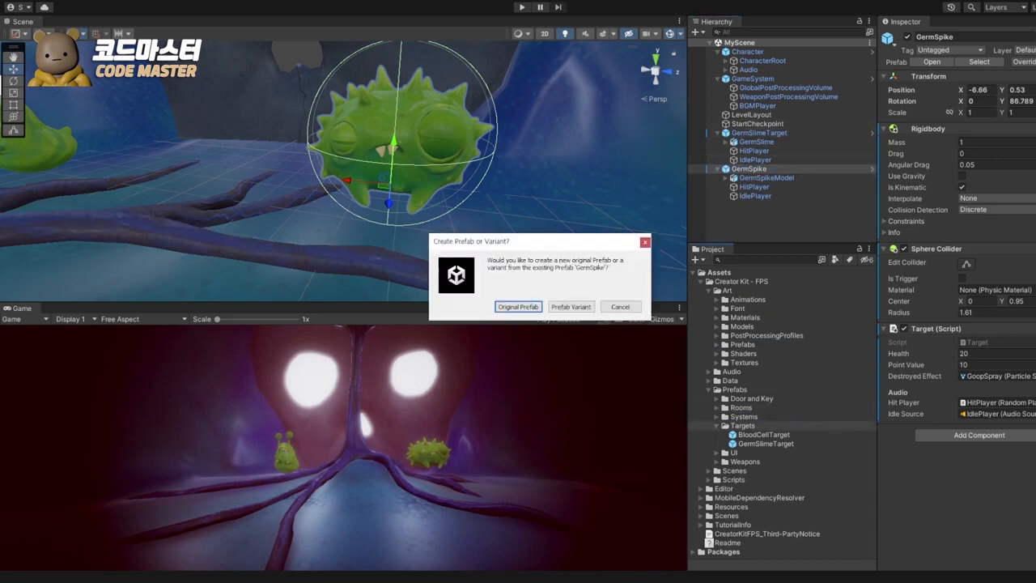
key(Return)
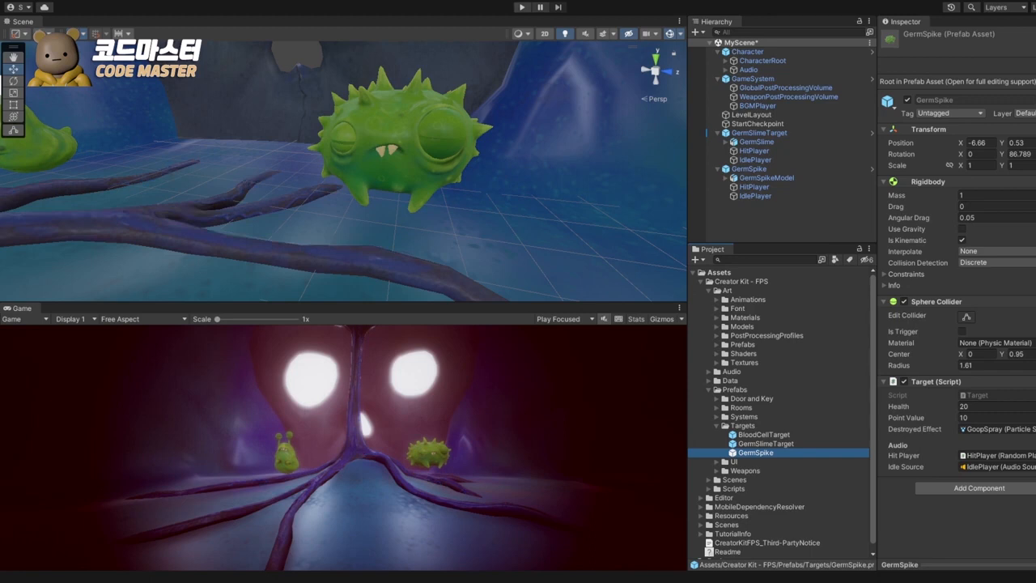
Step: Start play-testing the scene, walk up to GermSpike and pause the game in front of it
key(ctrl+p)
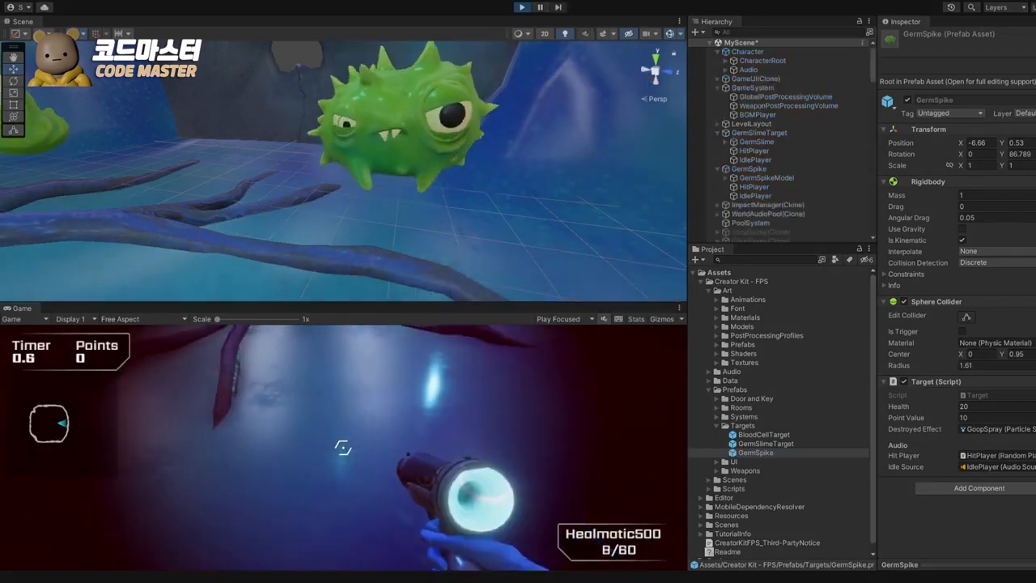
key(w)
key(w)
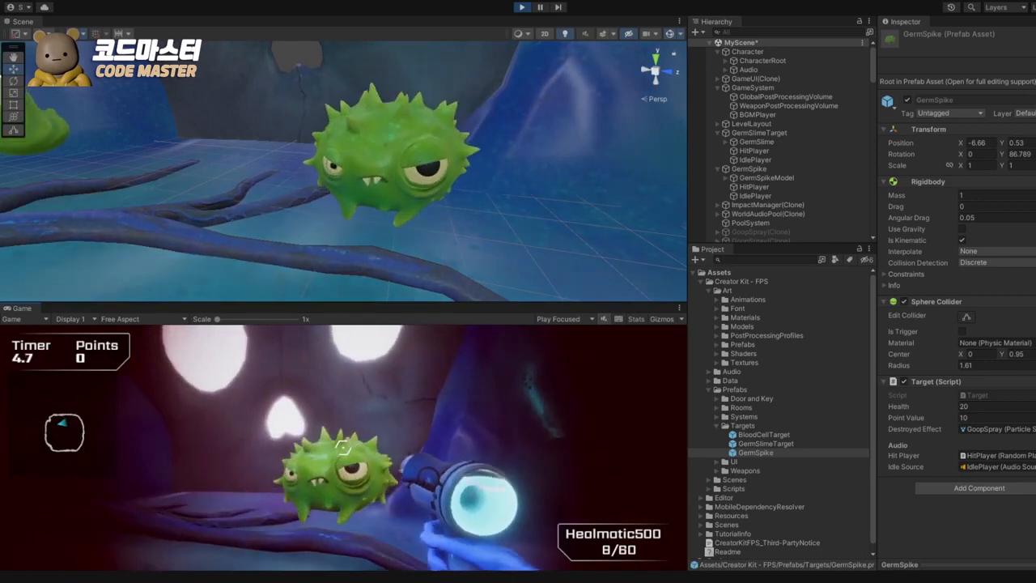
key(Escape)
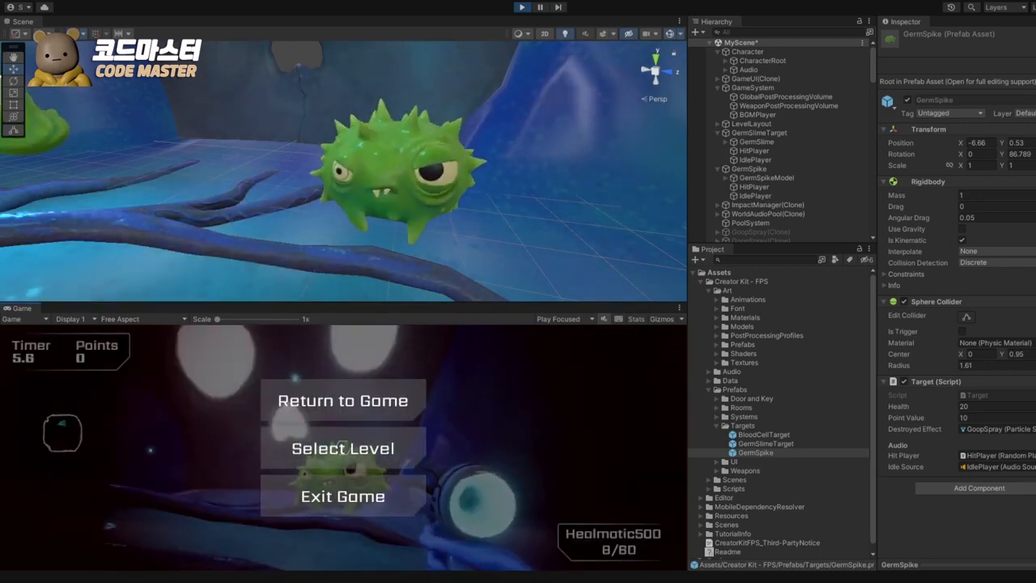
Step: Select the running scene's GermSpike parent object and inspect its Sphere Collider and Target script
scroll(793, 180, down, 6)
scroll(781, 137, up, 8)
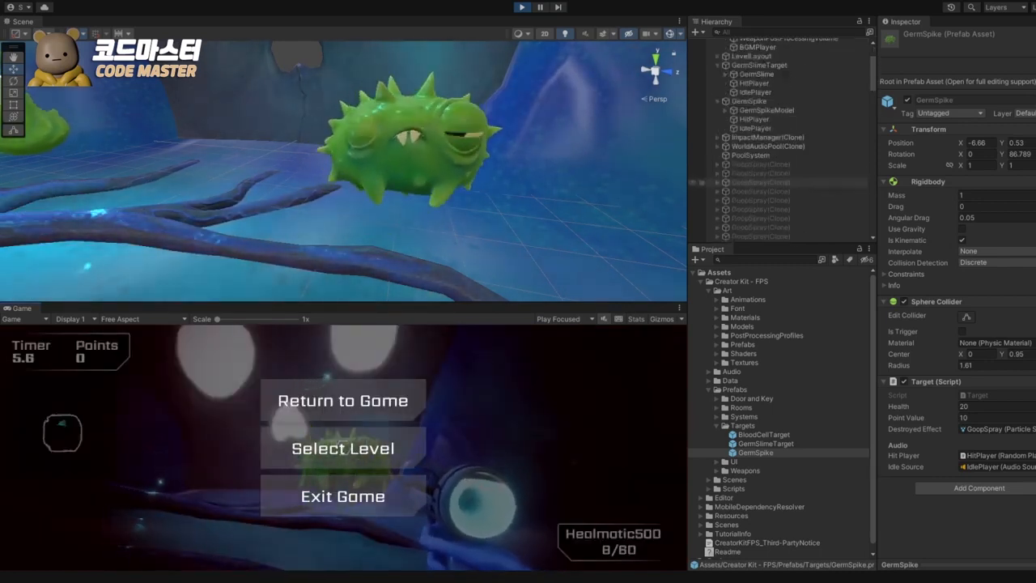
click(753, 87)
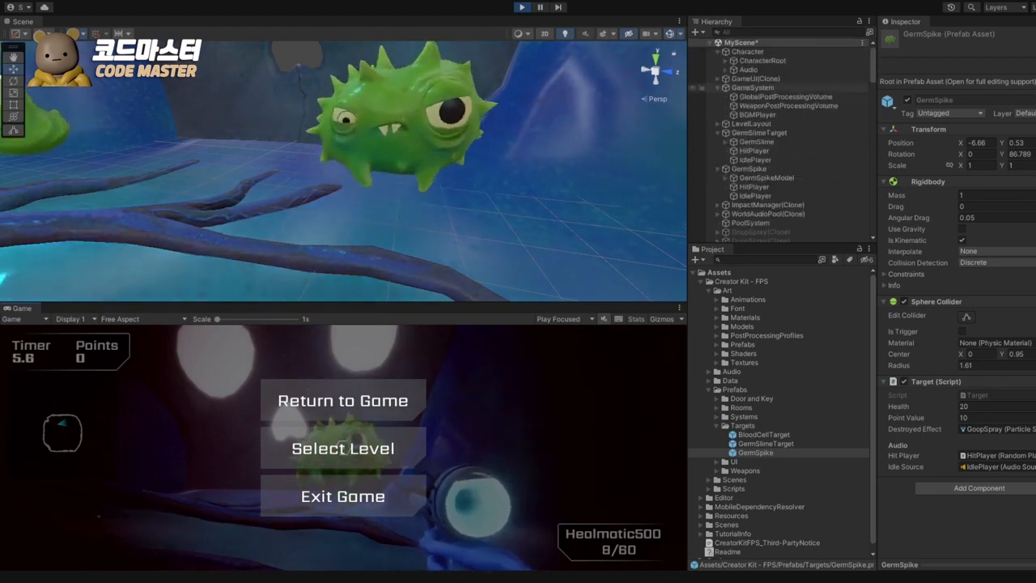
click(755, 78)
click(409, 157)
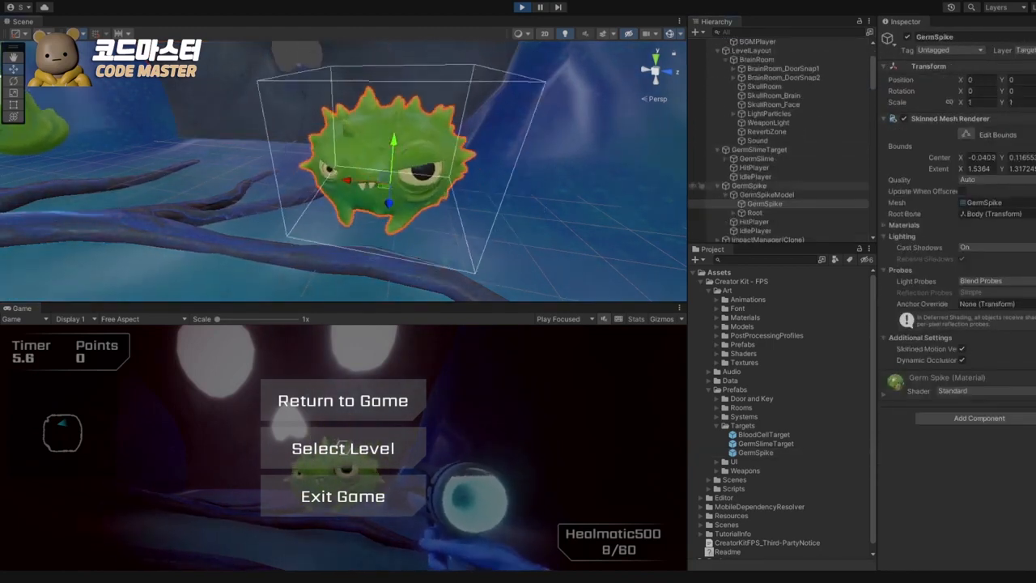
click(749, 186)
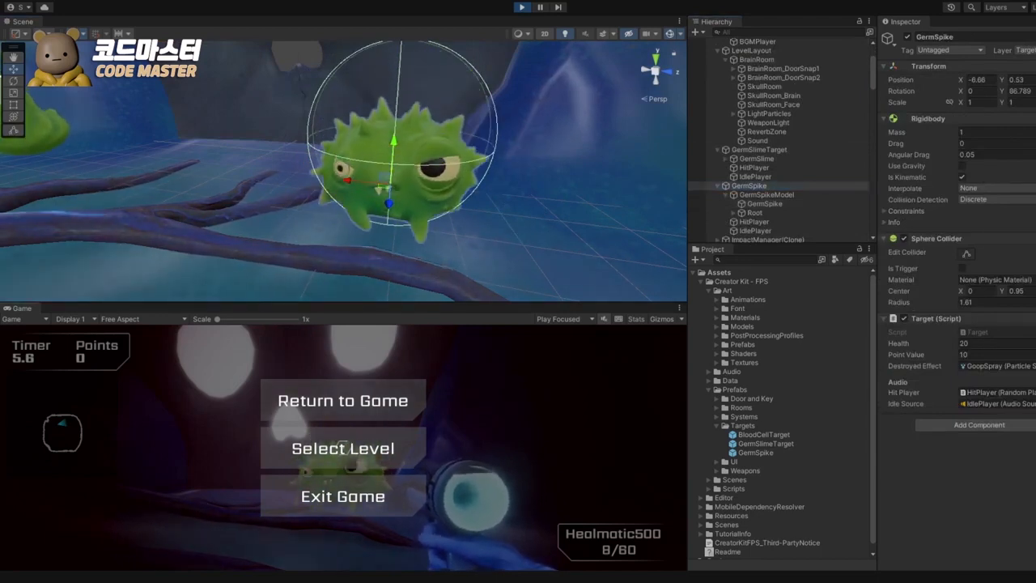
Step: Resume the game and fire the Healmatic500 just beside GermSpike to test the edge of its collider
key(Escape)
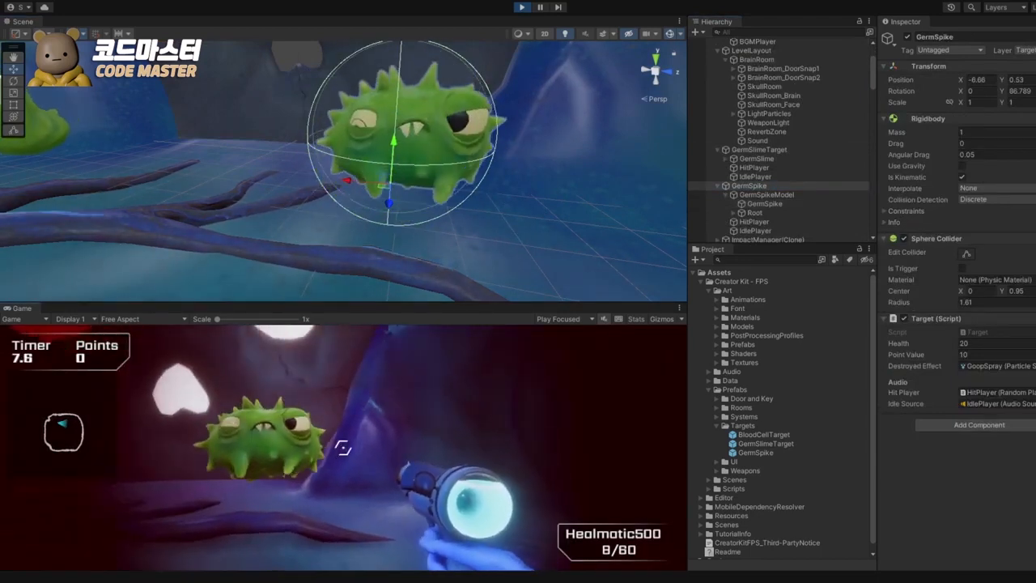
key(w)
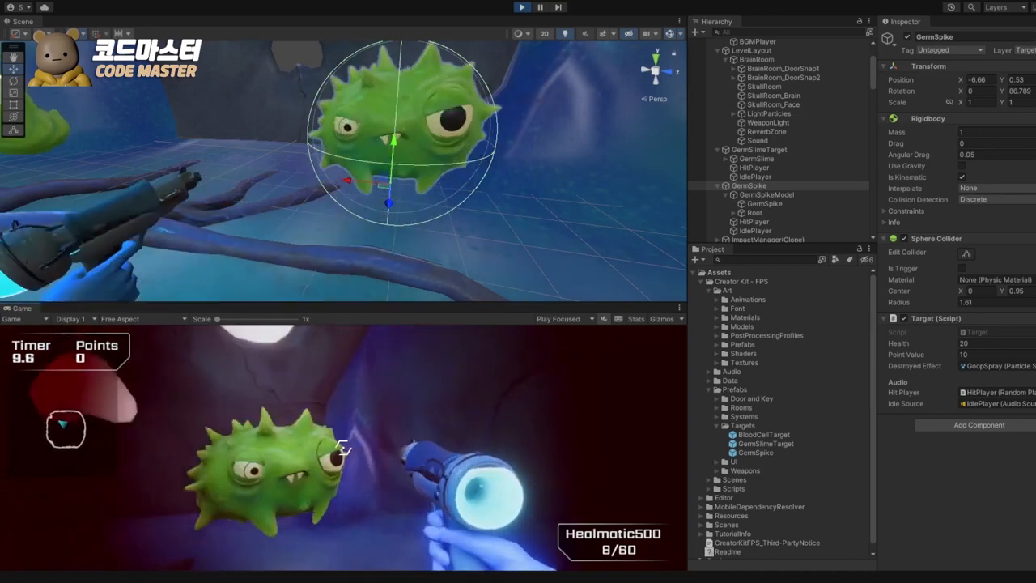
key(s)
click(343, 447)
click(343, 447)
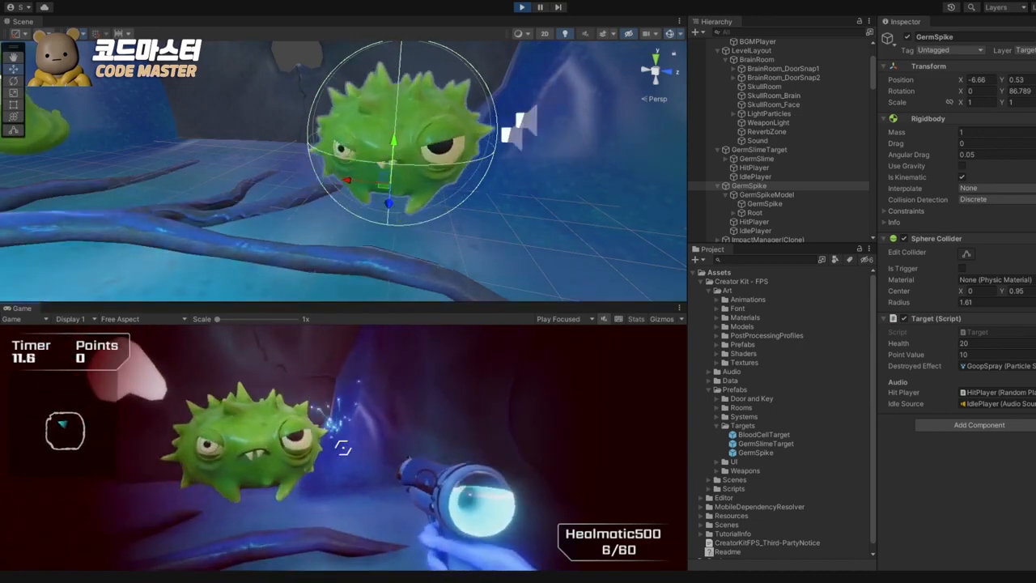
click(343, 447)
click(343, 446)
click(344, 447)
click(343, 447)
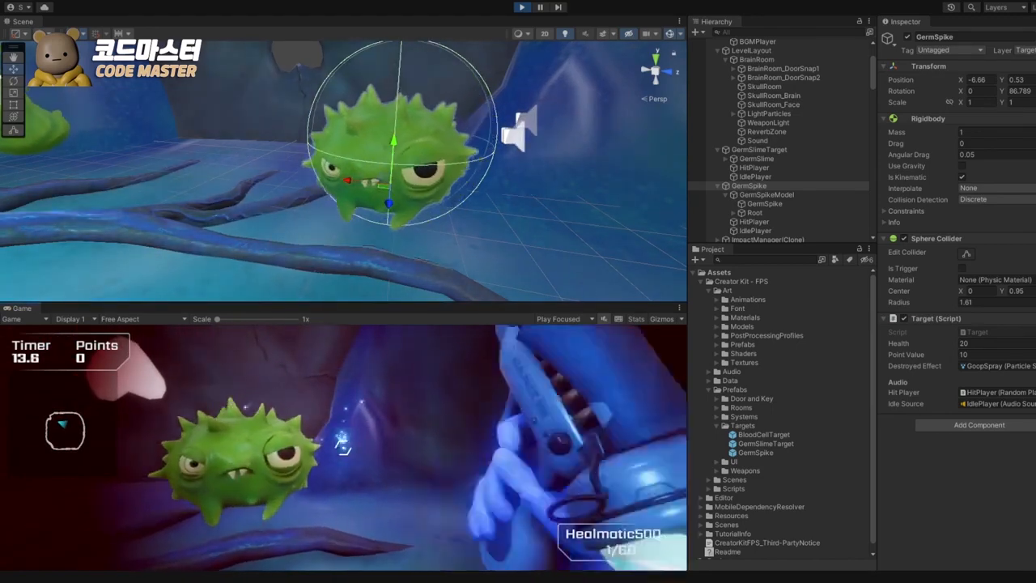
click(343, 447)
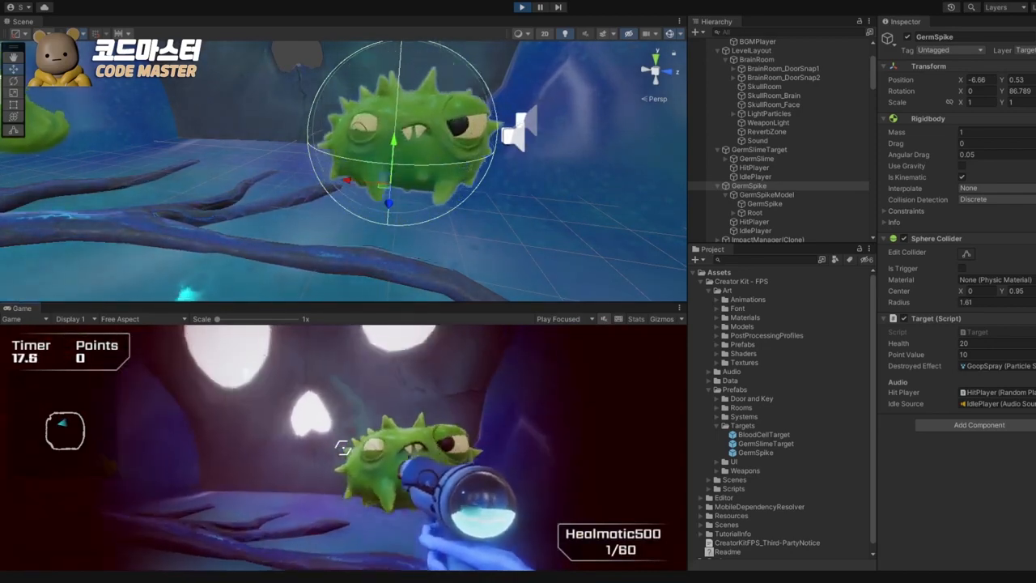
Step: Reload and shoot GermSpike directly with the Healmatic500 until it is destroyed
click(344, 447)
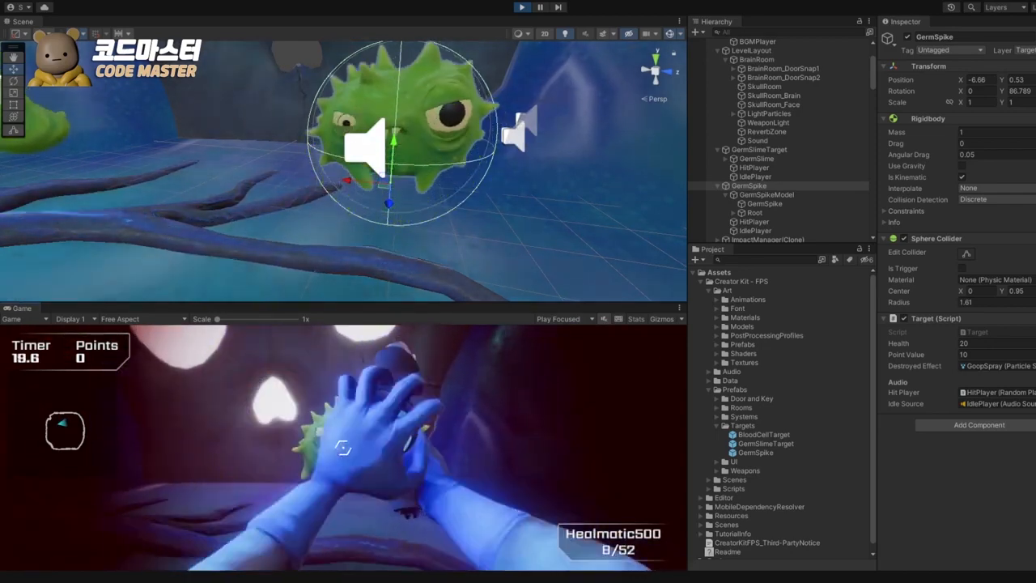
click(343, 446)
click(343, 447)
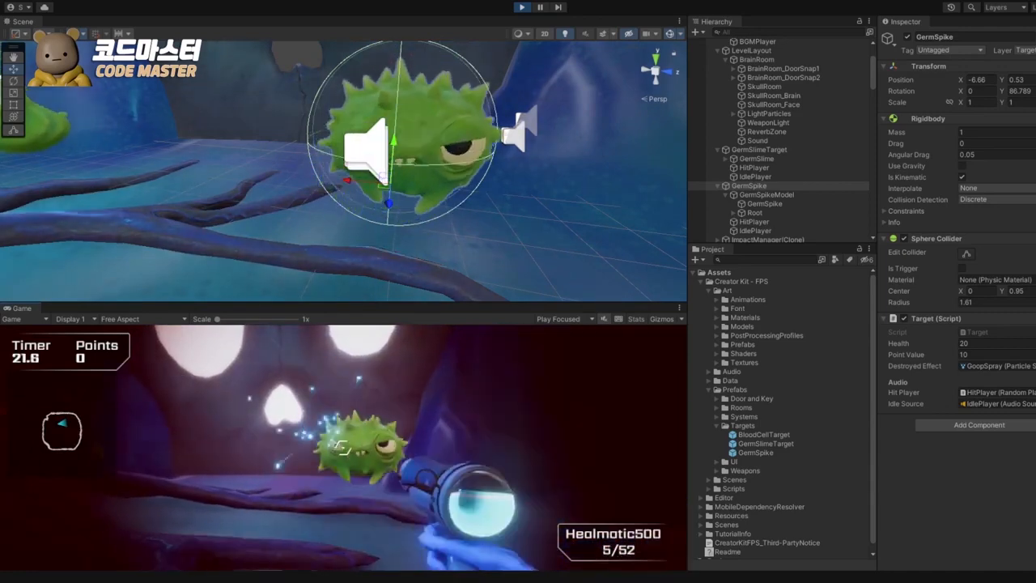
click(343, 447)
click(343, 447)
click(343, 447)
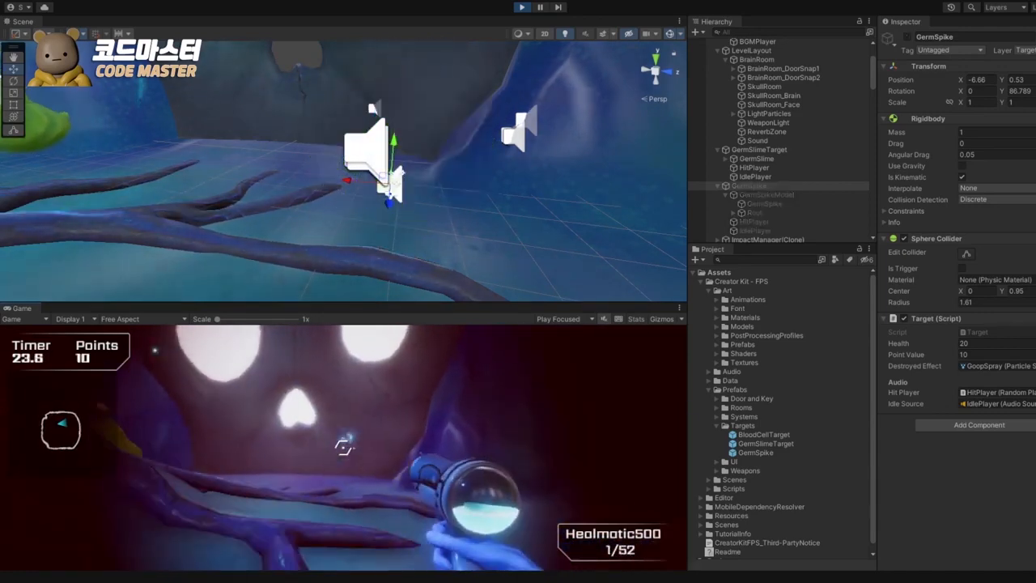
Step: Approach the germ slime and shoot it with the Healmatic500
key(s)
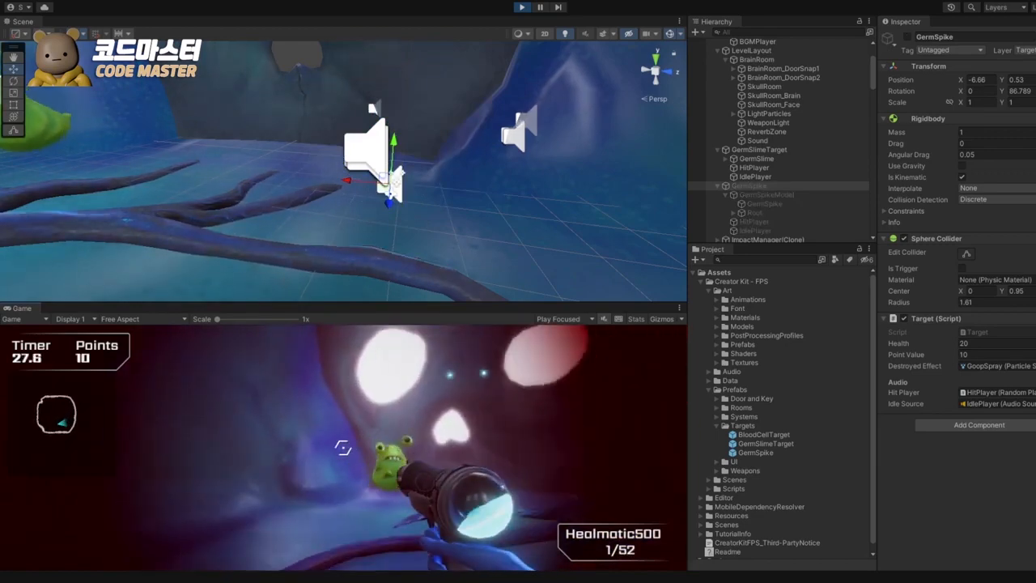
key(w)
click(342, 447)
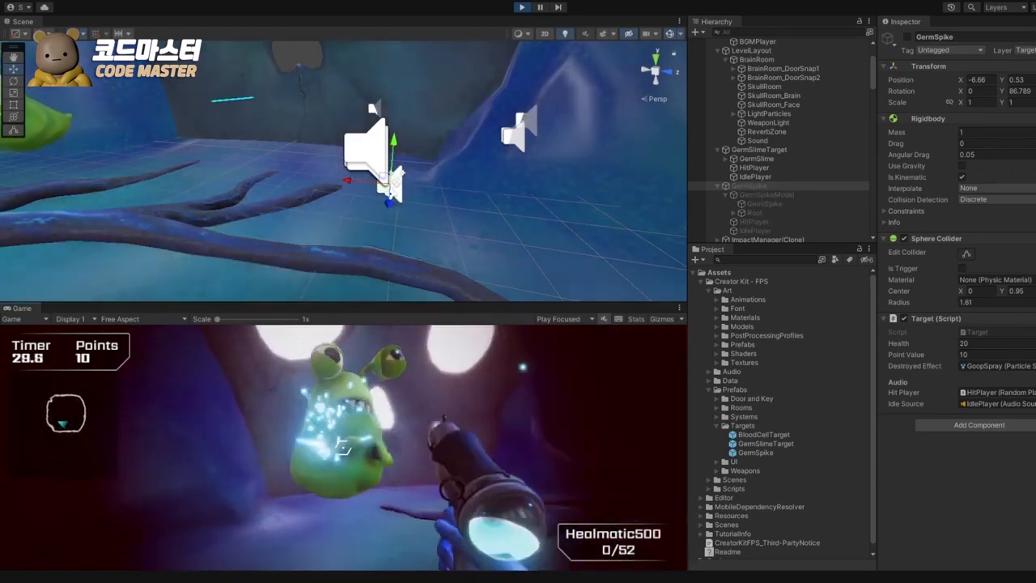
click(342, 447)
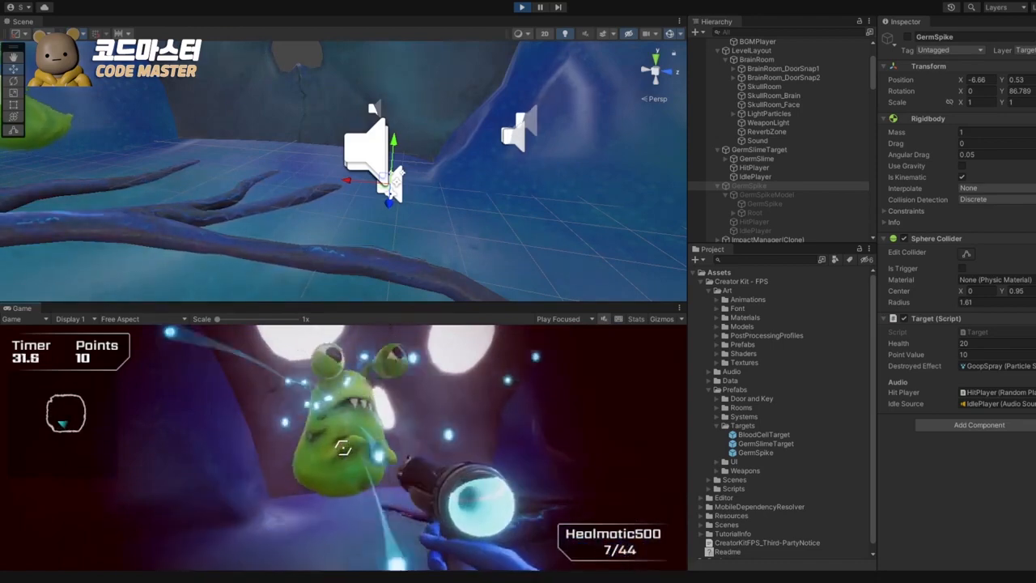
Step: Switch to the GermOBlaster and fire it repeatedly at and around the germ slime
scroll(342, 447, down, 1)
click(342, 447)
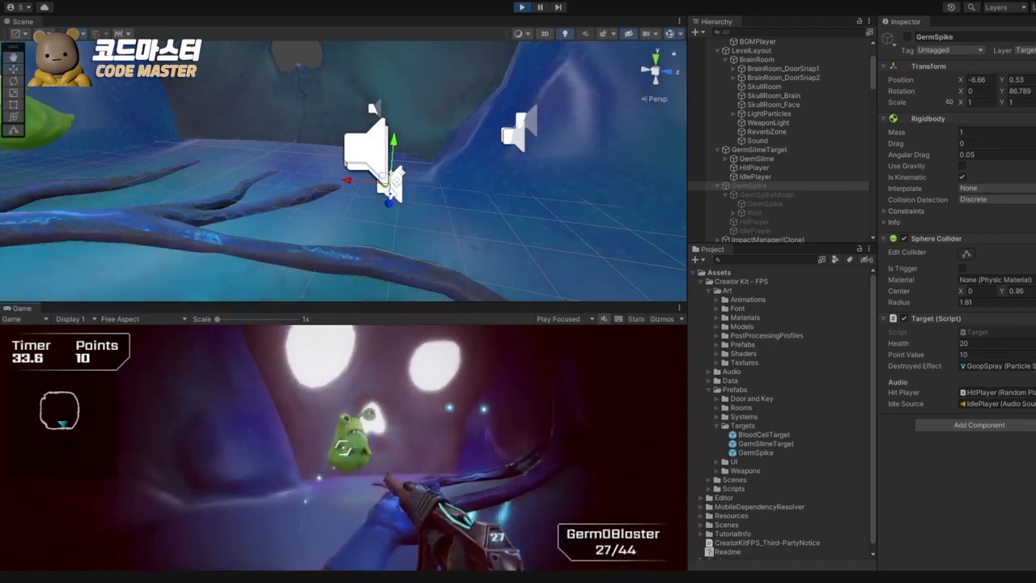
click(344, 445)
click(348, 443)
scroll(343, 446, down, 1)
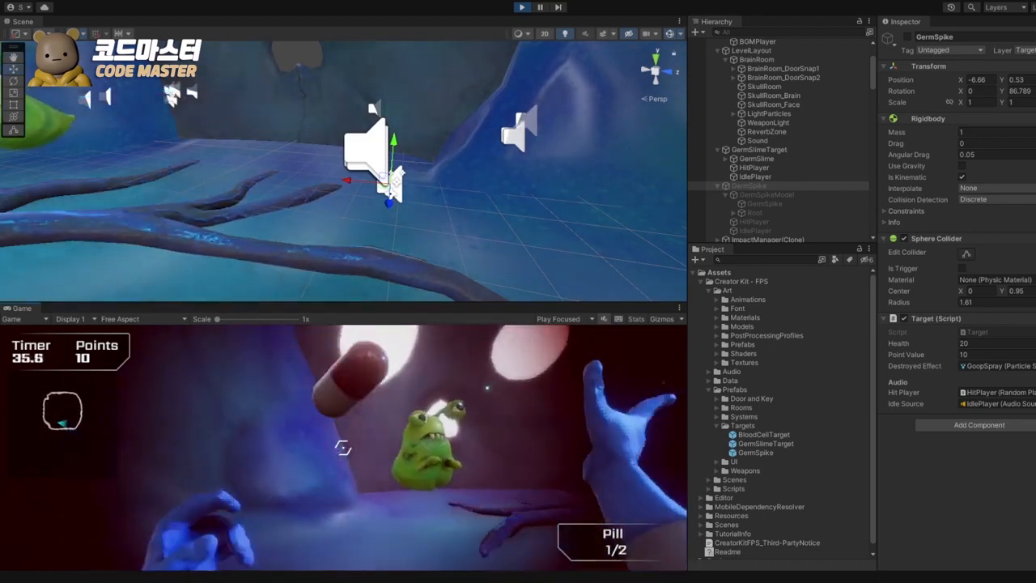
scroll(343, 447, up, 1)
click(343, 447)
click(344, 446)
click(343, 447)
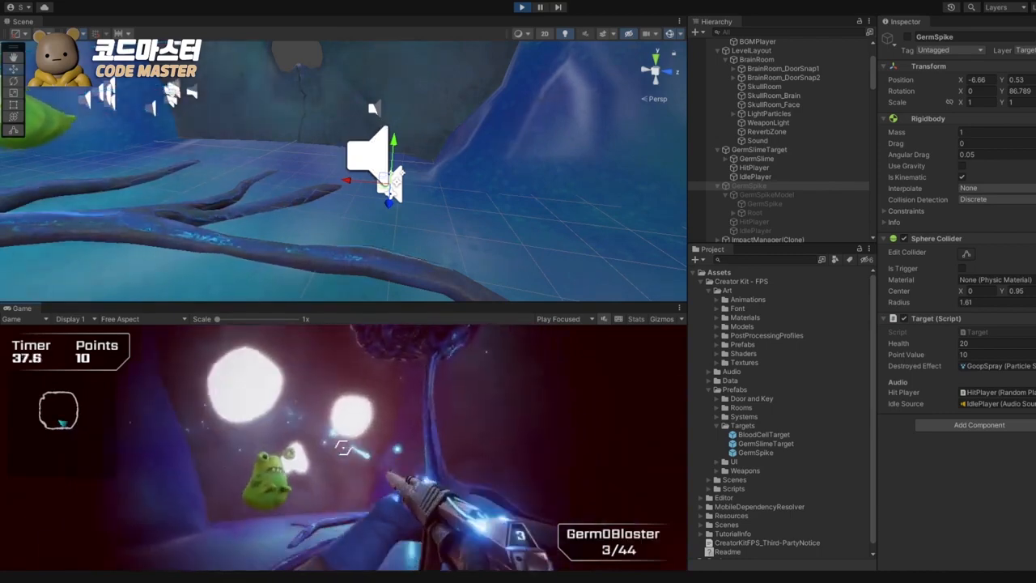
click(344, 447)
click(343, 447)
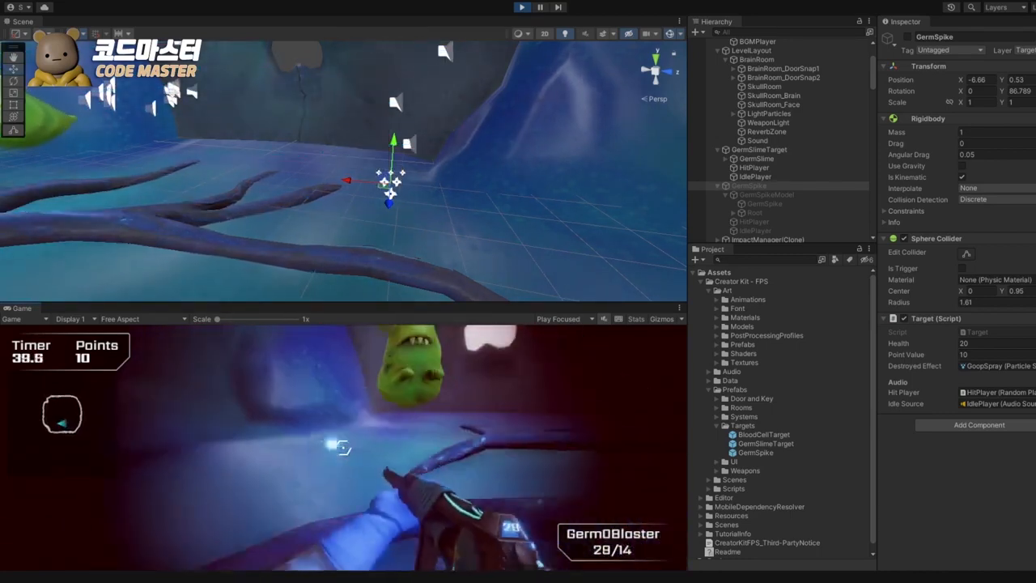
click(344, 447)
click(343, 447)
click(343, 447)
click(343, 447)
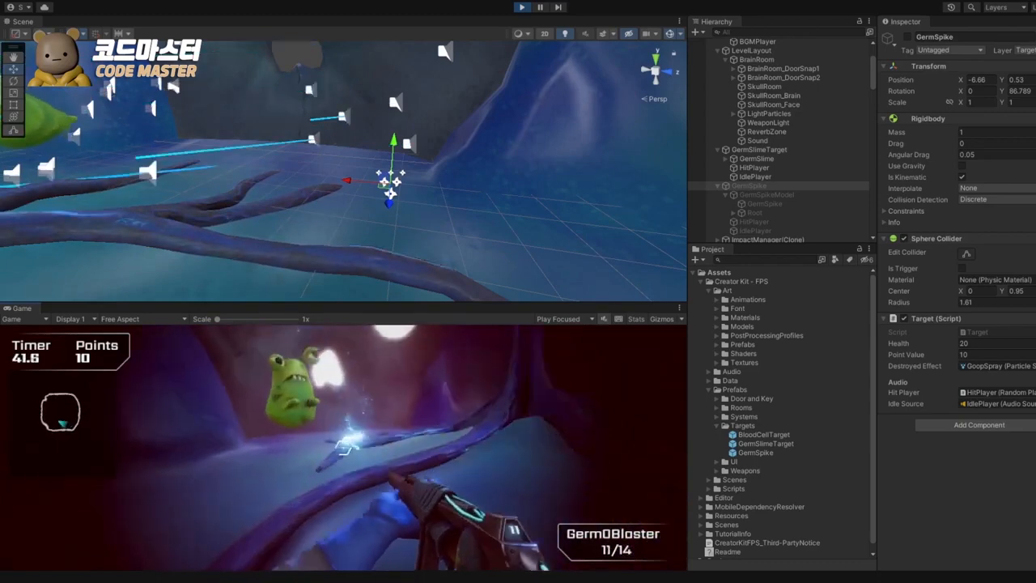
click(343, 447)
click(343, 447)
click(344, 447)
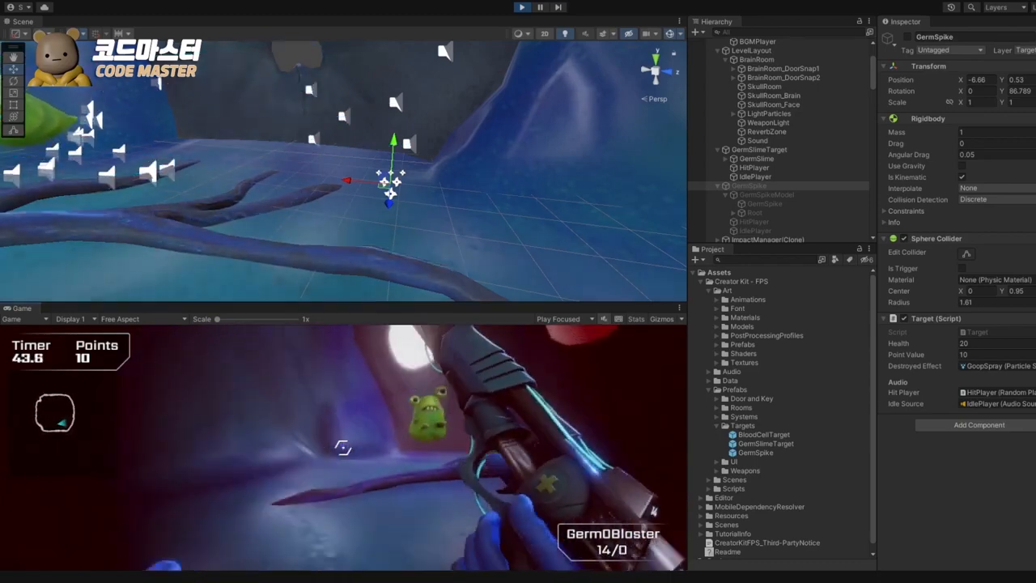
Step: Switch to the Pill weapon and throw the remaining pills at the germ slime
key(2)
click(344, 447)
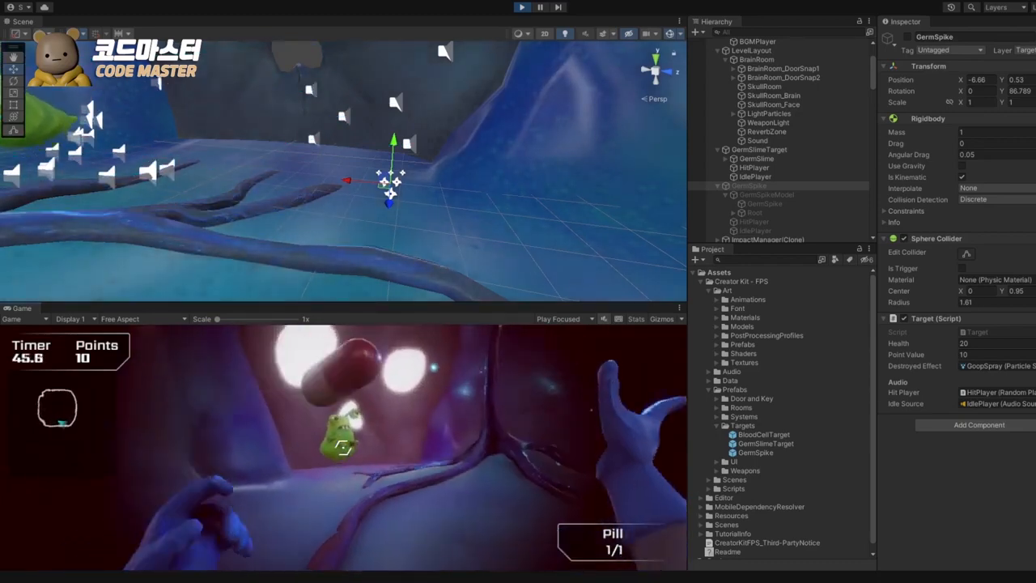
click(343, 446)
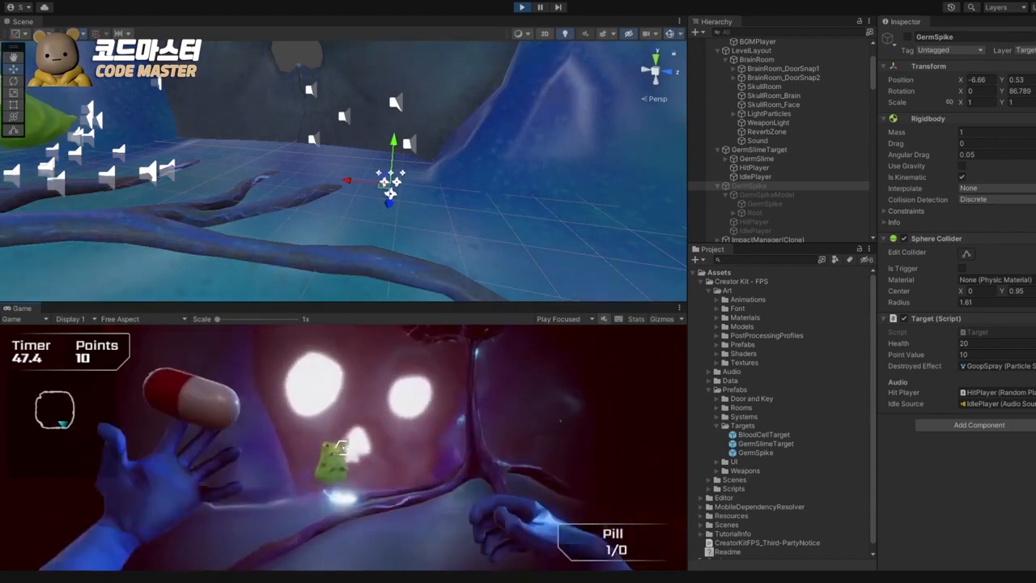
click(343, 447)
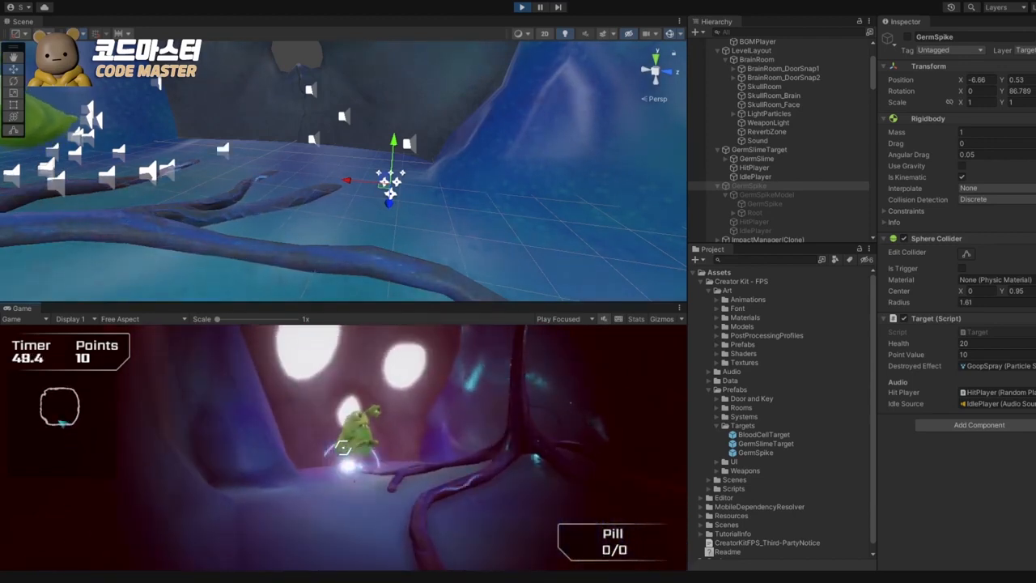
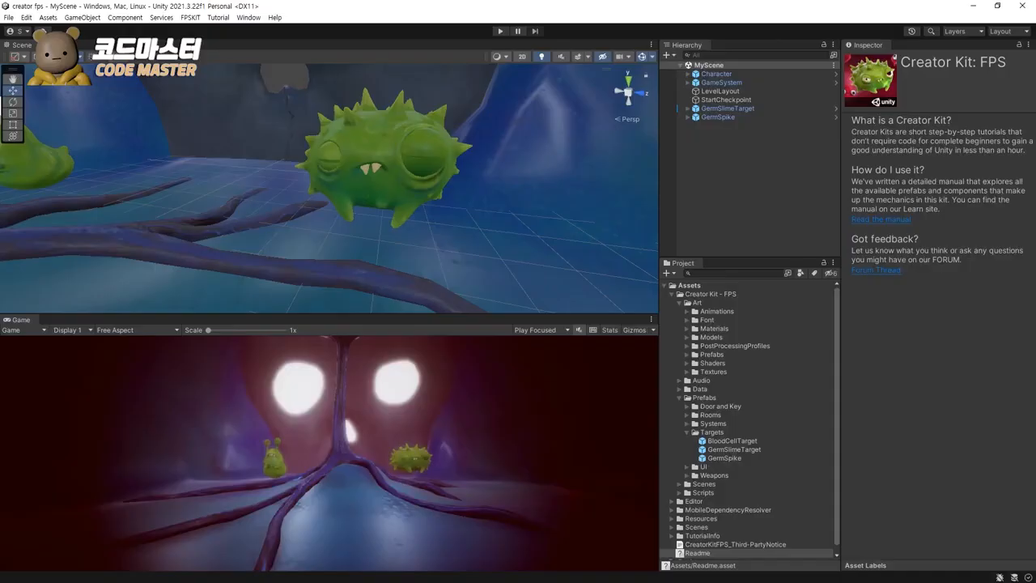
Step: Select LevelLayout in the scene, view the whole brain room from the front and make the Scene view taller
key(alt+Tab)
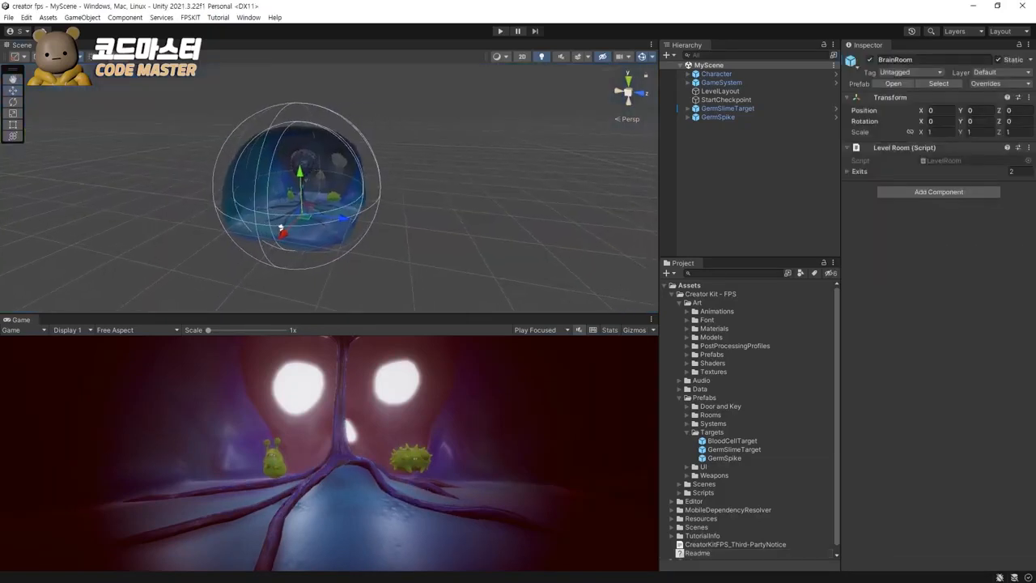
alt+drag(106, 182, 300, 205)
click(300, 204)
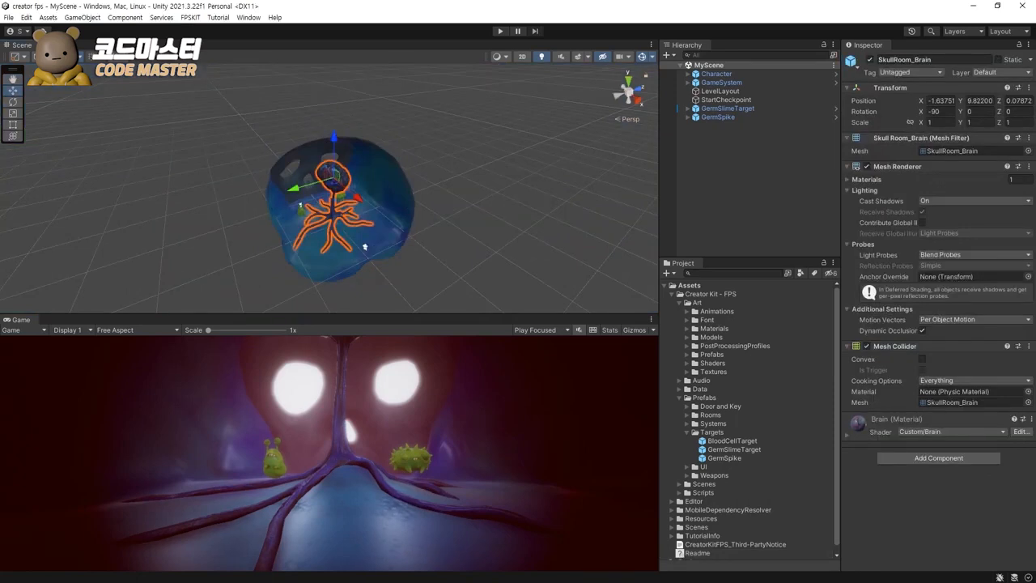
click(343, 219)
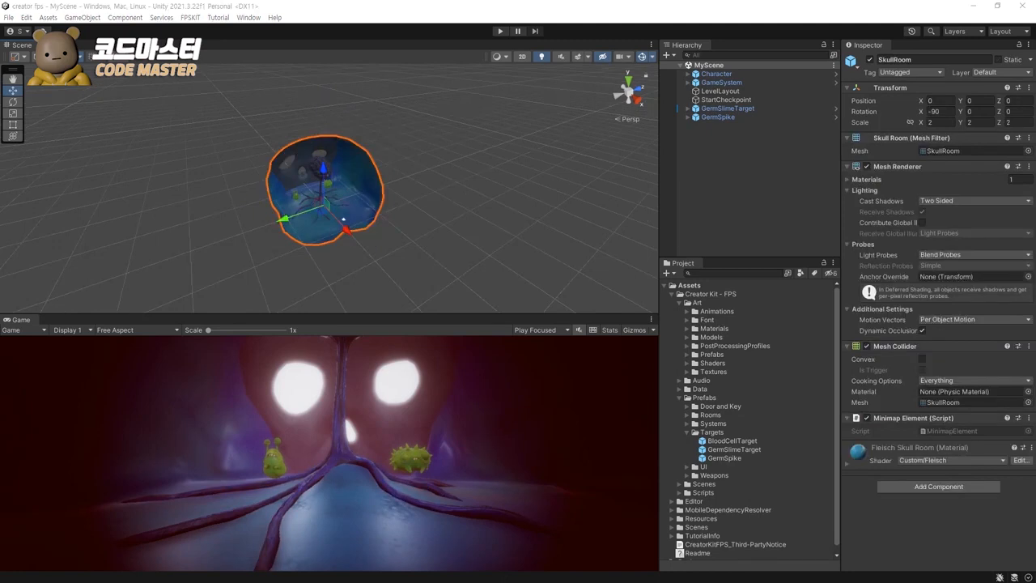
click(717, 74)
click(718, 117)
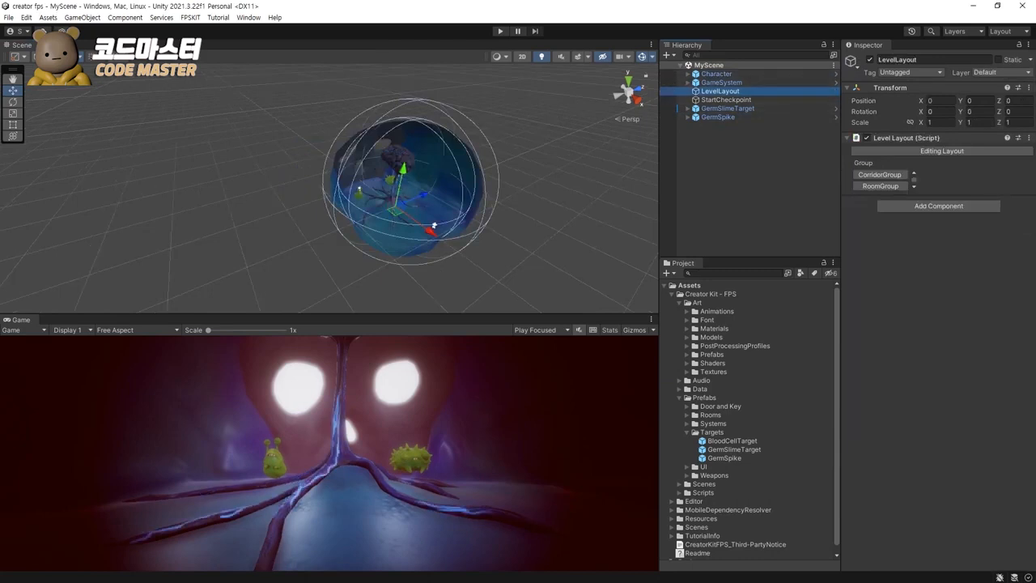
middle_drag(404, 202, 333, 194)
drag(333, 313, 333, 332)
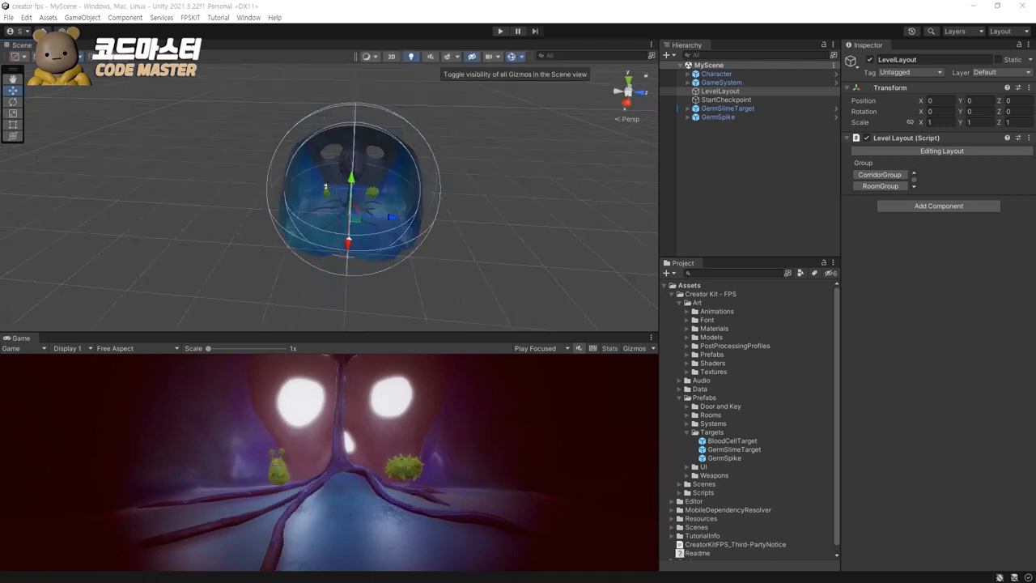
Step: Toggle the visibility of all Scene view gizmos off and on again
click(511, 57)
click(511, 57)
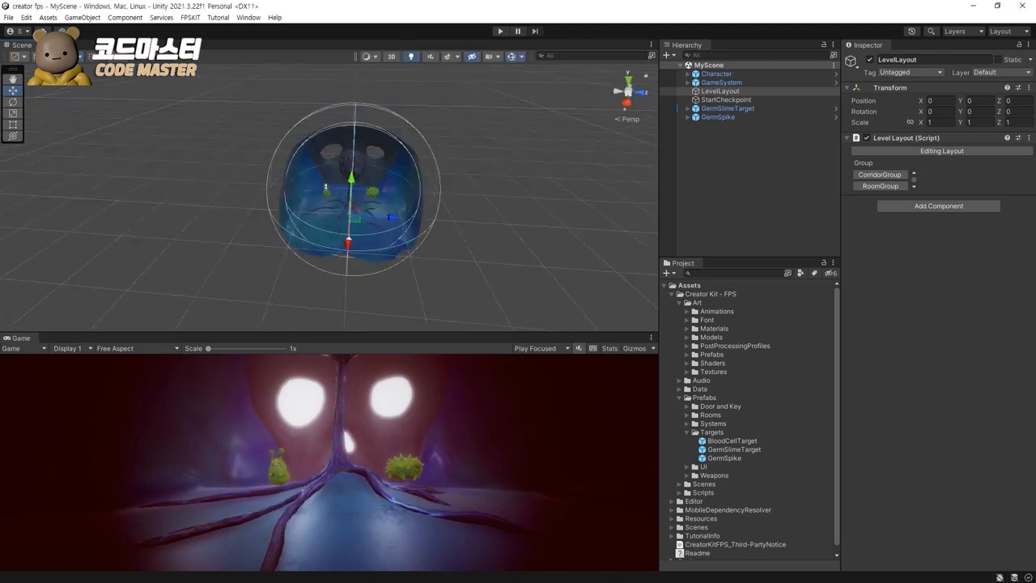
click(512, 57)
click(512, 56)
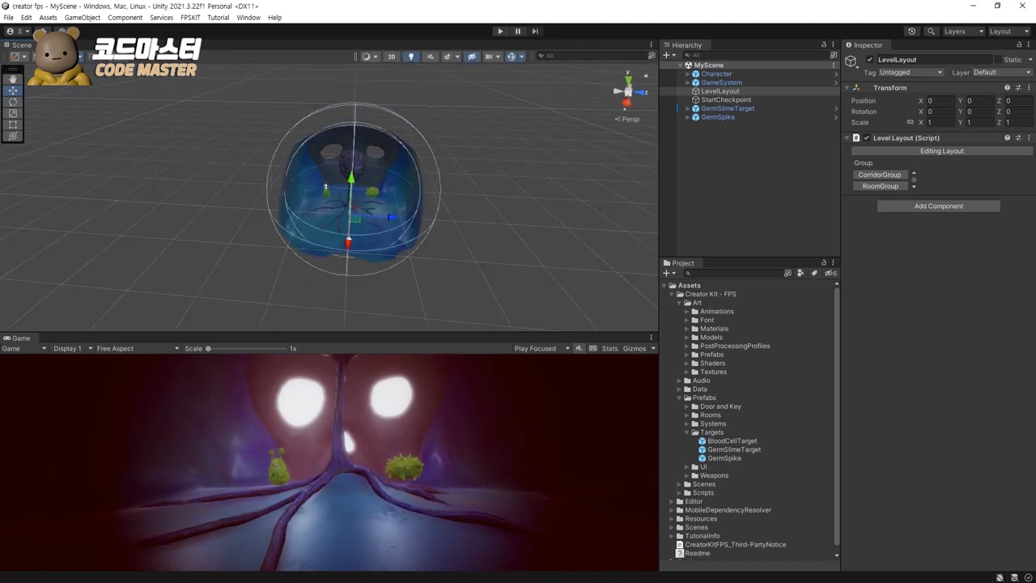
Step: Switch the Scene view gizmos off and on to compare, leaving them switched off
click(511, 57)
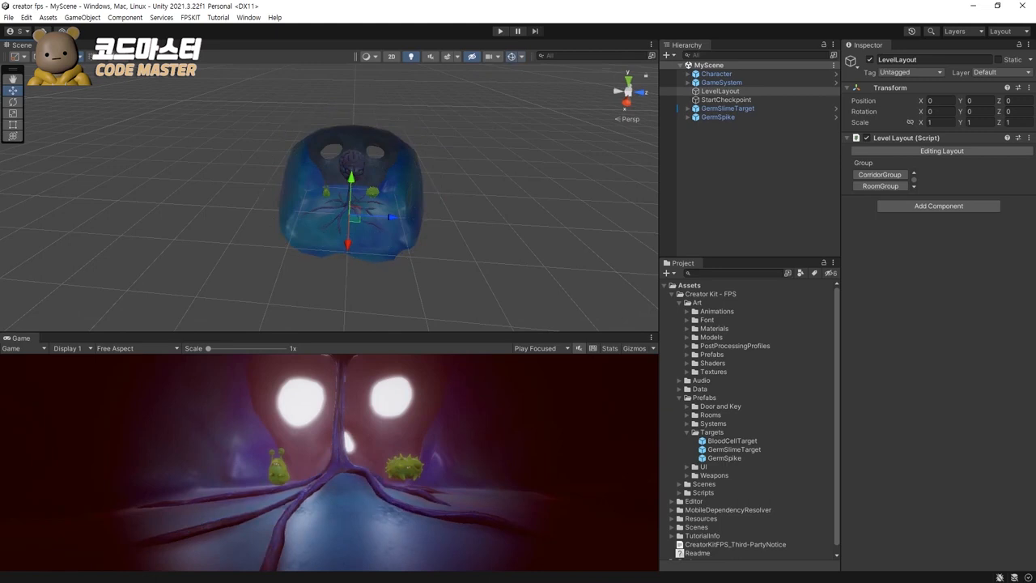
click(511, 57)
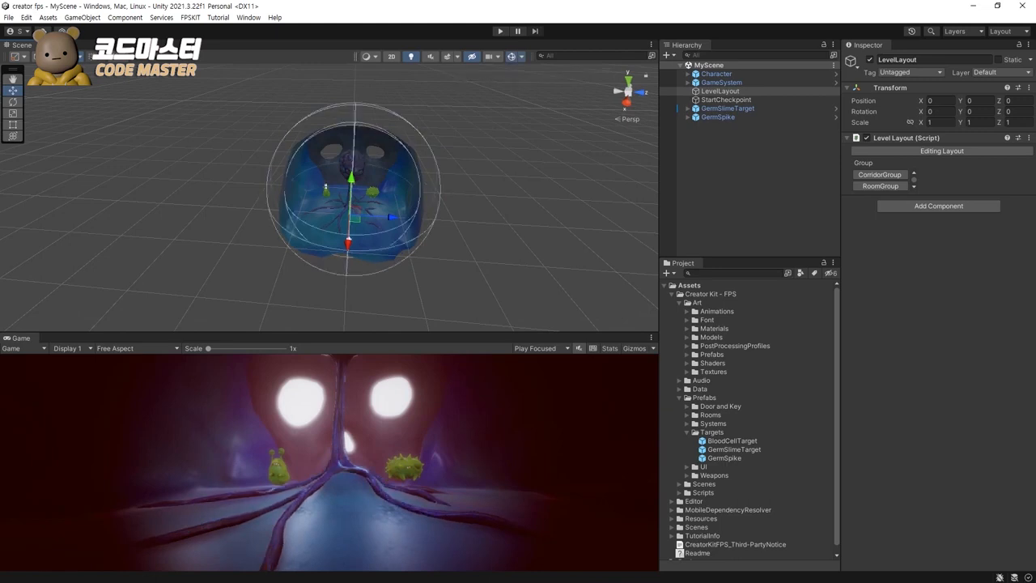
click(512, 57)
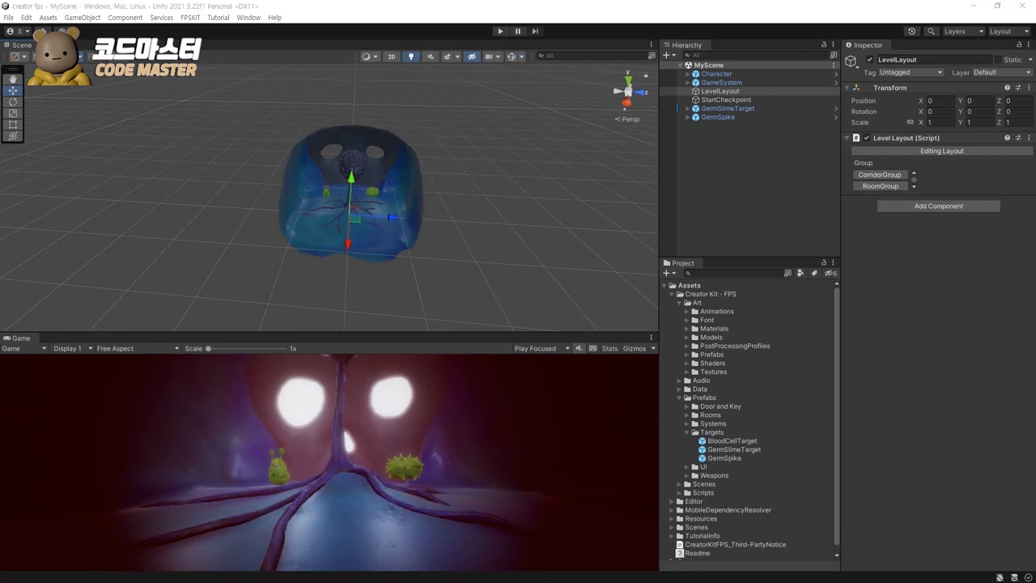
Step: Disable the gizmos of the AudioReverbZone and AudioSource components for the Scene view
click(521, 56)
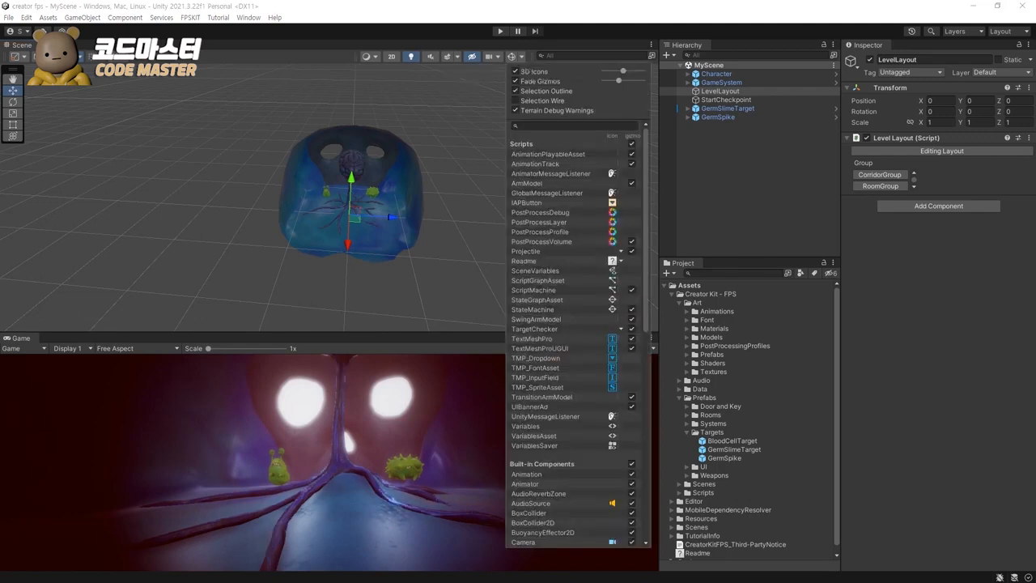
scroll(575, 323, down, 6)
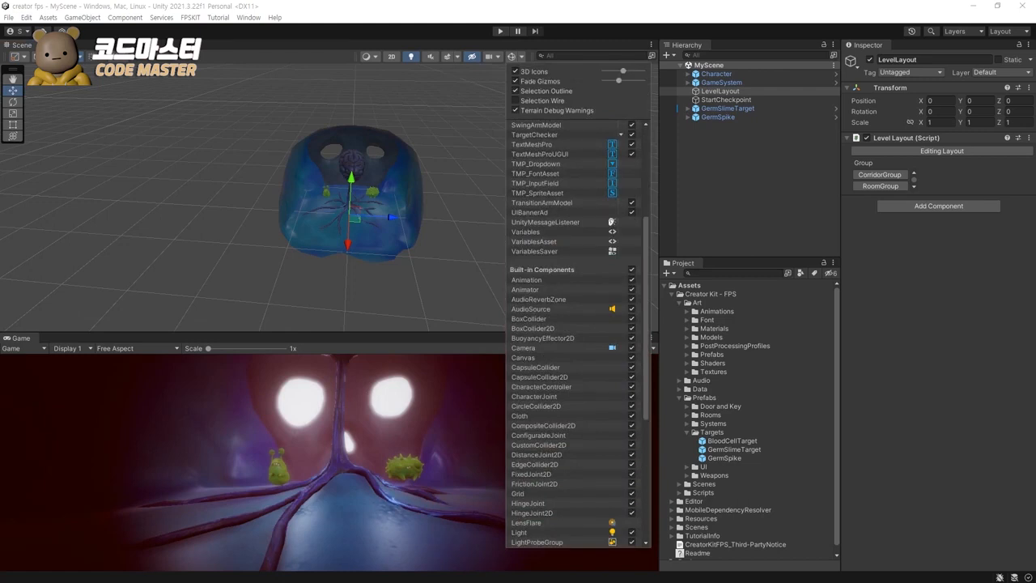
scroll(631, 267, down, 1)
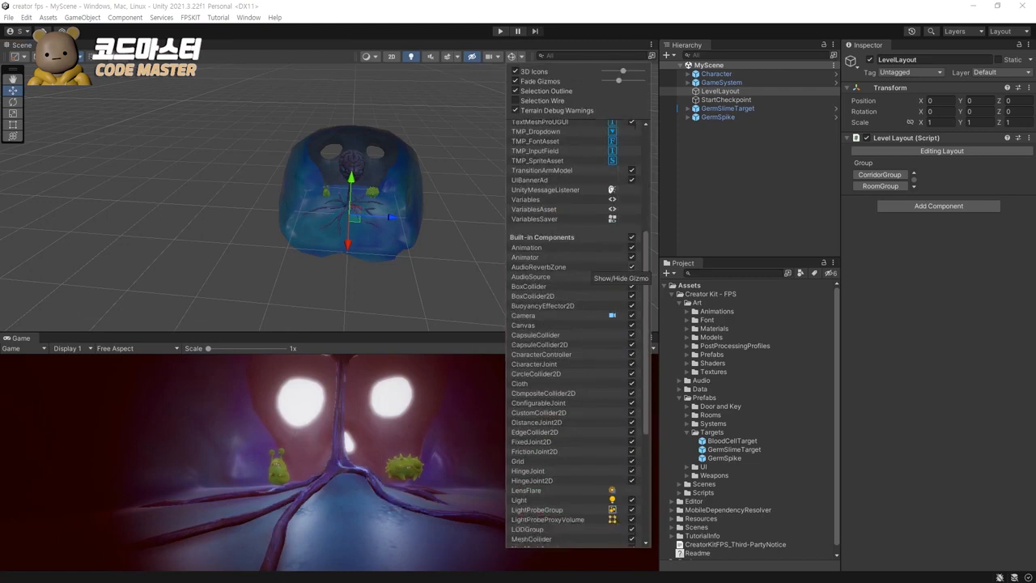
click(631, 267)
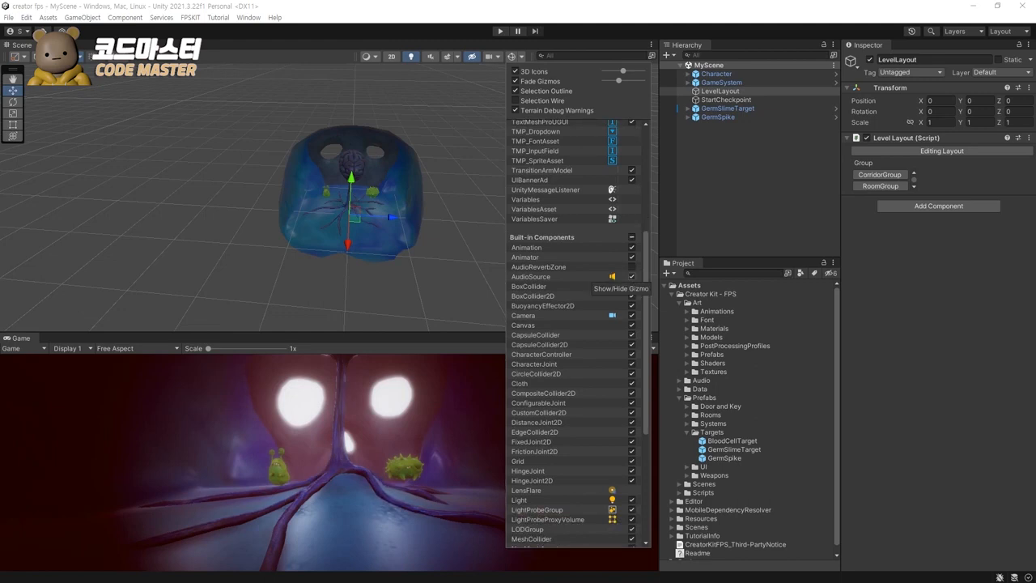
click(631, 276)
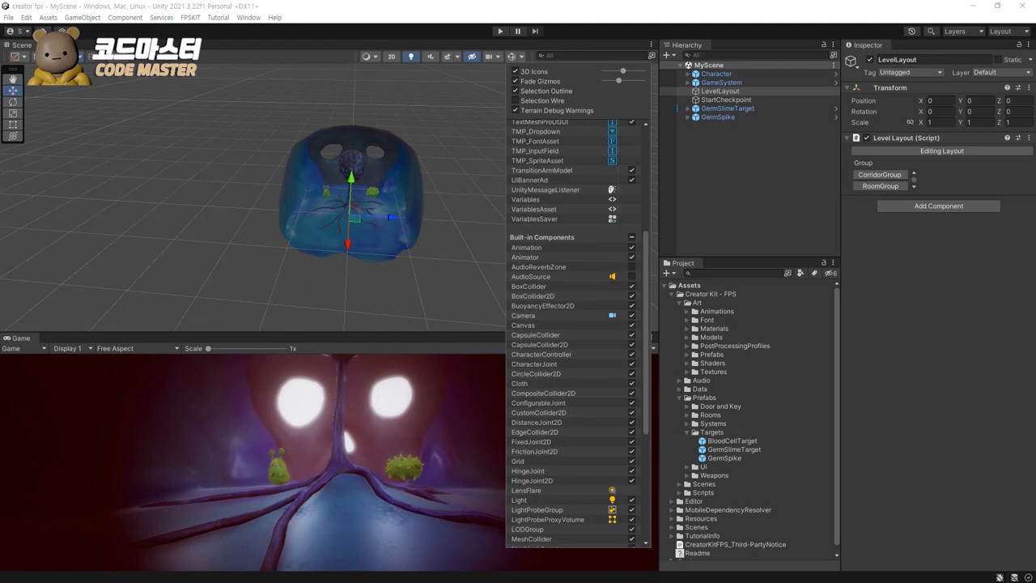
key(Escape)
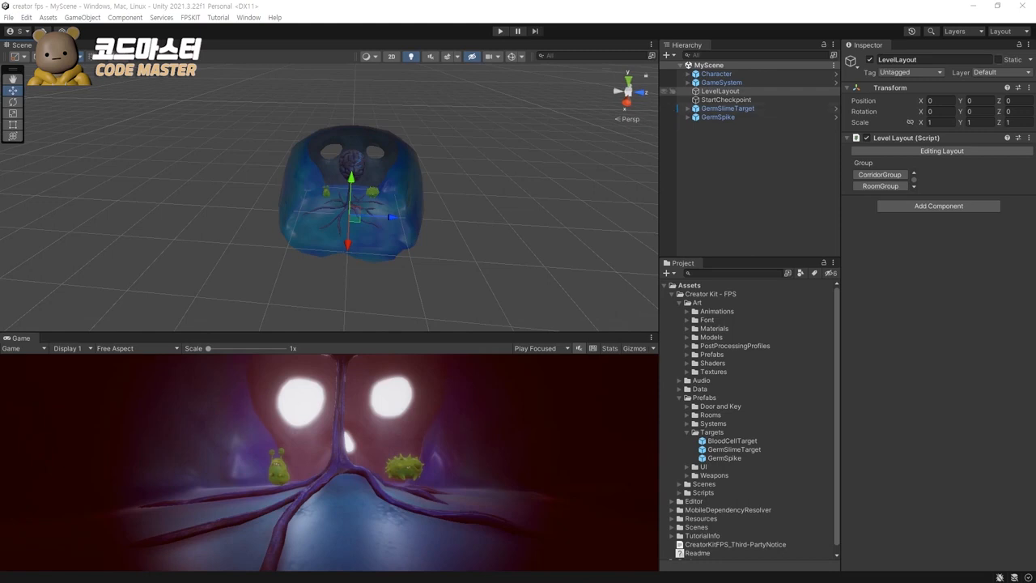
Step: Start layout editing on LevelLayout with gizmos re-enabled and show the pieces of the CorridorGroup
click(720, 91)
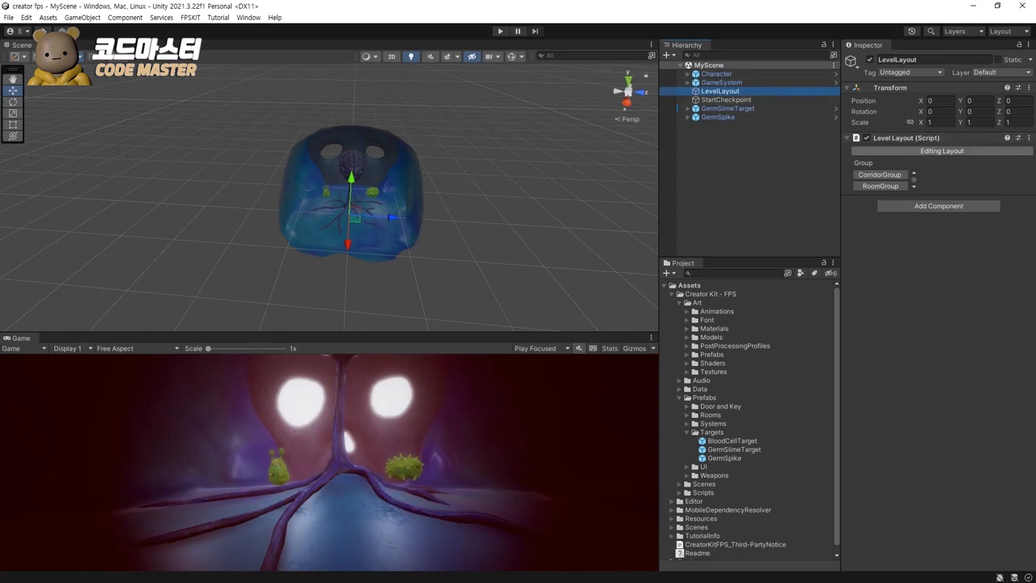
click(941, 151)
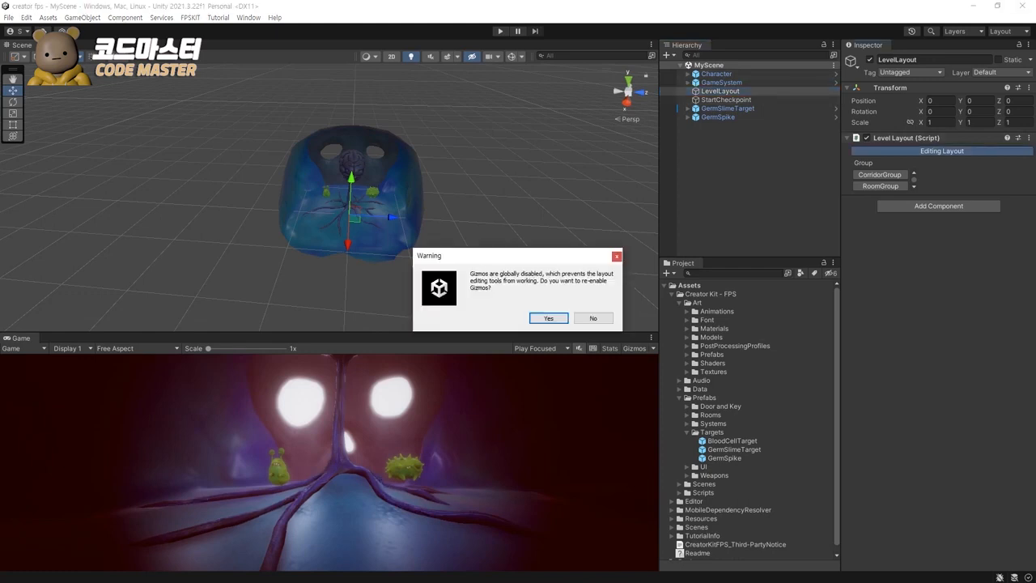
key(Return)
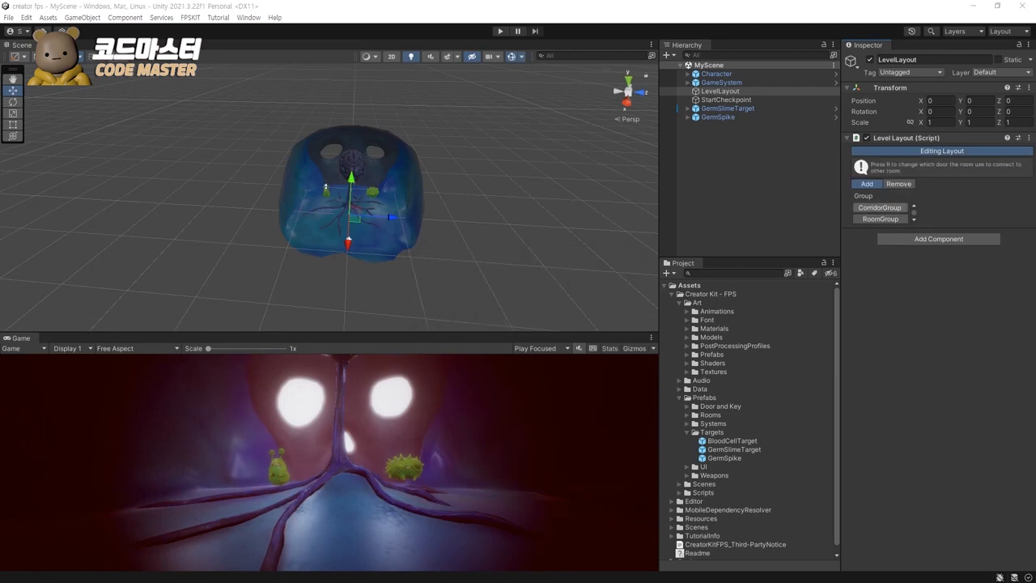
click(880, 208)
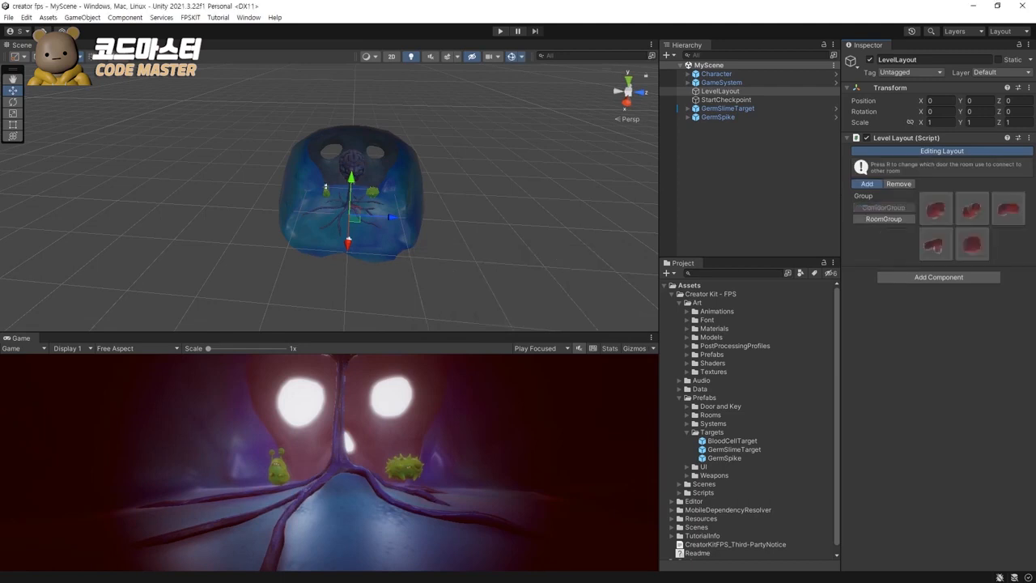
Step: Preview different CorridorGroup pieces attached to the side of the brain room
click(936, 209)
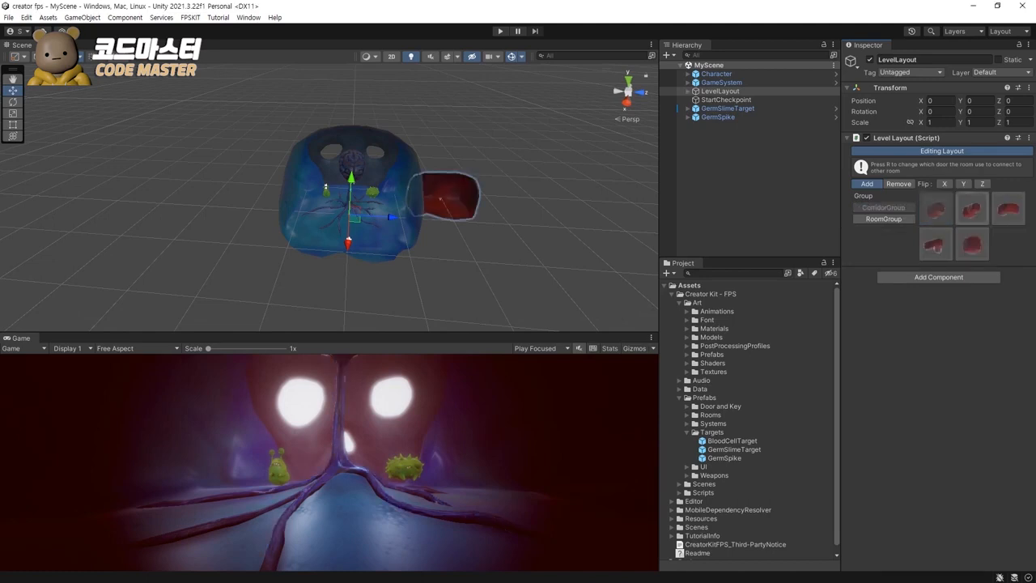
click(971, 209)
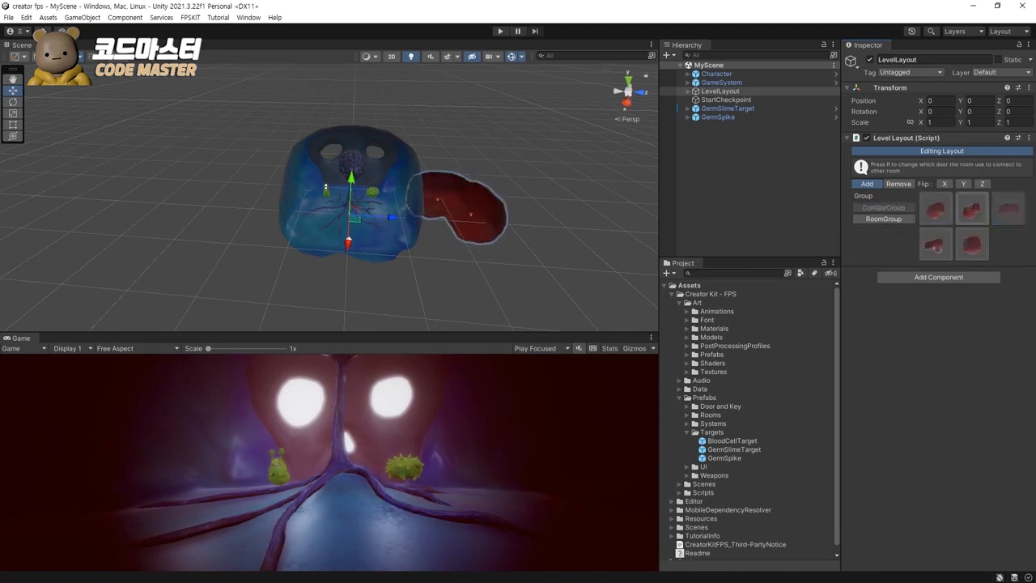
key(r)
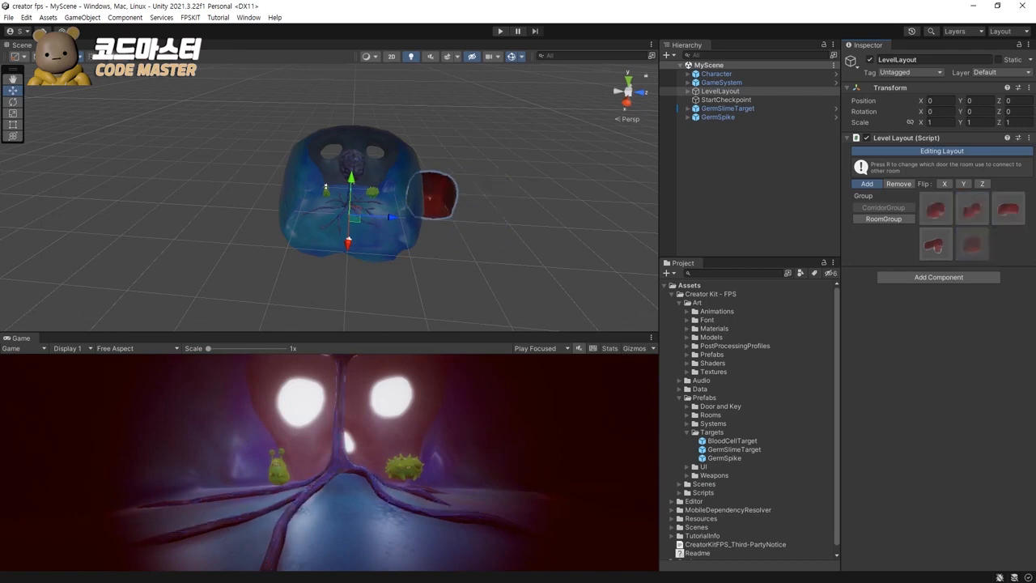
click(1008, 208)
click(971, 209)
click(936, 208)
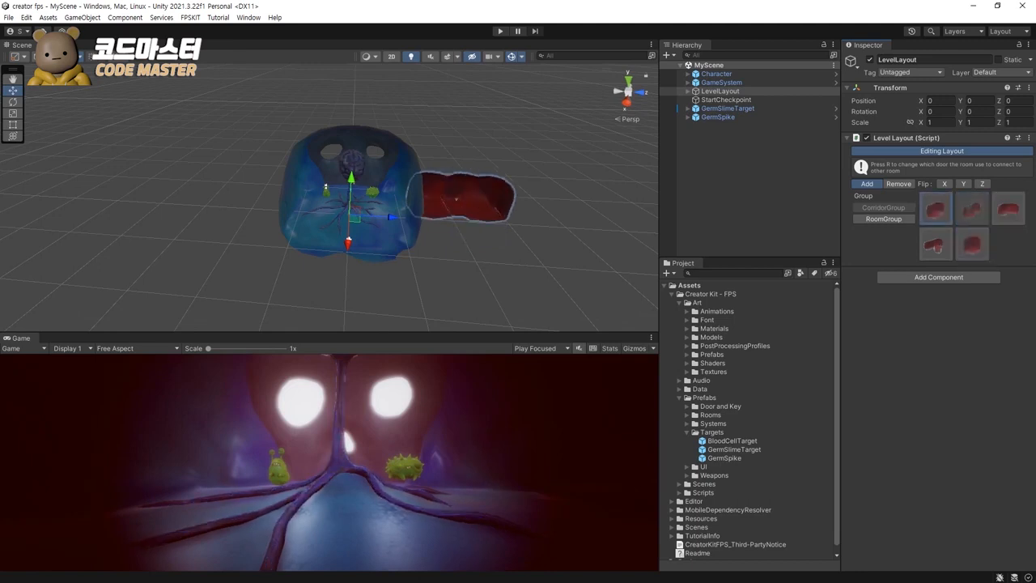
Step: Examine the previewed short corridor piece up close beside the brain room
scroll(457, 198, up, 7)
middle_drag(486, 195, 280, 233)
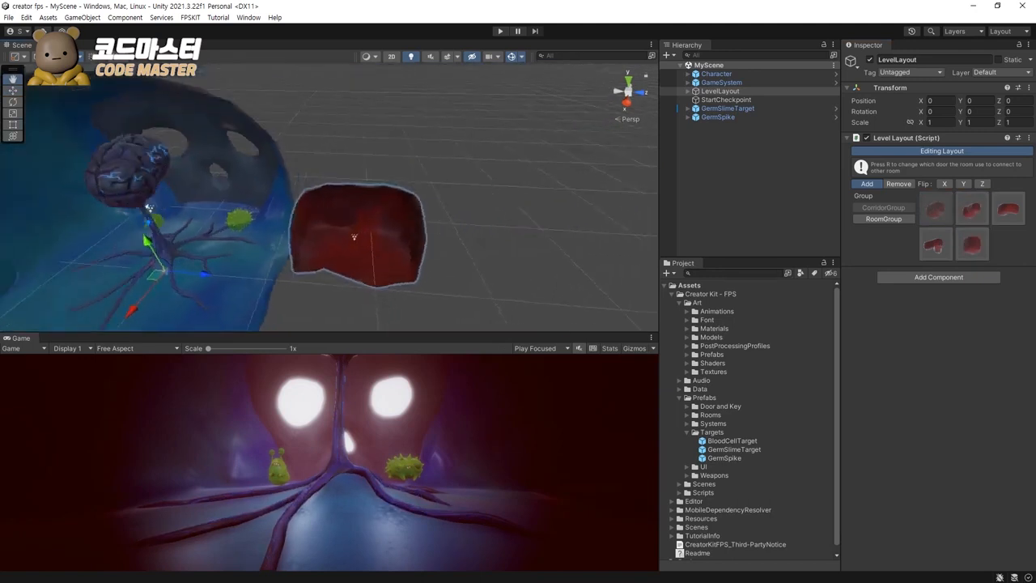
scroll(354, 236, up, 6)
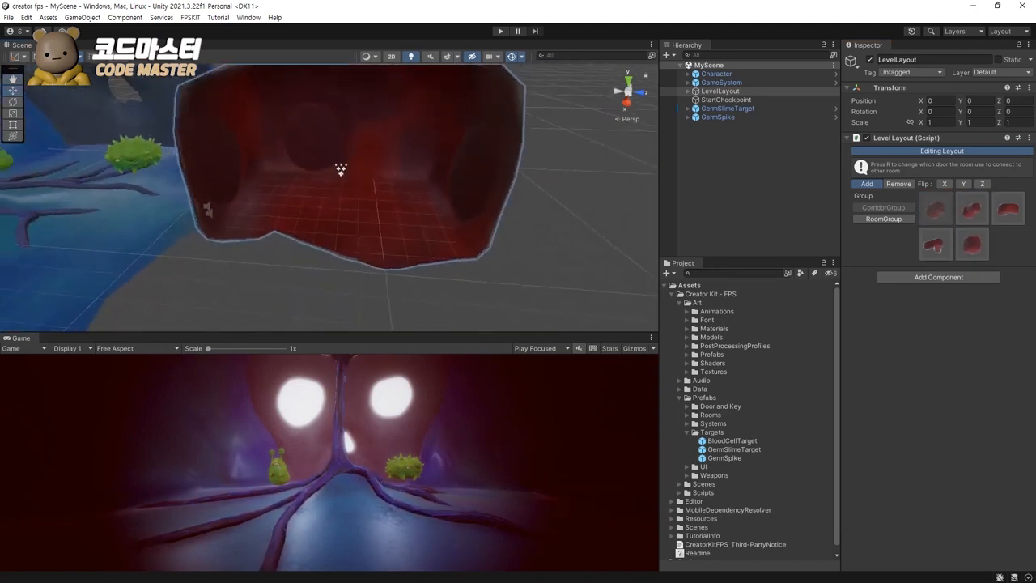
mouse_move(354, 235)
alt+mouse_down()
mouse_move(457, 218)
mouse_move(348, 235)
alt+mouse_up()
scroll(353, 231, down, 5)
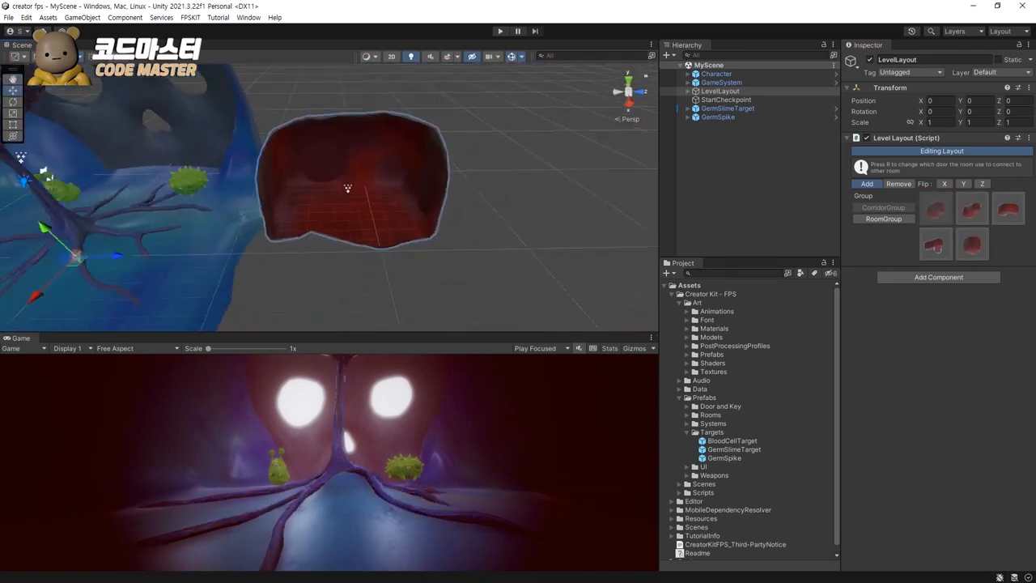
scroll(352, 202, down, 3)
middle_drag(352, 198, 397, 164)
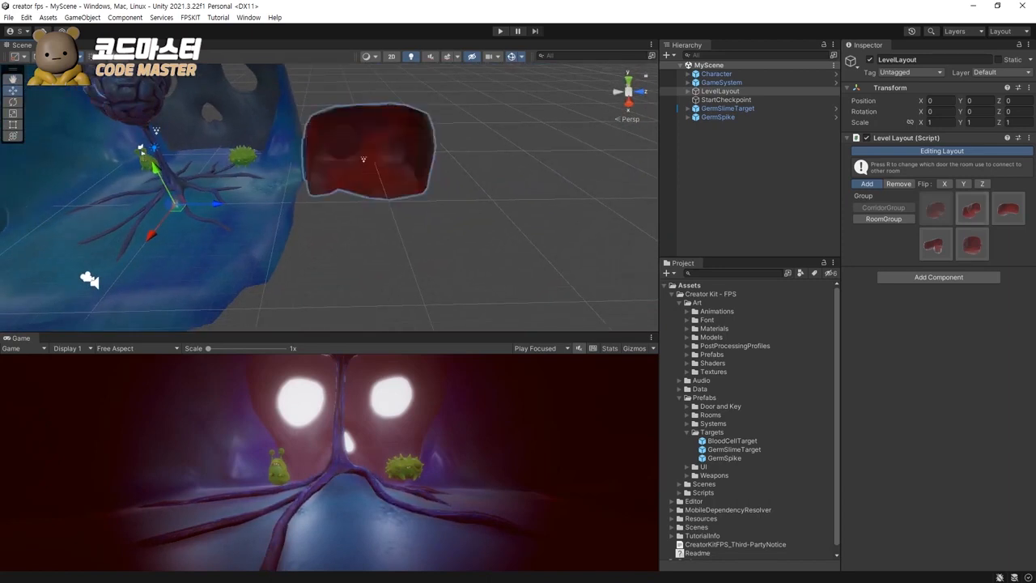
Step: Compare all five CorridorGroup pieces in the scene and return to the first, short corridor
click(1009, 209)
click(972, 243)
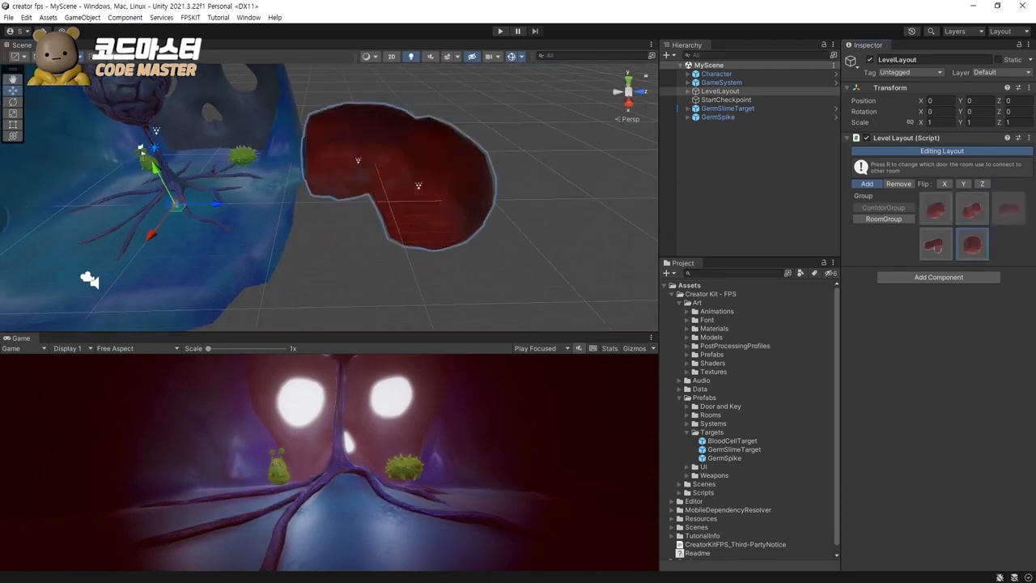
click(936, 244)
click(935, 209)
click(972, 209)
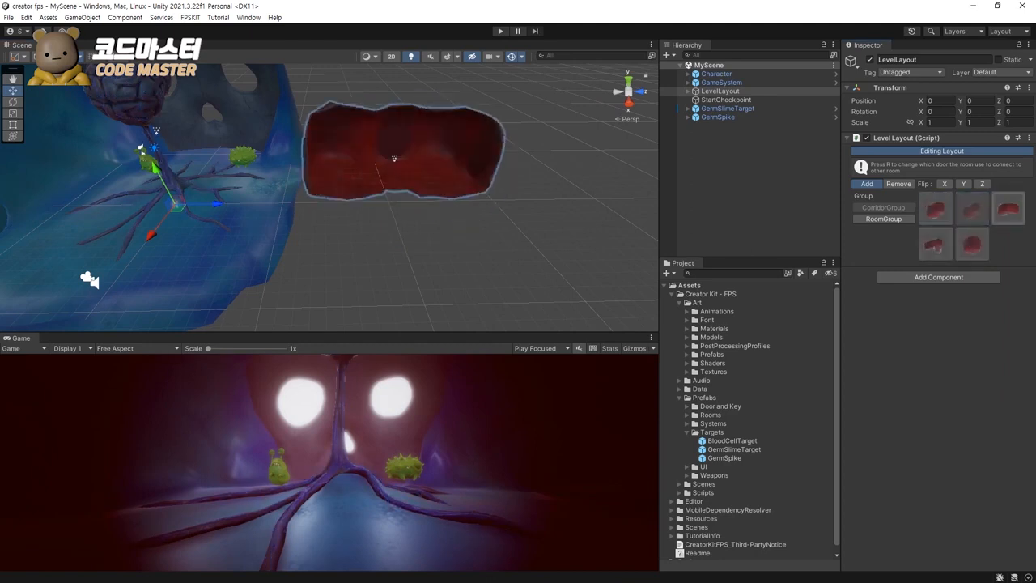
click(1009, 208)
click(972, 244)
click(936, 208)
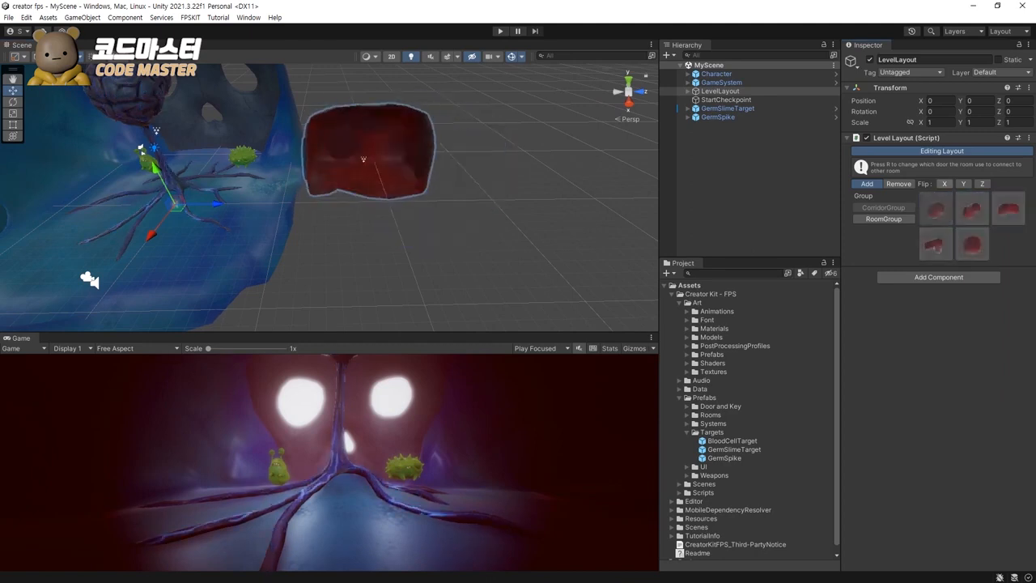
Step: Try flipping the short corridor along X and Y, and leave layout editing without placing it
click(945, 183)
click(963, 184)
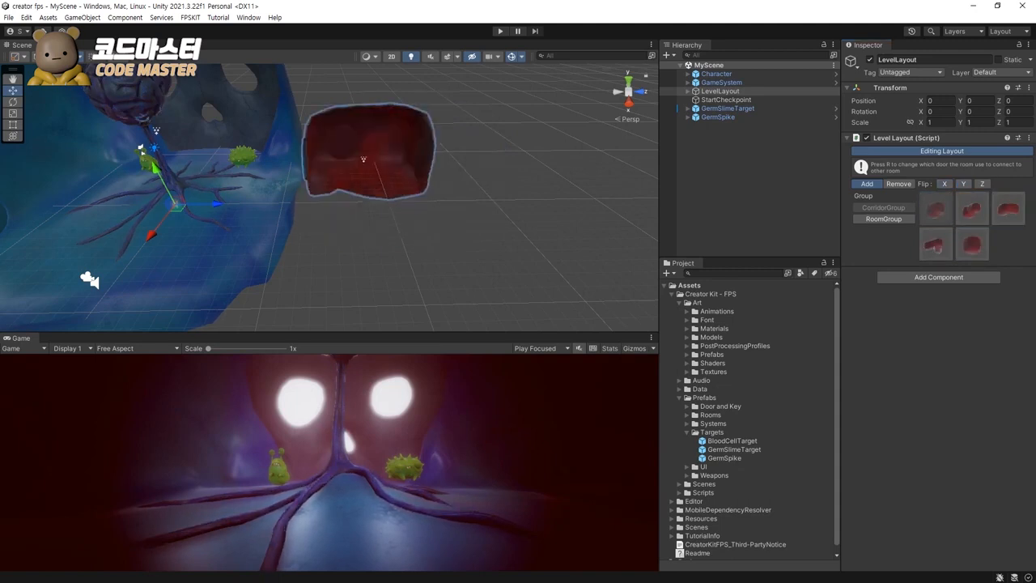
alt+drag(359, 195, 70, 234)
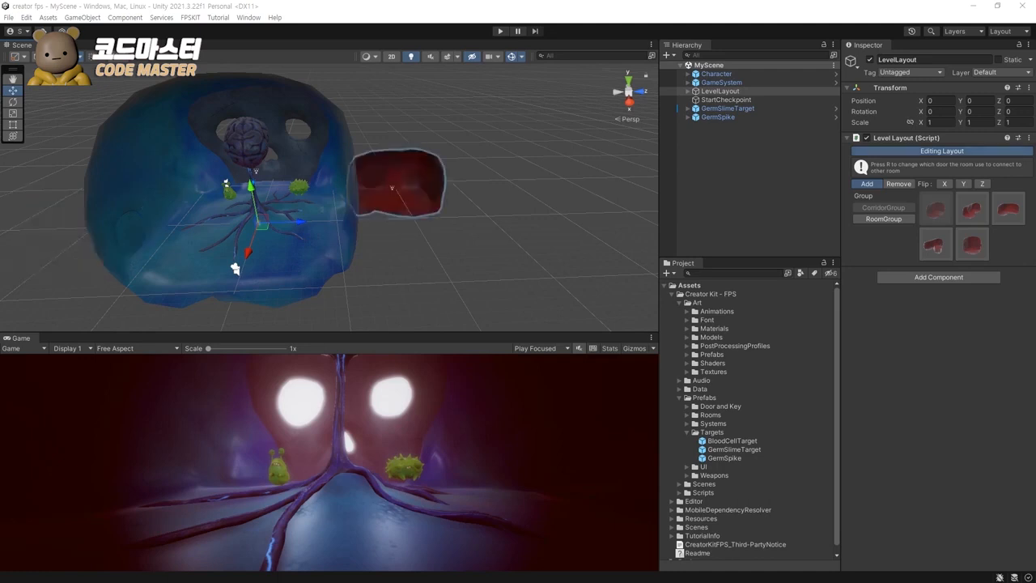
key(Escape)
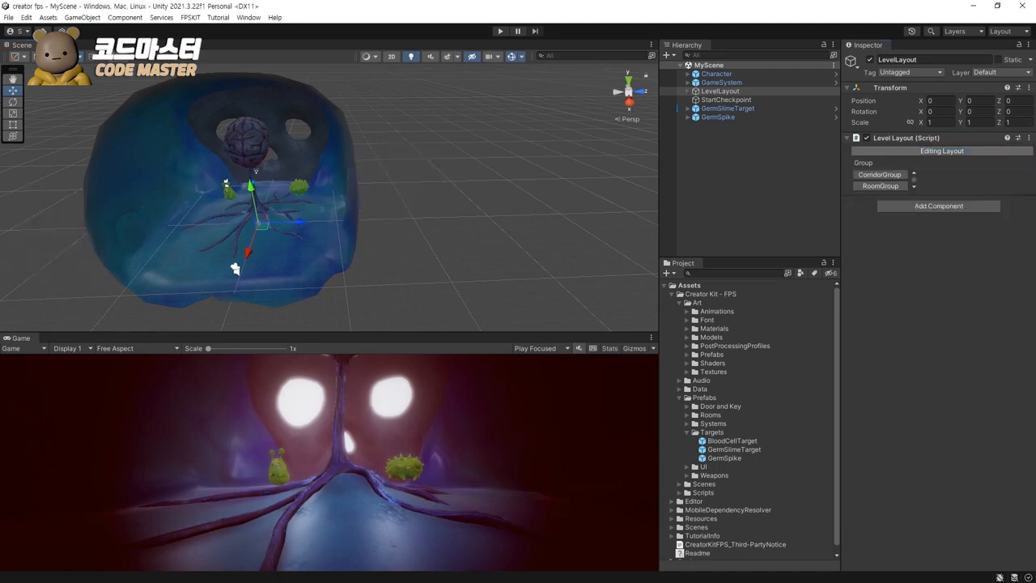
Step: Attach two CorridorMedium pieces in a row to the side exit of the blue brain room and save the scene
click(880, 185)
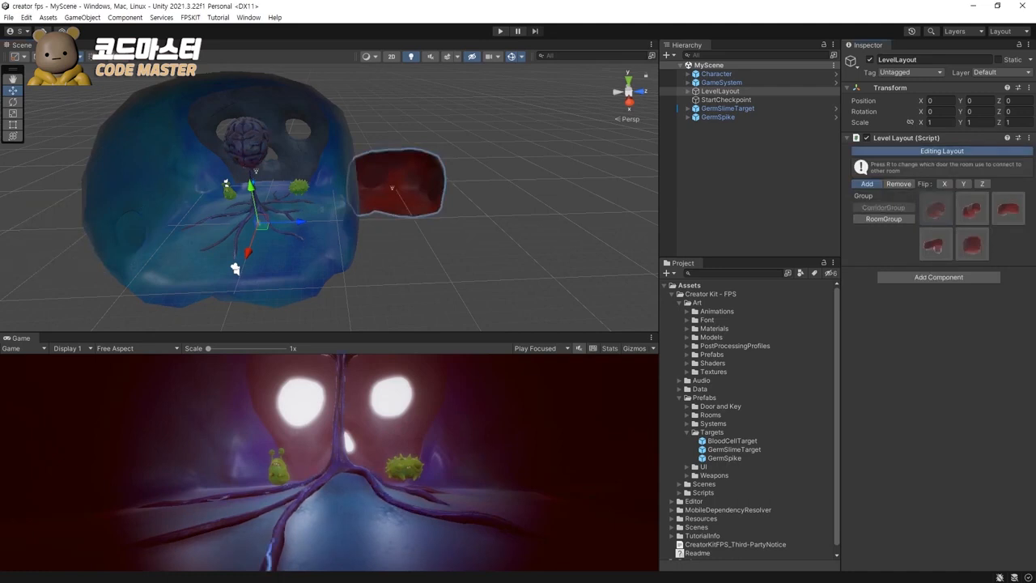
middle_drag(421, 234, 439, 244)
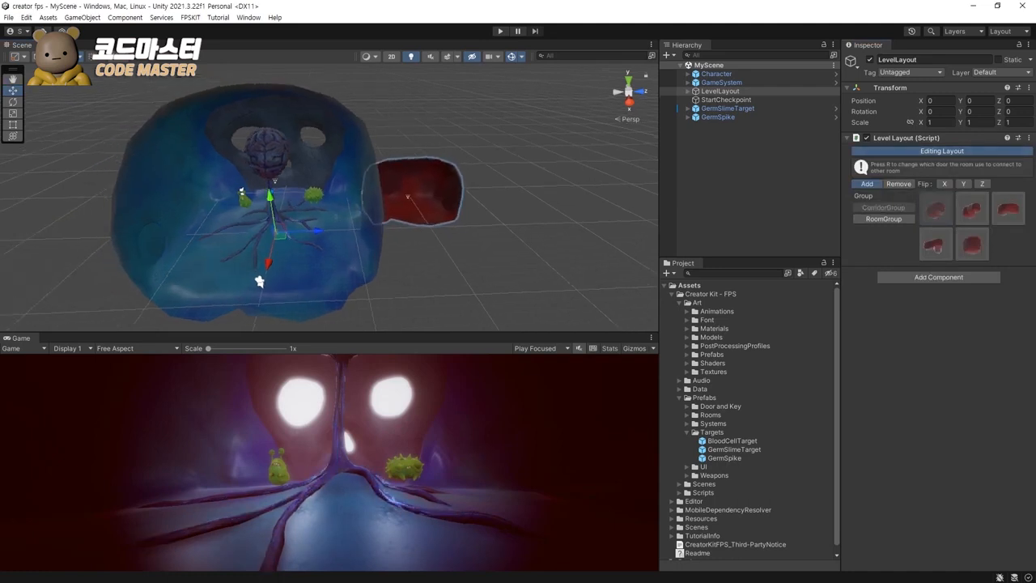
click(421, 197)
click(498, 195)
key(r)
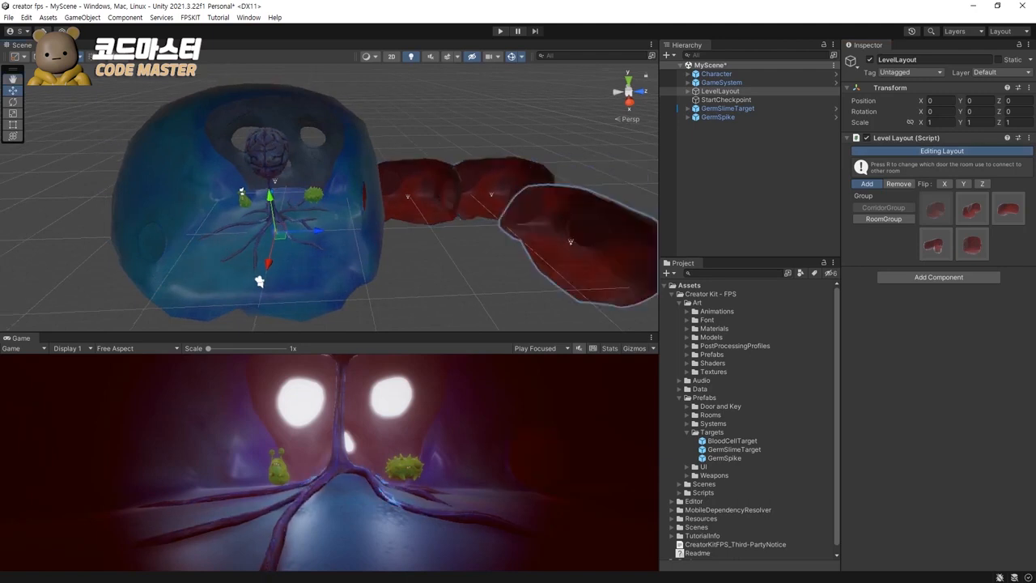
key(ctrl+s)
click(942, 152)
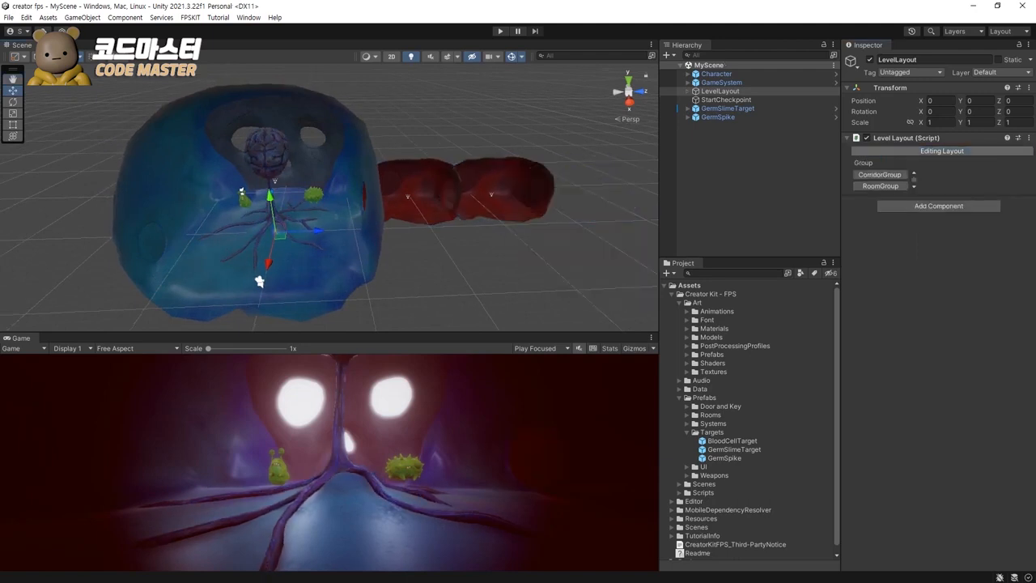
Step: Resume layout editing on LevelLayout and choose the blue brain room from RoomGroup for the open corridor end
middle_drag(437, 194, 352, 231)
scroll(353, 231, down, 5)
mouse_move(352, 230)
alt+mouse_down()
mouse_move(137, 227)
mouse_move(364, 223)
alt+mouse_up()
scroll(365, 222, up, 3)
click(425, 217)
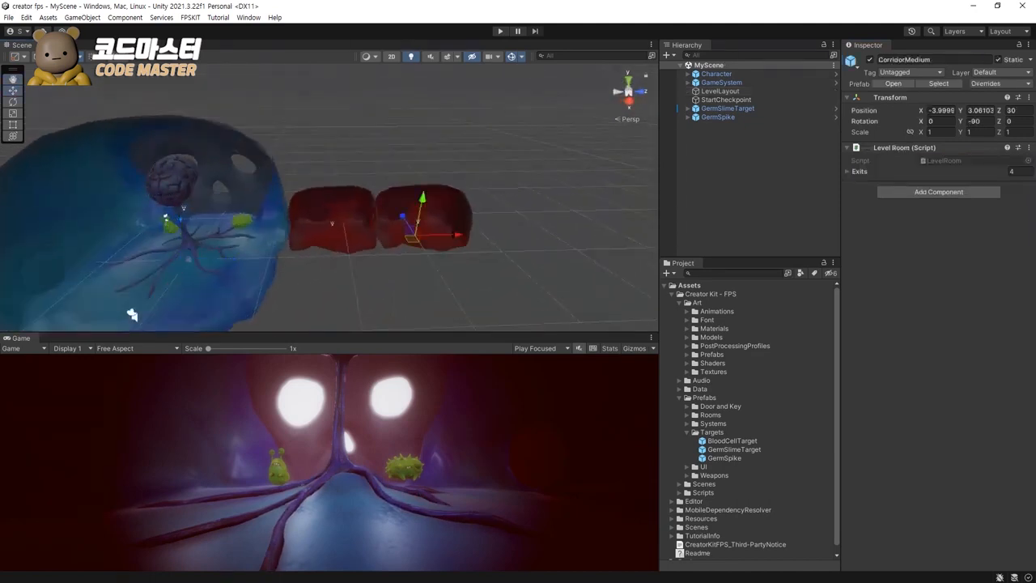
click(132, 315)
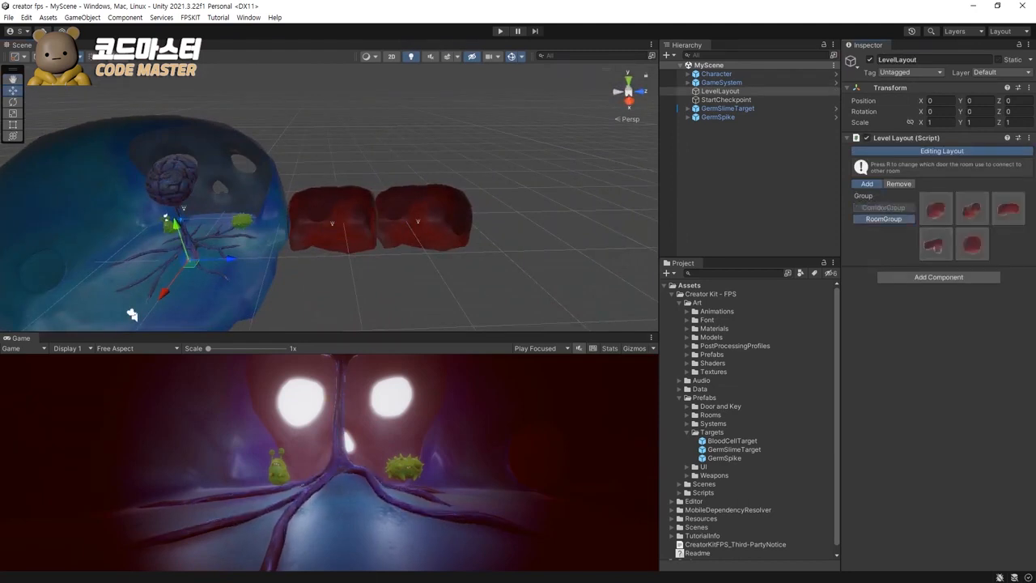
click(935, 209)
middle_drag(485, 212, 293, 205)
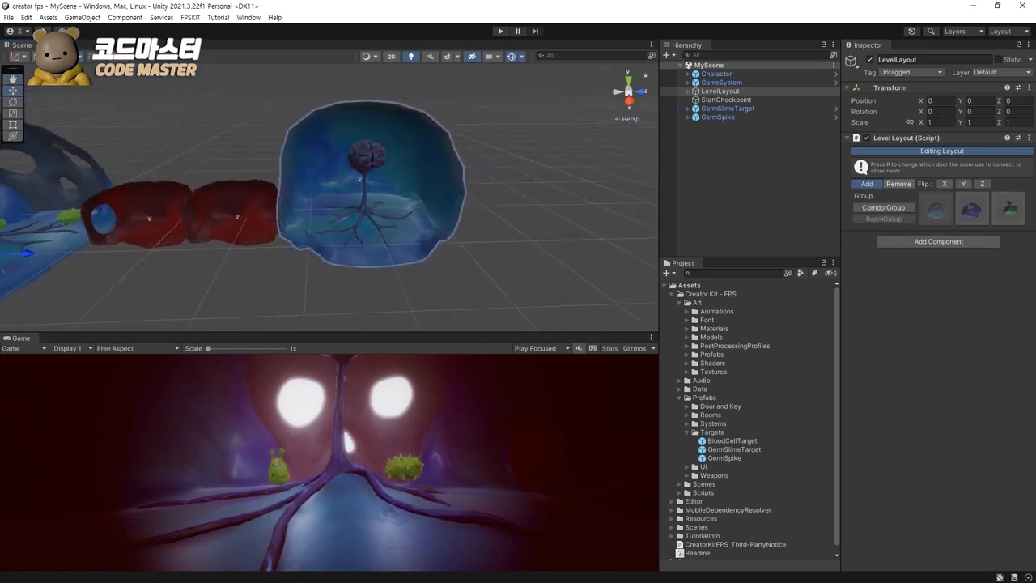
Step: Attach a second blue brain room to the corridor end, switching its connecting door, and save the scene
click(972, 209)
click(1010, 209)
middle_drag(100, 242, 185, 225)
key(r)
middle_drag(451, 157, 251, 153)
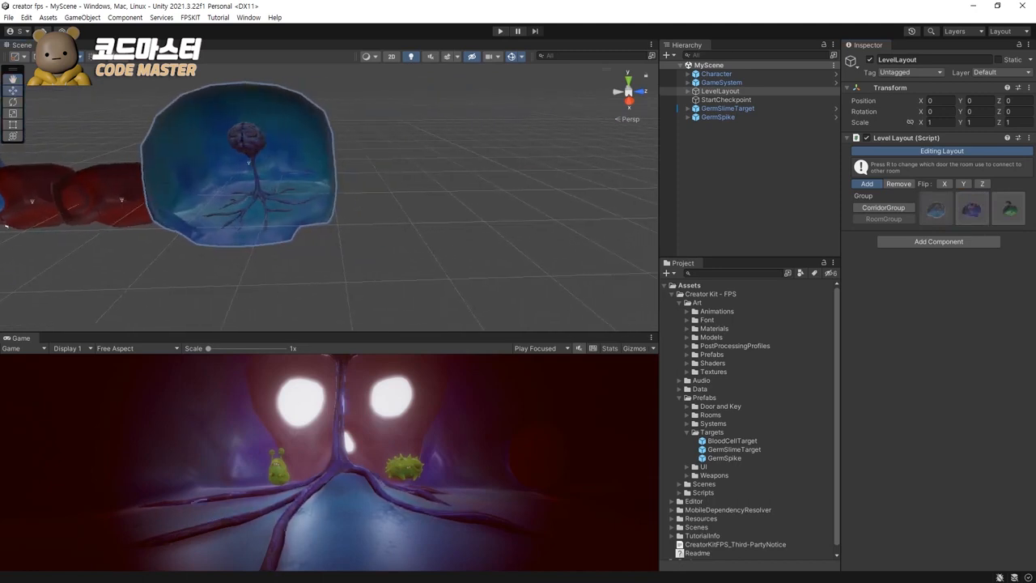
click(251, 153)
key(ctrl+s)
Step: Attach a winding chain of CorridorCube pieces from CorridorGroup to the far exit of the second brain room
click(883, 207)
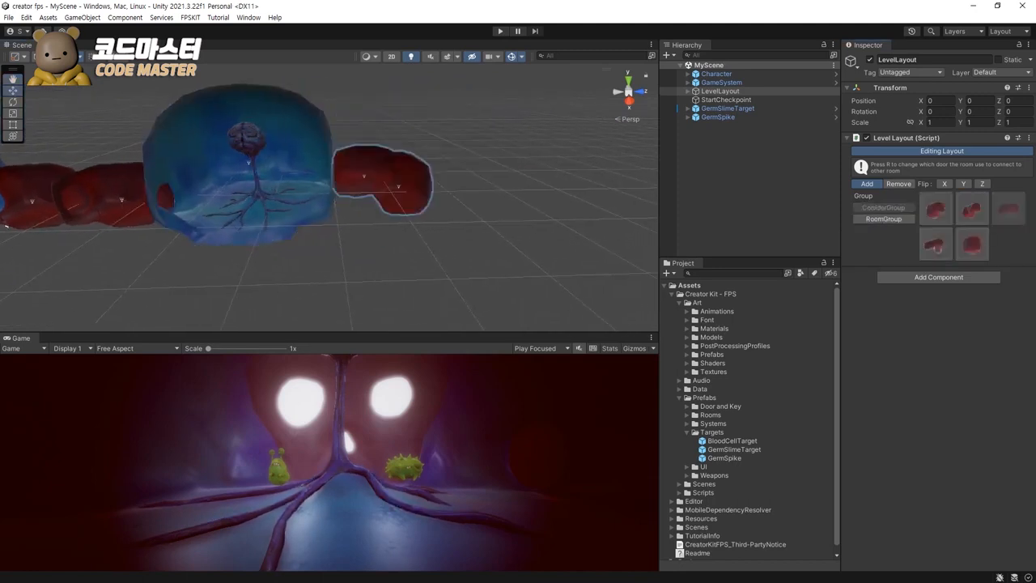
click(972, 245)
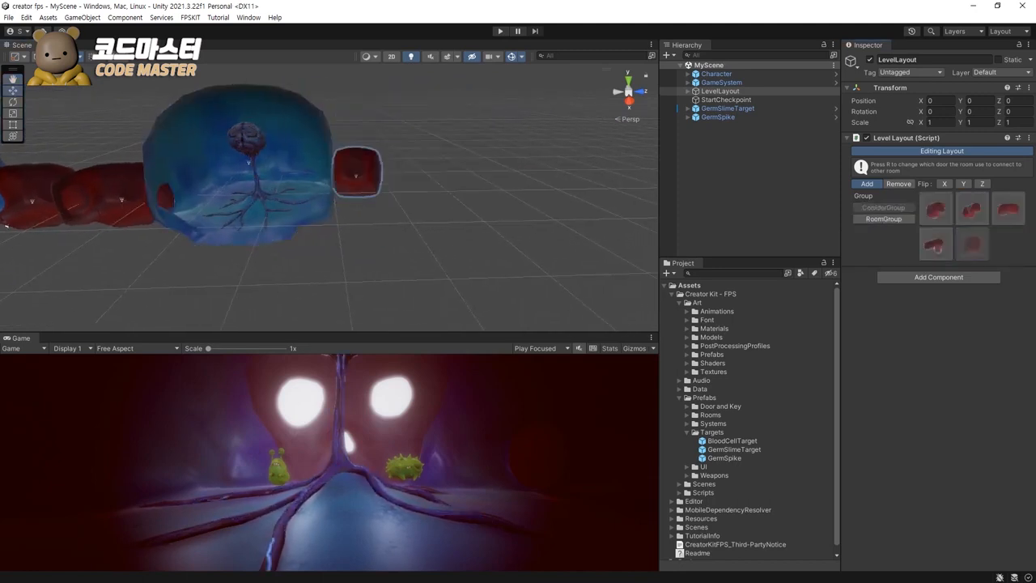
click(357, 171)
alt+drag(364, 171, 364, 202)
click(356, 246)
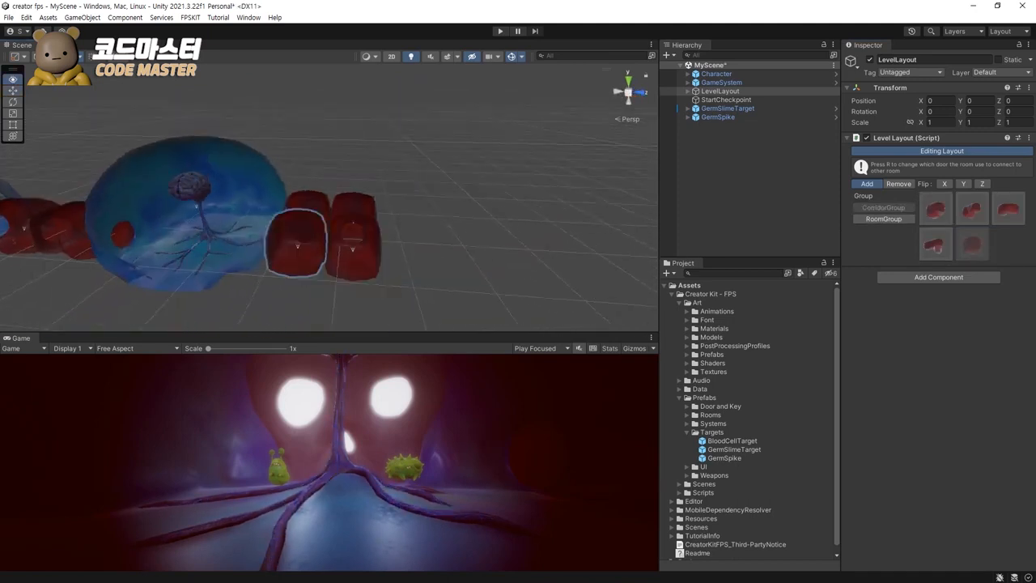
scroll(356, 259, down, 7)
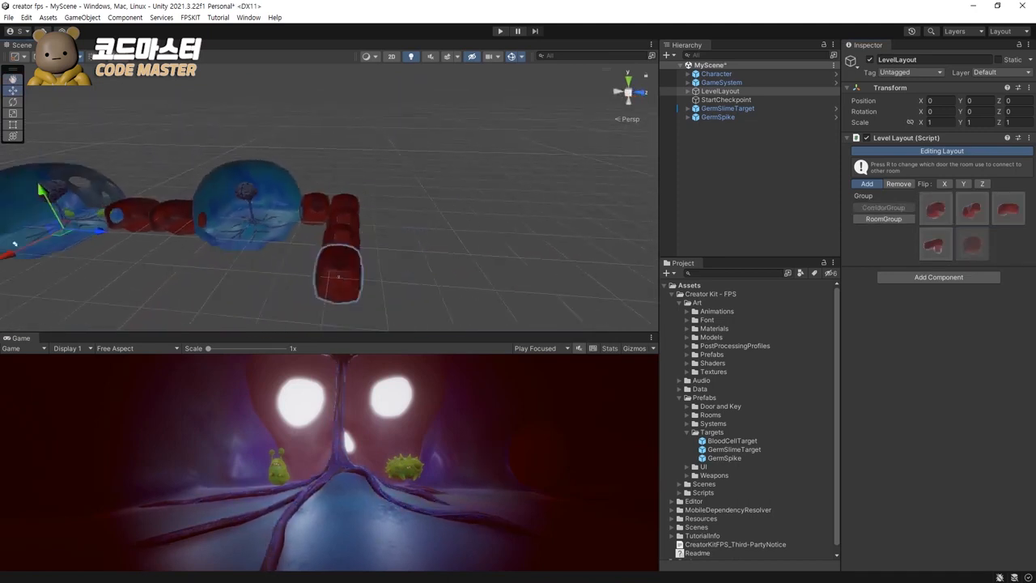
click(343, 273)
mouse_move(348, 271)
middle_down()
mouse_move(396, 200)
mouse_move(357, 261)
middle_up()
click(429, 206)
Step: Attach the forked corridor piece to the end of the cube chain and a CorridorMedium to each of its branches
click(935, 245)
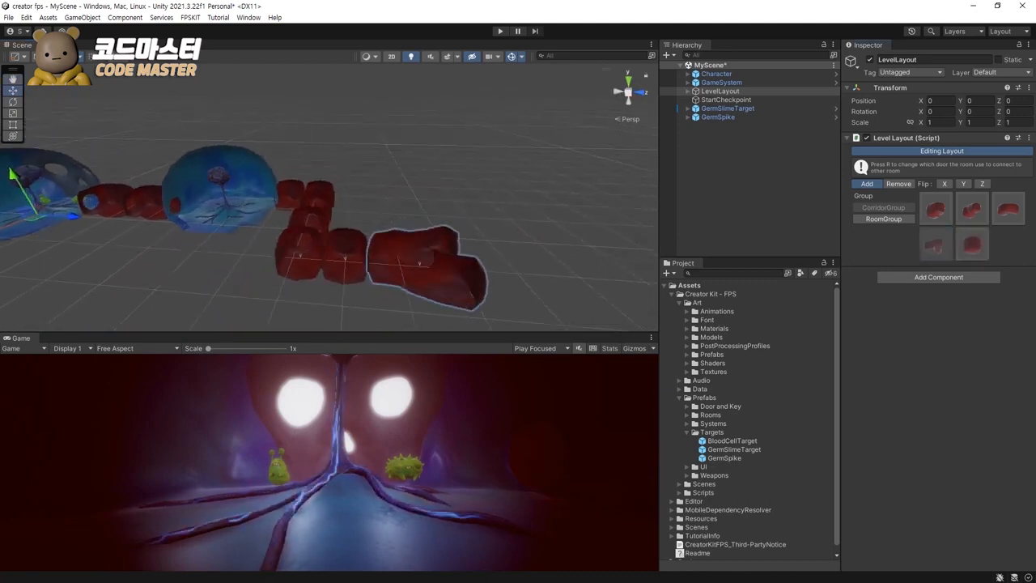
click(424, 267)
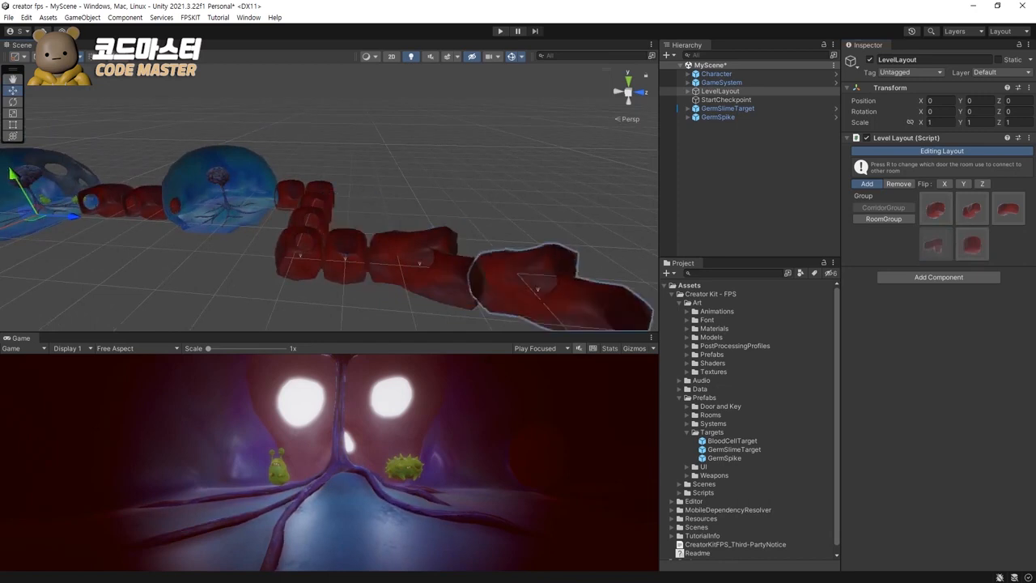
click(936, 209)
click(492, 253)
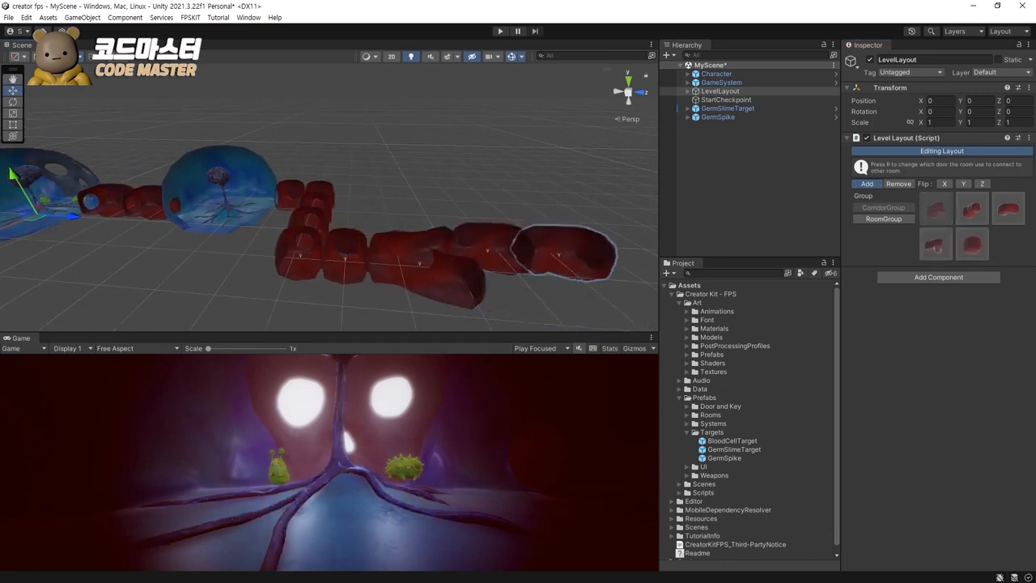
alt+drag(502, 255, 485, 300)
Step: Attach two purple heart rooms from RoomGroup to the ends of the forked corridor branches
click(884, 218)
click(971, 209)
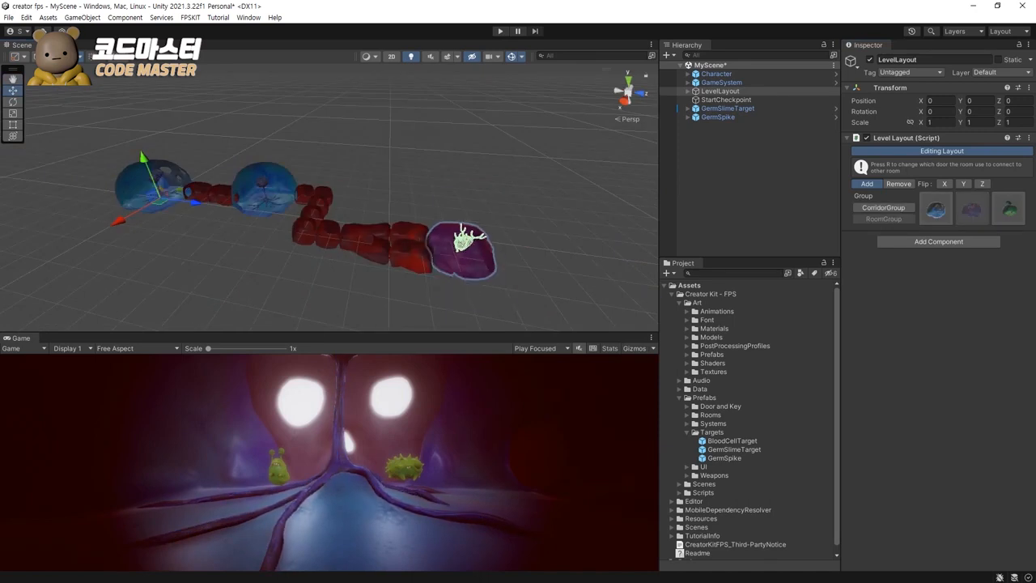
click(467, 244)
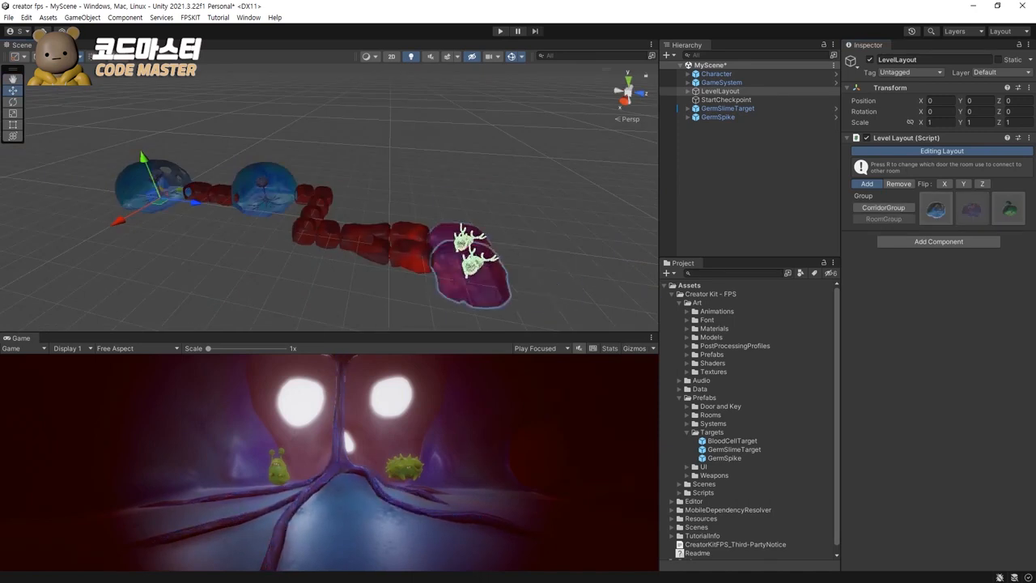
click(488, 260)
alt+drag(506, 271, 364, 247)
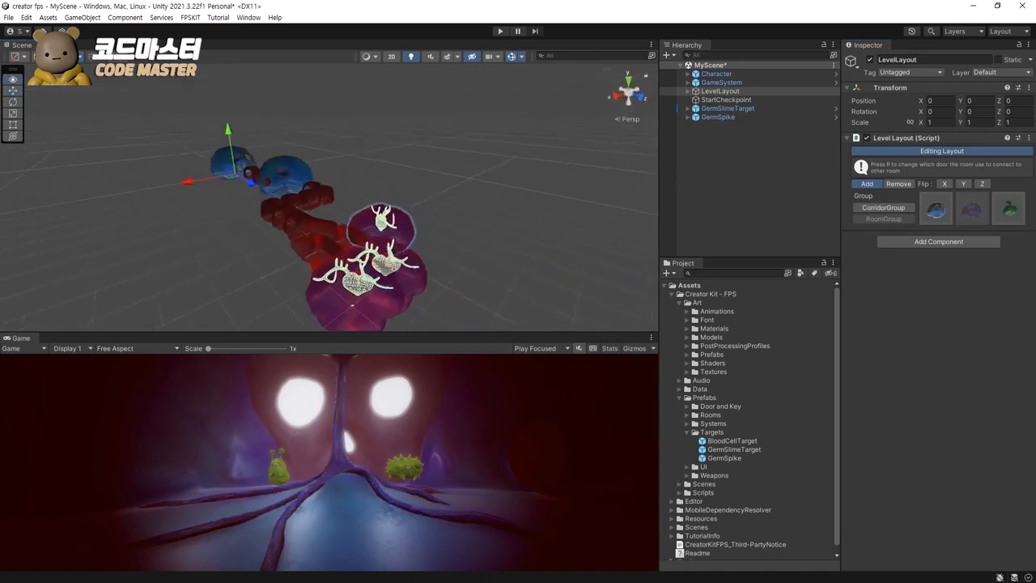
Step: Attach green stomach rooms to the exits of the heart rooms, saving the scene with layout editing switched off
scroll(364, 248, down, 4)
click(1008, 208)
click(340, 265)
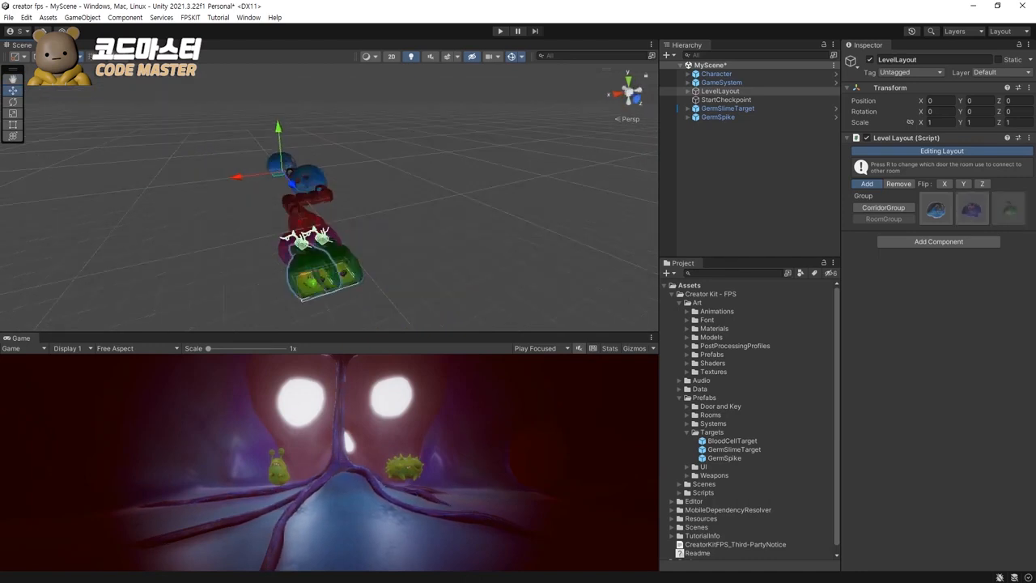
alt+drag(303, 263, 518, 243)
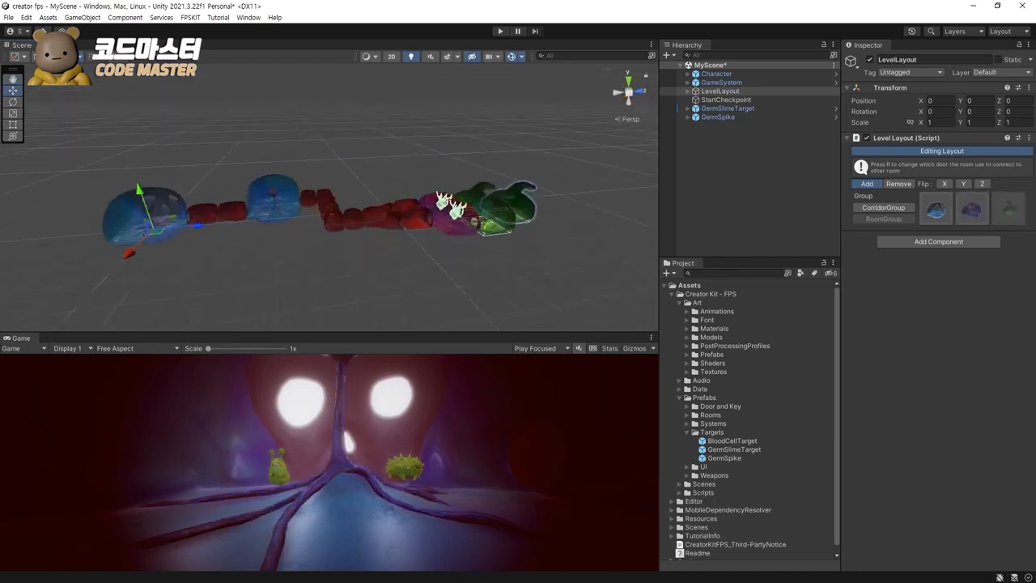
alt+drag(324, 227, 429, 191)
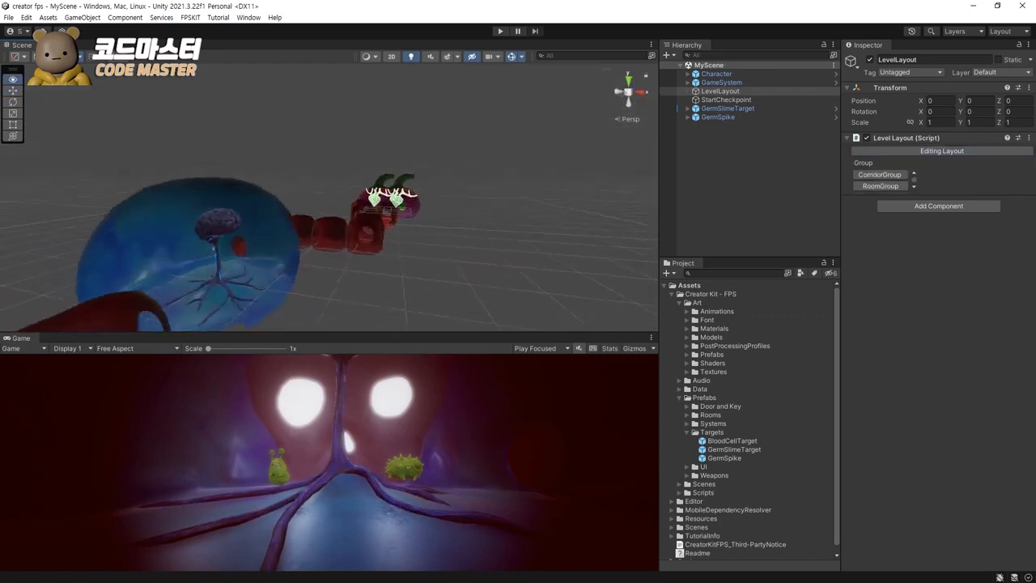
Step: Examine the inside of the first corridors and the blue brain rooms in the scene view
scroll(386, 324, up, 3)
middle_drag(386, 323, 356, 190)
scroll(329, 198, up, 10)
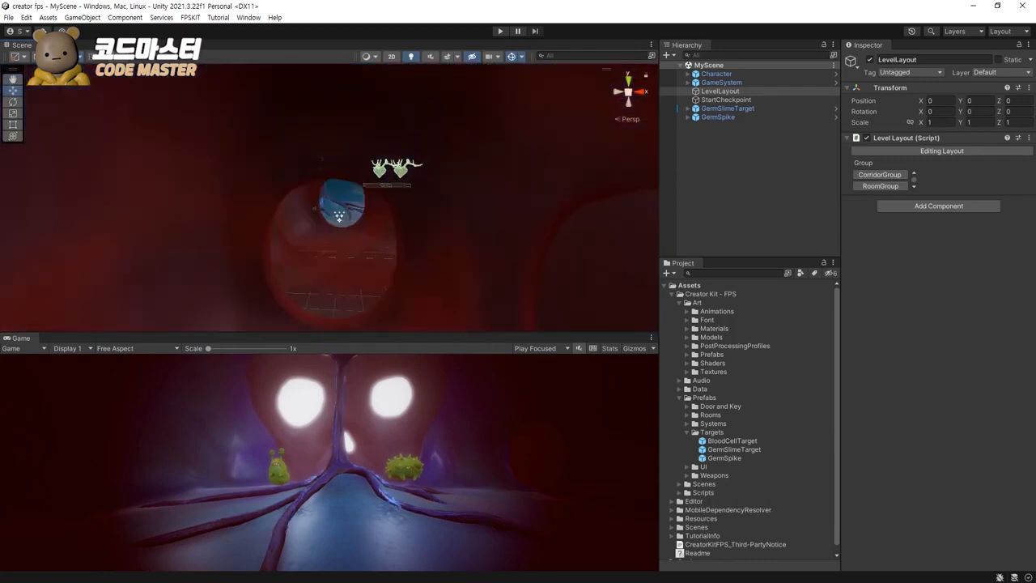
scroll(329, 197, up, 3)
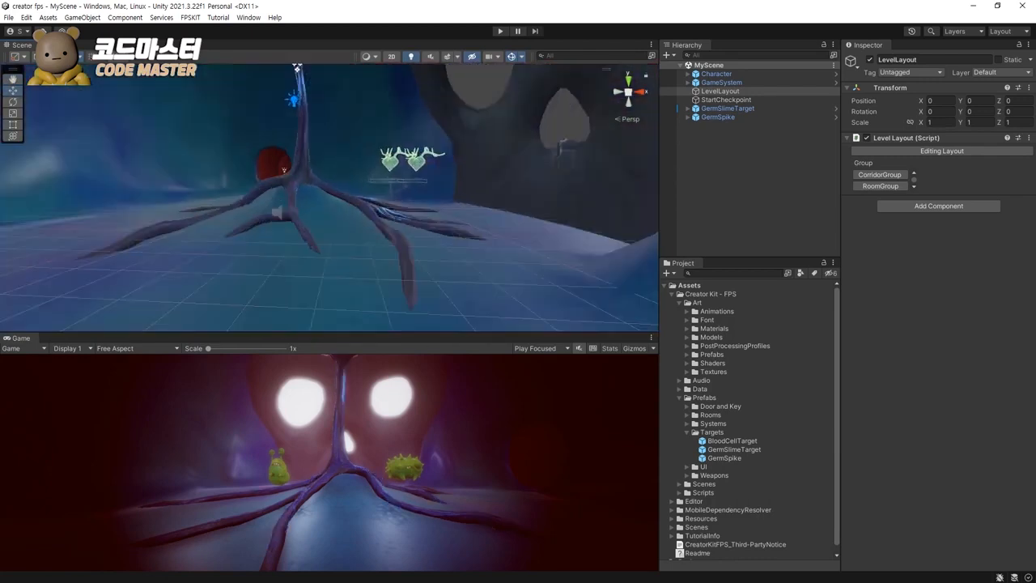
middle_drag(323, 178, 418, 291)
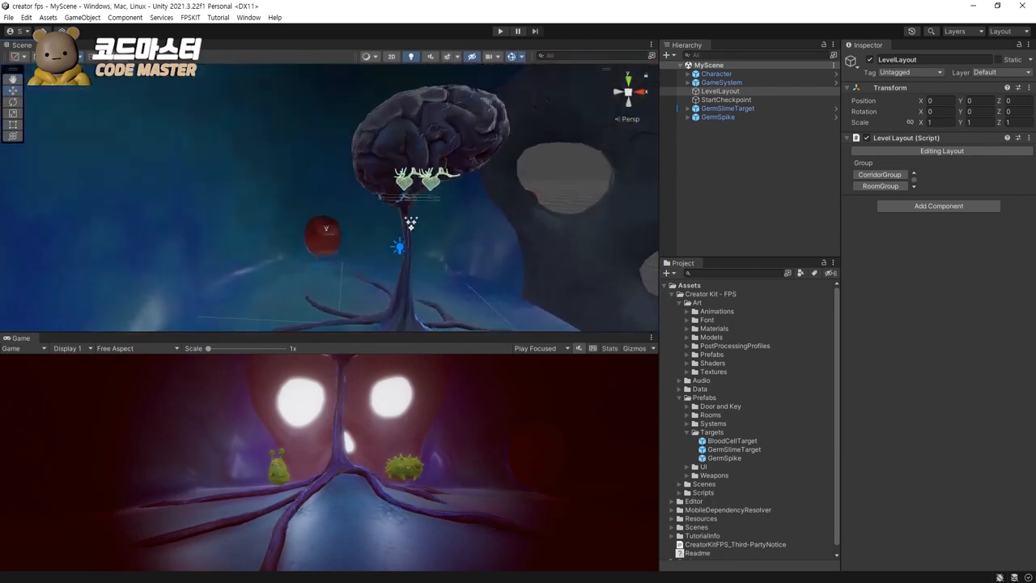
scroll(461, 243, up, 4)
middle_drag(404, 243, 319, 273)
scroll(343, 166, up, 4)
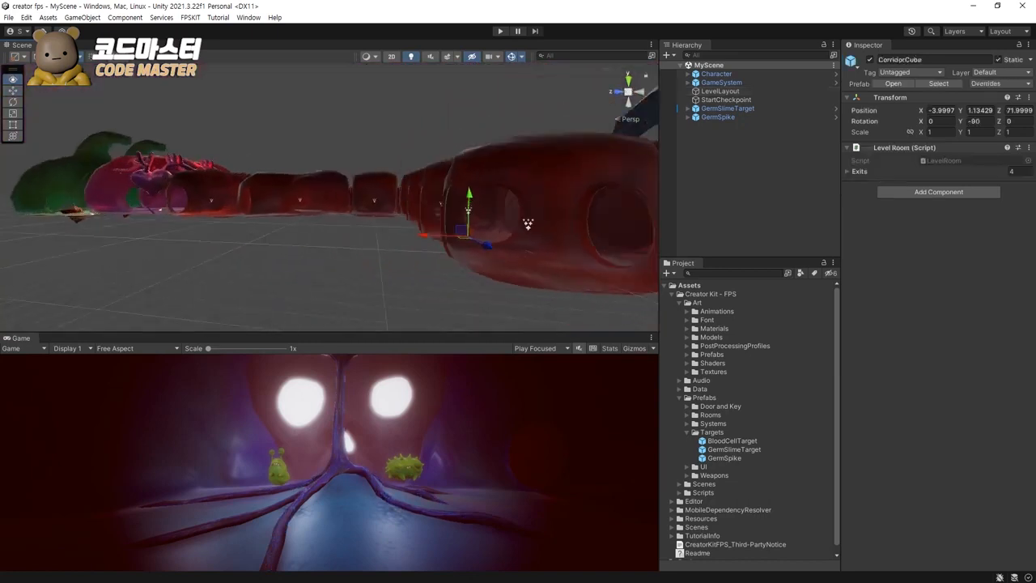
Step: Examine the corridor chain from above, following it from the cube pieces to the heart and stomach rooms
alt+drag(332, 174, 365, 255)
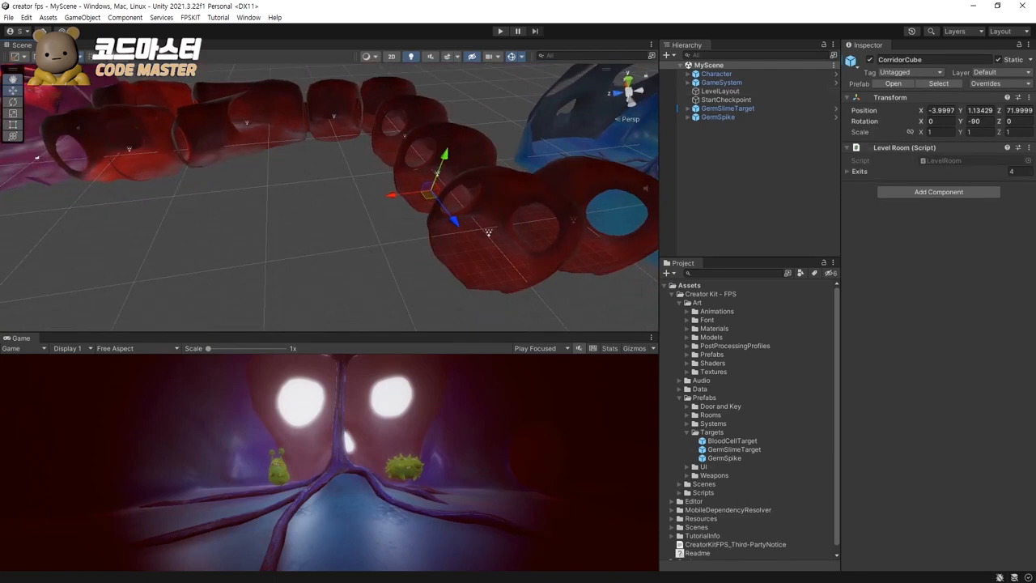
middle_drag(364, 215, 421, 304)
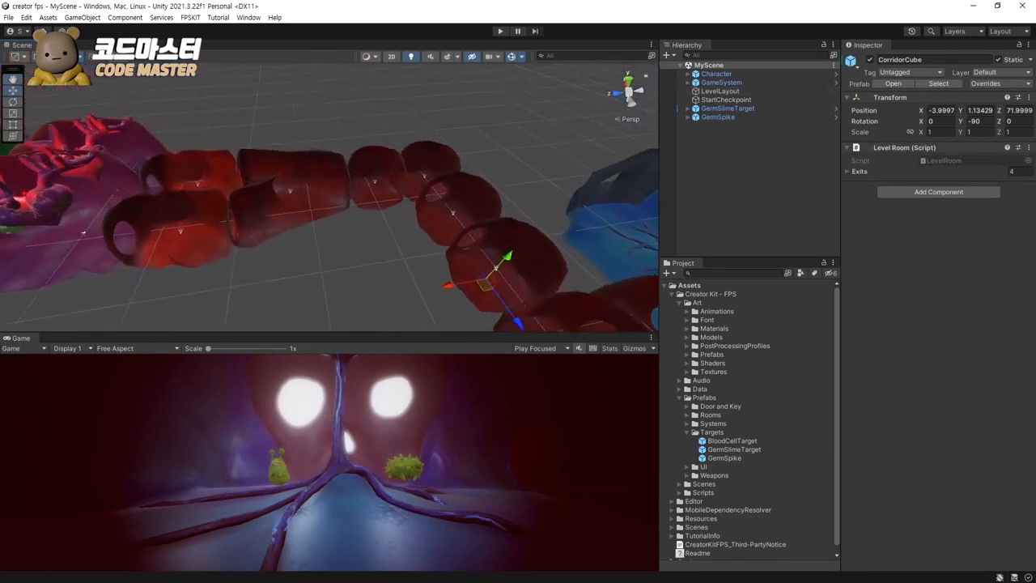
middle_drag(365, 243, 510, 267)
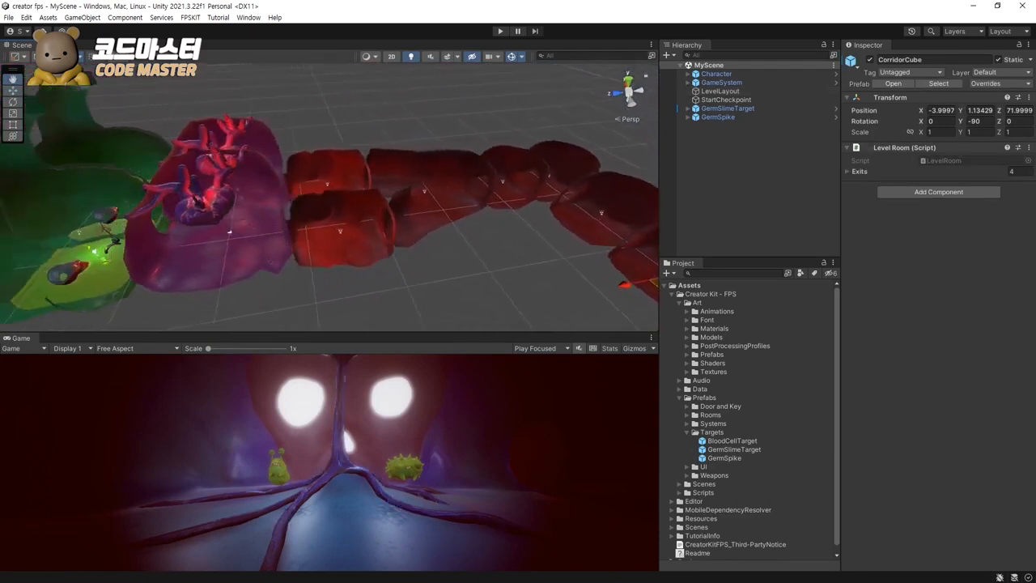
middle_drag(324, 210, 494, 207)
scroll(330, 202, up, 5)
middle_drag(308, 234, 371, 190)
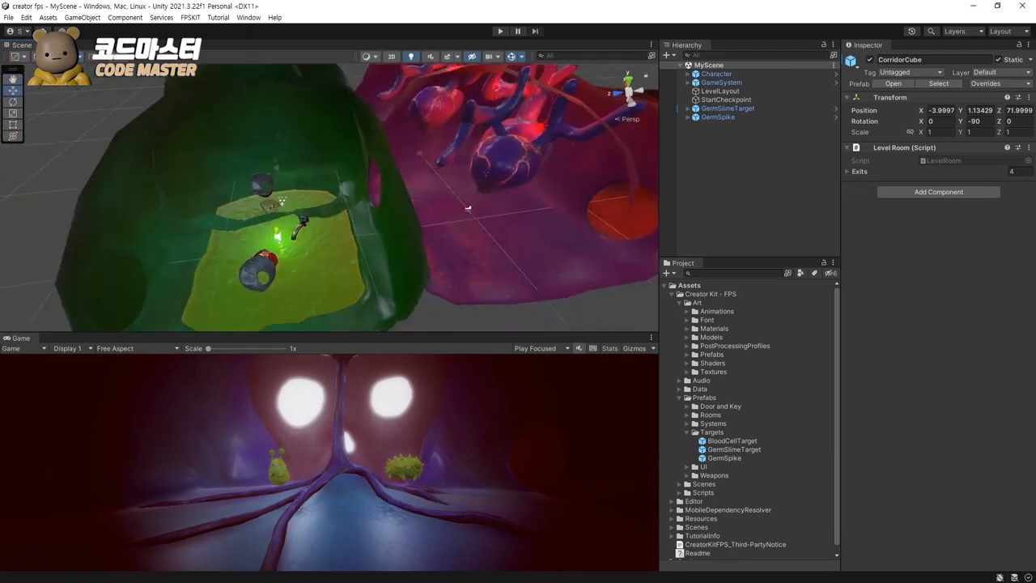
Step: Examine the interior of the green stomach rooms up close, including the pool and the objects in it
scroll(356, 199, up, 3)
alt+drag(324, 202, 526, 162)
alt+drag(364, 202, 381, 190)
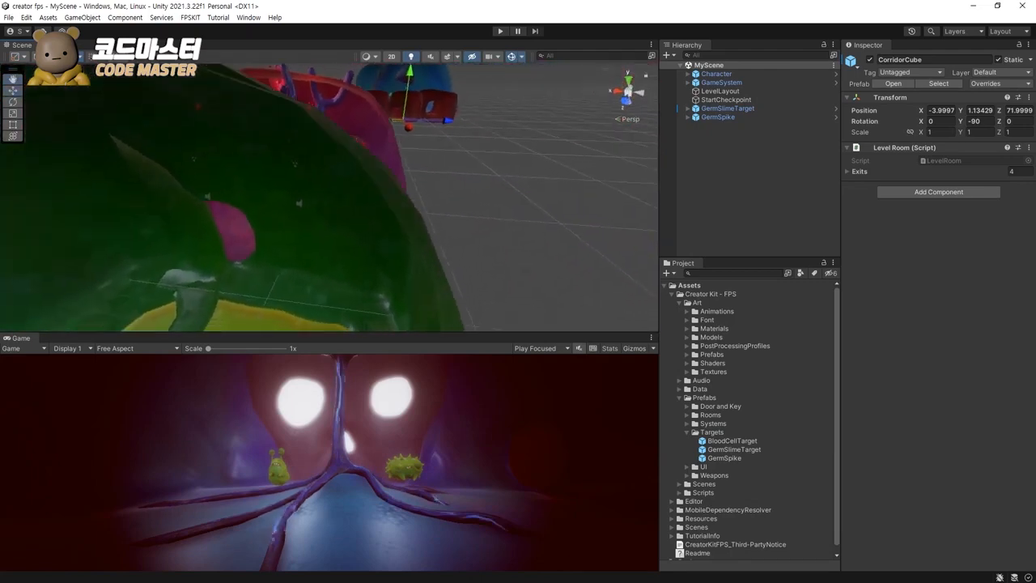
scroll(330, 198, up, 4)
middle_drag(313, 267, 338, 190)
scroll(338, 190, up, 3)
scroll(339, 195, down, 4)
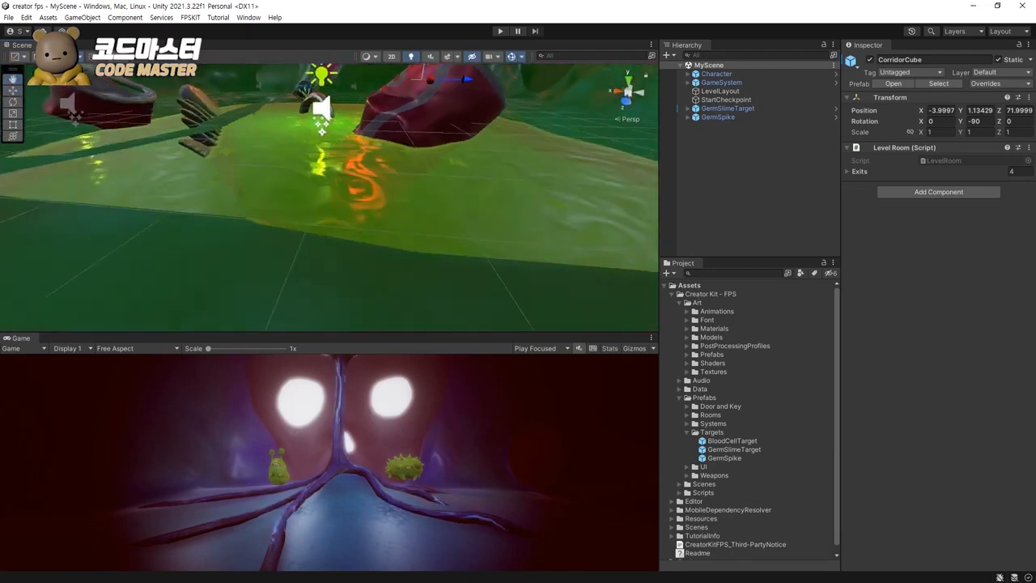
scroll(339, 194, down, 4)
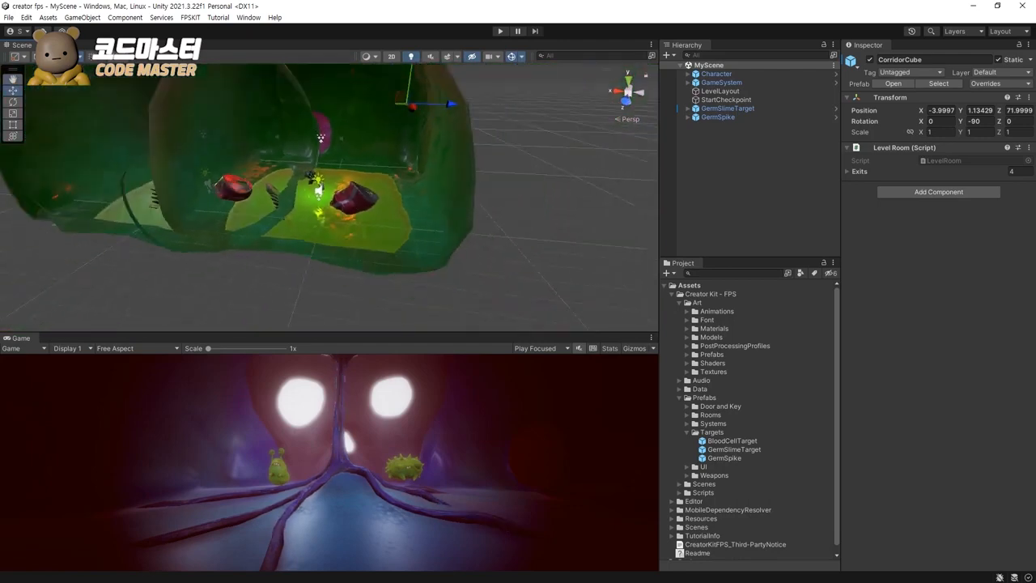
Step: Select the LevelLayout object with the heart and stomach rooms in view
alt+drag(324, 194, 462, 214)
middle_drag(243, 210, 356, 299)
scroll(356, 300, down, 3)
alt+drag(267, 287, 497, 163)
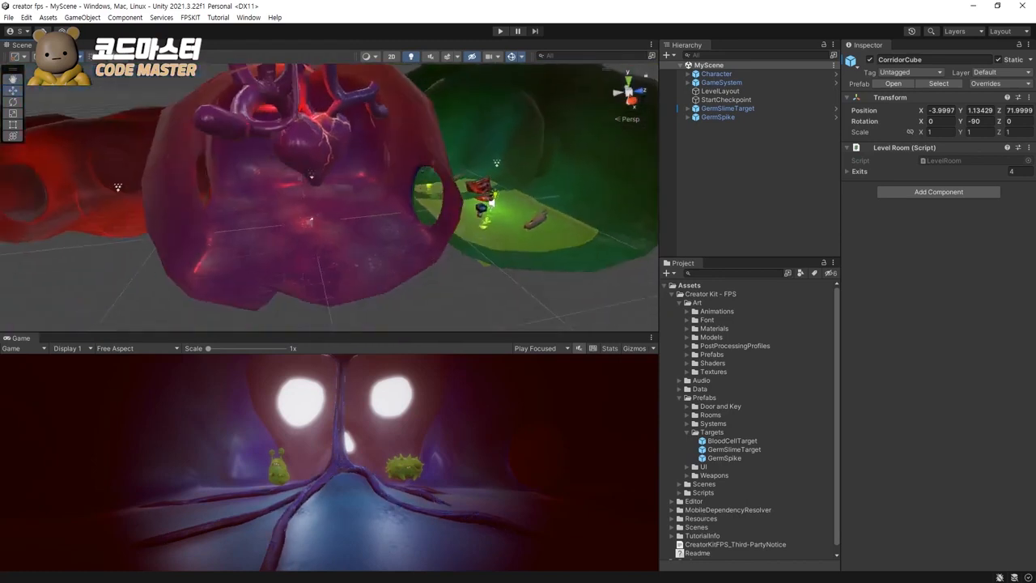
click(720, 91)
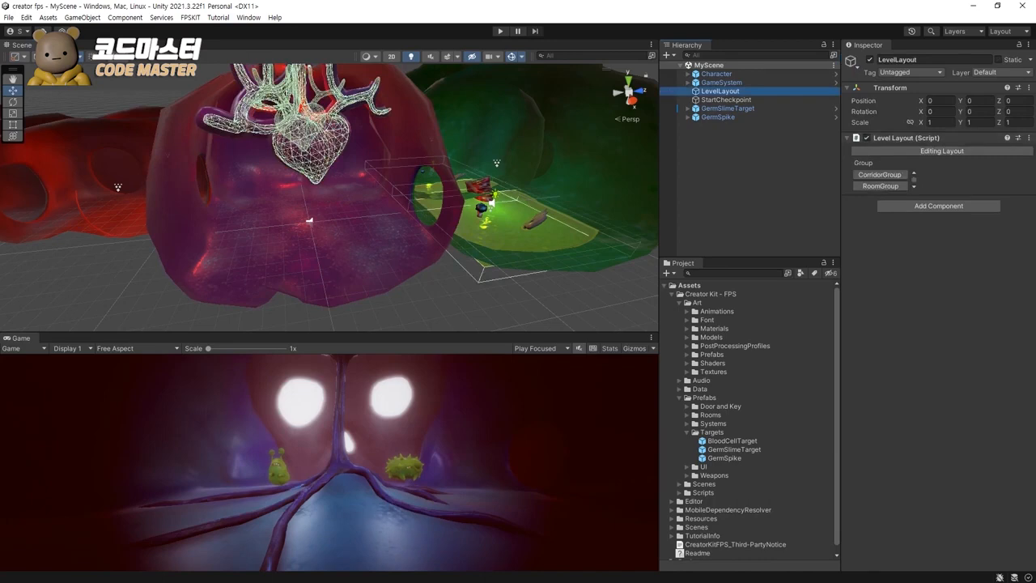
scroll(330, 187, down, 5)
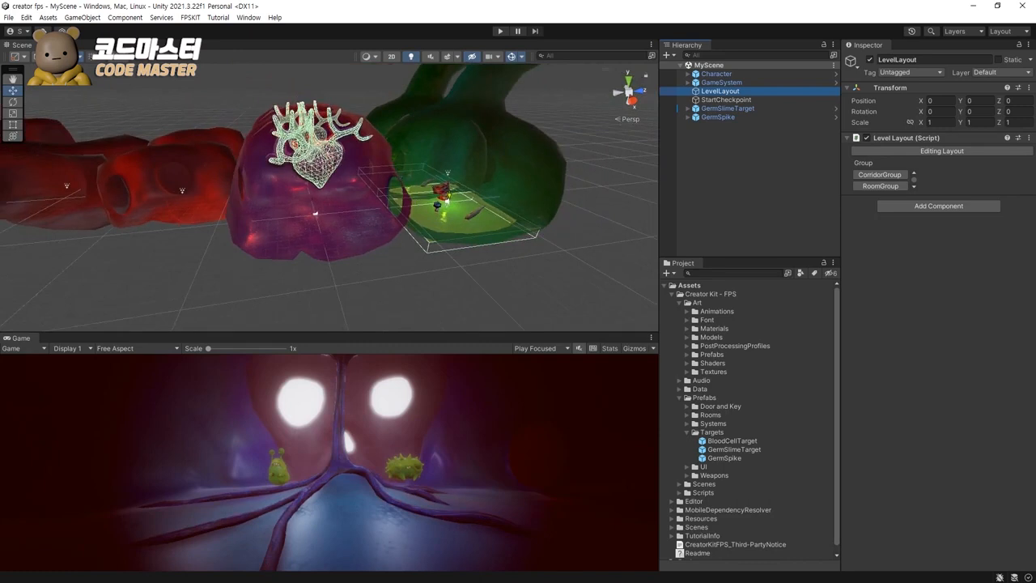
Step: Save MyScene with the attached heart and stomach rooms
middle_drag(330, 186, 327, 208)
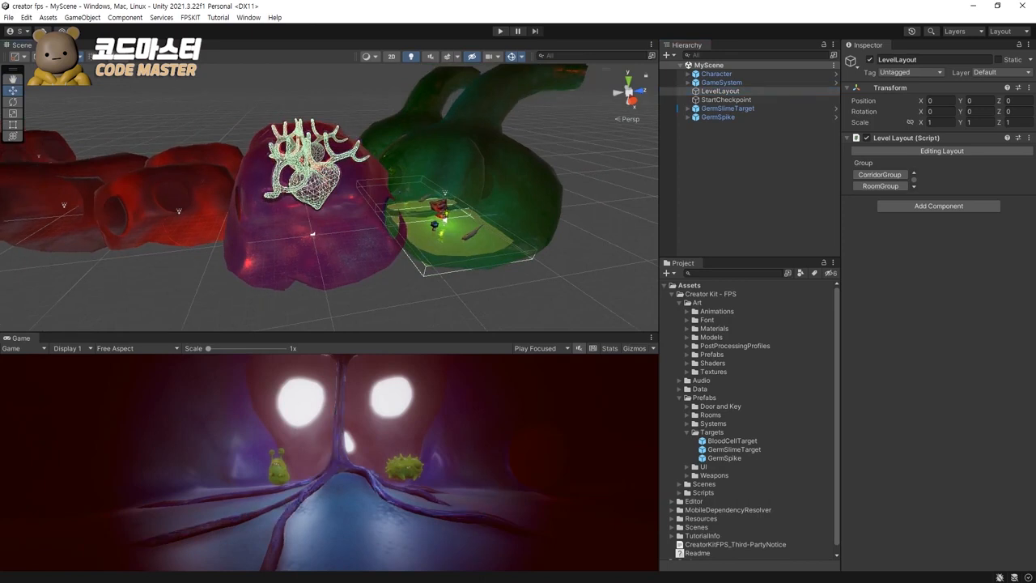
click(8, 17)
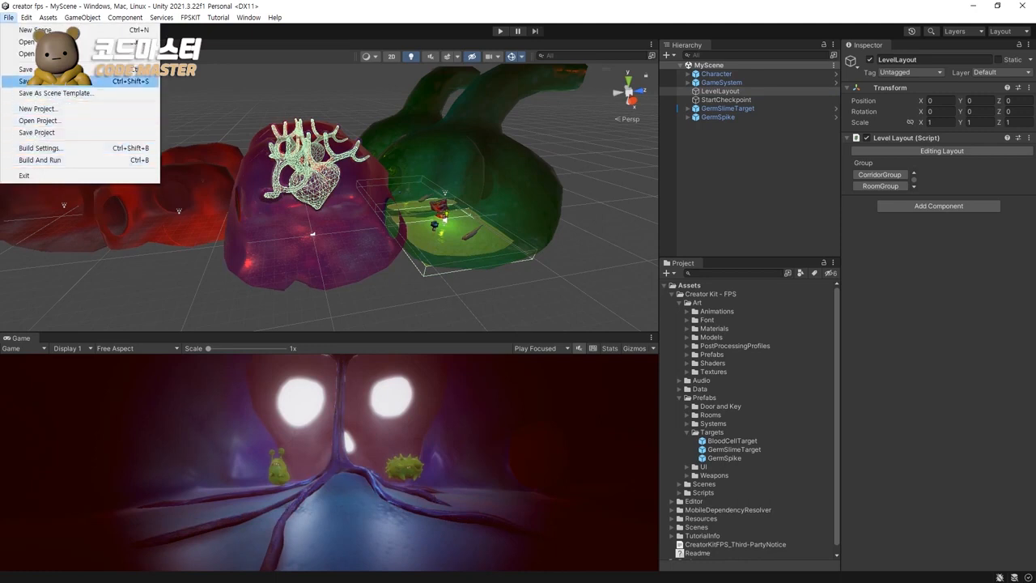
click(134, 70)
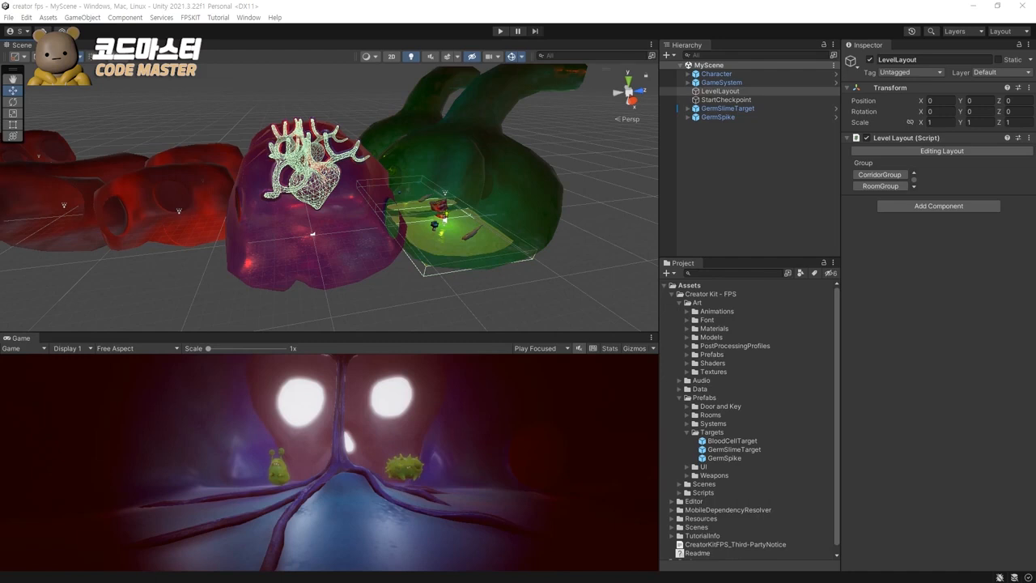
Step: Collapse the Art folder inside Creator Kit - FPS and leave its Prefabs folder expanded
click(711, 293)
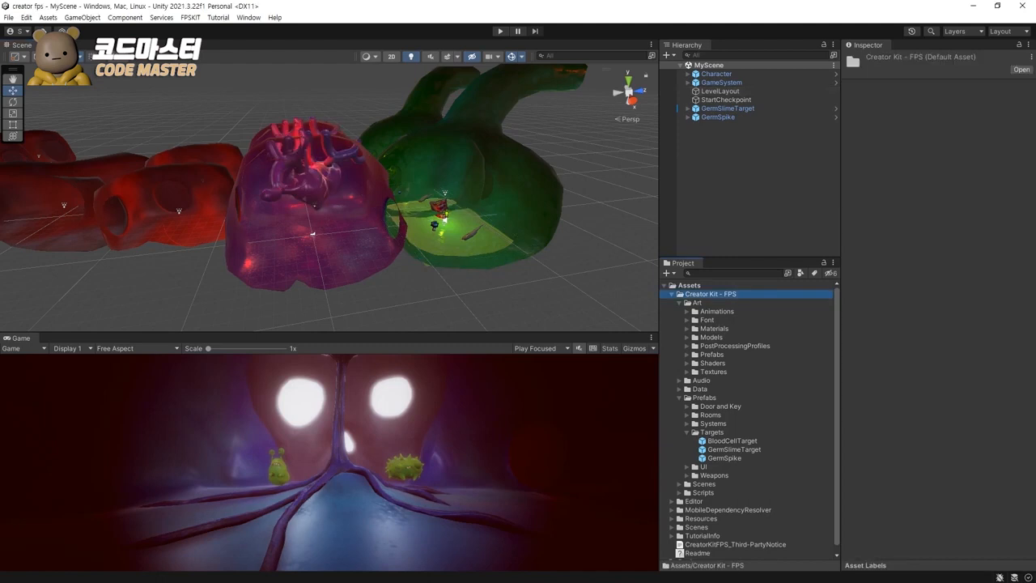
key(Left)
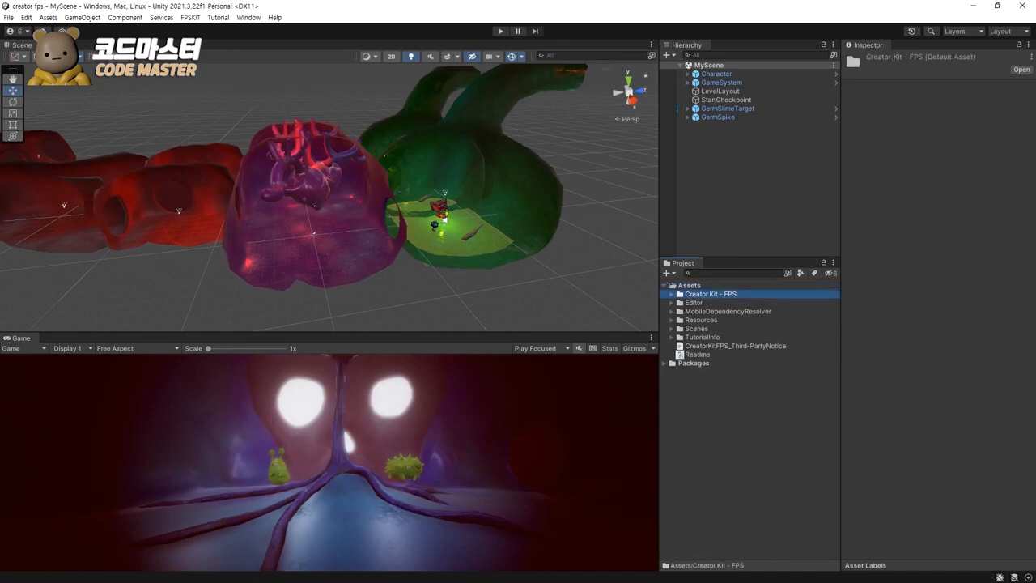
key(Right)
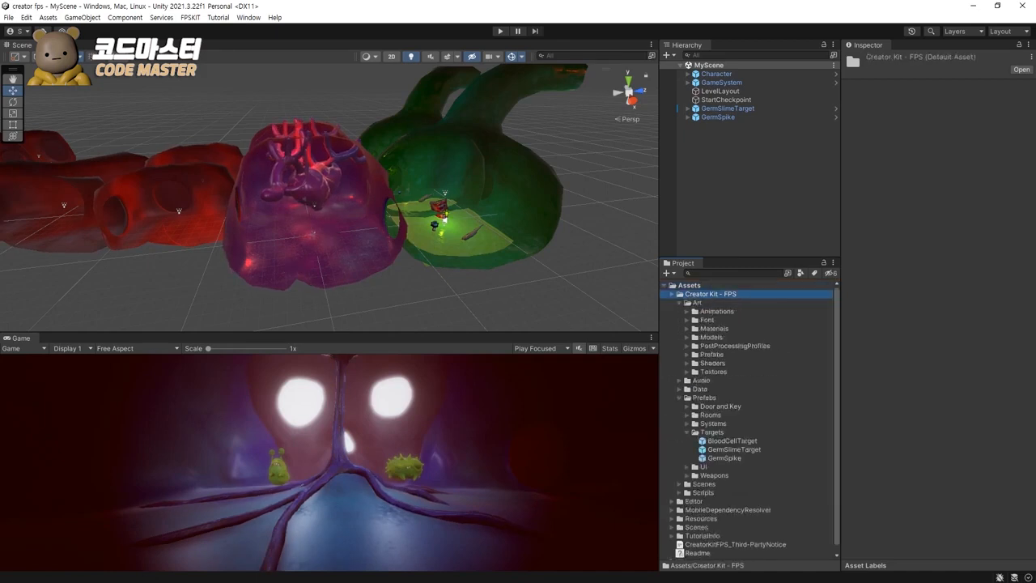
key(Down)
key(Left)
key(Down)
key(Down)
key(Down)
key(Left)
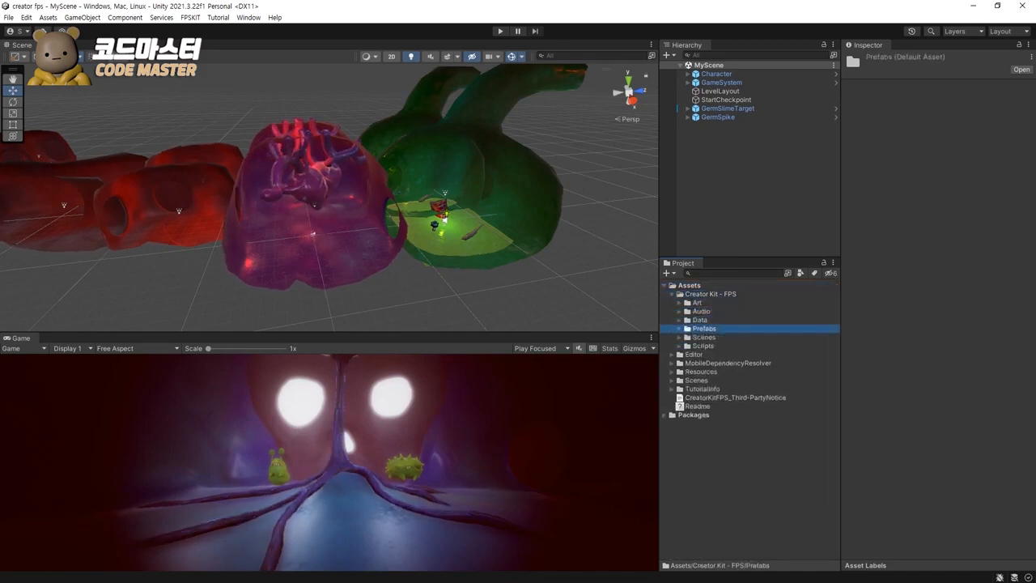
key(Down)
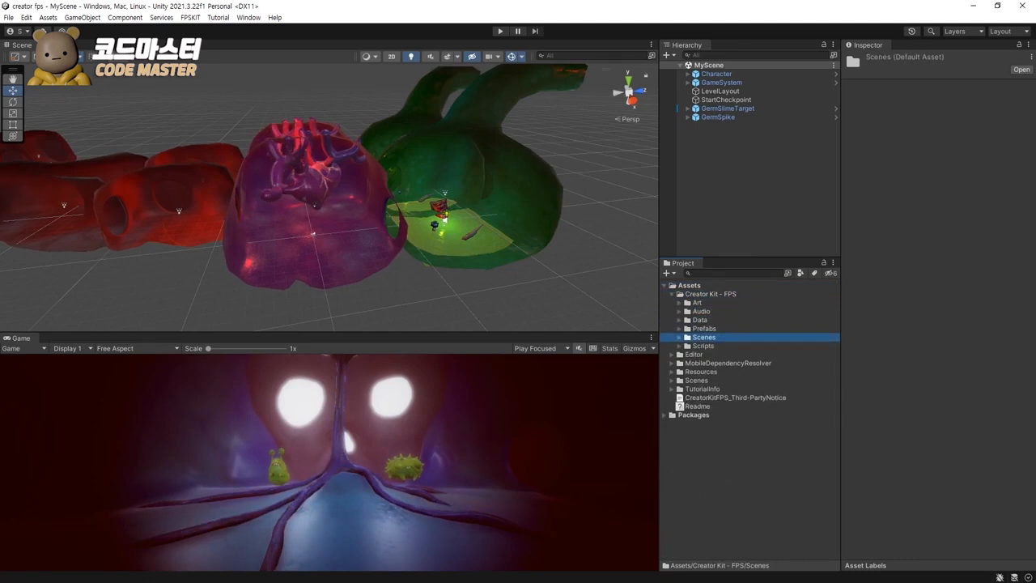
key(Up)
key(Right)
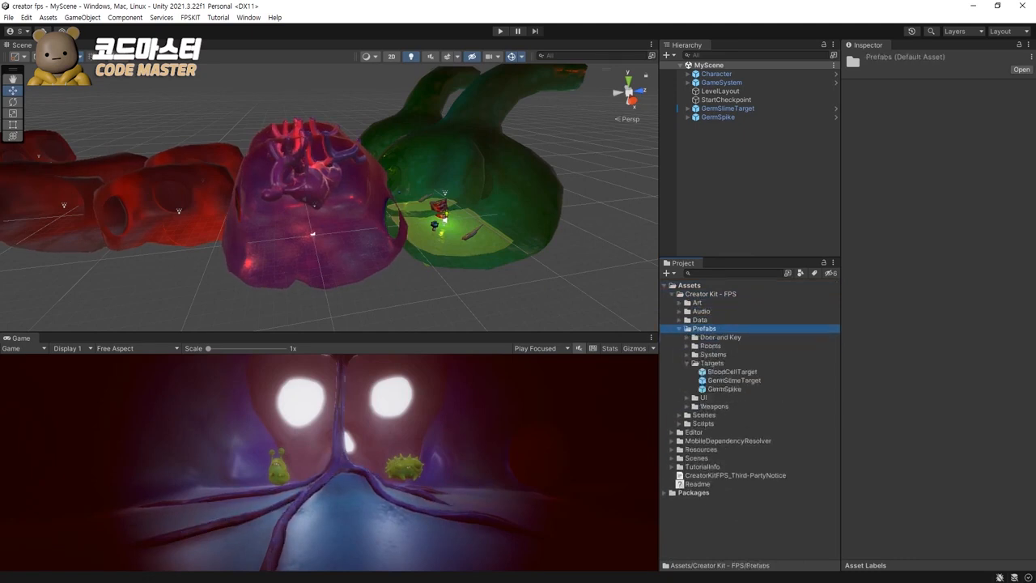
Step: Expand the Door and Key prefab folder and select the FatBLob prefab
key(Down)
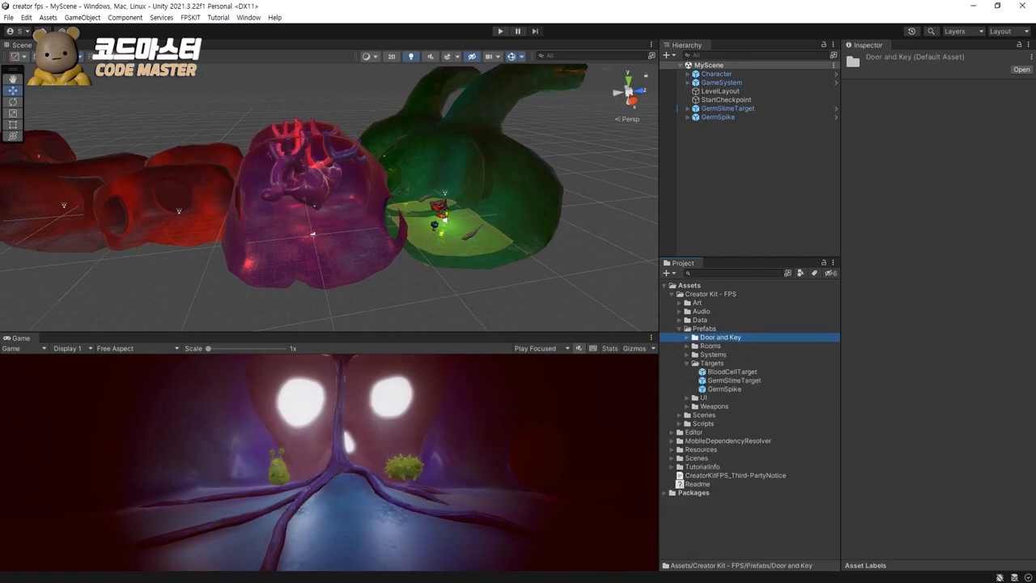
key(Right)
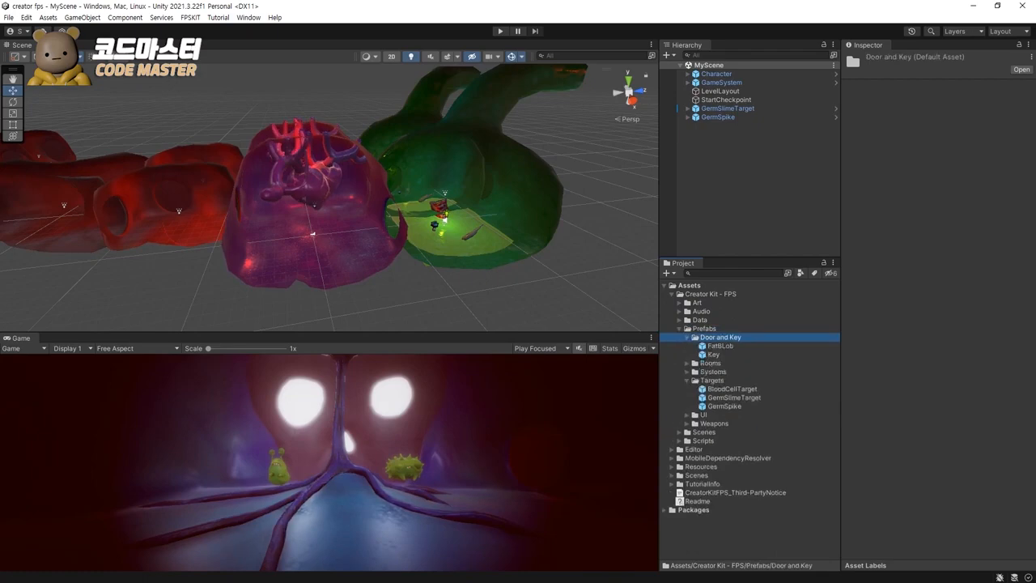
key(Down)
key(Down)
key(Up)
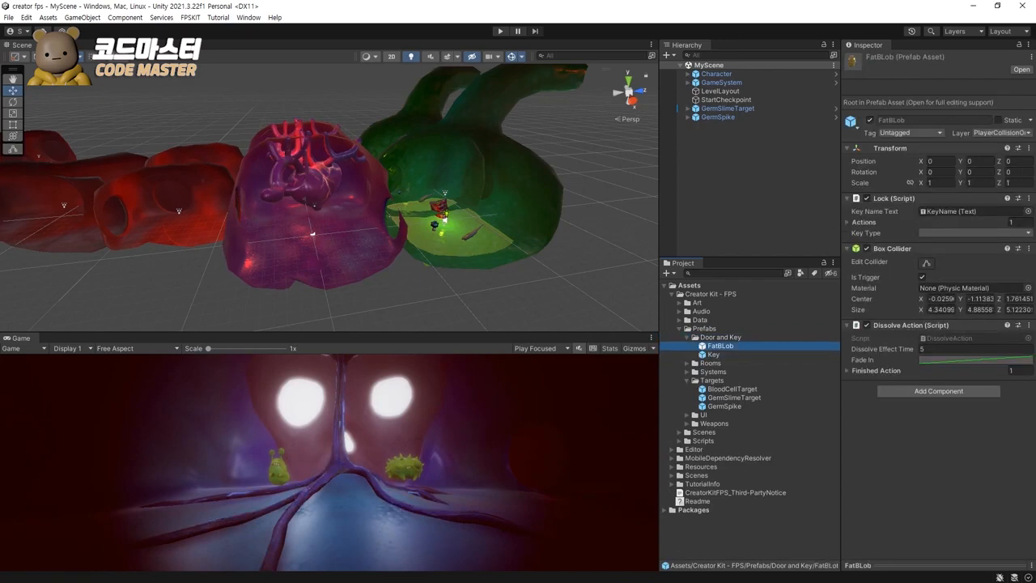
Step: Open the FatBLob prefab and examine the door creature and its key name label up close
double_click(720, 345)
alt+drag(437, 202, 275, 202)
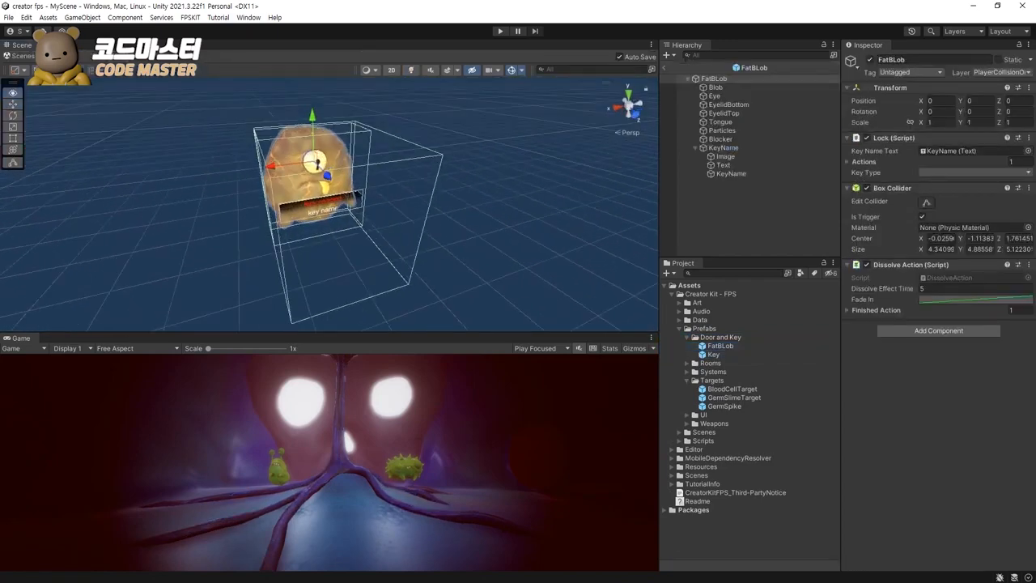
scroll(324, 202, up, 7)
middle_drag(323, 154, 340, 229)
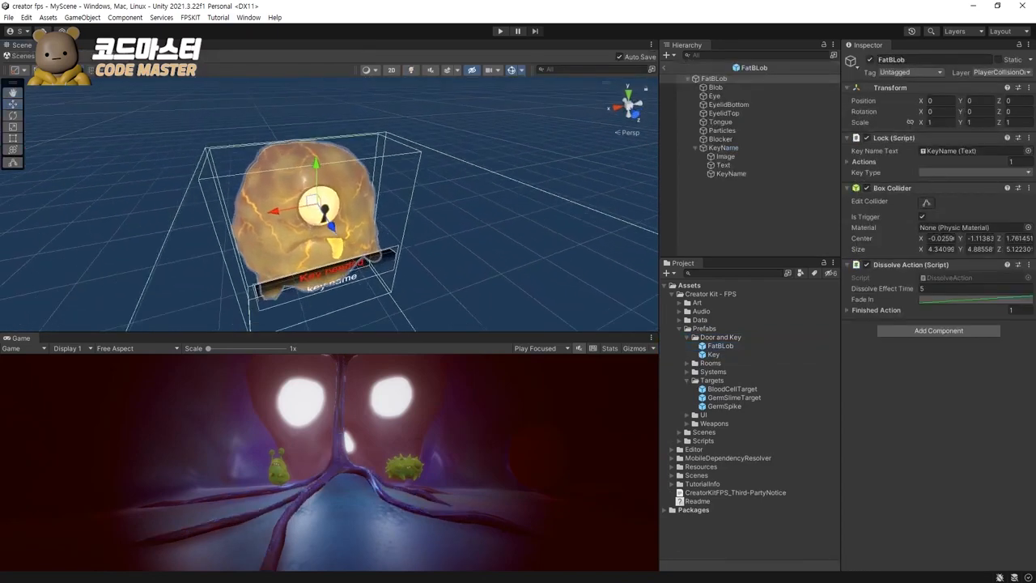
Step: Examine the Key prefab alongside the FatBLob prefab, and return to MyScene
double_click(713, 354)
alt+drag(288, 271, 356, 246)
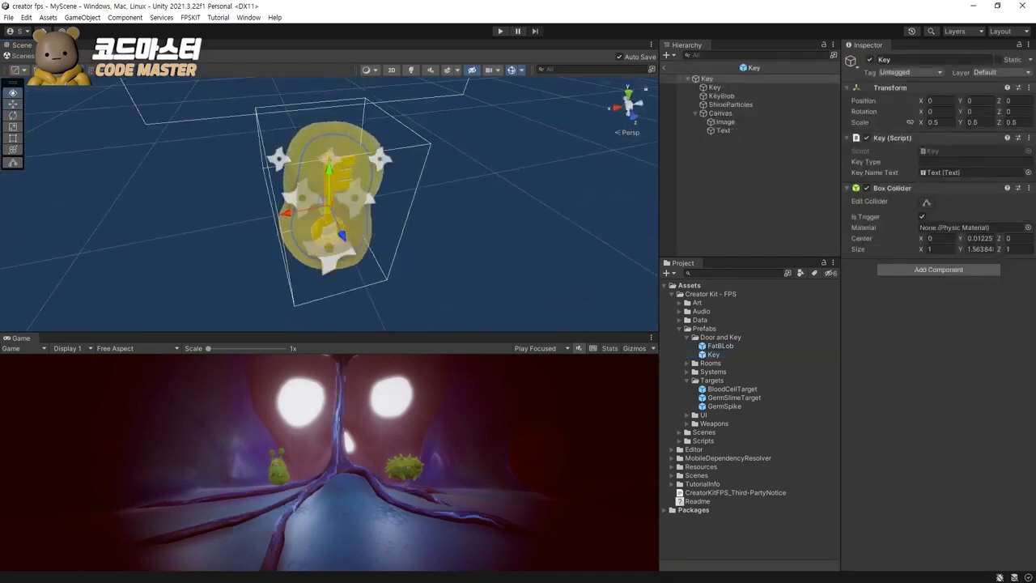
scroll(356, 243, down, 3)
double_click(721, 346)
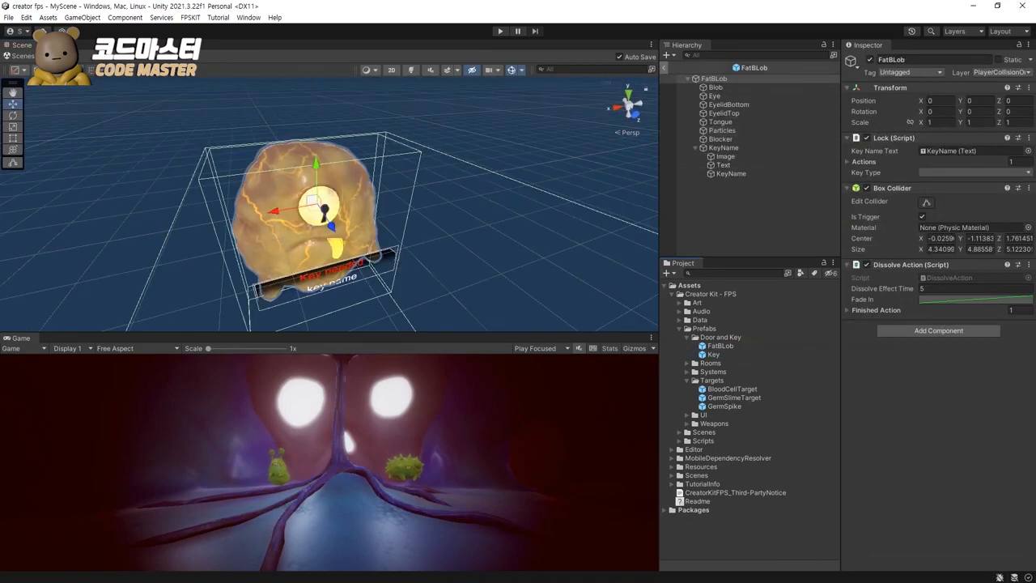
click(665, 67)
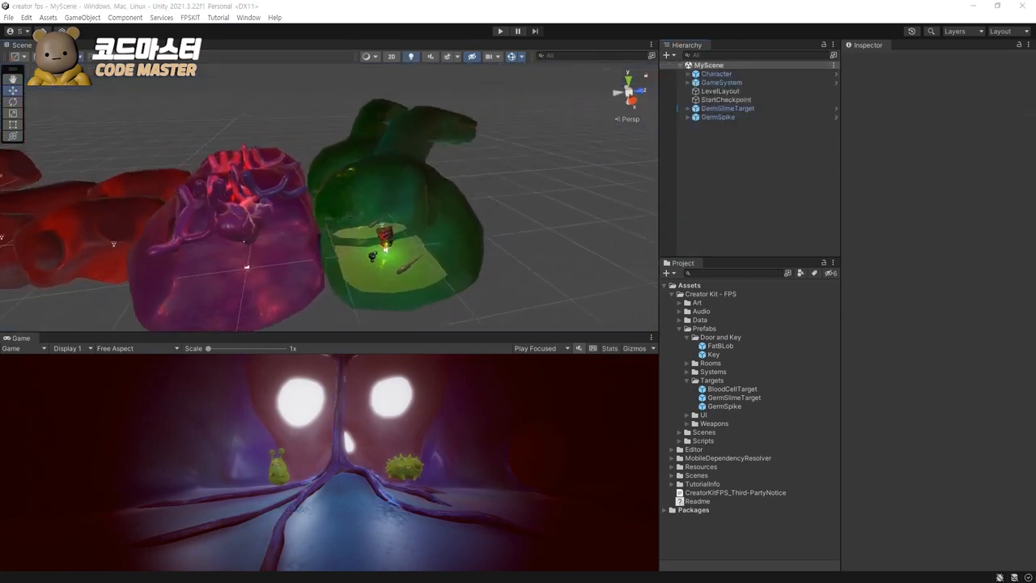
Step: Examine the heart rooms from inside and outside, including the openings to the stomach rooms and red corridors
key(w)
right_drag(330, 199, 494, 216)
key(a)
key(d)
key(a)
scroll(493, 215, up, 4)
scroll(329, 199, up, 10)
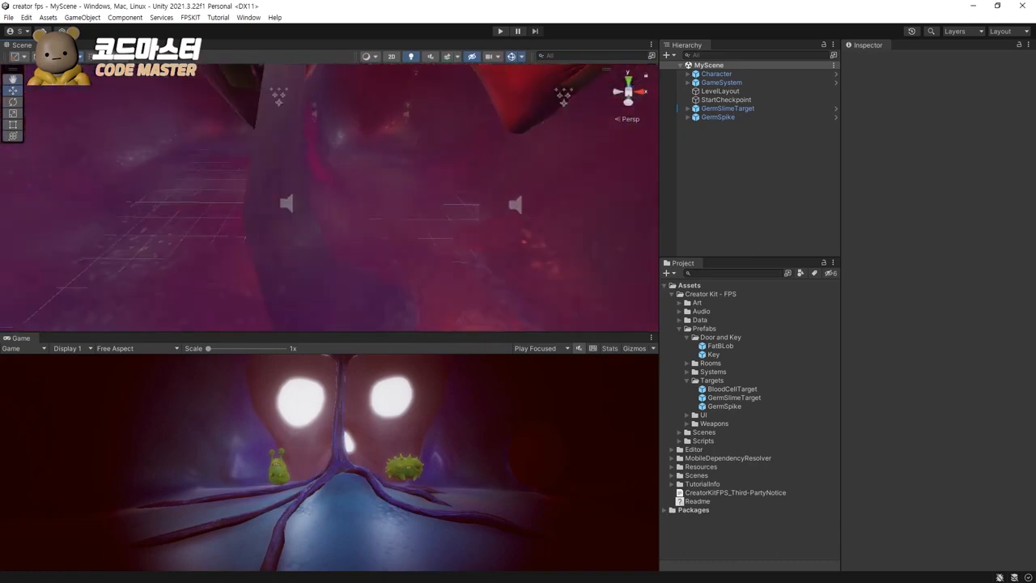
scroll(330, 199, down, 12)
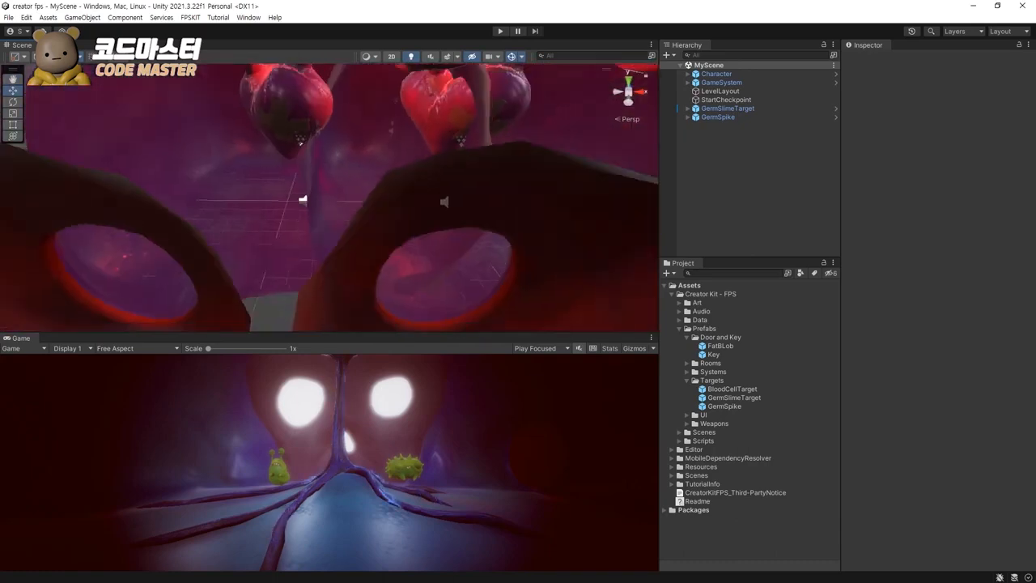
scroll(332, 238, down, 3)
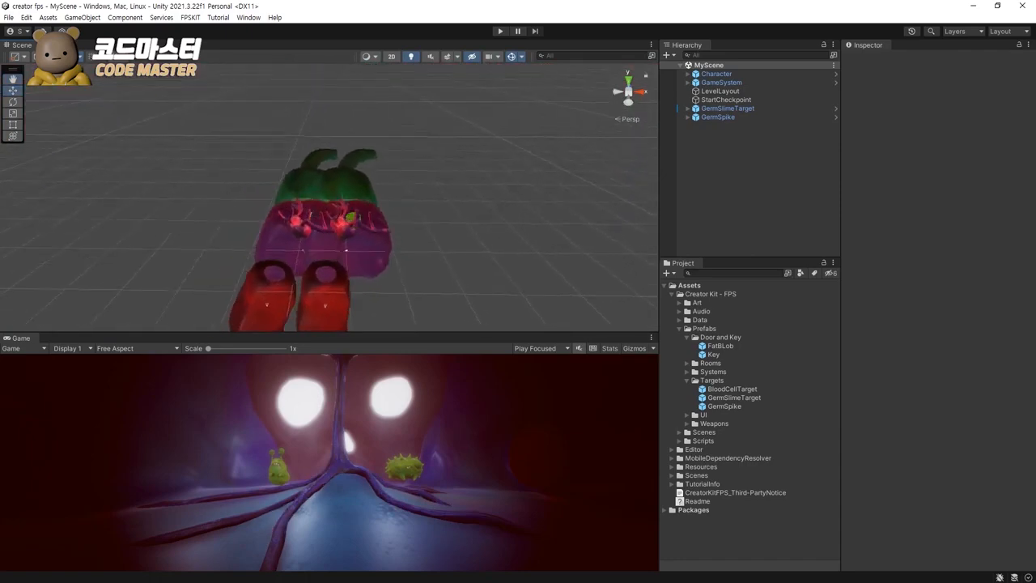
scroll(352, 266, up, 5)
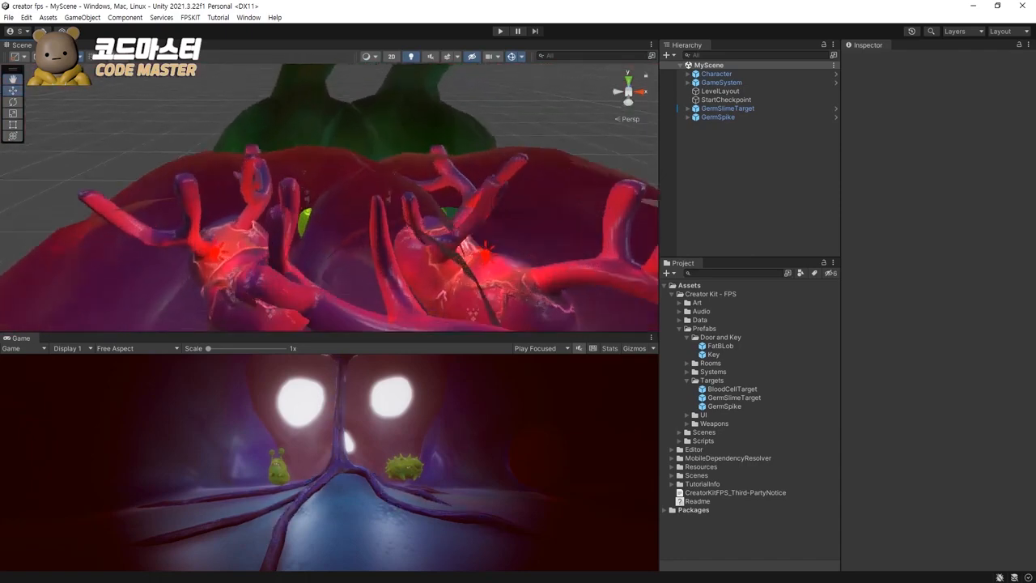
scroll(330, 198, up, 10)
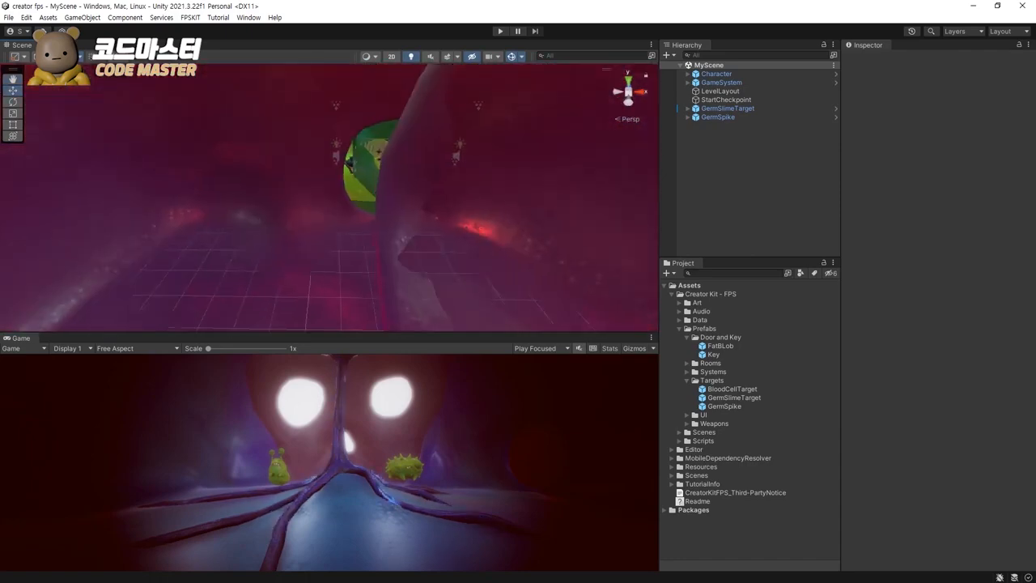
scroll(330, 198, up, 5)
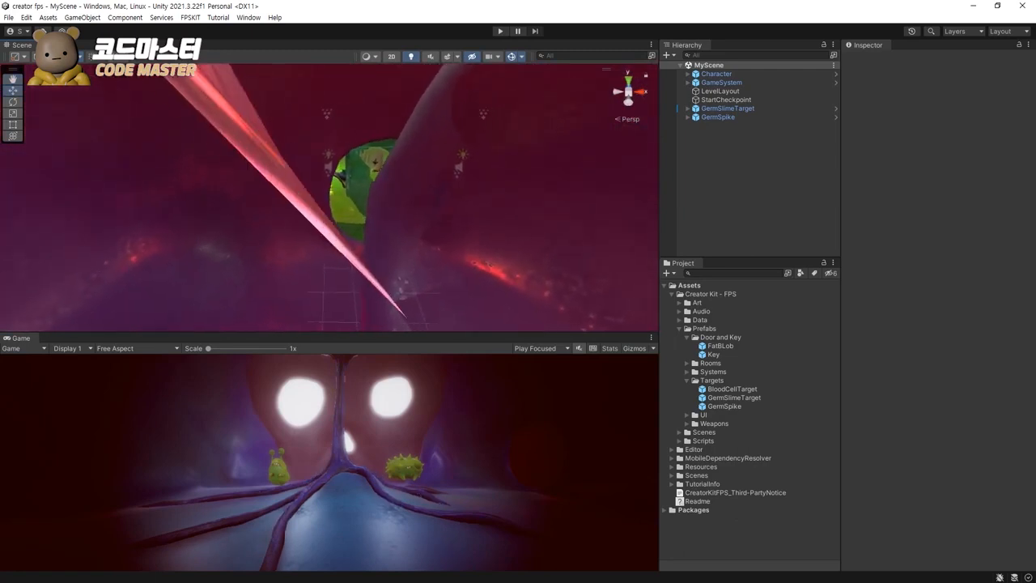
scroll(329, 198, up, 4)
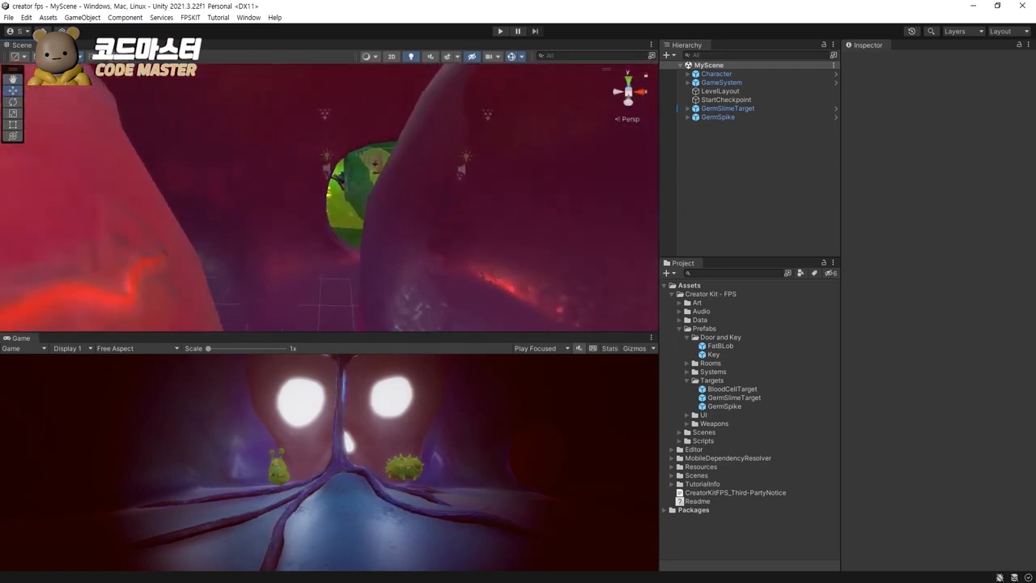
scroll(329, 199, down, 5)
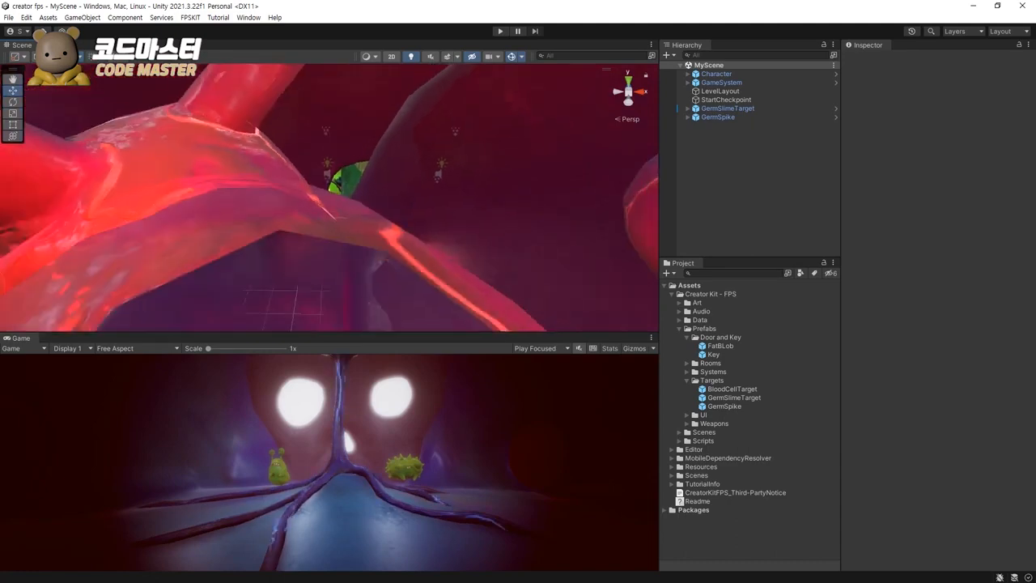
scroll(330, 199, down, 6)
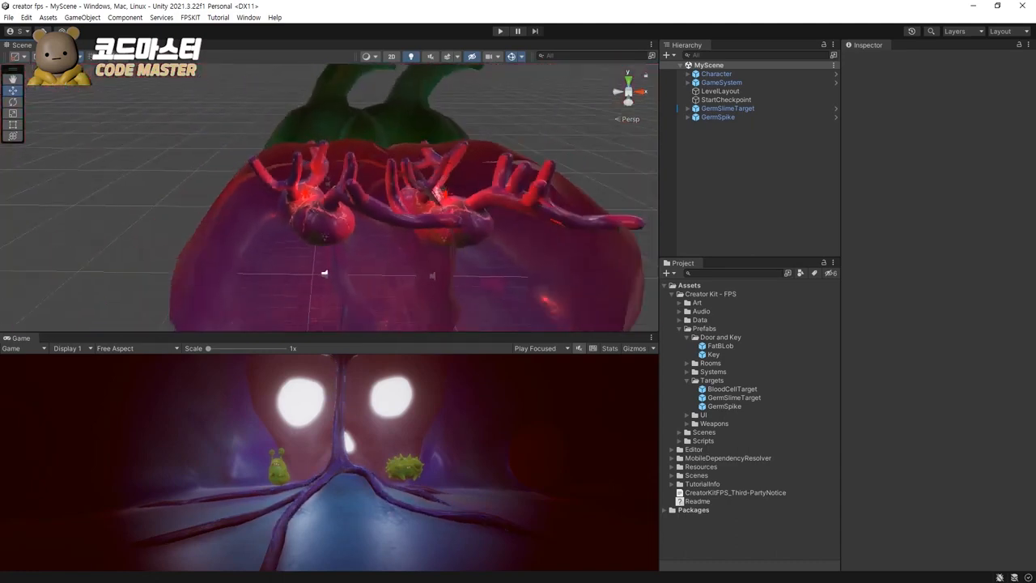
scroll(330, 198, down, 6)
Step: Try to place the FatBLob prefab inside the red corridor in front of the round openings
alt+drag(329, 199, 364, 195)
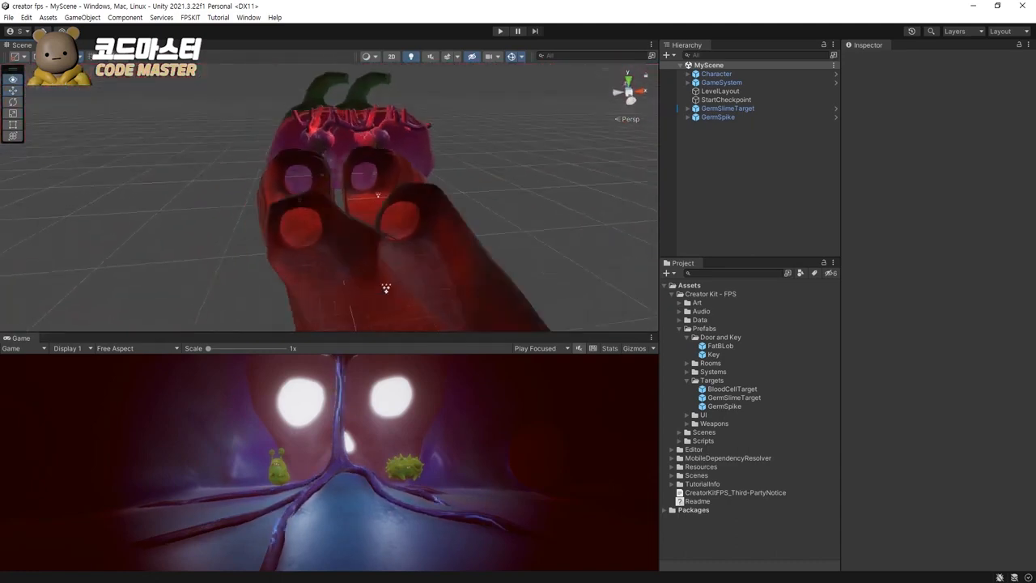
right_drag(364, 195, 340, 174)
scroll(329, 198, up, 8)
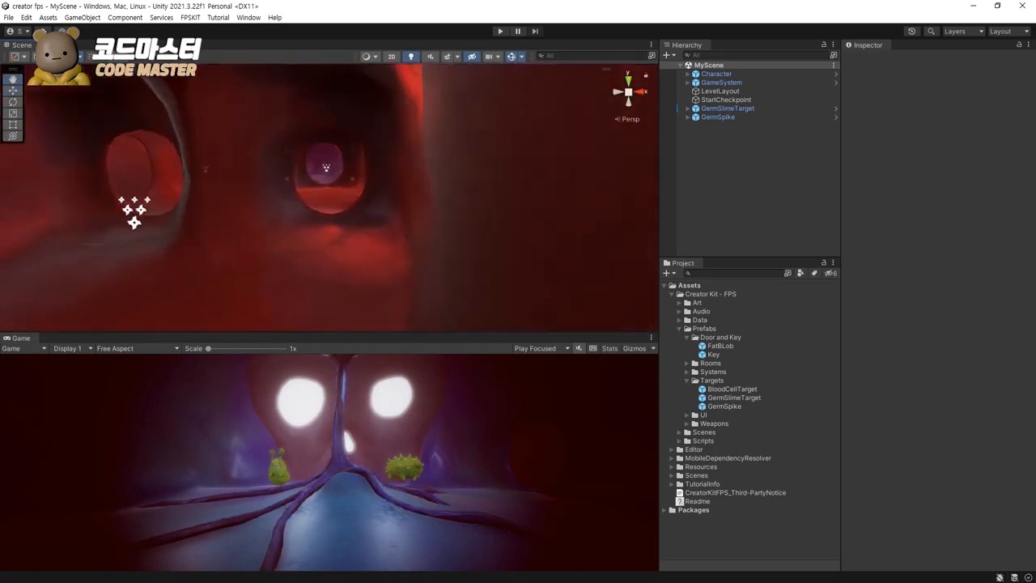
middle_drag(243, 194, 413, 189)
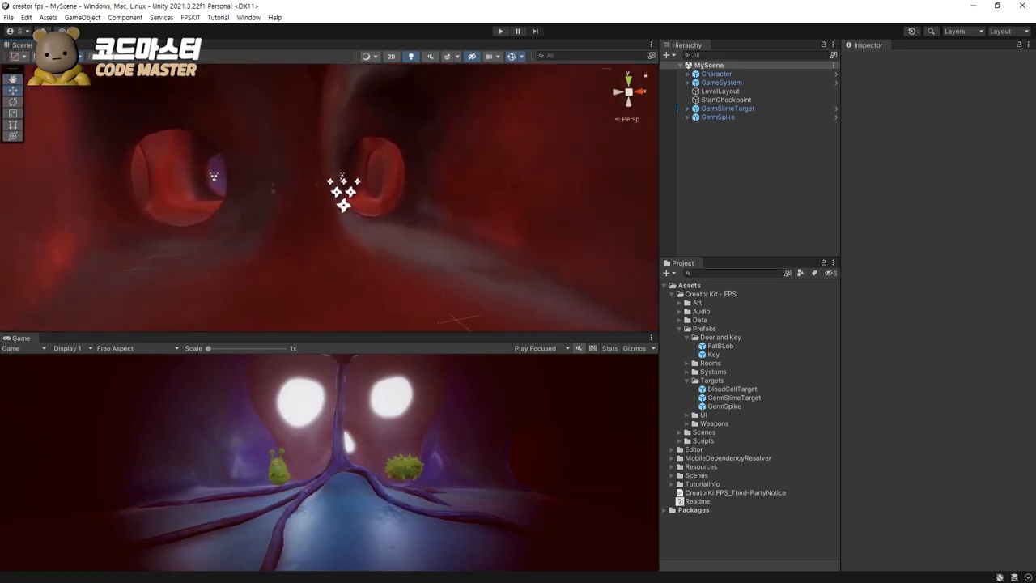
drag(721, 345, 121, 250)
key(Escape)
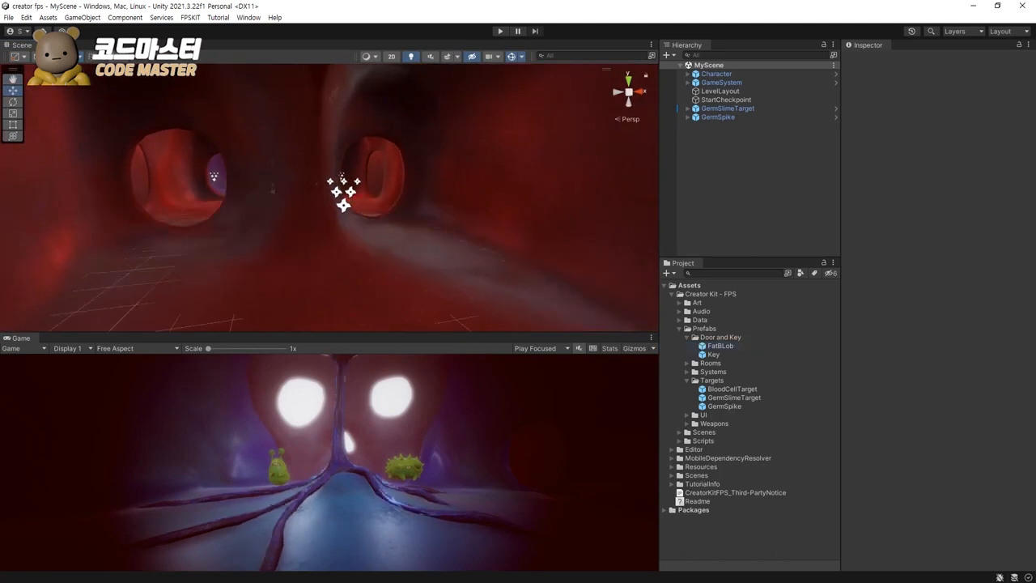
key(d)
right_drag(324, 210, 275, 207)
key(s)
alt+drag(324, 195, 235, 279)
middle_drag(267, 251, 370, 212)
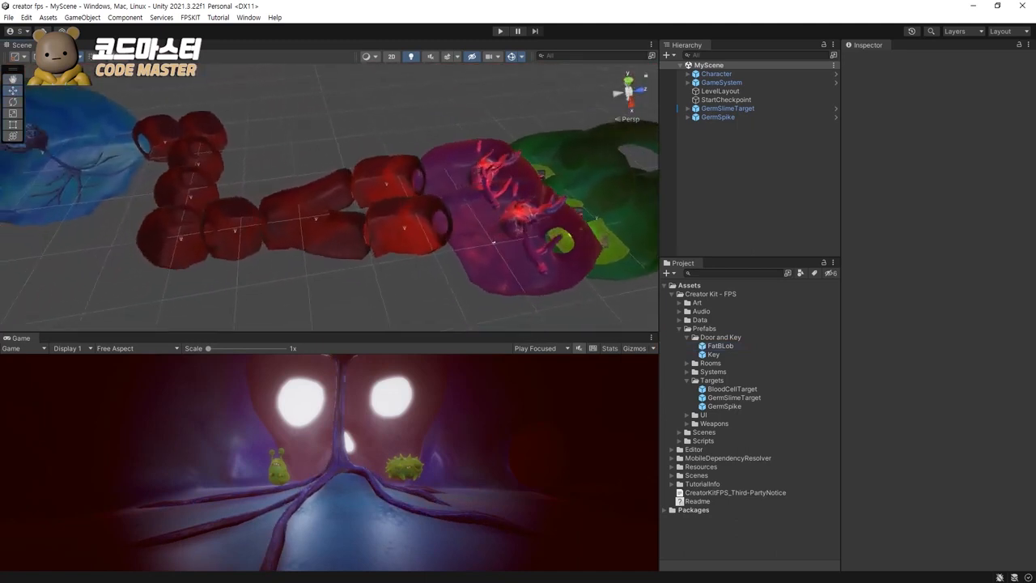
drag(714, 345, 712, 128)
key(f)
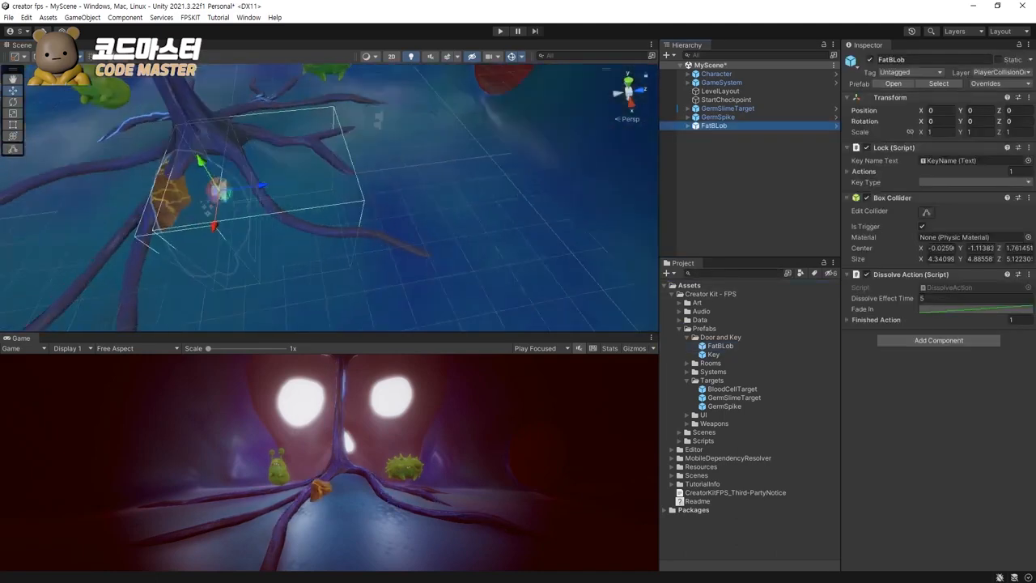
drag(289, 160, 277, 93)
key(Delete)
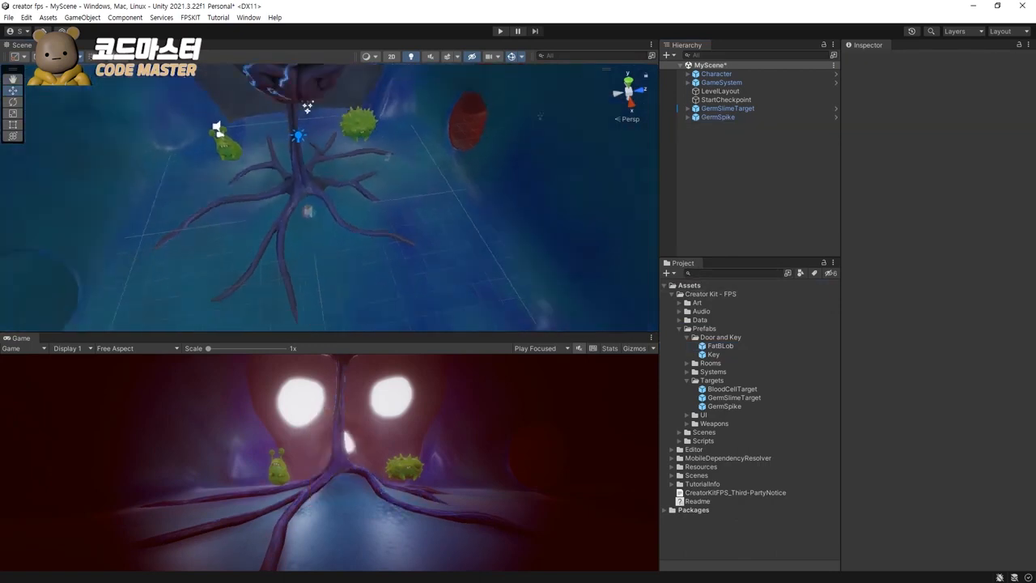
Step: Add the Key prefab to MyScene, raise it to about Y 2.38, and shift it along negative Z beyond the roots in the blue brain room
drag(308, 211, 309, 212)
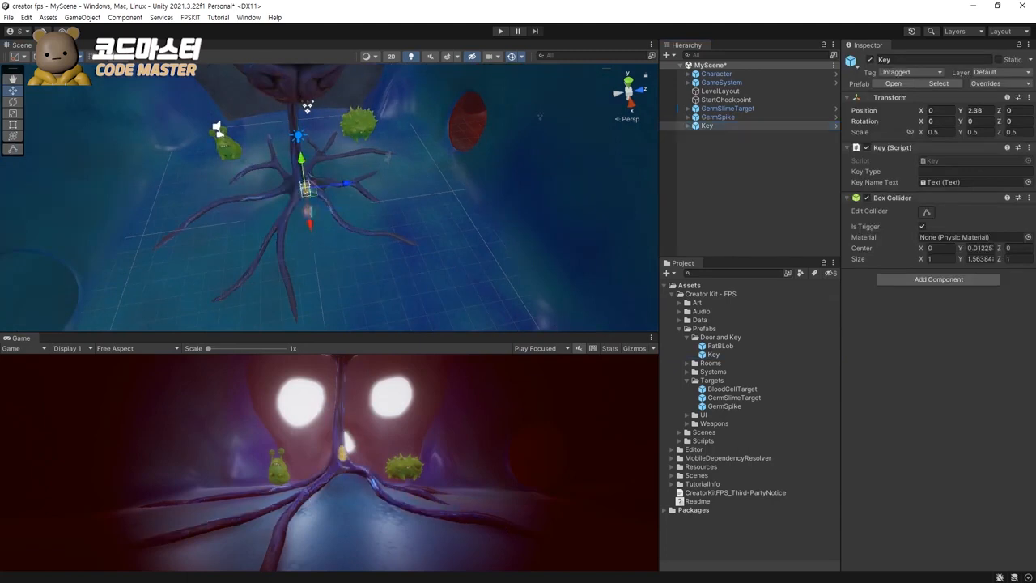
mouse_move(207, 192)
mouse_down()
mouse_move(183, 207)
mouse_move(202, 203)
mouse_up()
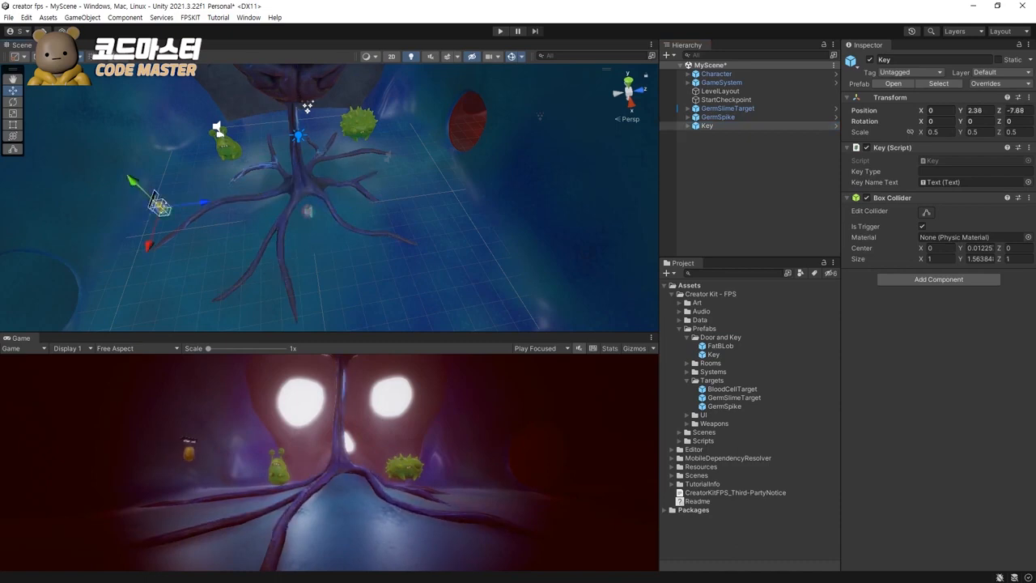
Step: Move the Key farther along negative Z in the brain room, to about Y 2.36, Z -8.62
double_click(708, 126)
alt+drag(454, 234, 210, 162)
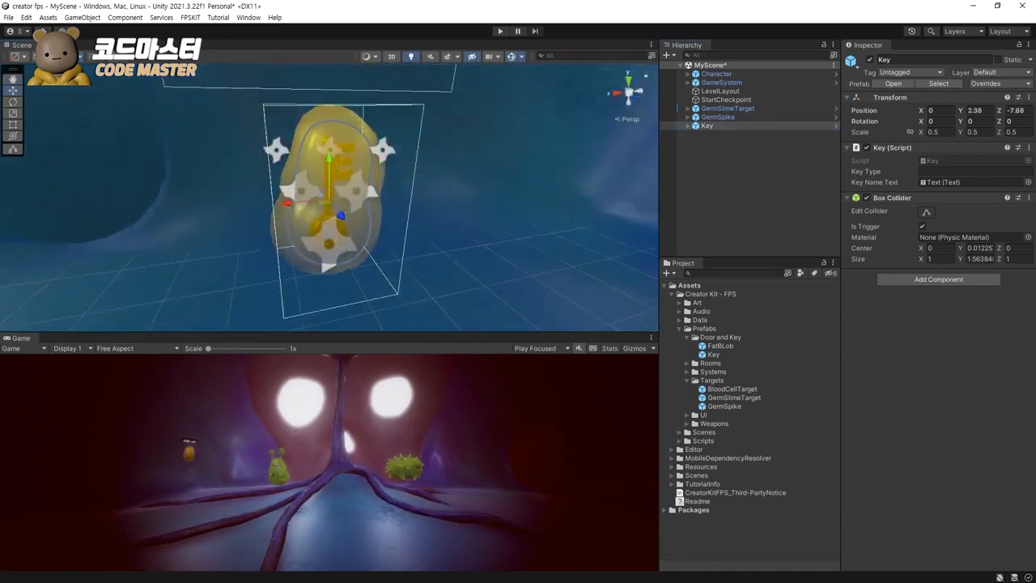
scroll(328, 197, down, 3)
drag(341, 215, 535, 206)
scroll(243, 194, down, 10)
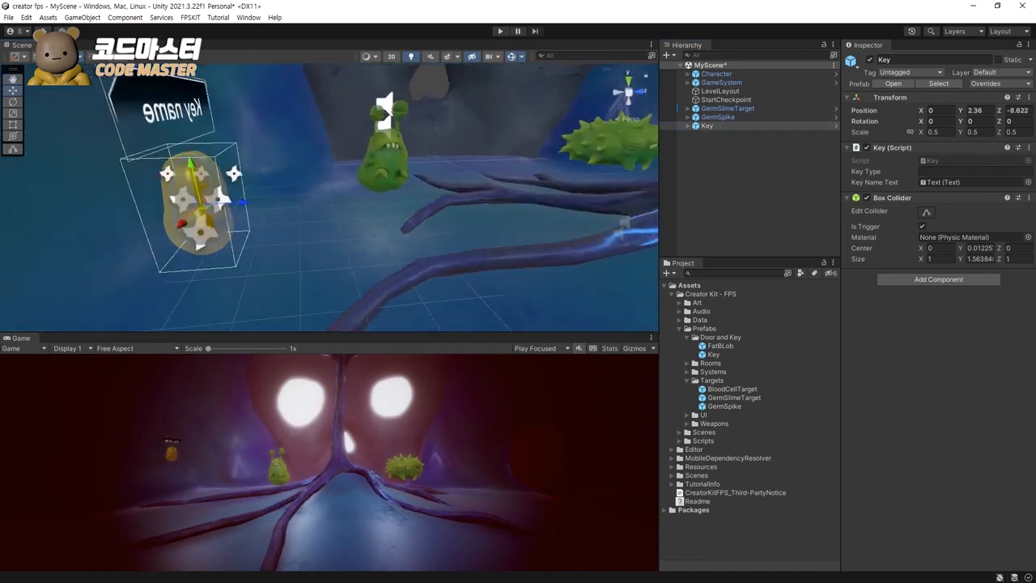
scroll(329, 197, down, 3)
middle_drag(453, 187, 212, 272)
scroll(243, 227, down, 3)
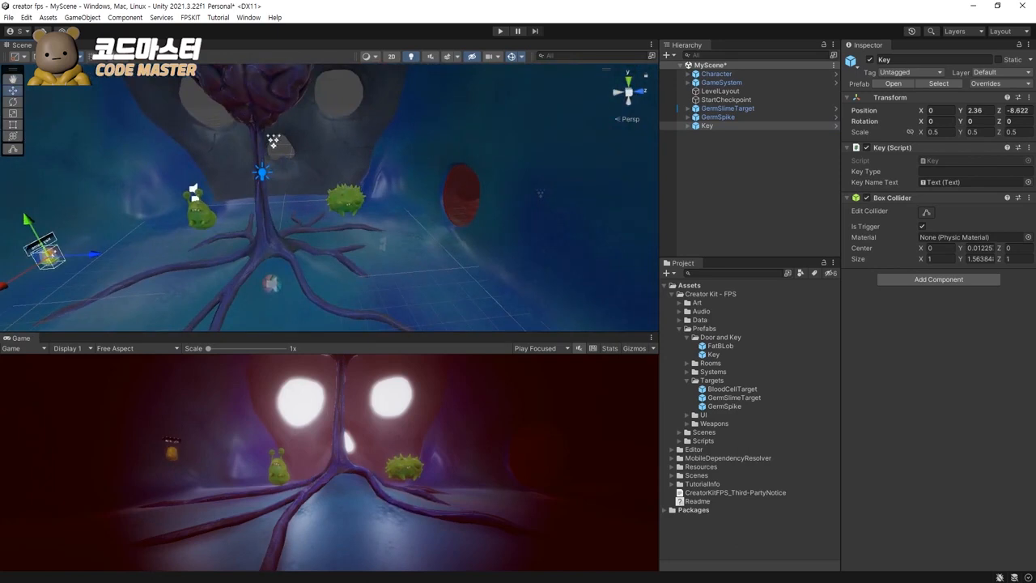
Step: Add the FatBLob prefab to MyScene on the opposite side of the brain room from the Key, at about Y 5.27, Z 10.59
drag(720, 345, 728, 162)
drag(267, 249, 252, 139)
drag(291, 178, 153, 169)
key(y)
middle_drag(153, 169, 155, 169)
alt+drag(155, 169, 304, 234)
key(w)
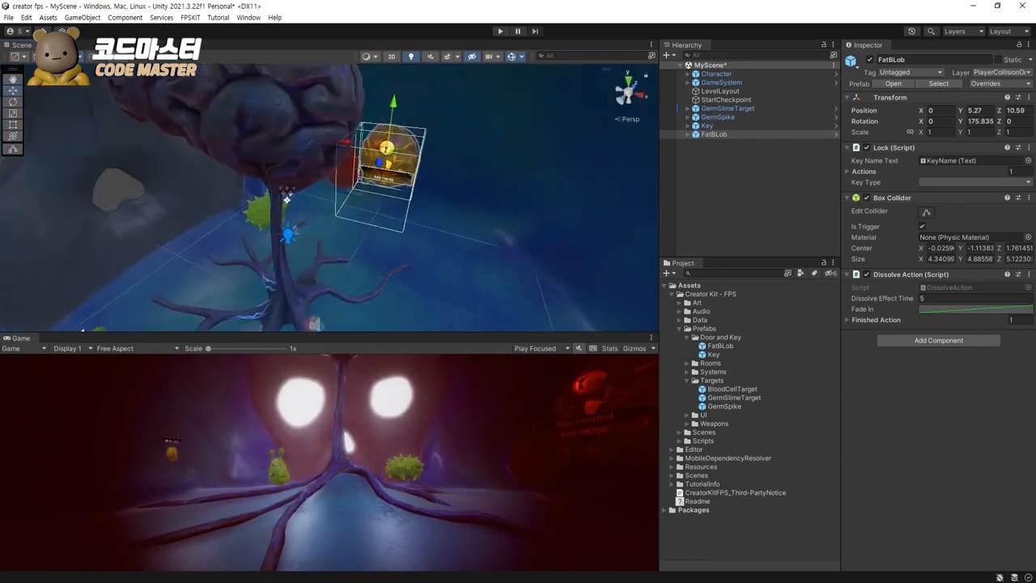
Step: Shift the FatBLob to about X -4, Z 10.3 and lower it to about Y 3.45, checking its placement from the front
drag(346, 142, 194, 150)
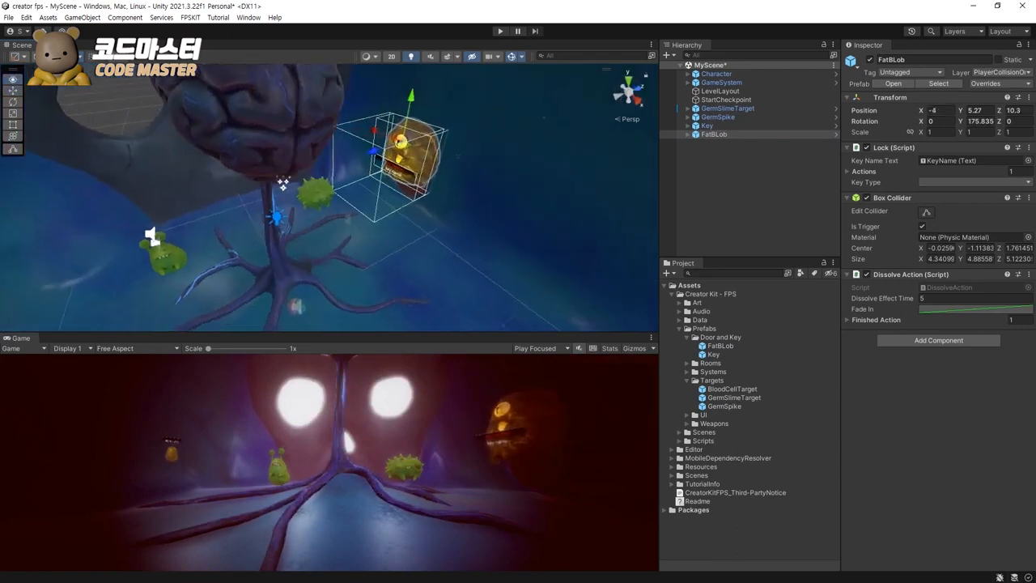
drag(415, 95, 409, 124)
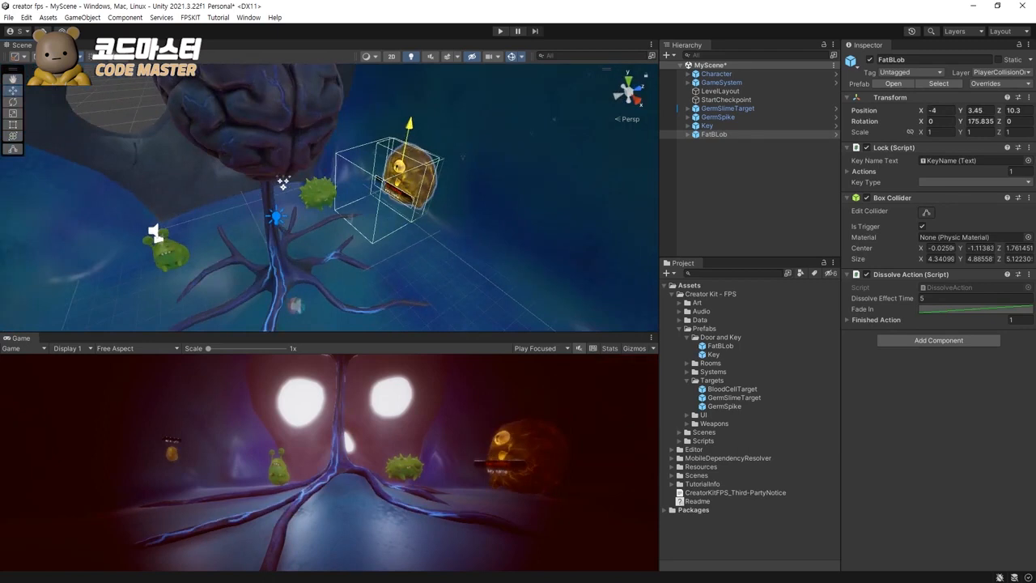
key(w)
right_drag(409, 124, 433, 100)
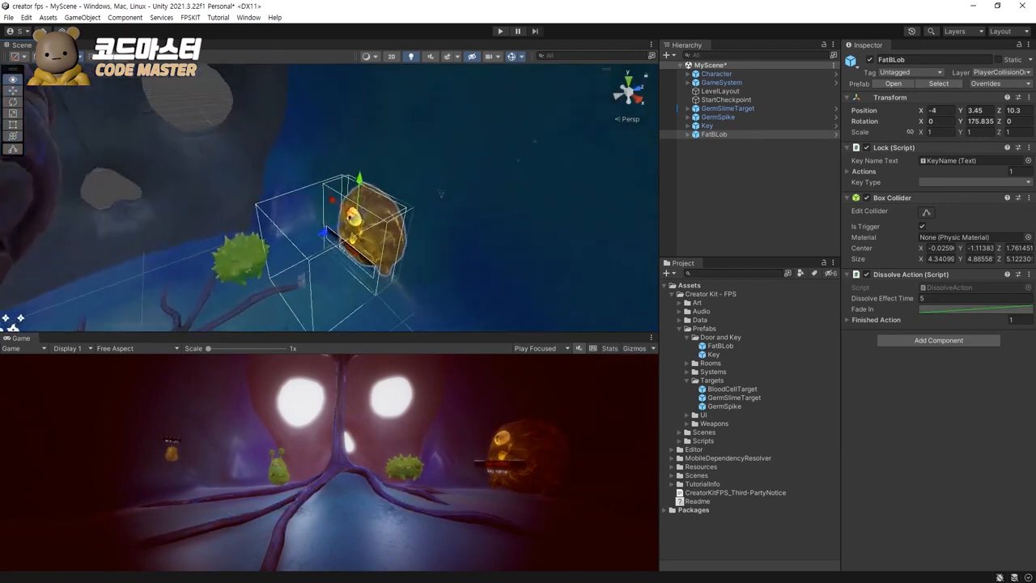
right_drag(440, 193, 520, 188)
key(a)
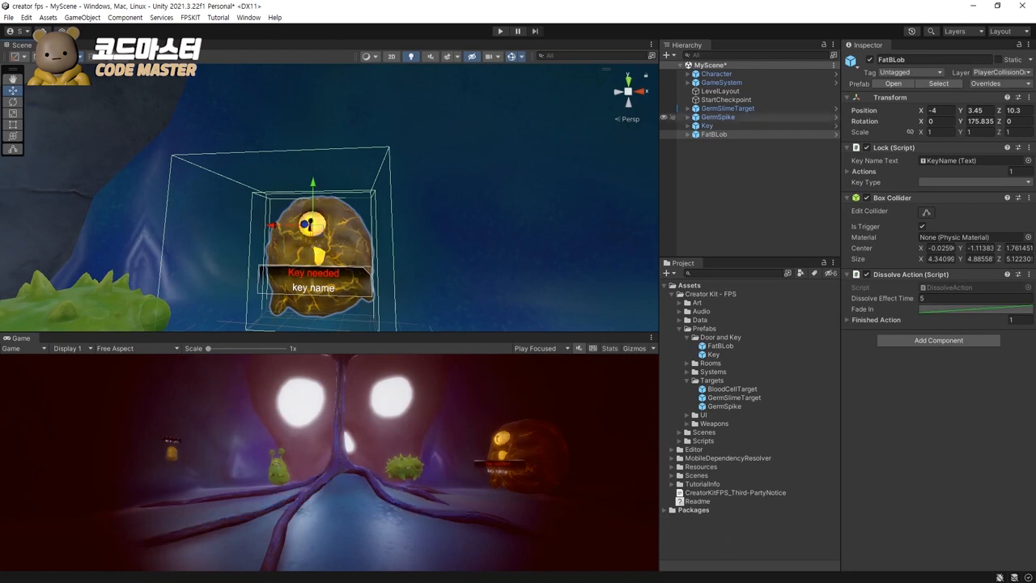
Step: Set the Key object's Key Type to Key1 and choose Key1 as the Key Type of the FatBLob's Lock script
click(707, 126)
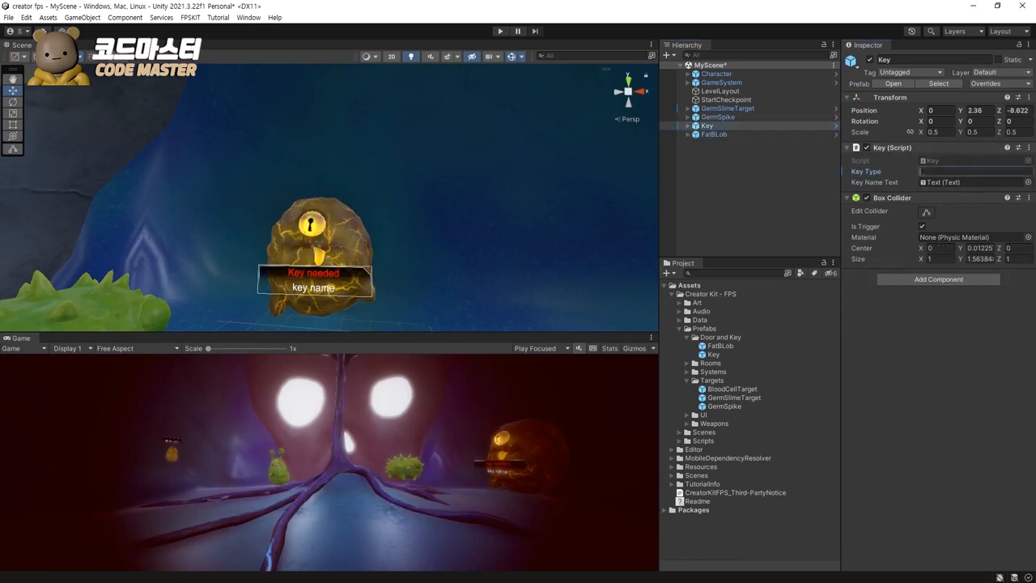
text(key1)
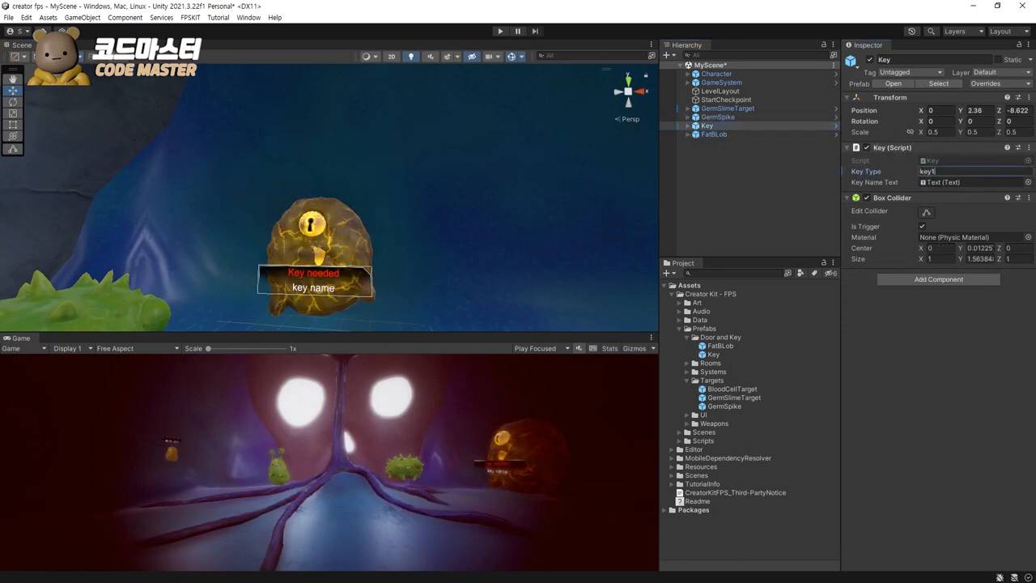
key(Return)
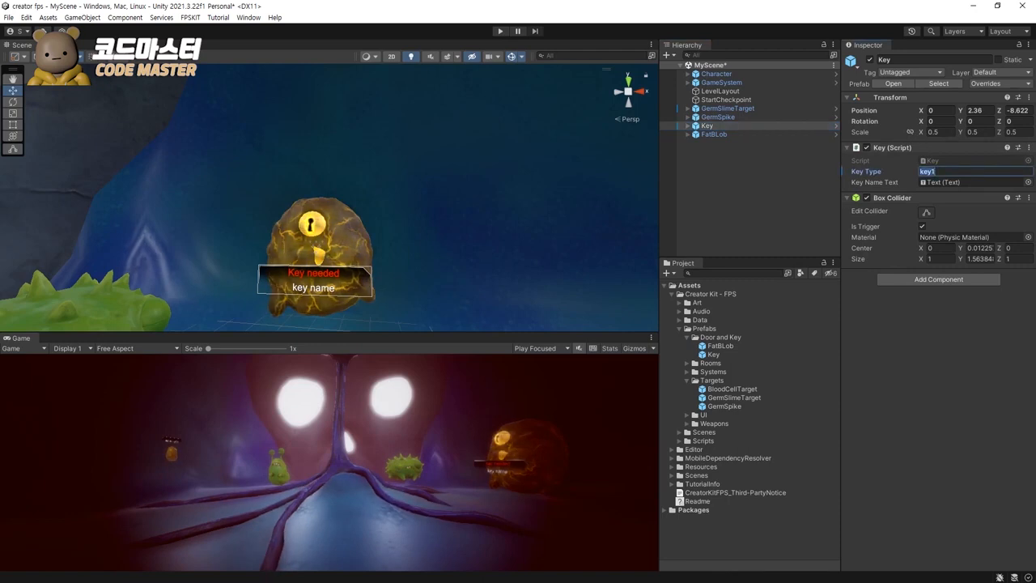
text(K)
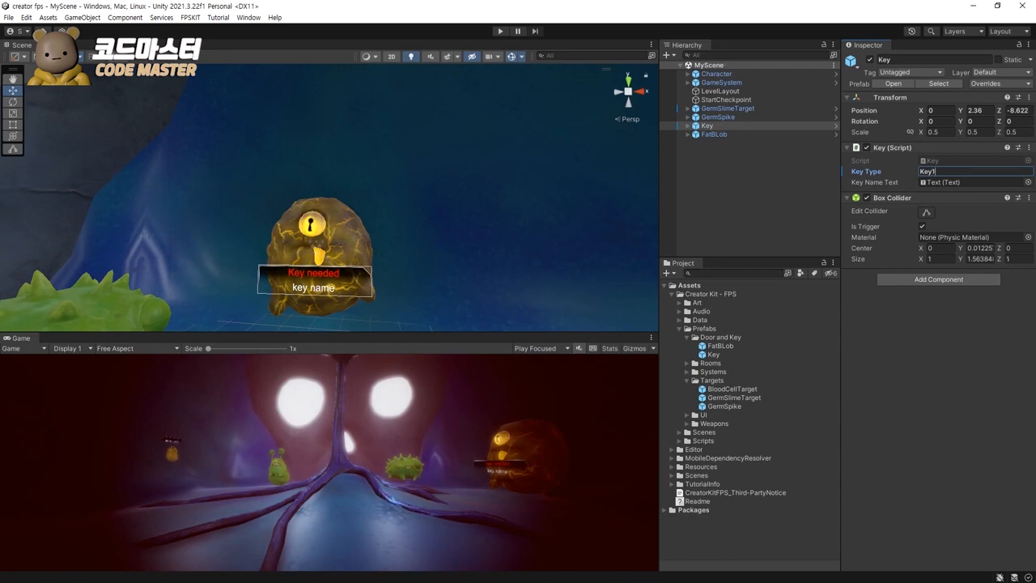
click(714, 134)
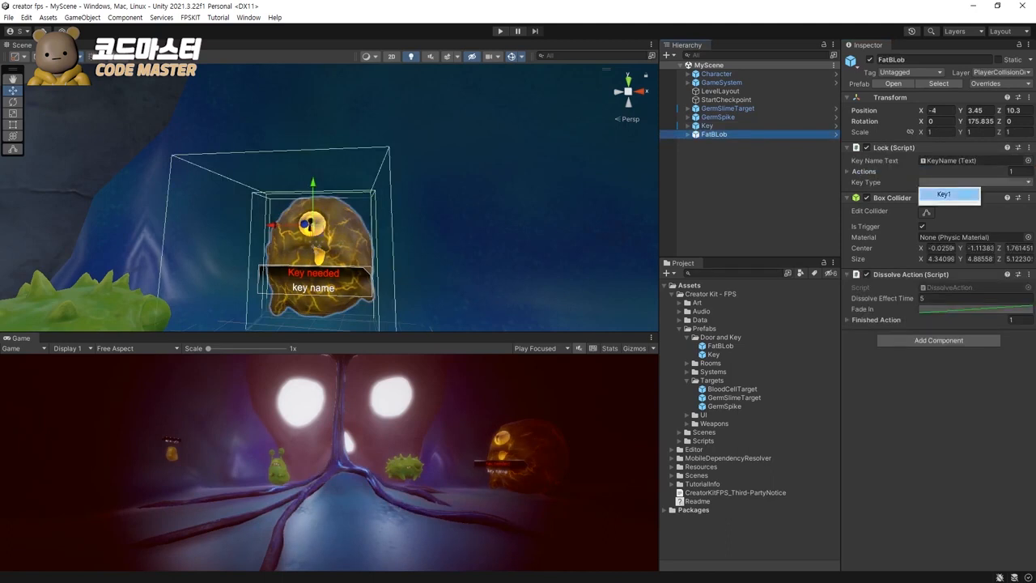
click(947, 194)
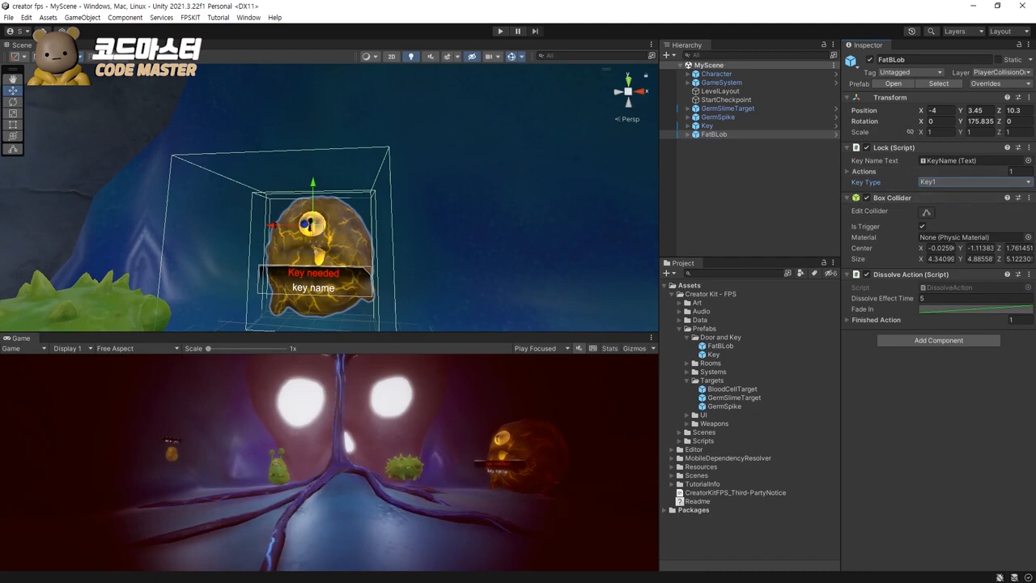
Step: Examine the whole level layout from outside, and return to the brain room containing the Key and FatBLob
scroll(324, 211, down, 6)
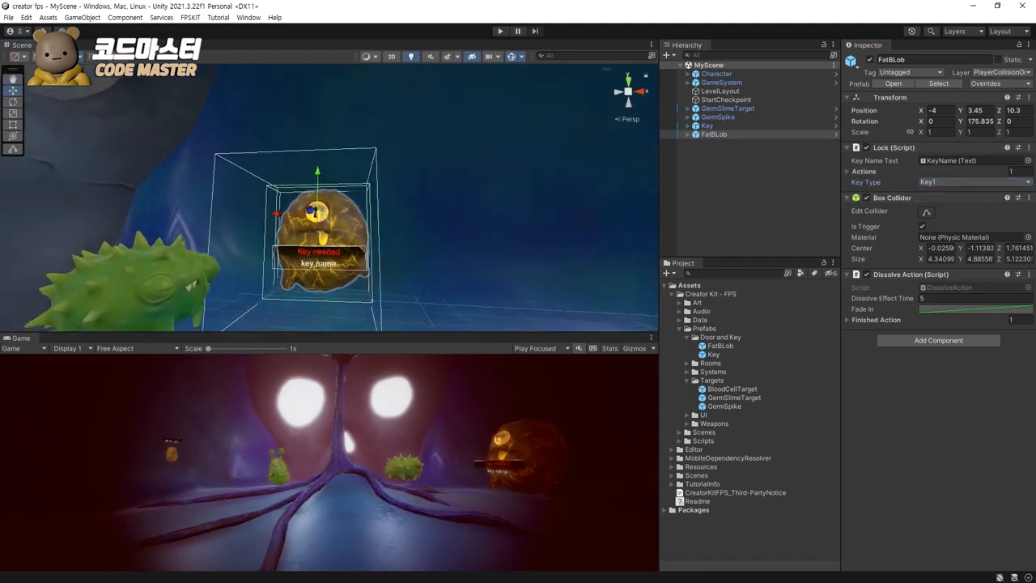
alt+drag(364, 203, 243, 225)
scroll(329, 203, down, 5)
scroll(330, 203, down, 3)
scroll(329, 203, down, 2)
middle_drag(453, 194, 186, 234)
scroll(330, 202, down, 3)
middle_drag(453, 186, 174, 234)
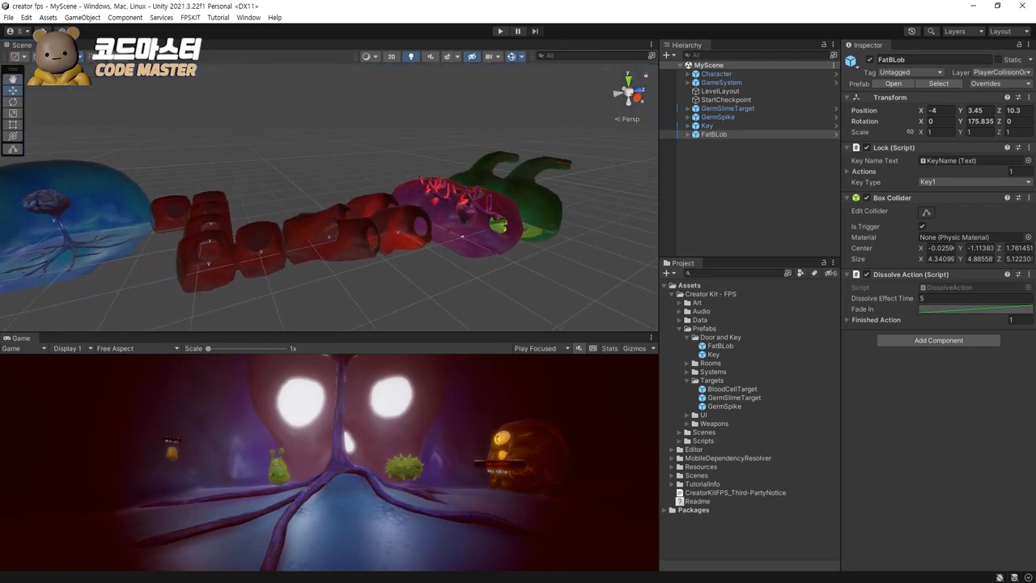
key(f)
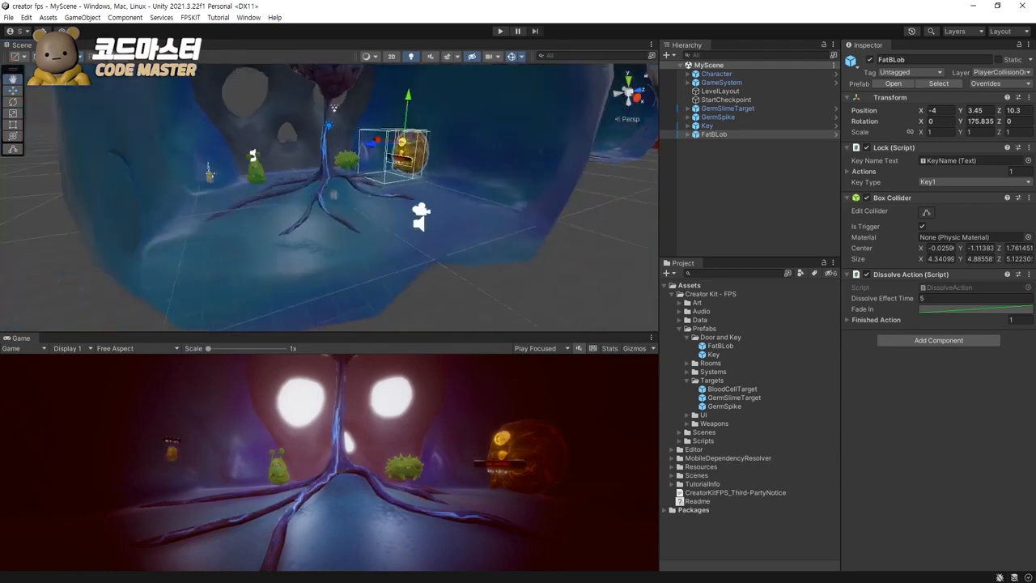
middle_drag(324, 210, 301, 210)
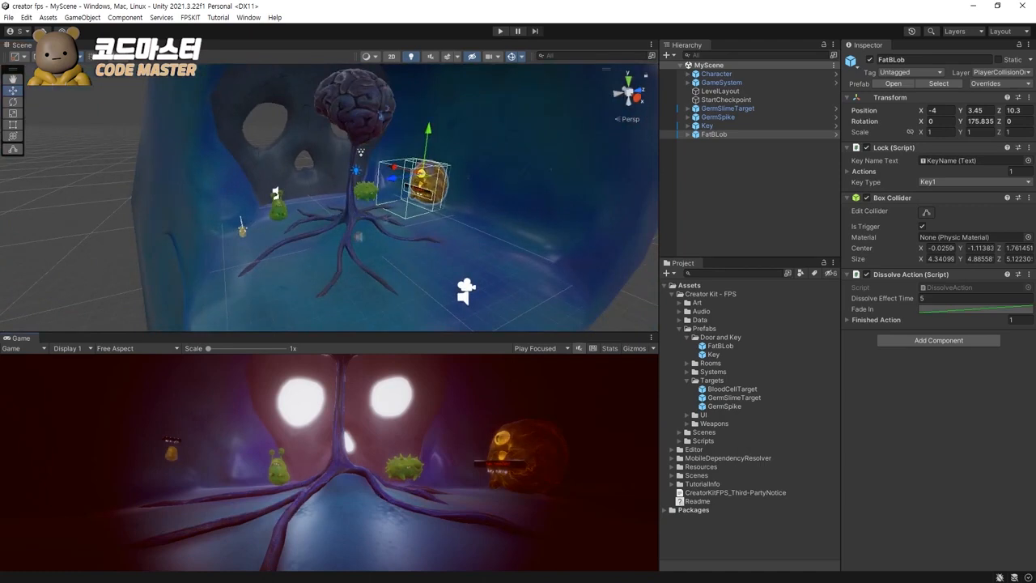
Step: Run the level with the Game view maximized on play, and test firing and reloading the Healmatic500 in the brain room
drag(332, 332, 332, 303)
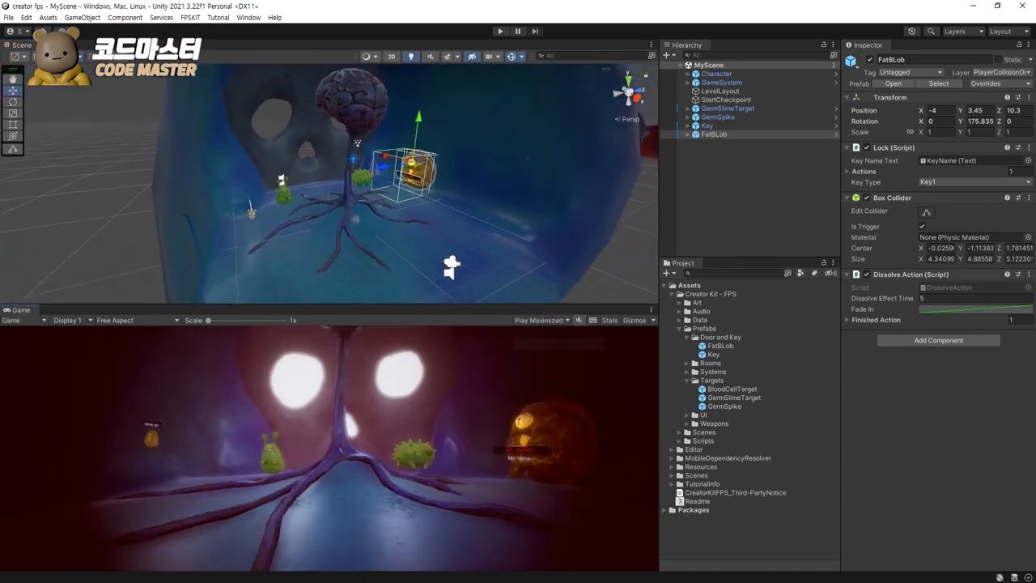
key(ctrl+p)
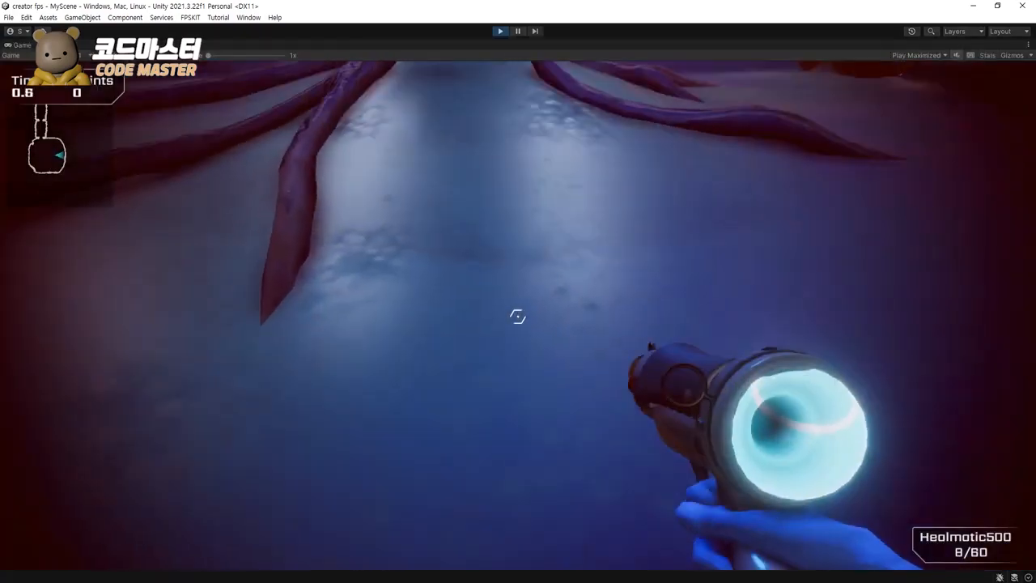
key(a)
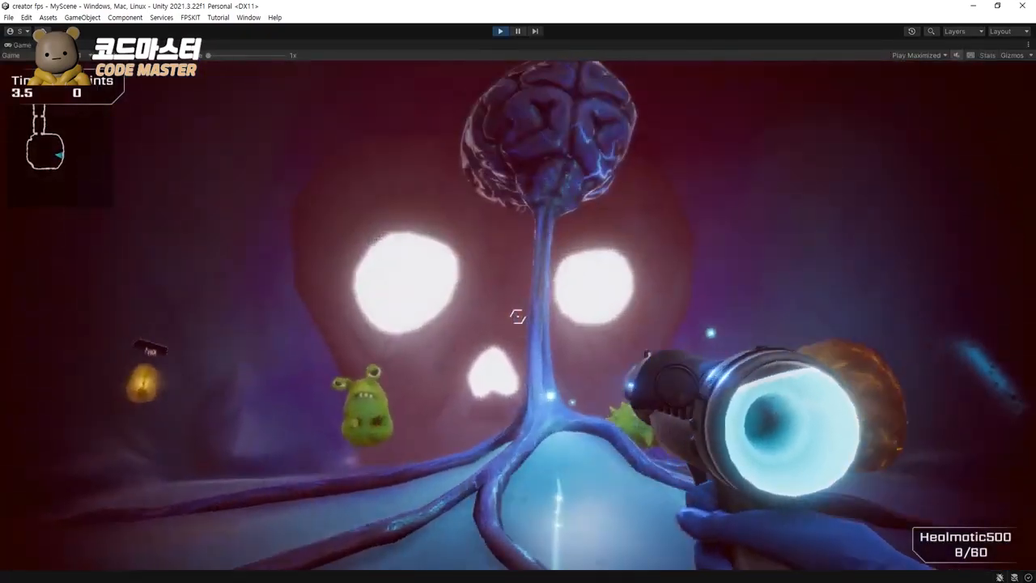
click(518, 317)
click(518, 316)
click(518, 316)
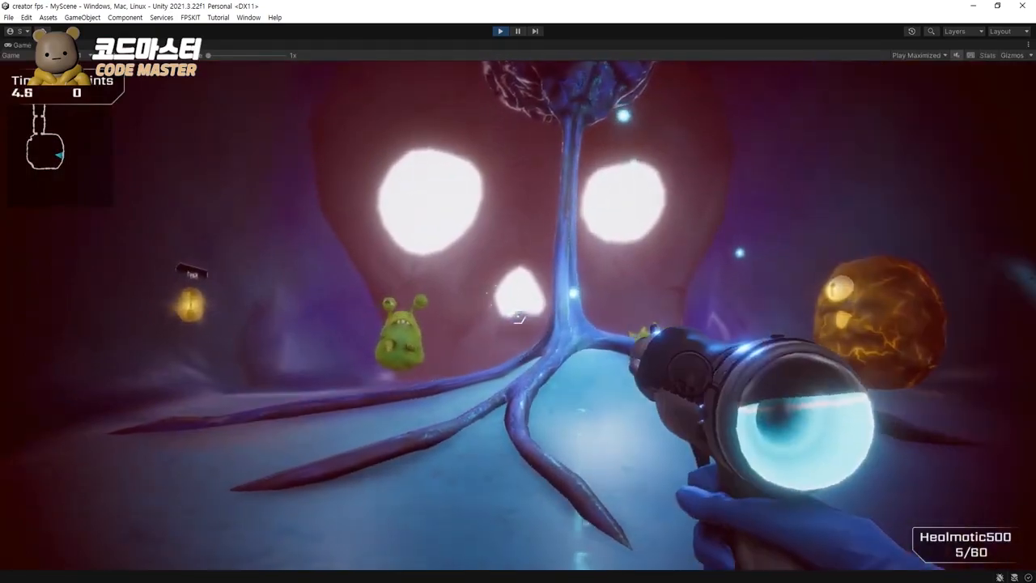
key(r)
key(a)
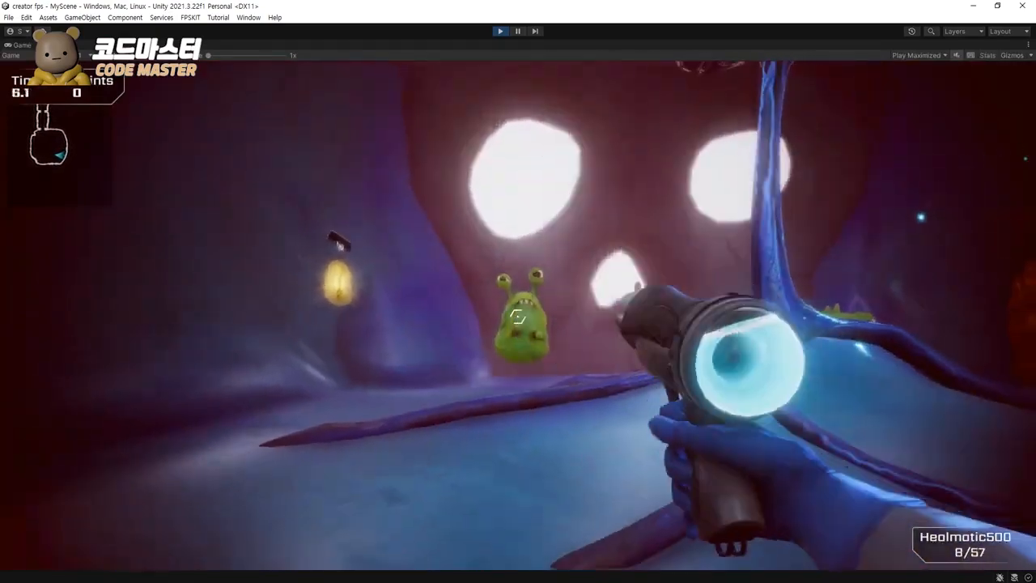
Step: Shoot the green slime germ near the Key with the Healmatic500 until it is destroyed, reloading the weapon once
click(518, 316)
click(518, 316)
key(d)
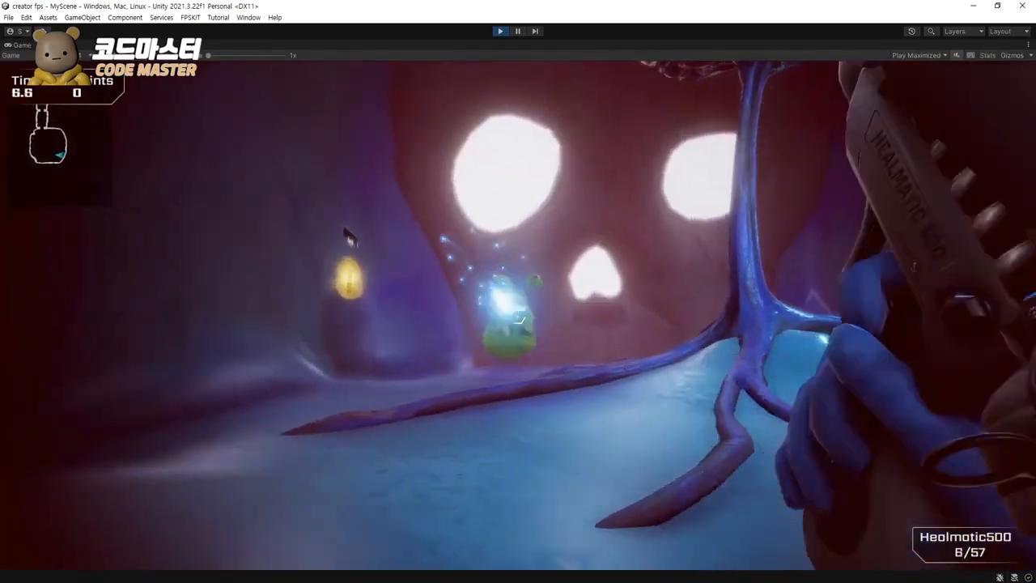
click(518, 316)
key(a)
click(518, 316)
click(518, 317)
key(d)
click(518, 316)
click(518, 317)
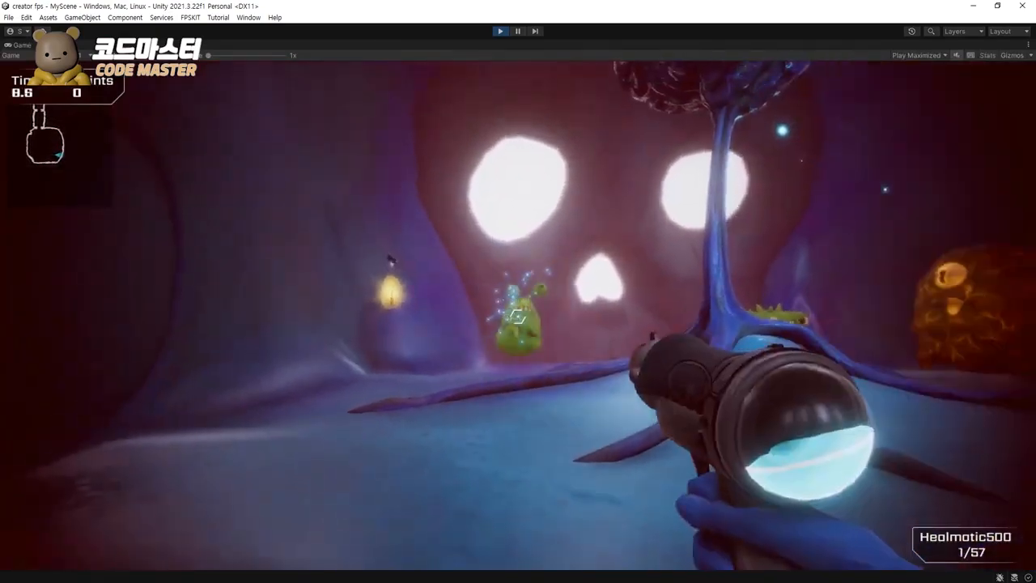
click(518, 317)
key(r)
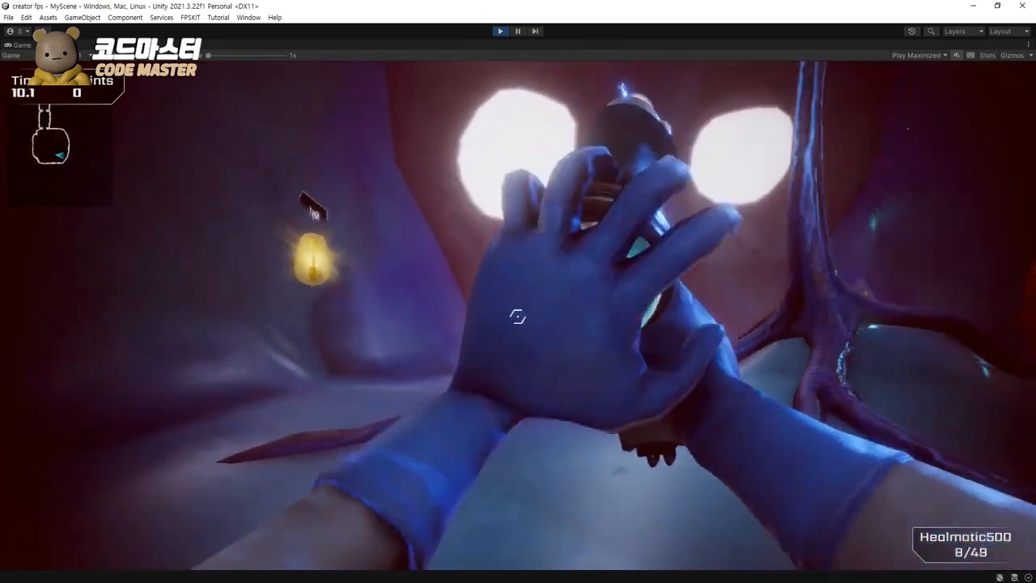
click(518, 317)
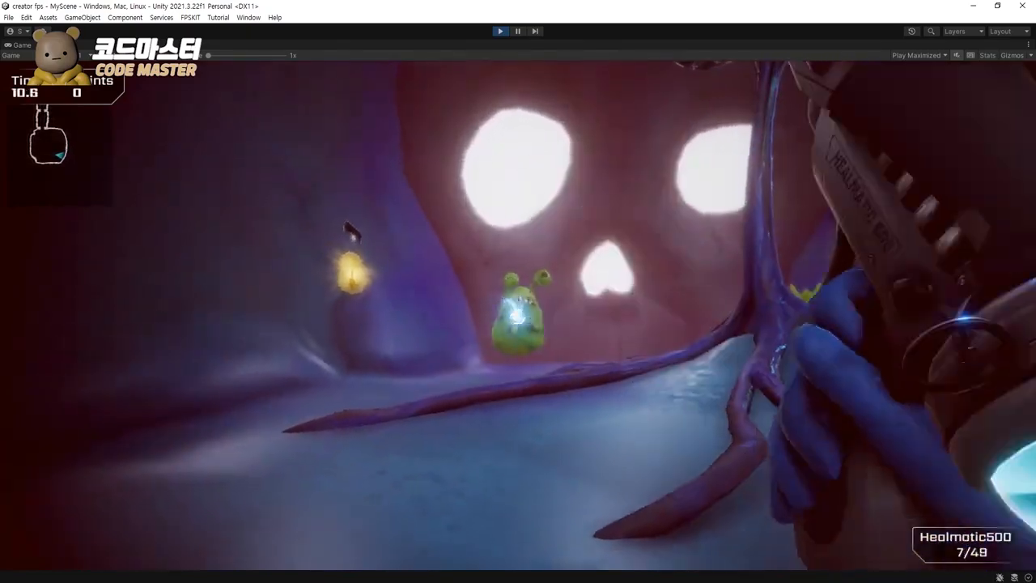
click(518, 316)
click(518, 317)
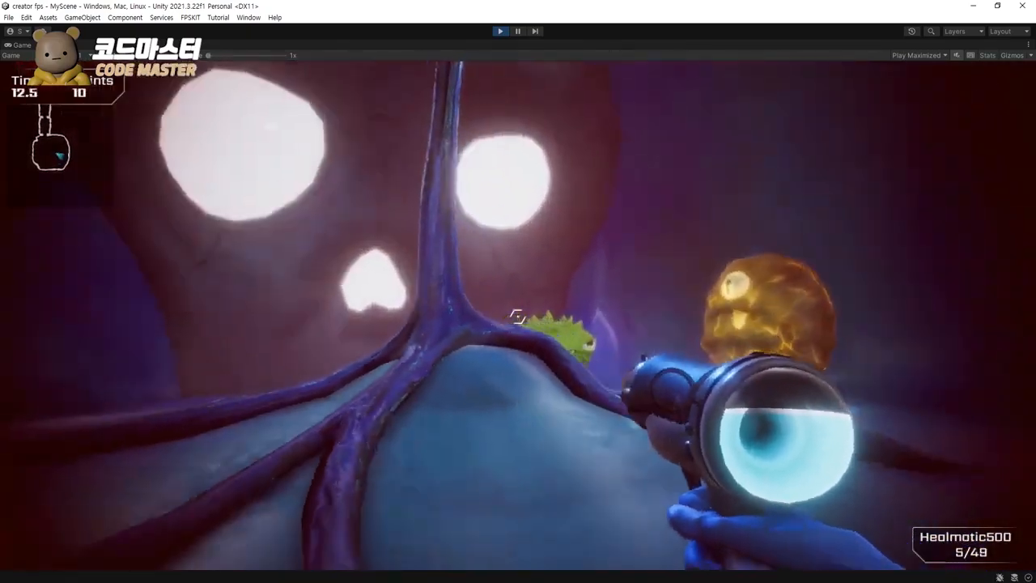
Step: Destroy the spiky germ near the FatBLob, switching from the Healmatic500 to the GermOBlaster, and reload
click(518, 317)
click(518, 316)
click(518, 317)
click(518, 316)
click(518, 317)
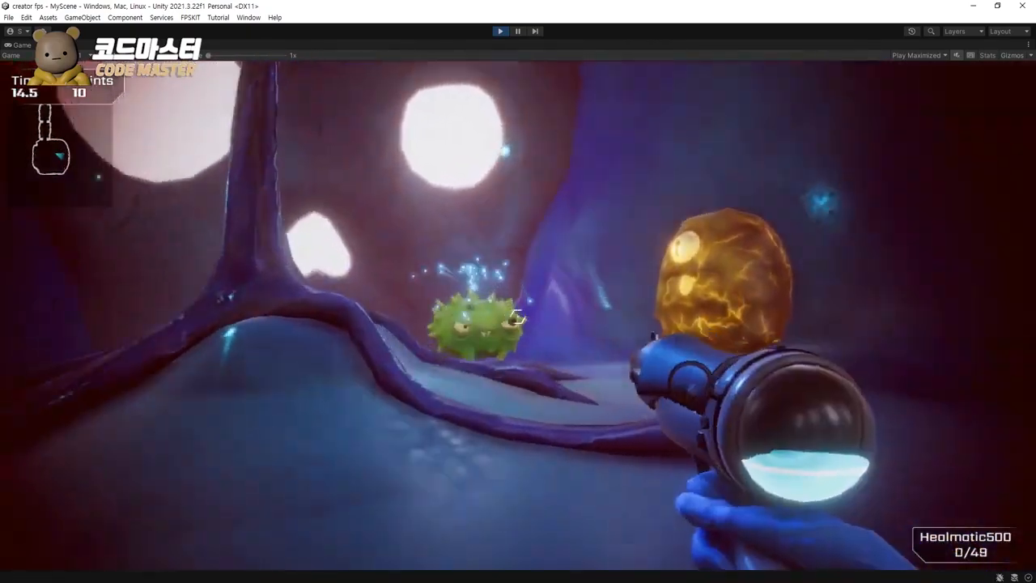
key(r)
key(2)
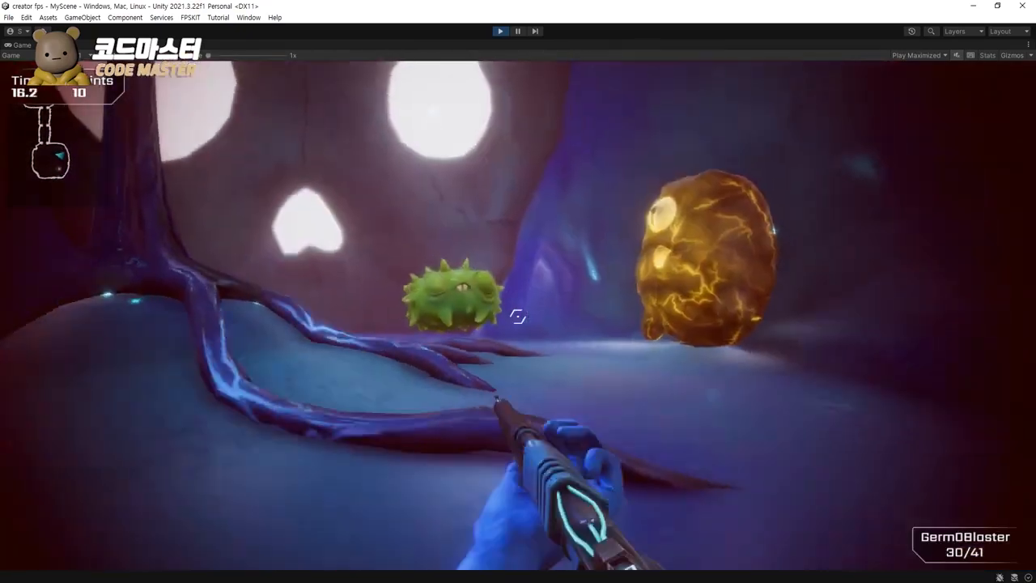
click(518, 317)
click(518, 317)
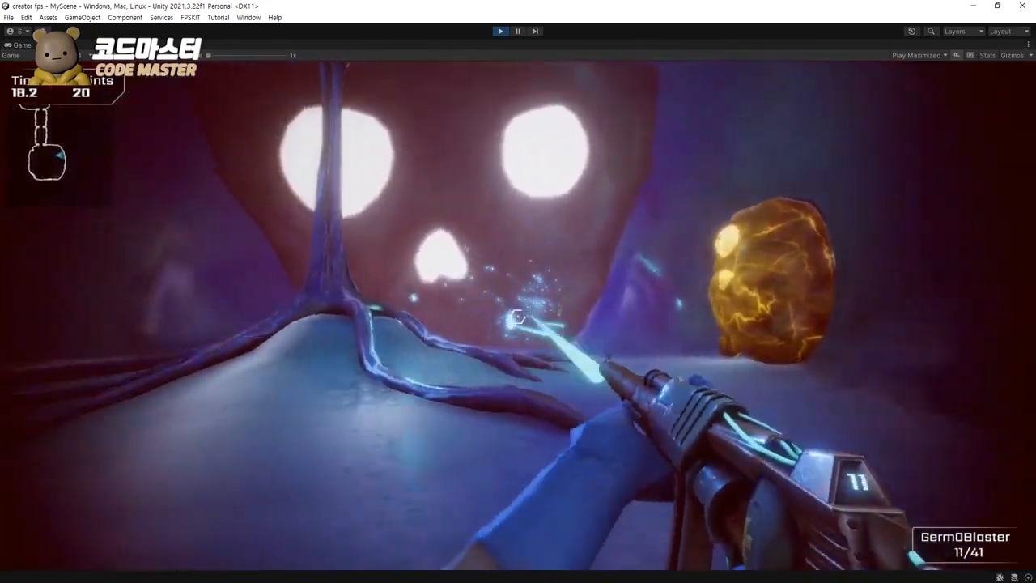
key(r)
Step: Walk up to the locked FatBLob without the key, check its sign, and try to push through it
key(w)
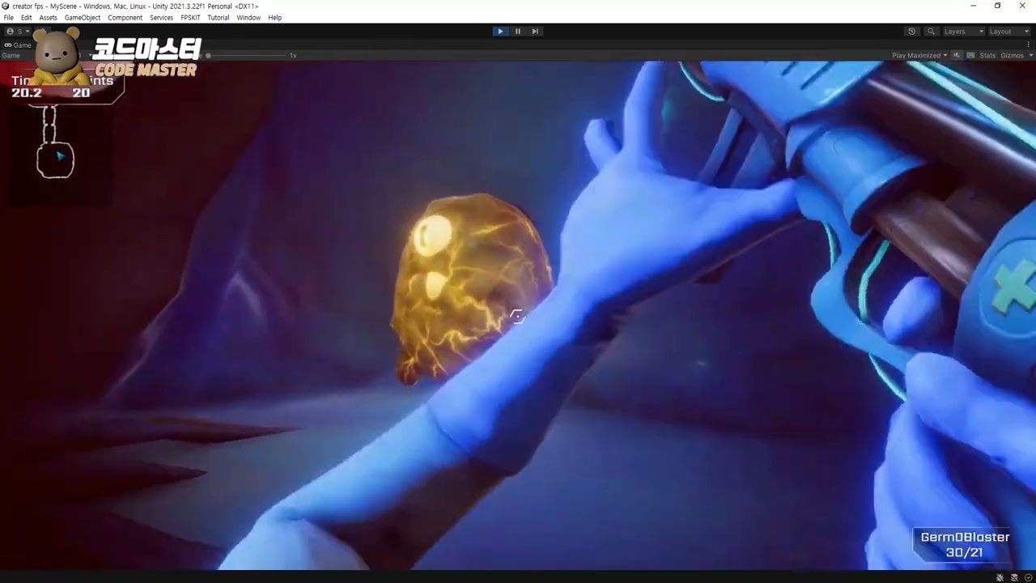
key(w)
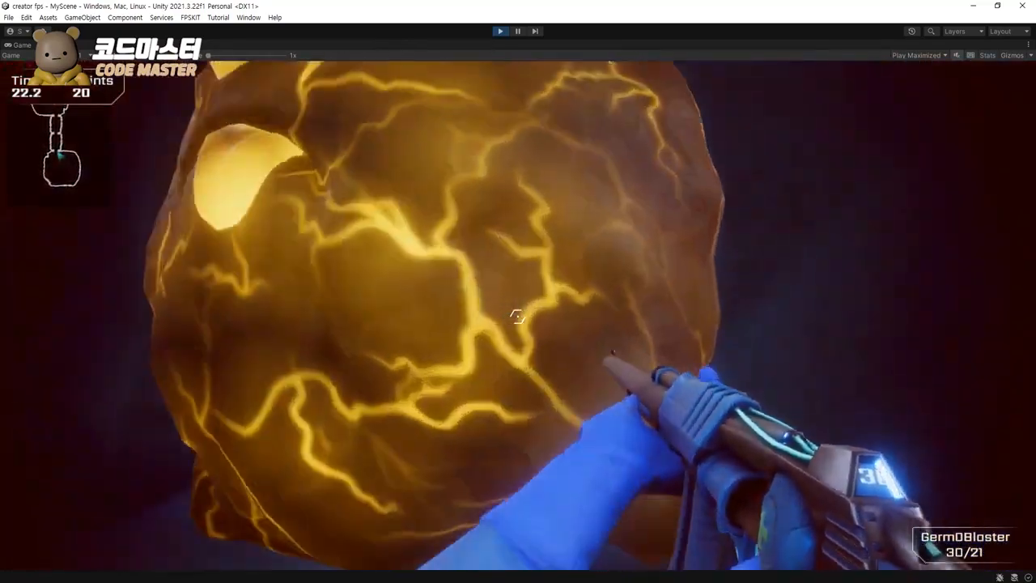
key(s)
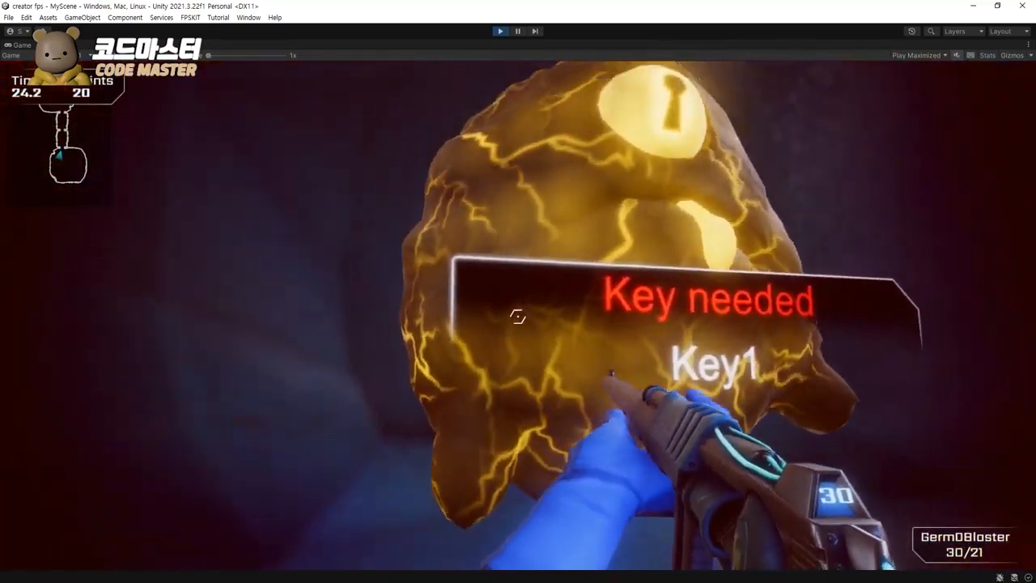
key(w)
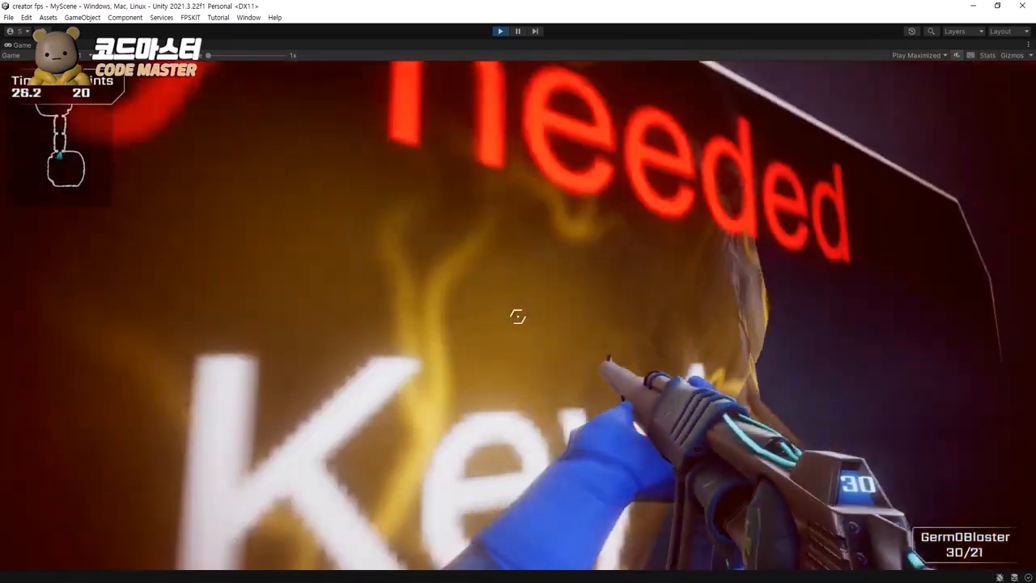
Step: Walk back to the Key, trying the Pill, Healmatic500 and GermOBlaster on the way, shoot at it and collect it
key(2)
key(w)
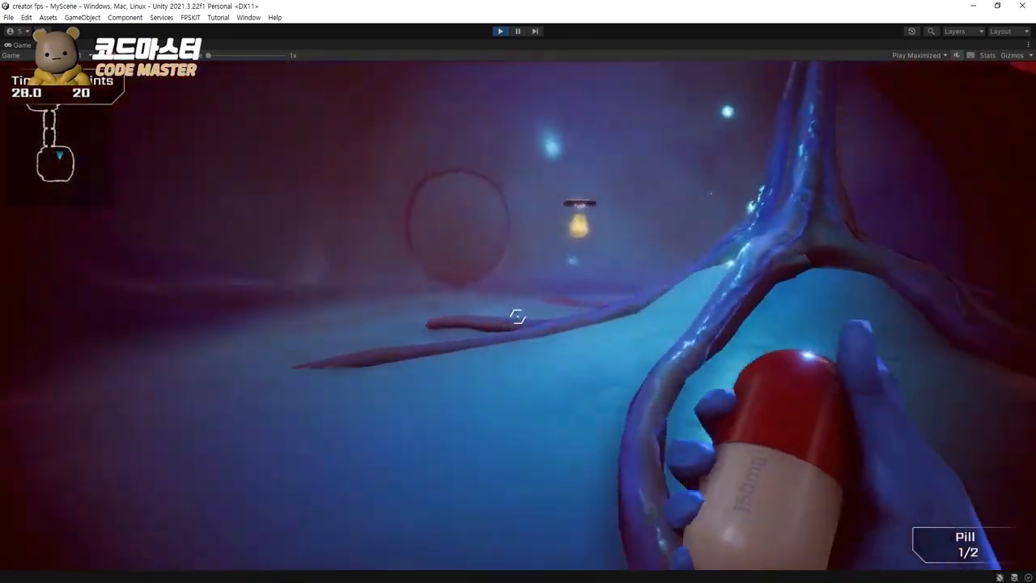
key(w)
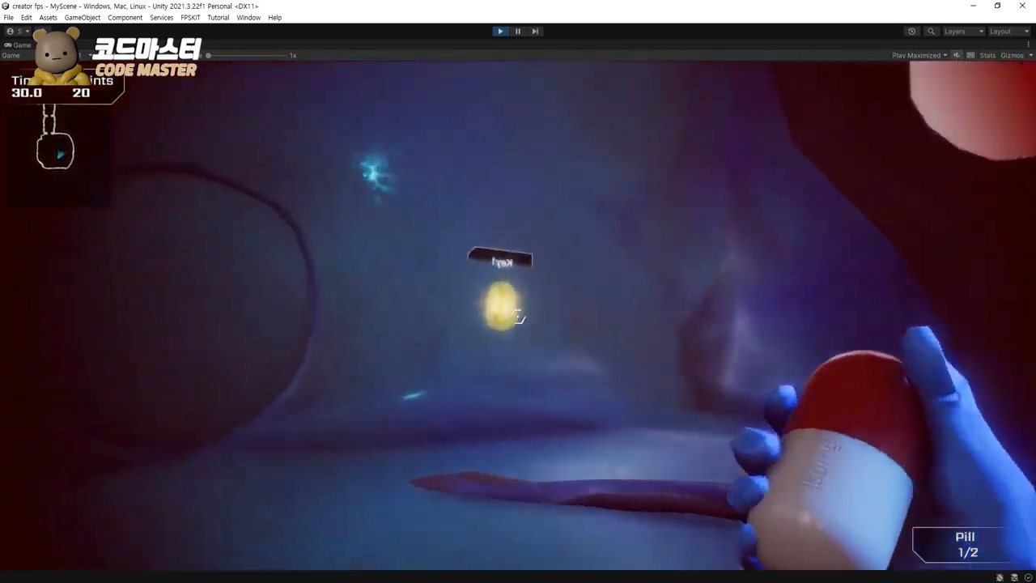
key(3)
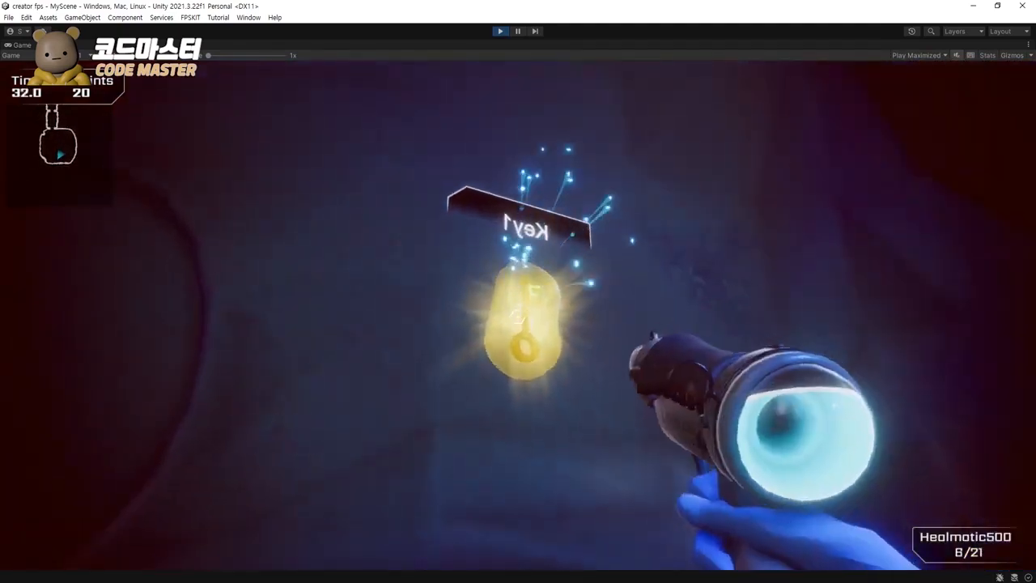
key(1)
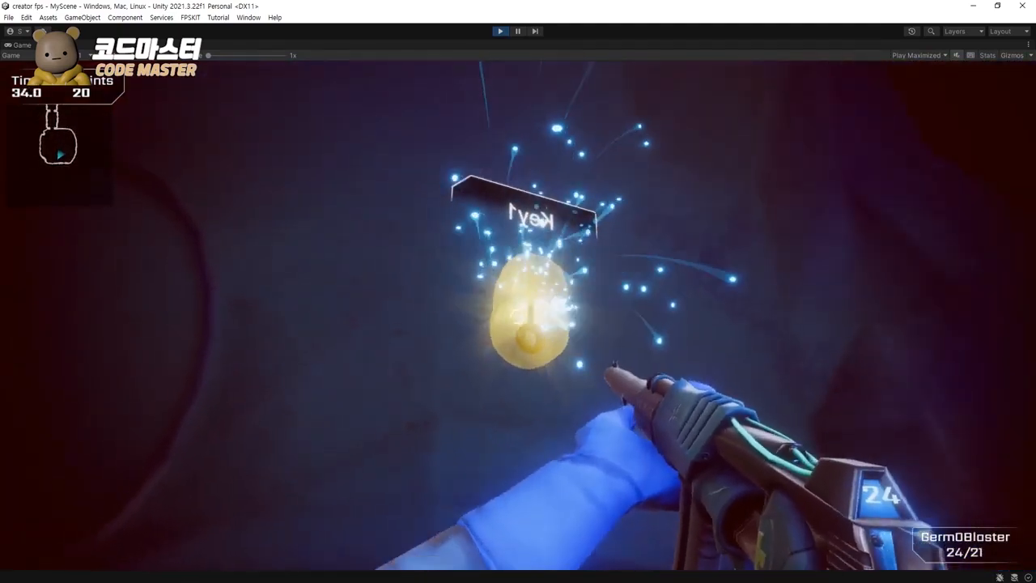
key(w)
click(518, 316)
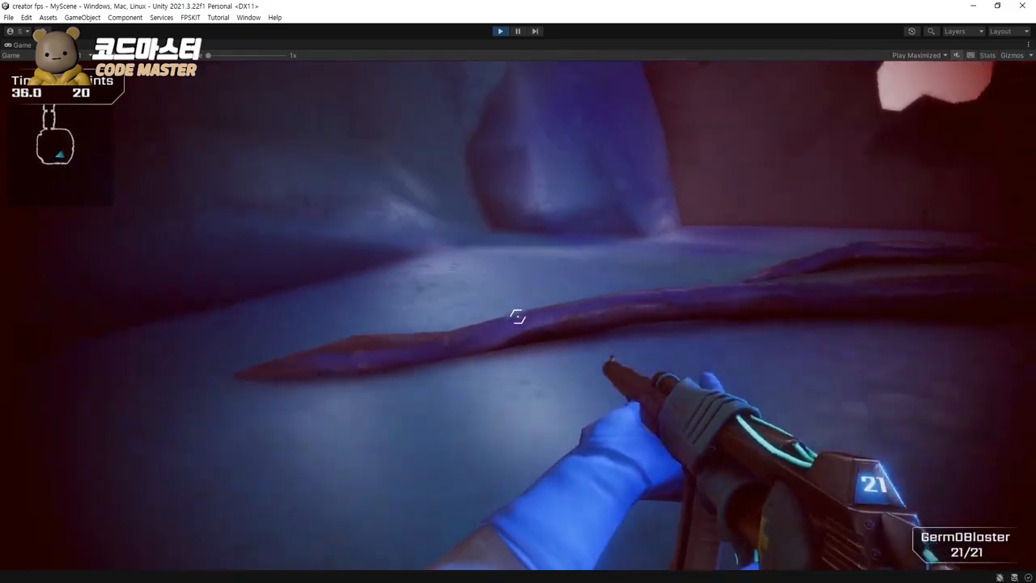
Step: Return to the FatBLob carrying Key1, touch it to unlock the passage, and step back from the door
key(w)
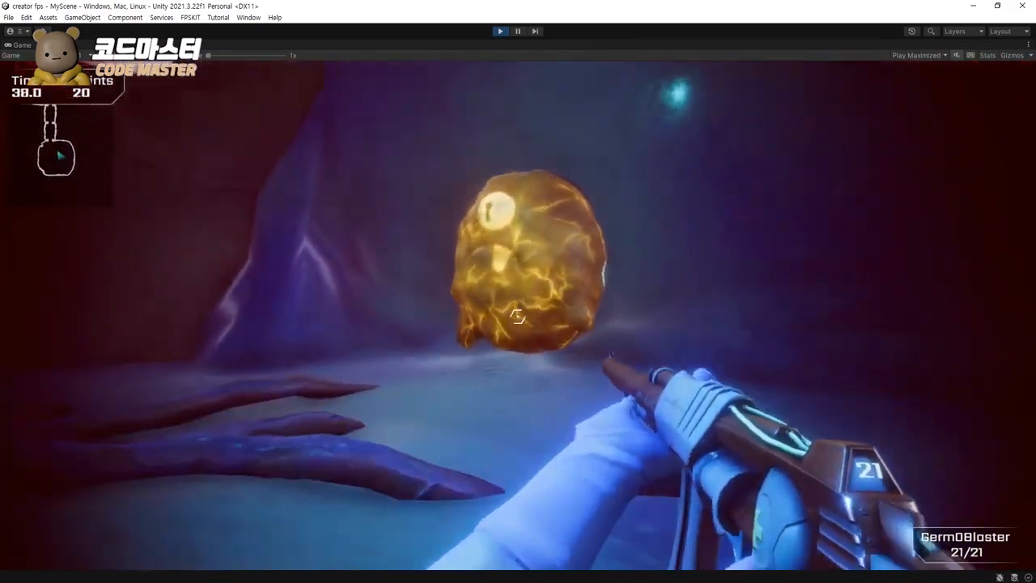
key(w)
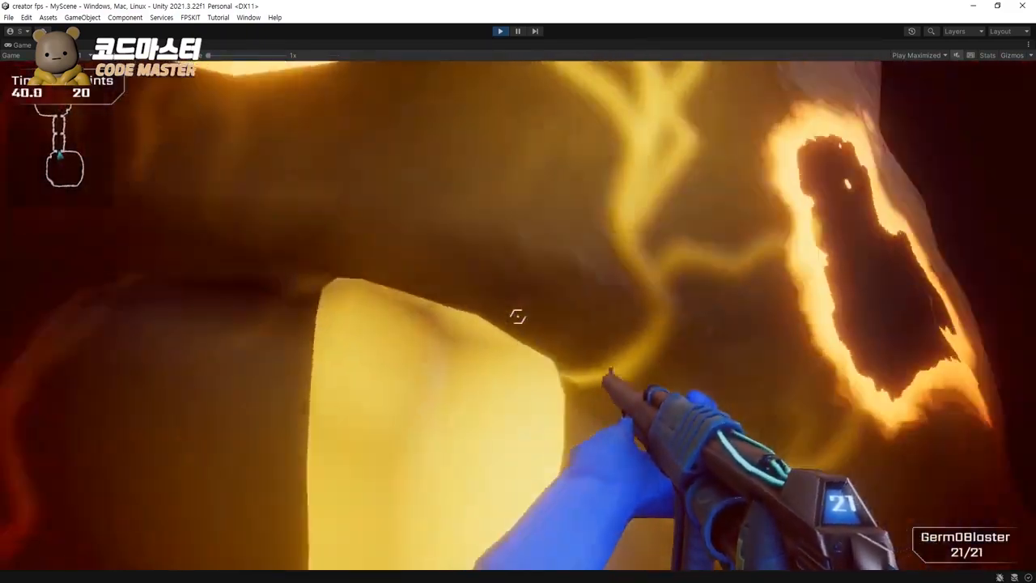
key(s)
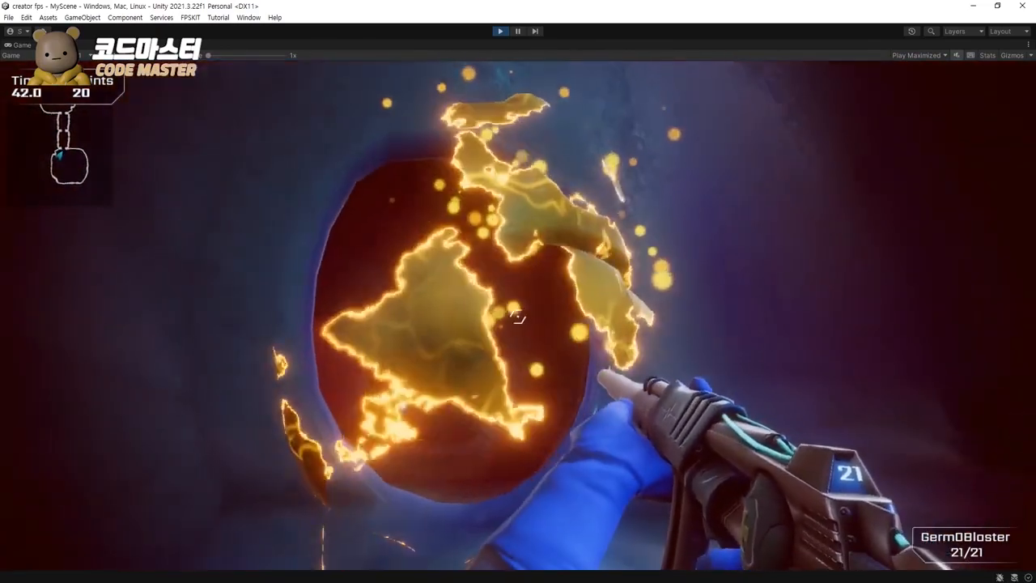
Step: Walk through the unlocked corridor, the second brain room and the zigzag passages to the room with the hanging heart
key(w)
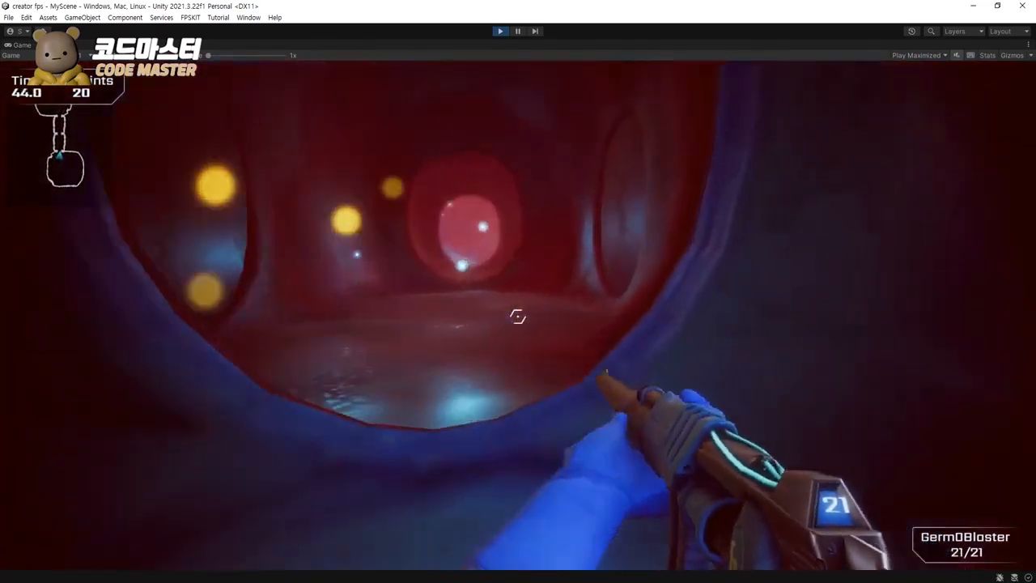
key(w)
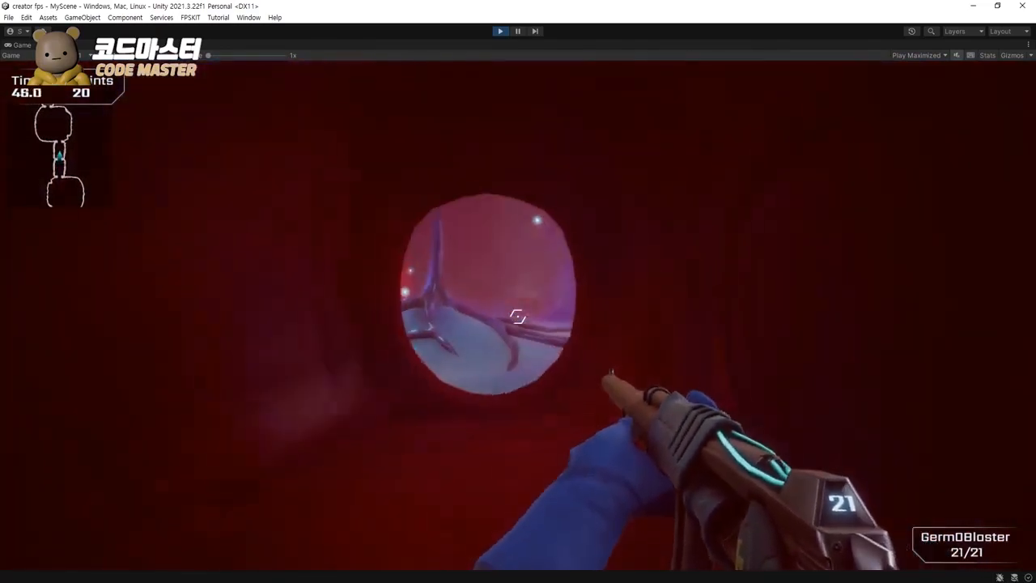
key(w)
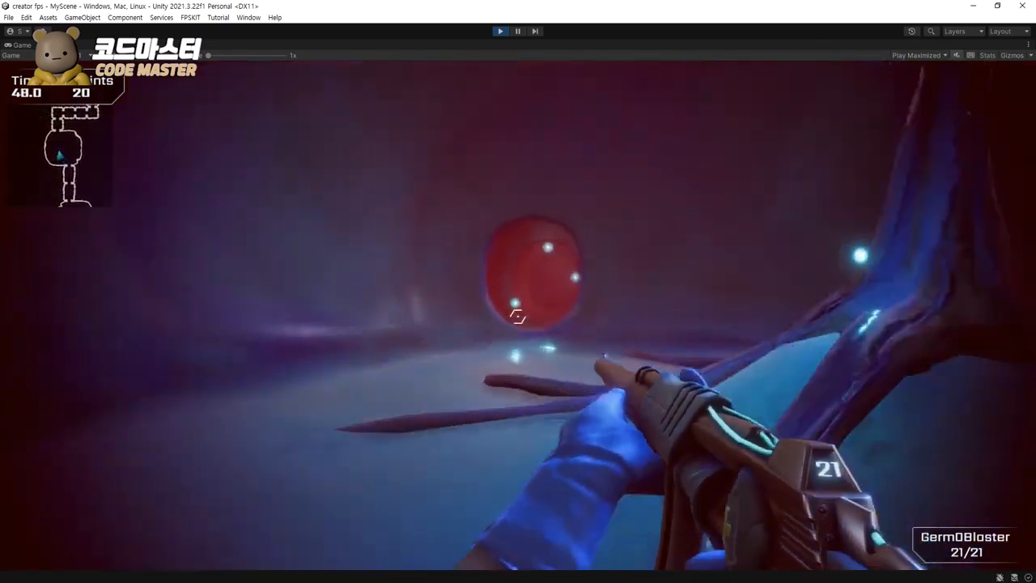
key(w)
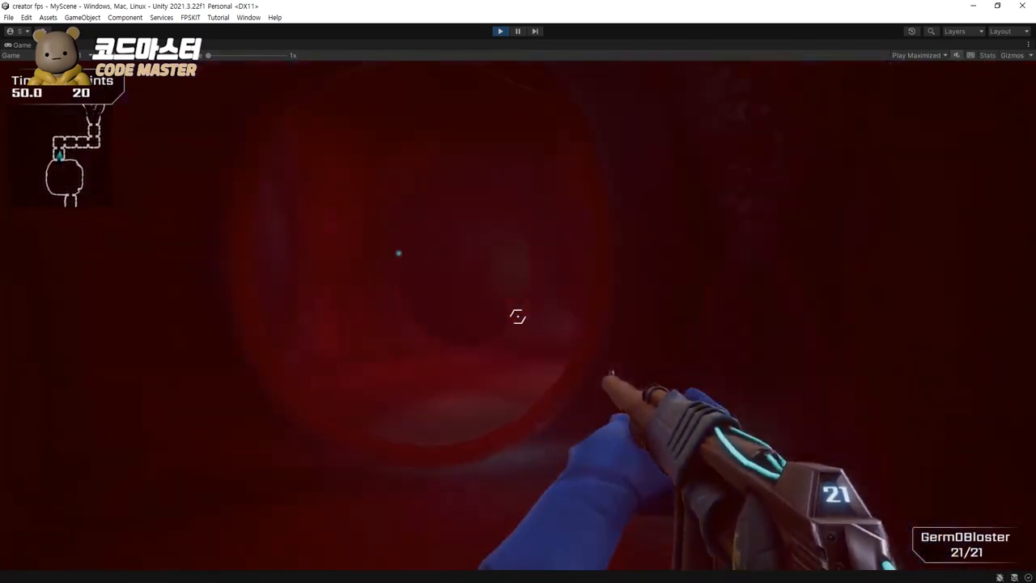
key(w)
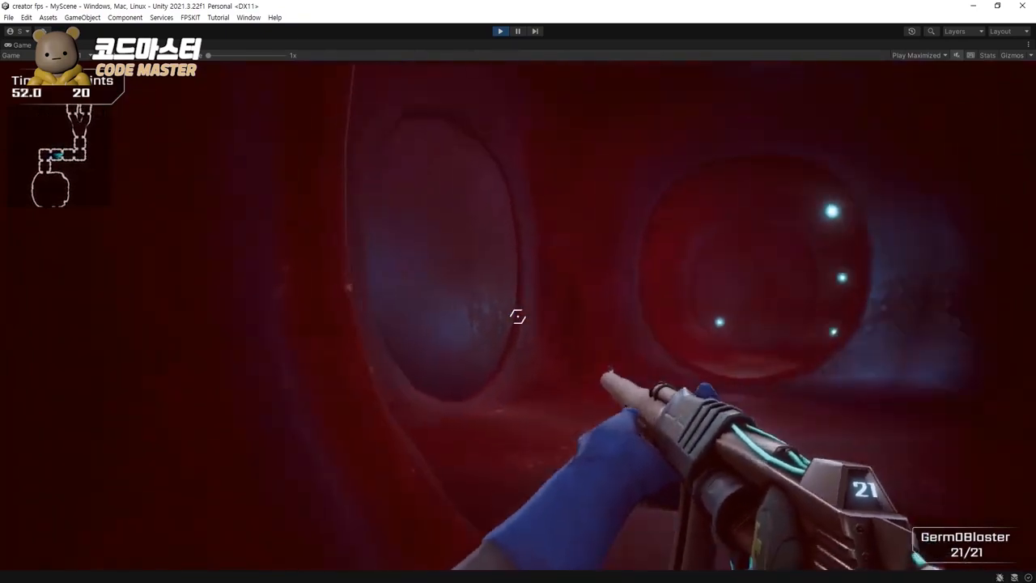
key(w)
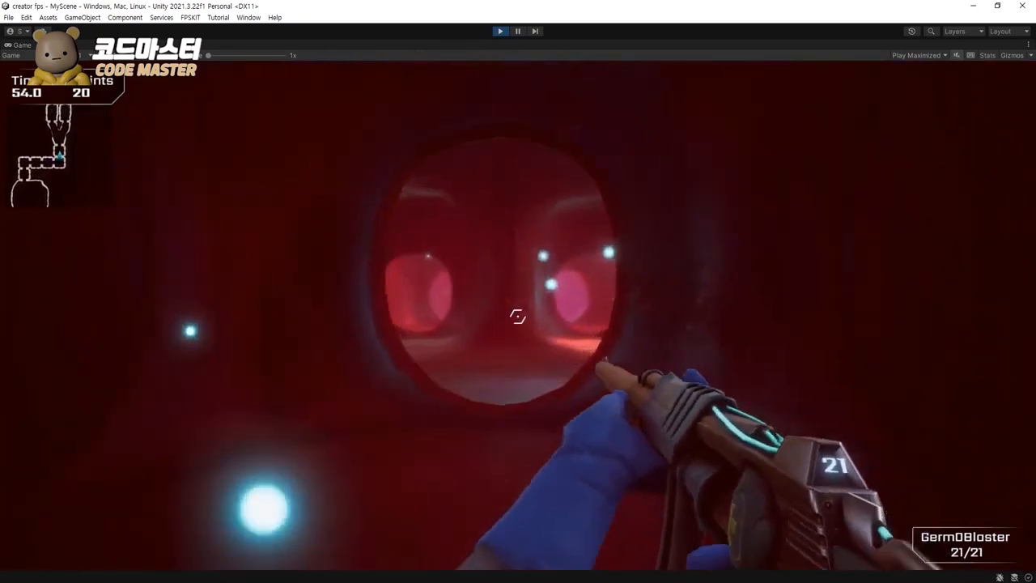
key(w)
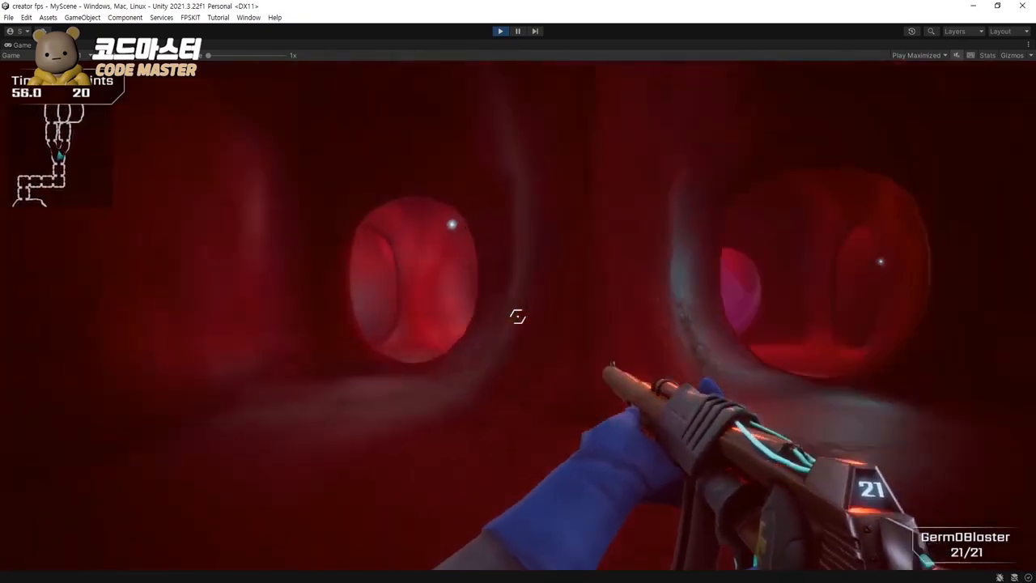
key(w)
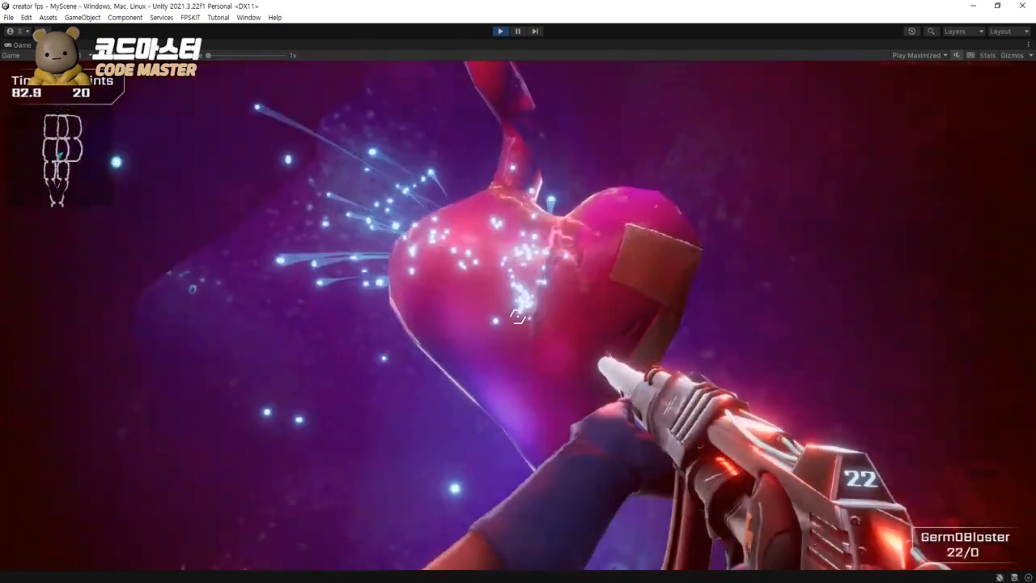
Step: Fire the GermOBlaster in the heart room, look at the patched heart up close, and end the play test
click(518, 317)
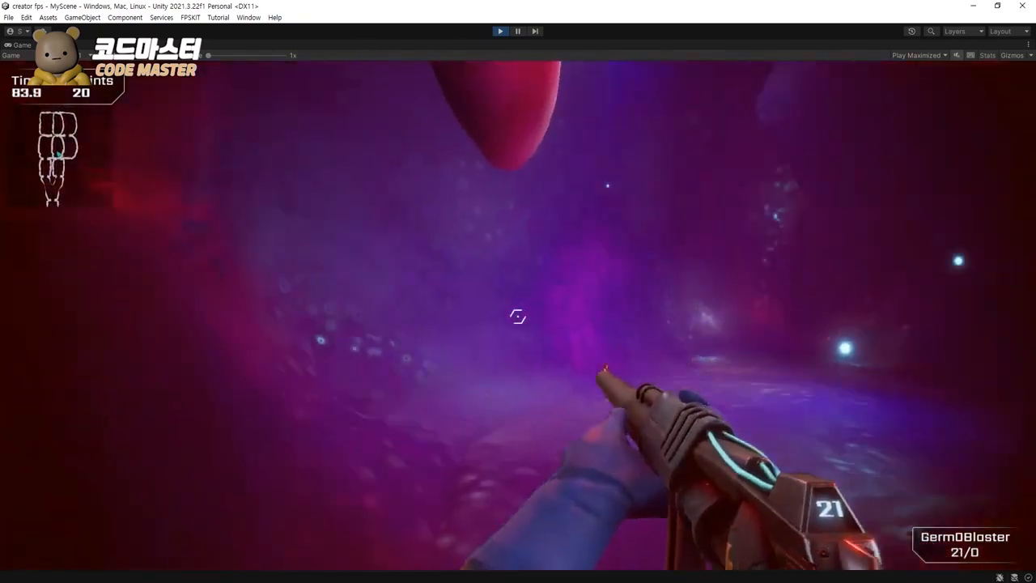
key(w)
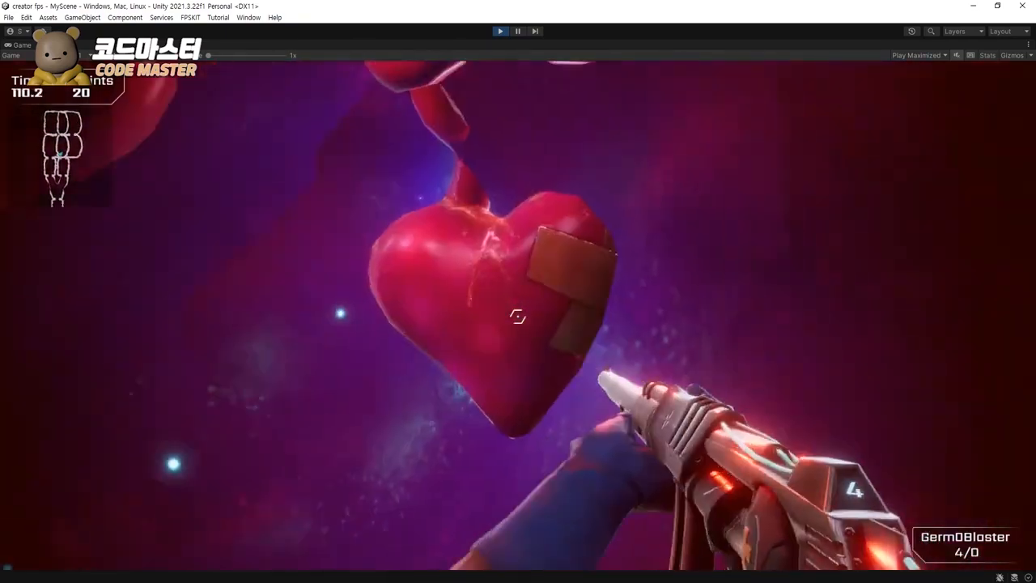
key(w)
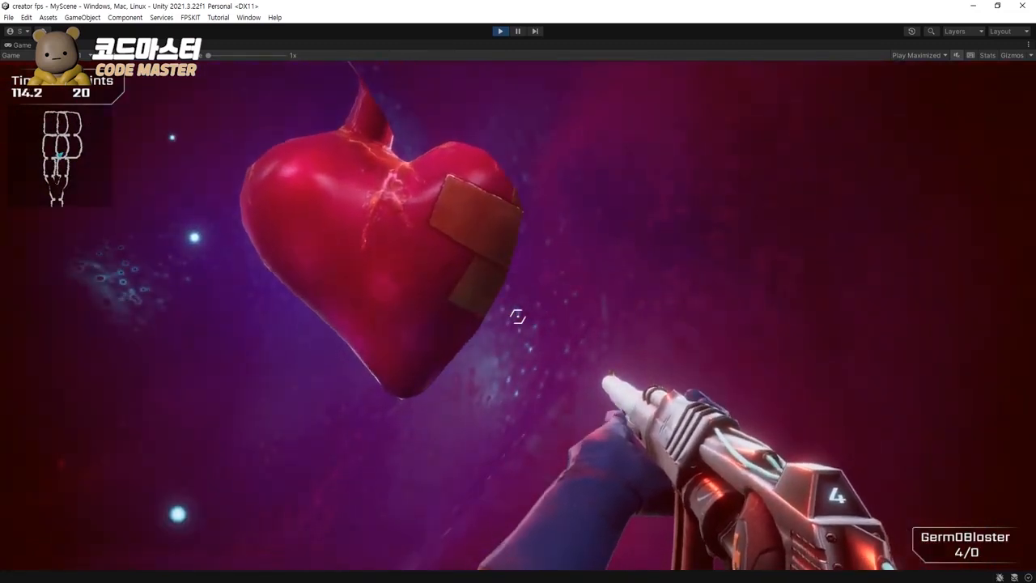
key(ctrl+p)
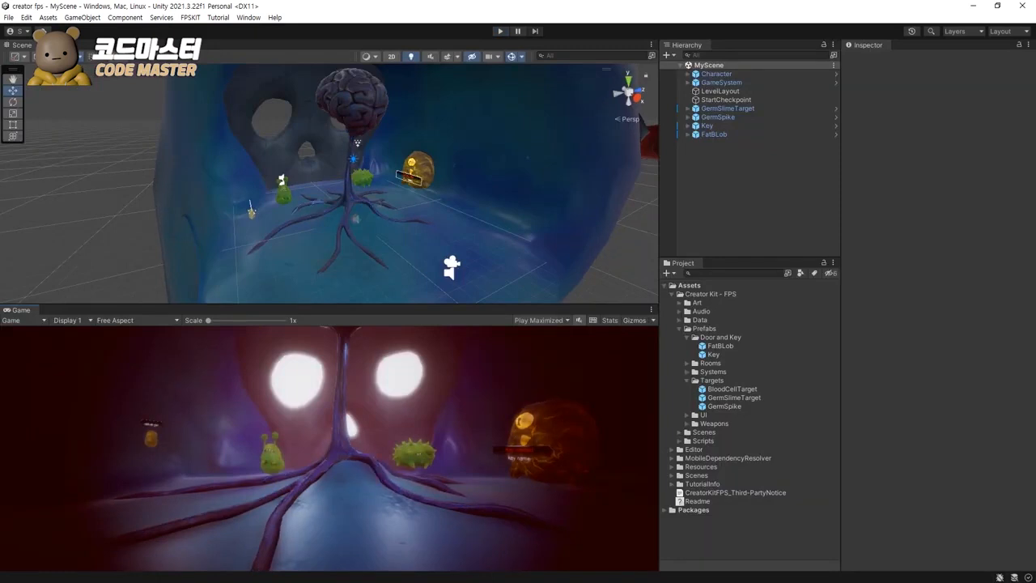
Step: Examine the whole level layout in the scene, from the first brain room to the far end of the connected rooms
scroll(348, 190, down, 5)
alt+drag(405, 186, 218, 194)
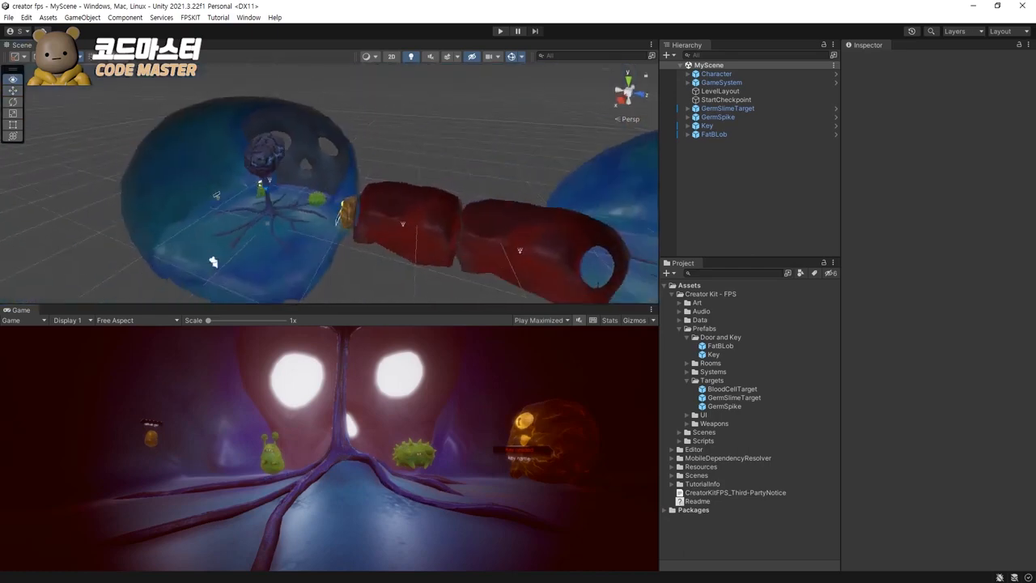
alt+drag(348, 211, 357, 198)
middle_drag(364, 222, 235, 154)
scroll(324, 178, down, 5)
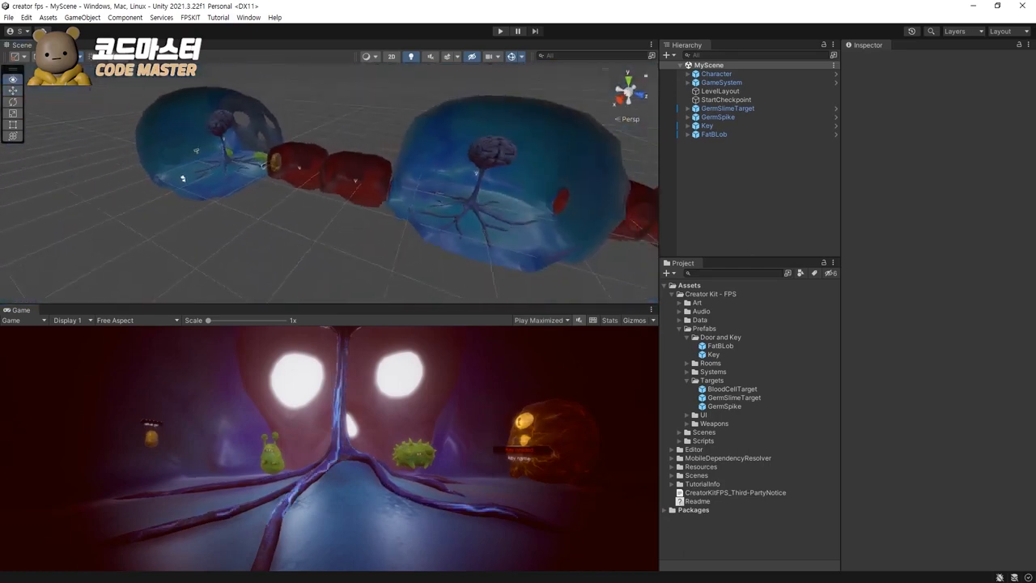
alt+drag(267, 182, 397, 188)
middle_drag(397, 187, 348, 190)
scroll(330, 182, down, 8)
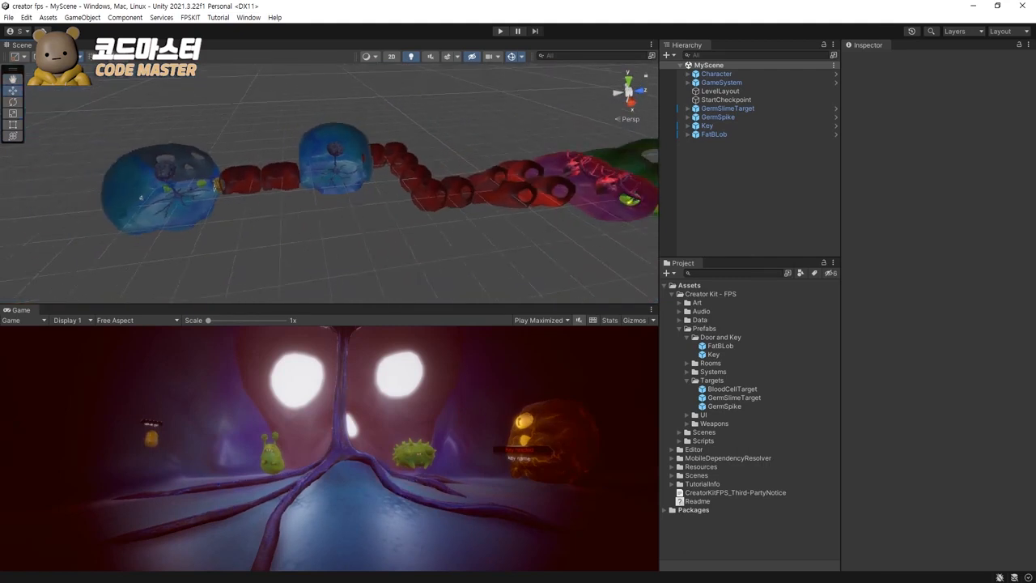
alt+drag(324, 182, 417, 174)
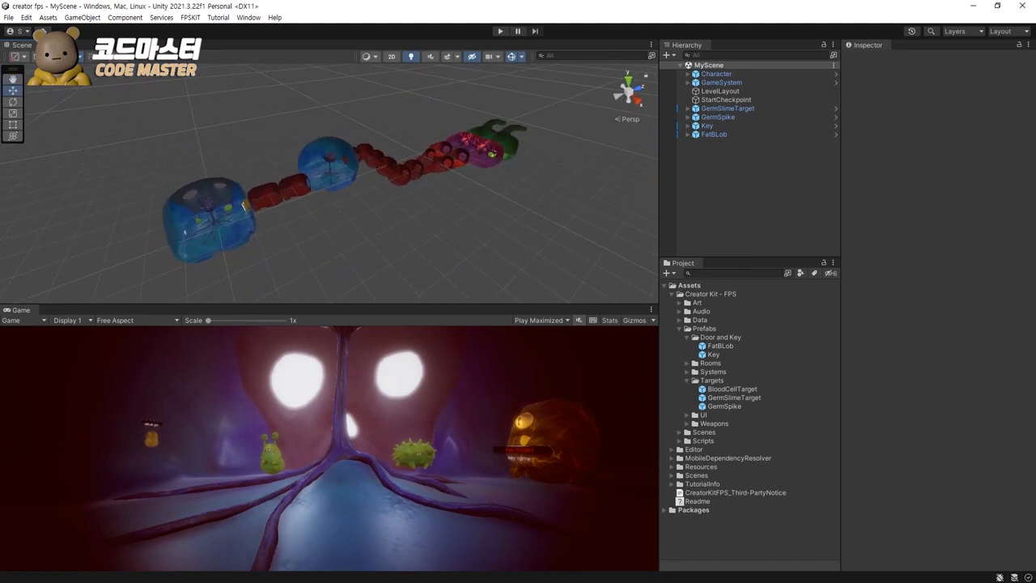
Step: Select the Key object in MyScene and check its Key Type setting
click(707, 126)
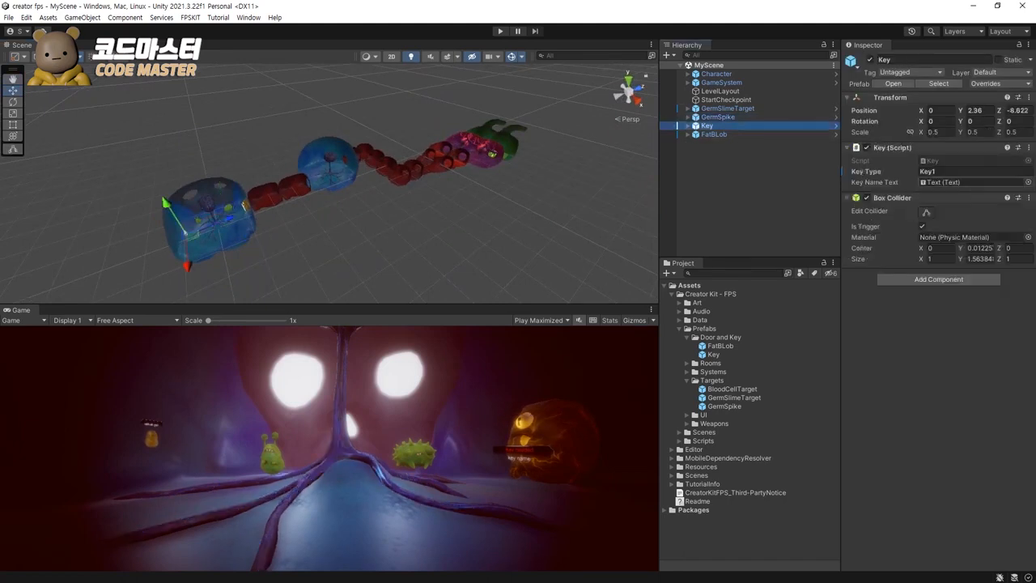
click(939, 171)
click(939, 171)
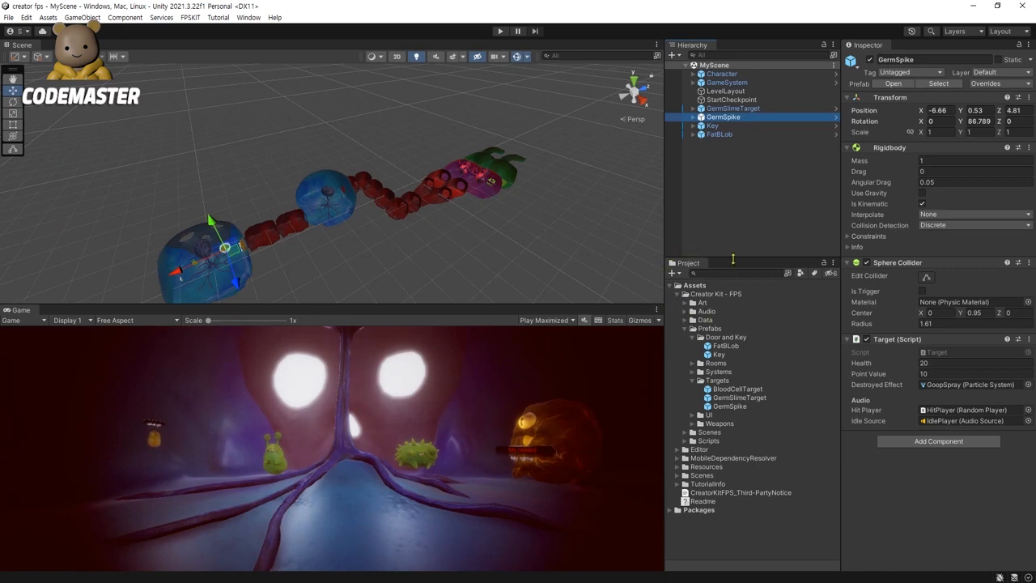
Step: Expand the Weapons folder inside the Creator Kit - FPS Prefabs folder to list its weapon prefabs
click(698, 287)
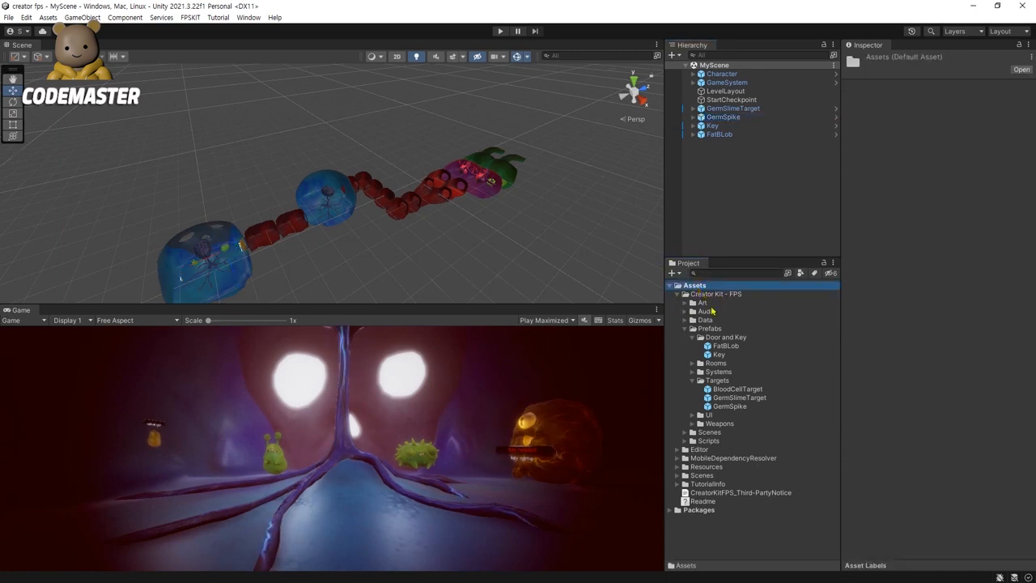
click(715, 295)
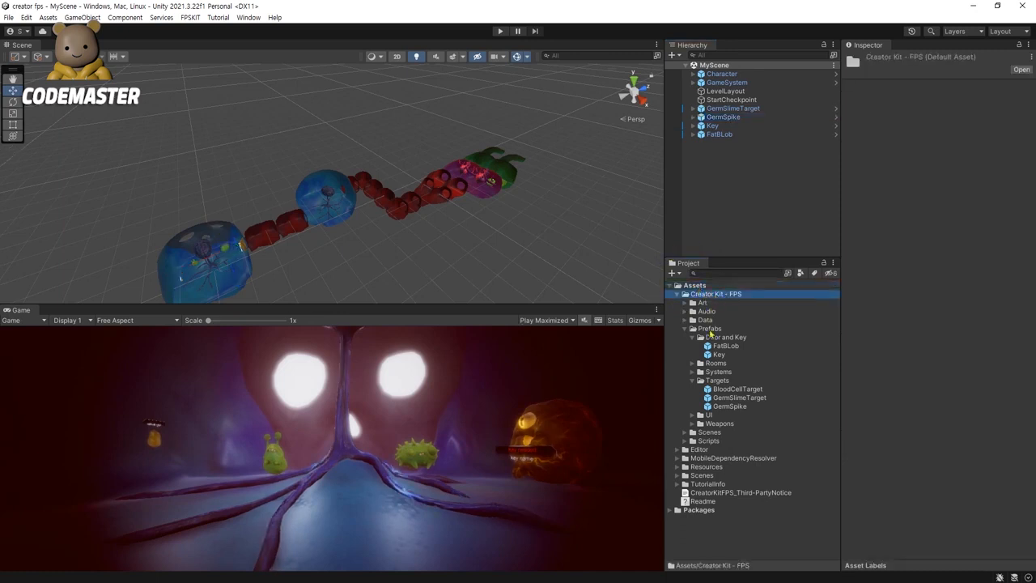
click(714, 330)
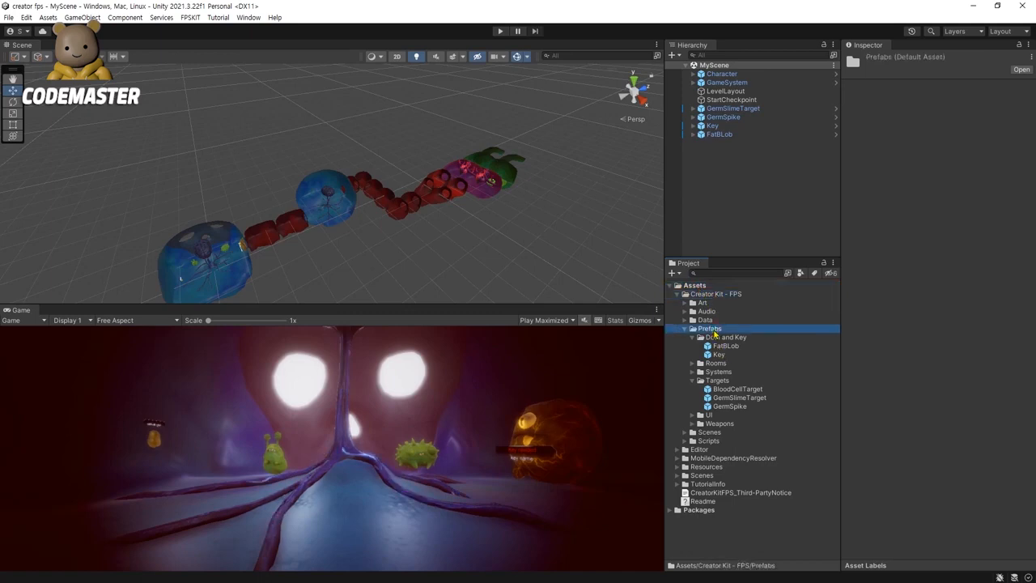
click(720, 424)
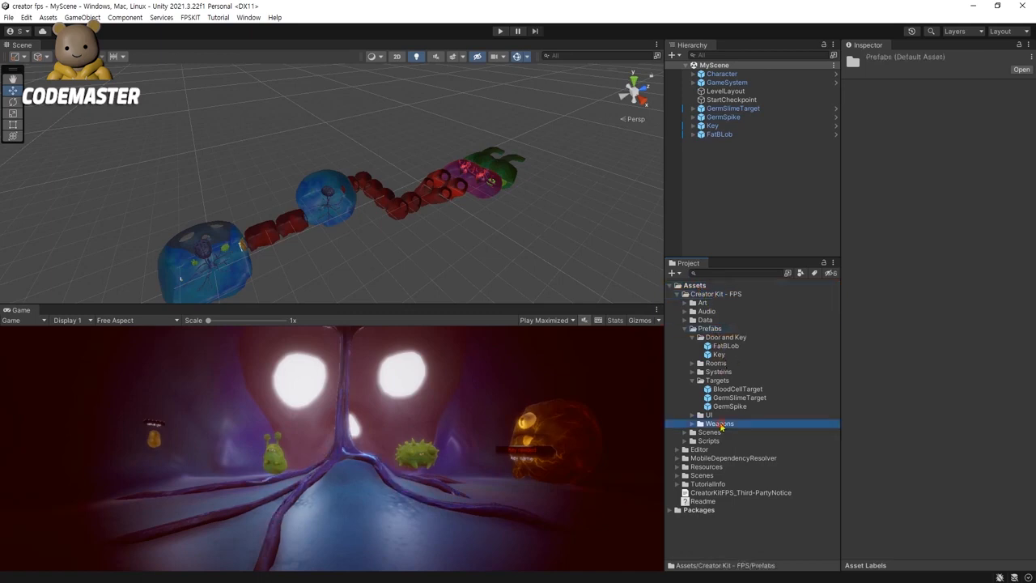
key(Right)
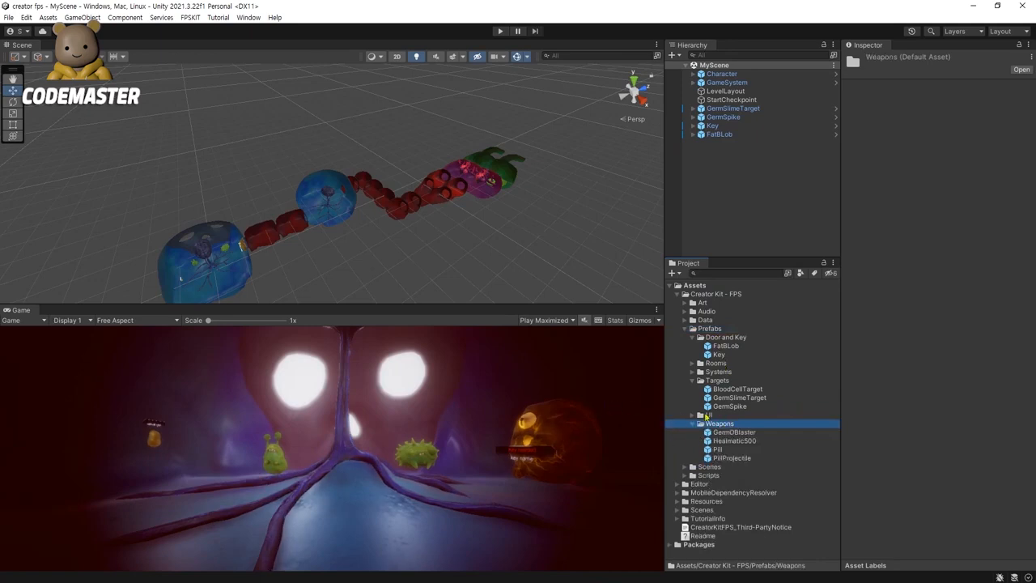
Step: Open the GermOBlaster, Healmatic500 and Pill prefabs one after another and examine their Weapon script settings
key(Down)
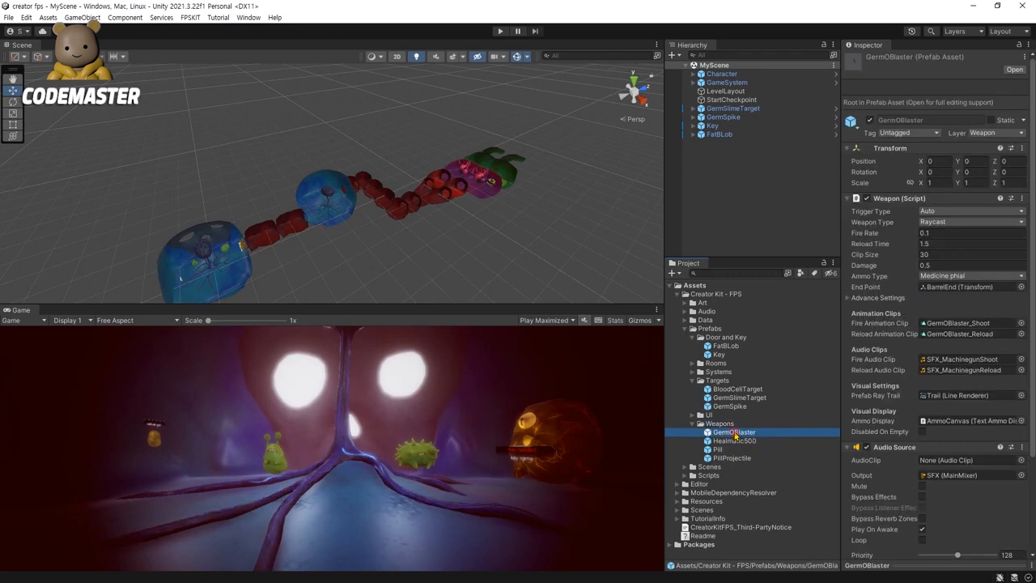
double_click(734, 435)
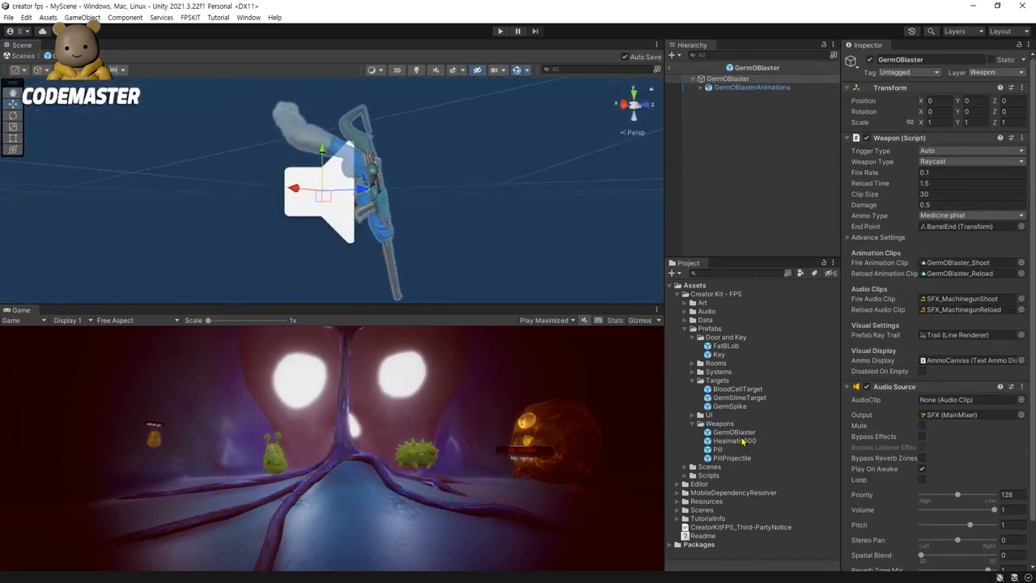
double_click(735, 440)
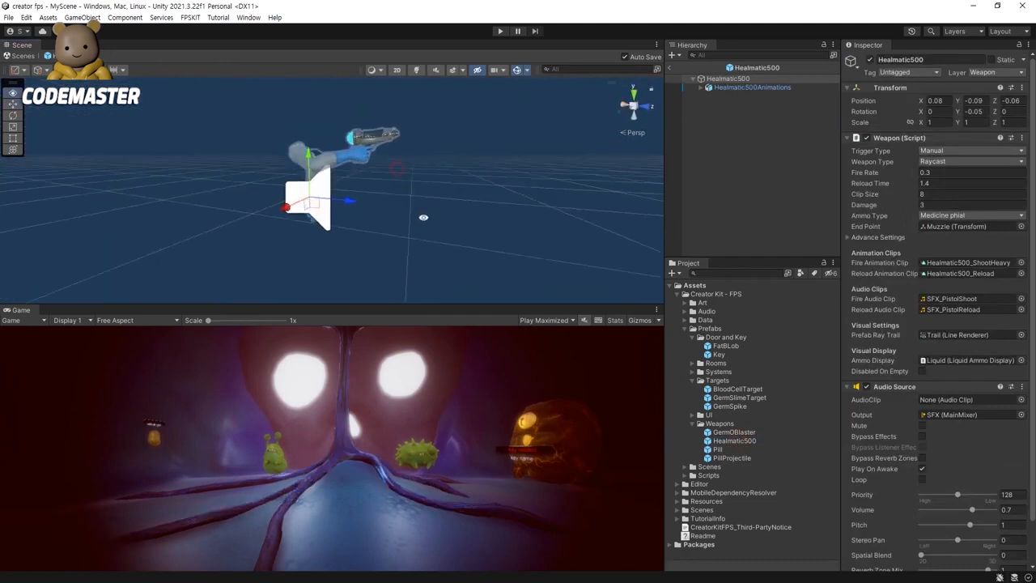
double_click(717, 449)
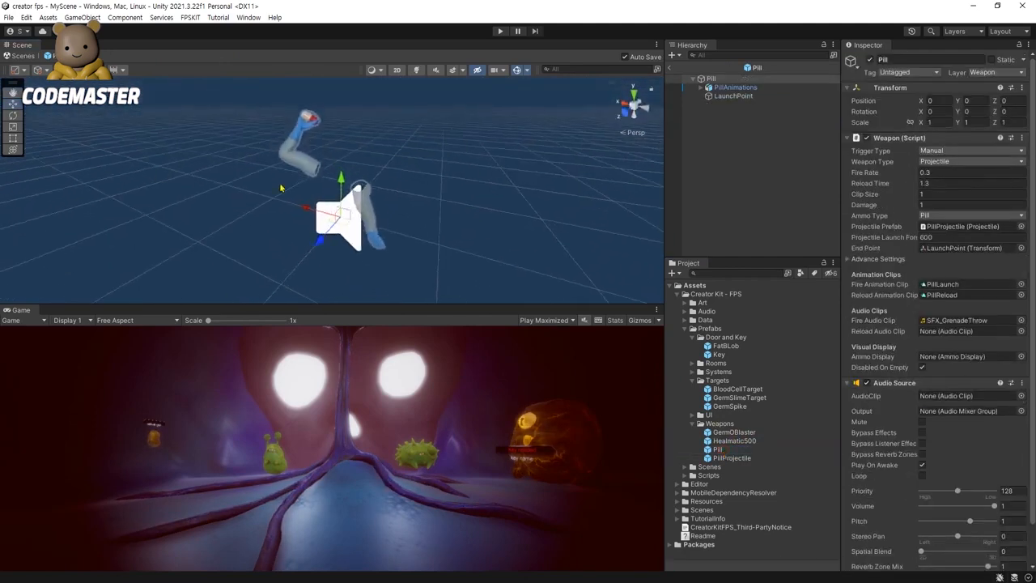
Step: Open the PillProjectile prefab to examine its Projectile script settings, and switch back to the GermOBlaster prefab
double_click(731, 457)
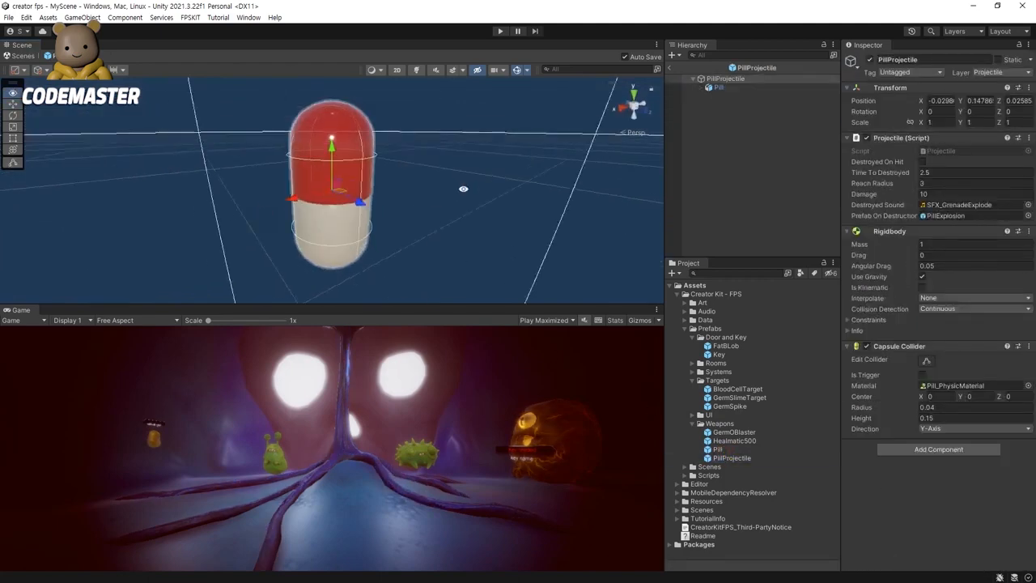
double_click(745, 434)
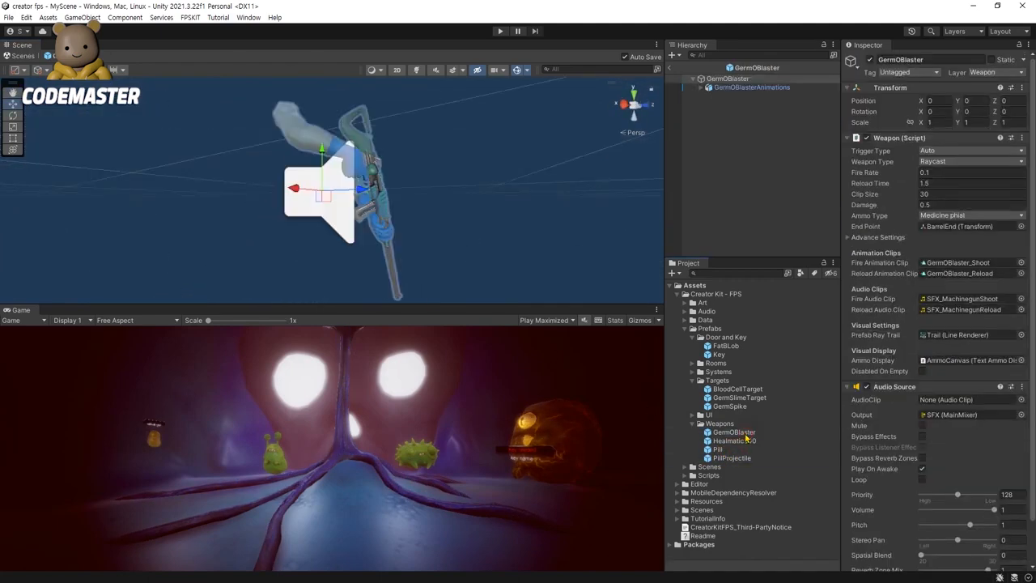
Step: Duplicate the GermOBlaster prefab in the Weapons folder and name the copy GermOBlaster 2
click(744, 434)
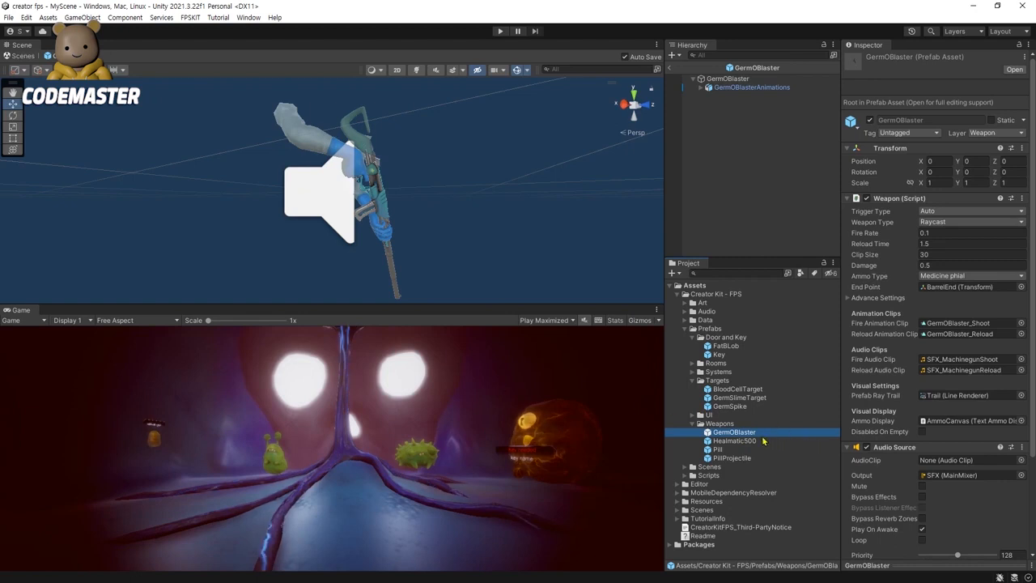
key(ctrl+d)
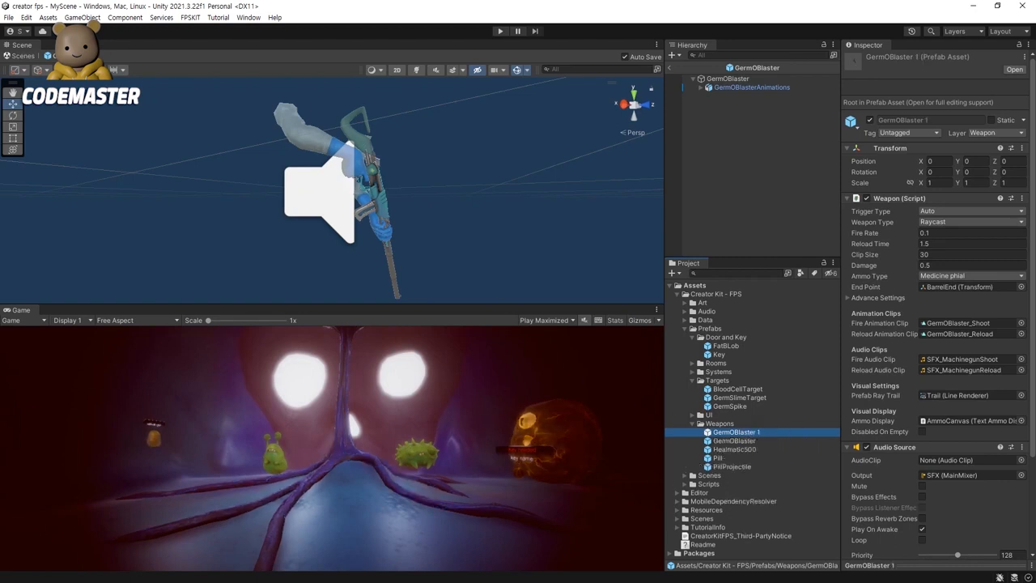
click(766, 434)
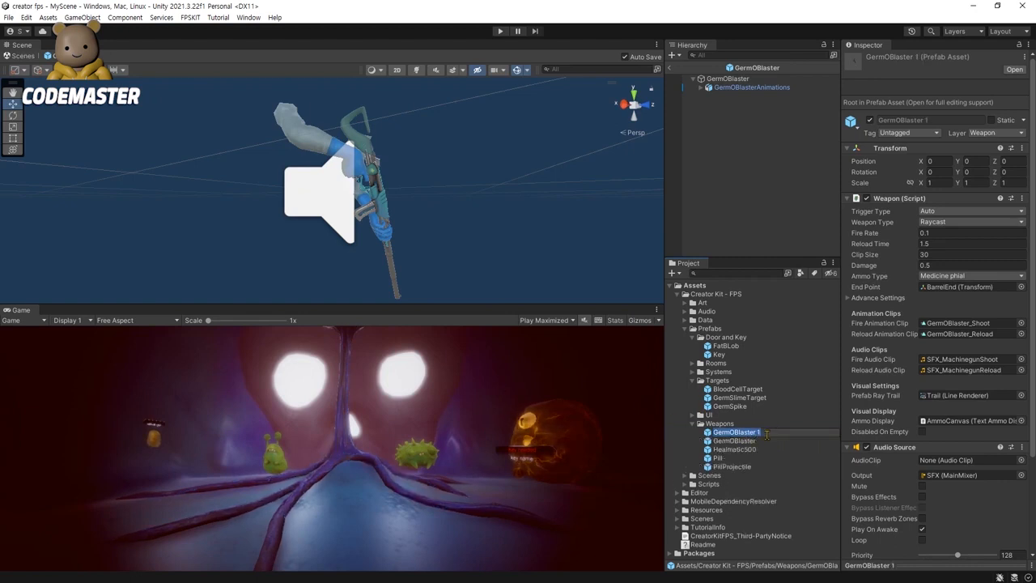
click(766, 435)
key(BackSpace)
text(2)
key(Return)
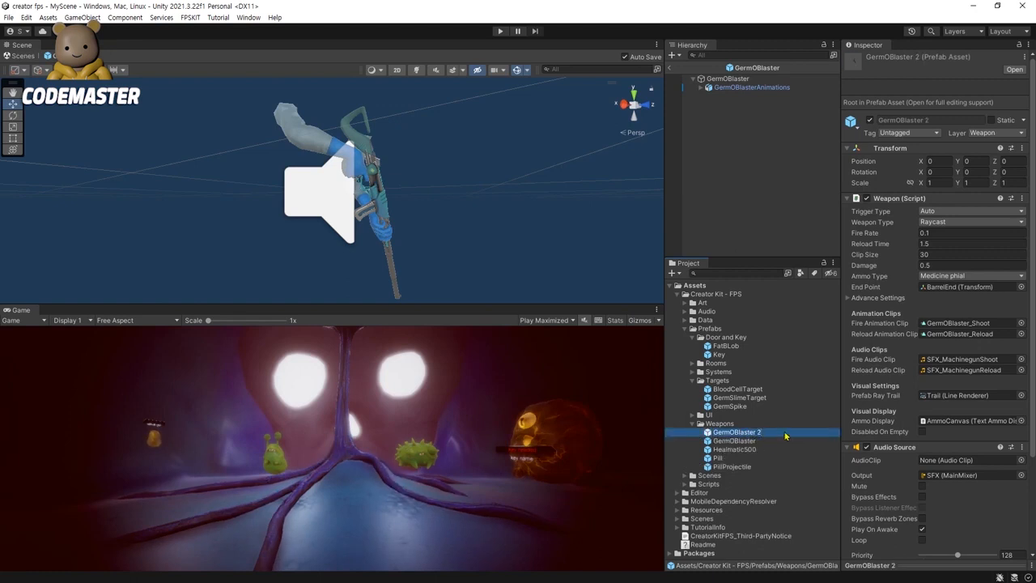
Step: Open the GermOBlaster 2 prefab and examine its Weapon script settings, from weapon type and reload time to damage and ammo type
double_click(729, 433)
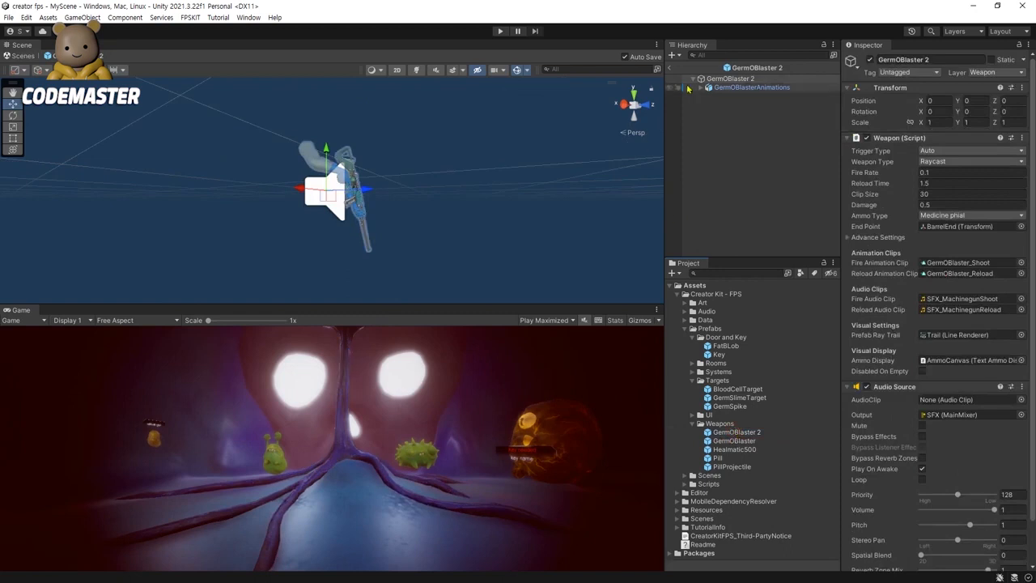
middle_drag(366, 201, 380, 231)
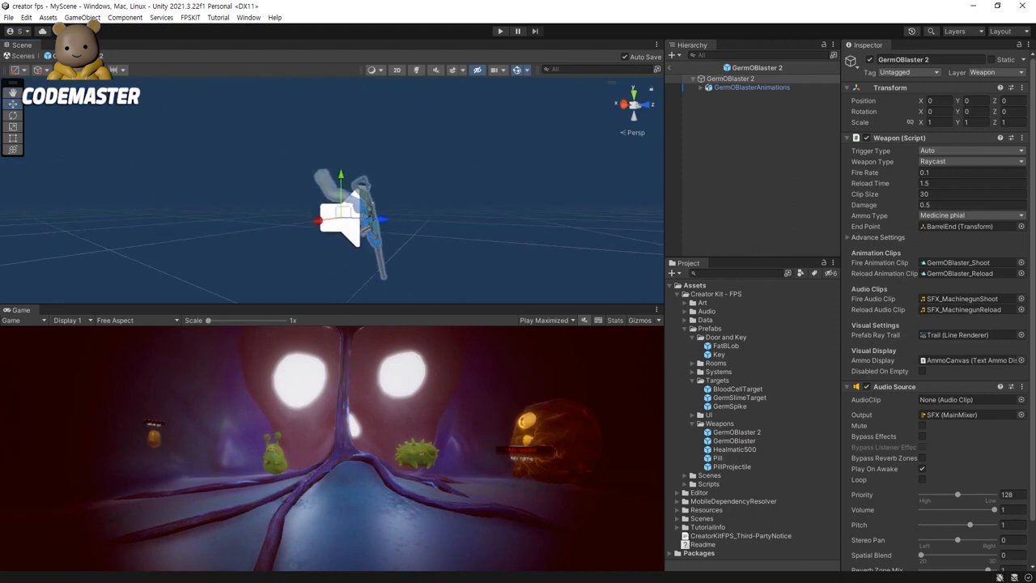
drag(841, 120, 817, 119)
drag(663, 116, 651, 117)
scroll(862, 208, down, 3)
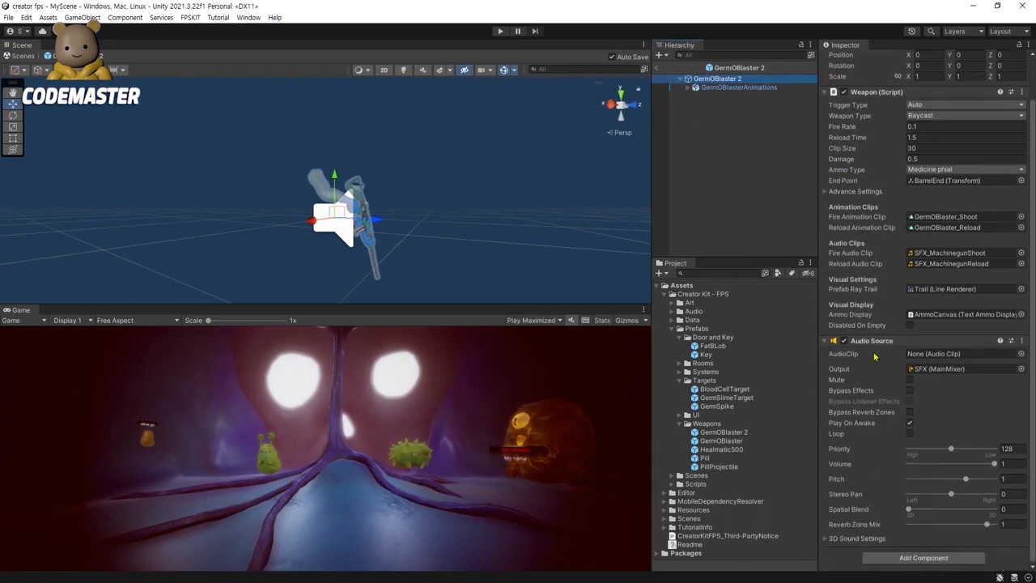
scroll(871, 106, up, 3)
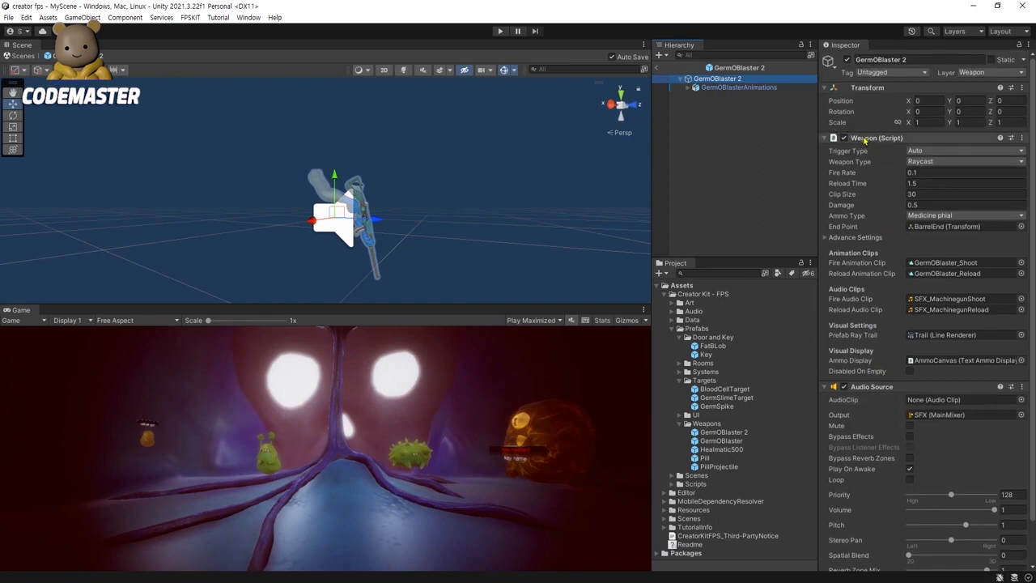
click(936, 161)
click(936, 173)
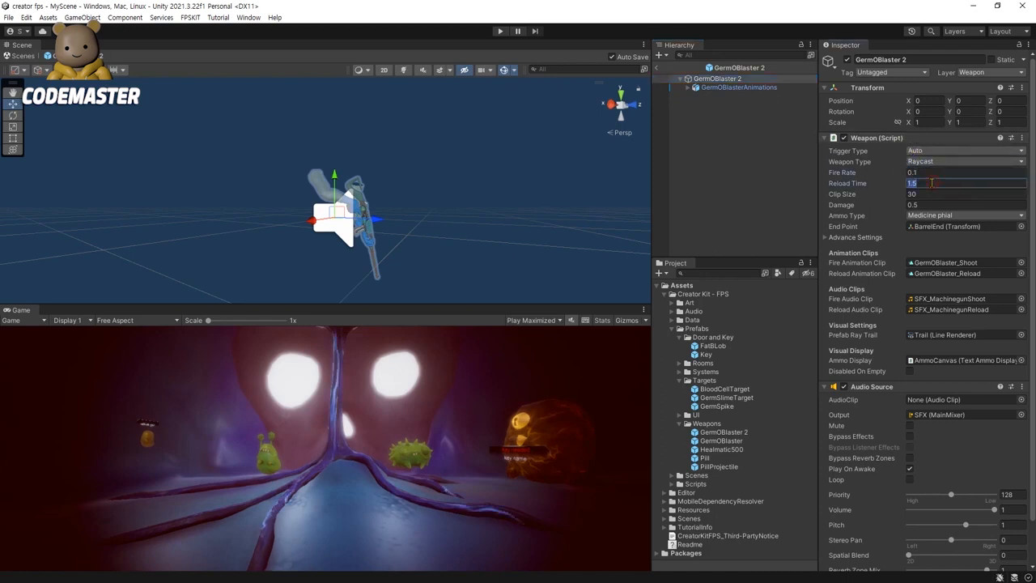
click(929, 194)
click(930, 204)
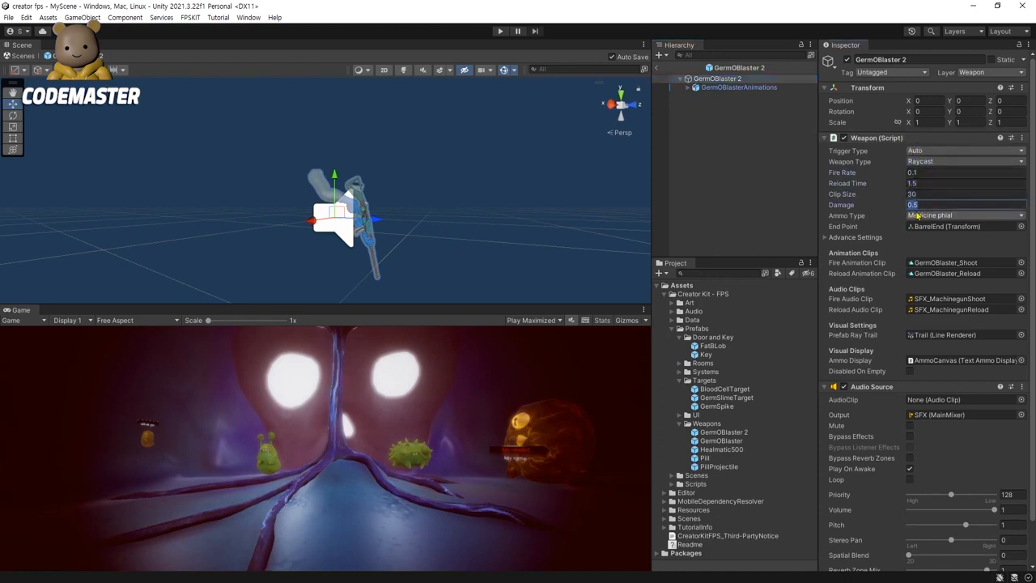
click(934, 216)
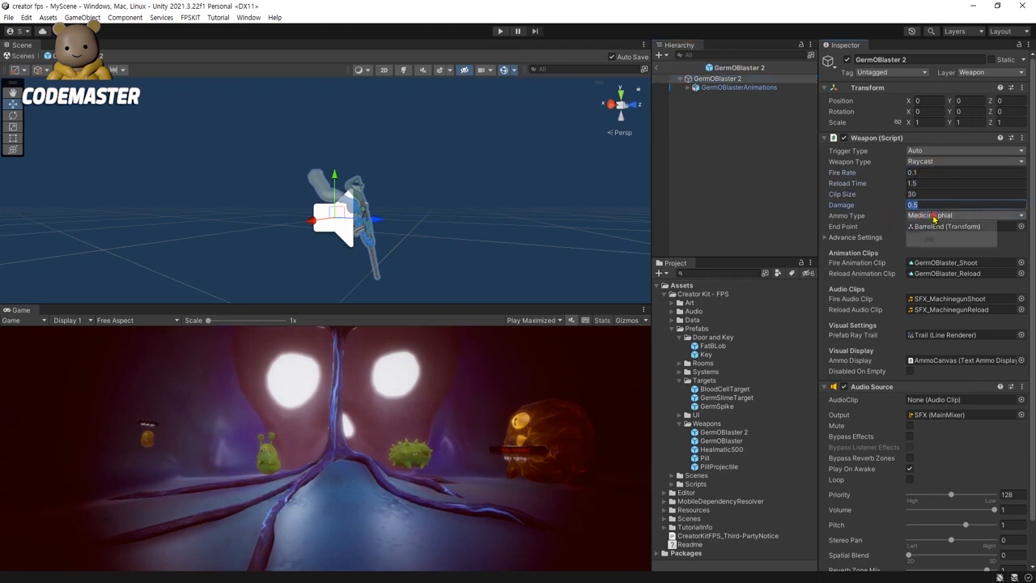
click(934, 216)
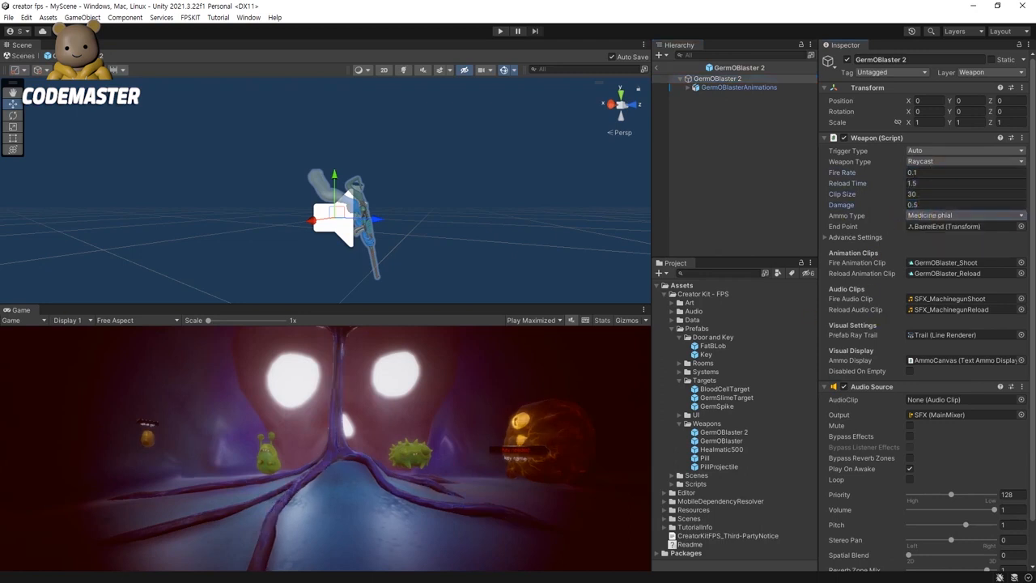
Step: Set GermOBlaster 2's Clip Size to 8 and Damage to 5, and return to MyScene
click(941, 193)
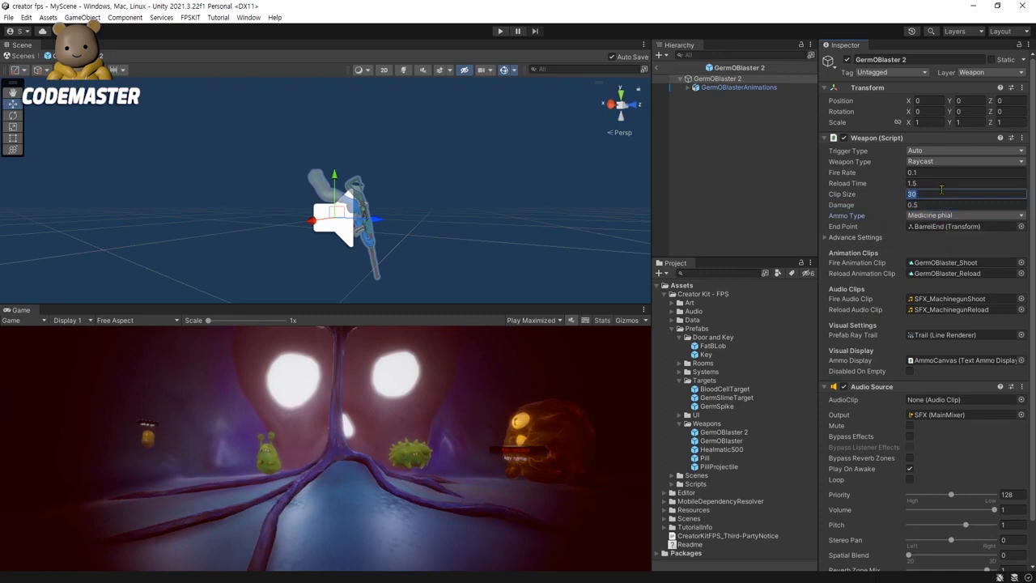
text(8)
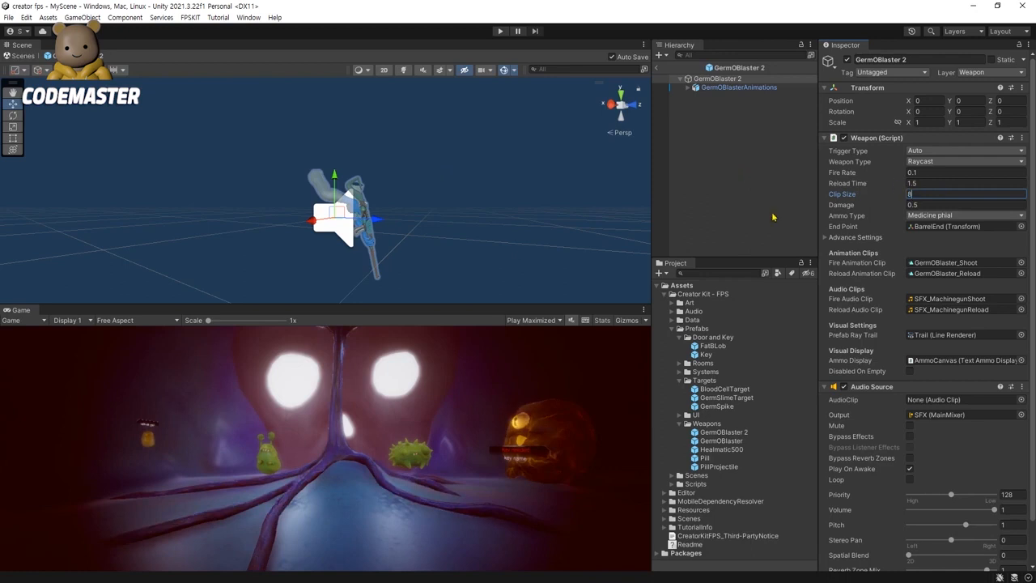
click(928, 205)
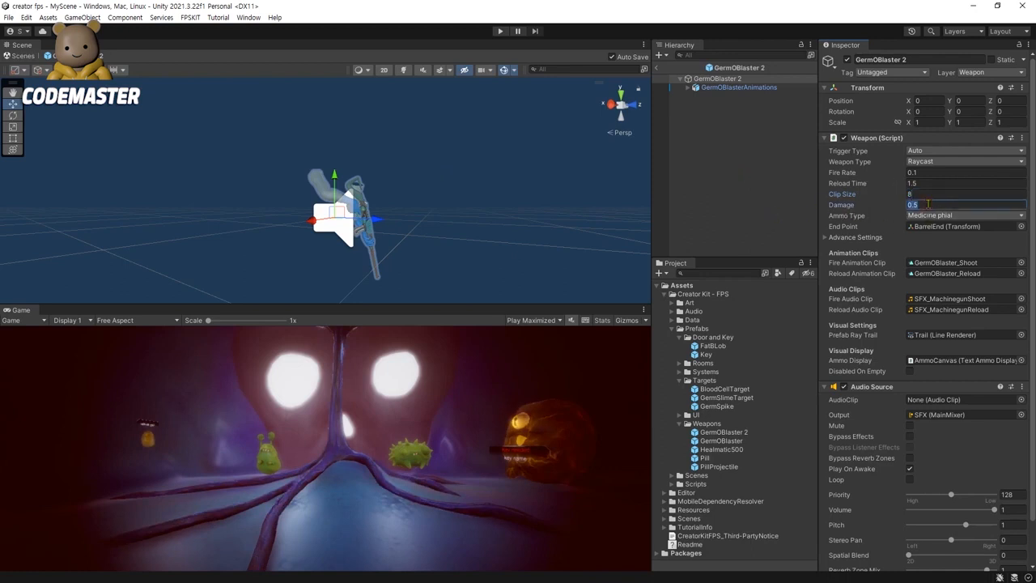
text(5)
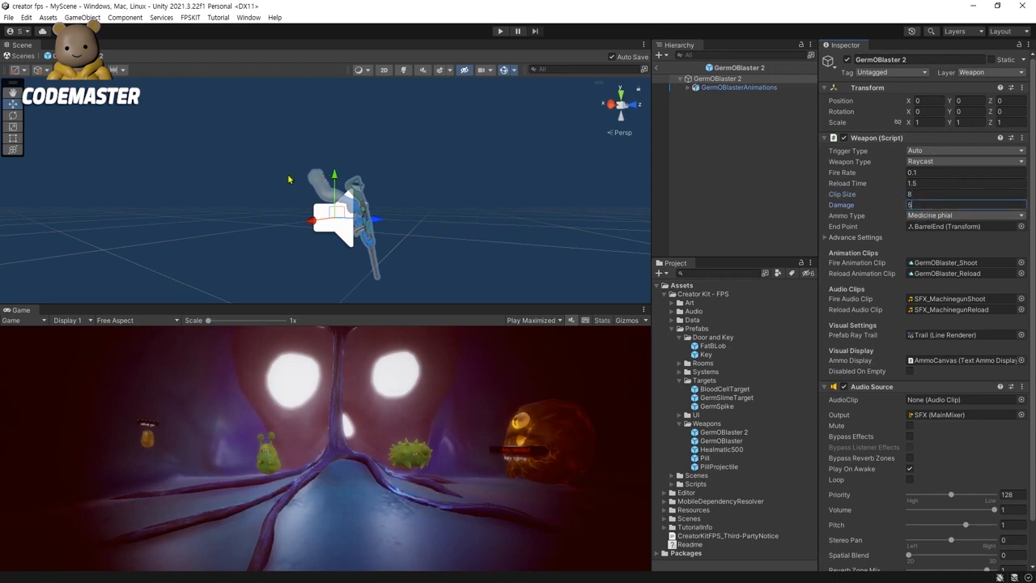
click(23, 57)
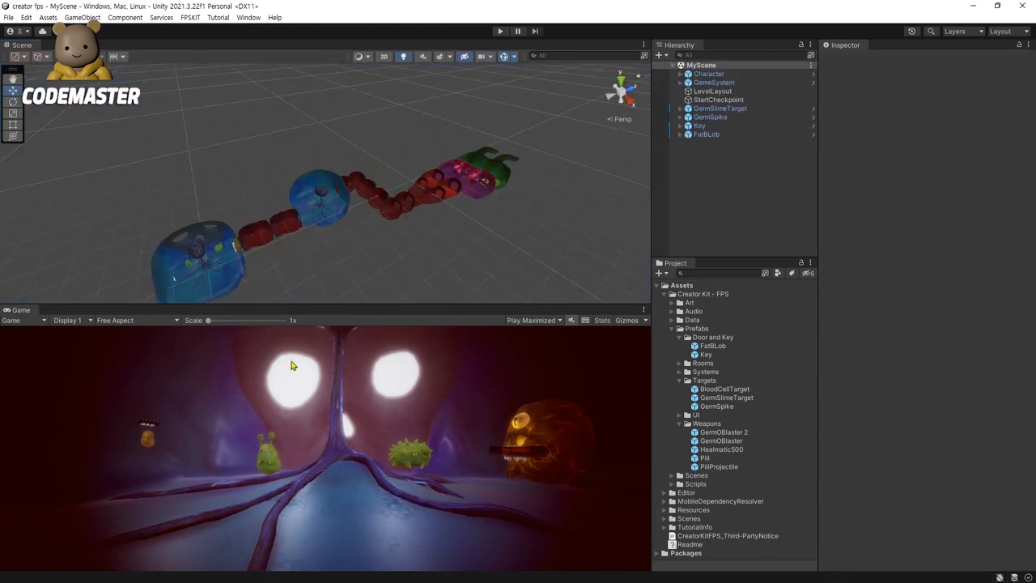
Step: Select the Character object in MyScene, frame it in the scene view and examine its Controller script settings
click(708, 73)
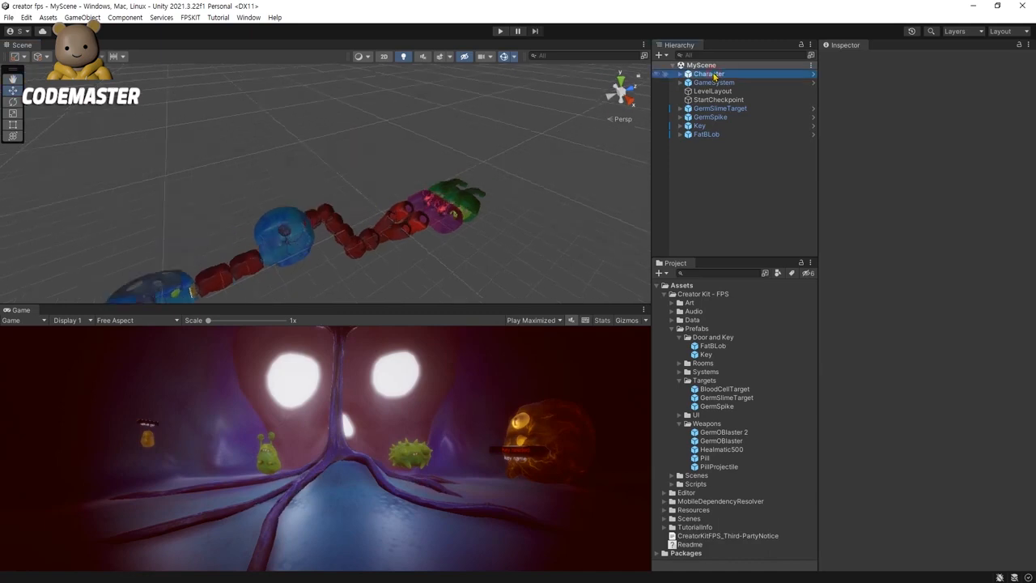
click(713, 74)
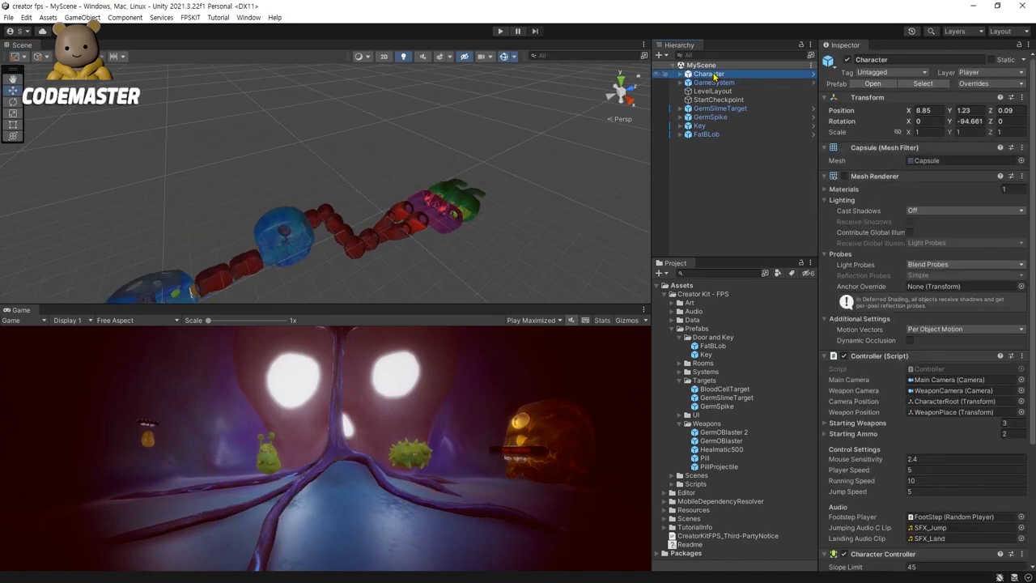
double_click(713, 75)
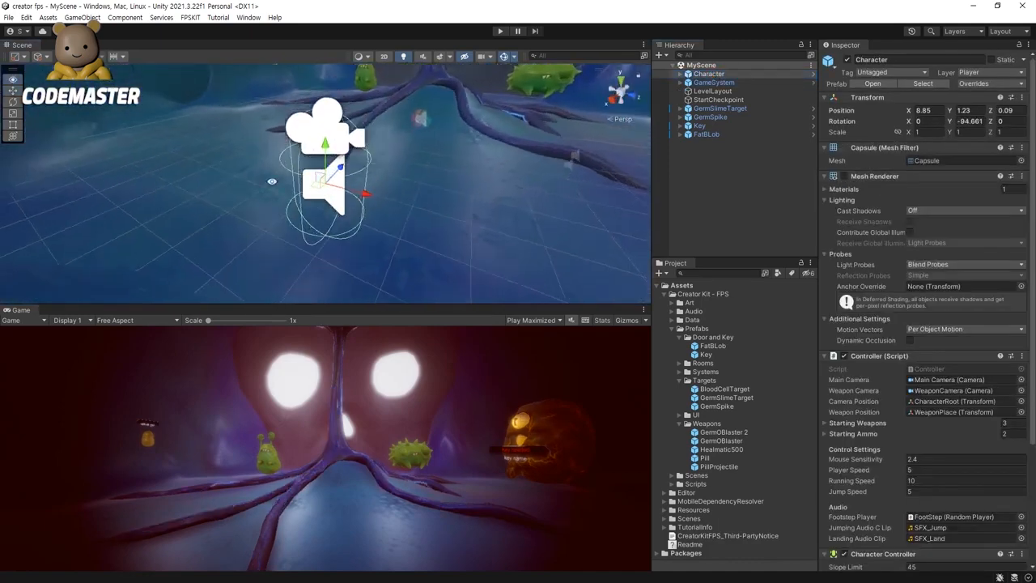
alt+drag(272, 181, 365, 133)
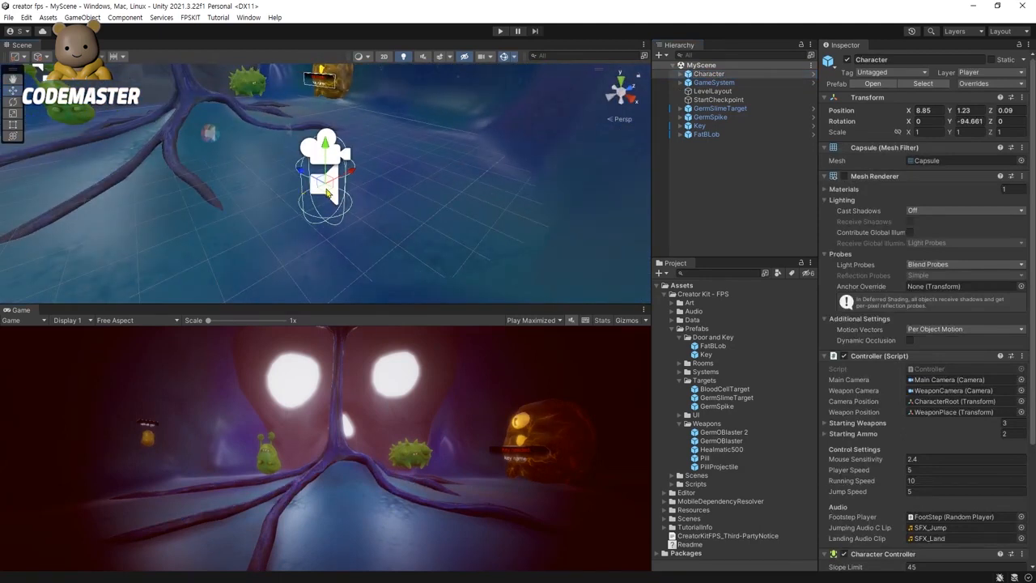
scroll(918, 365, down, 3)
scroll(917, 364, down, 1)
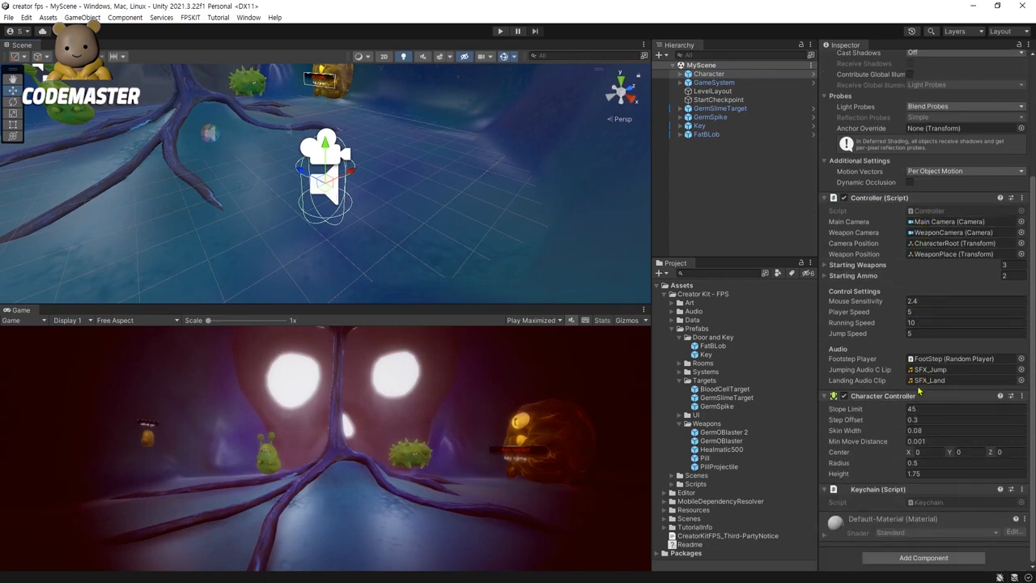
Step: Expand the Character's Starting Weapons list and locate the prefab assigned to each of its elements
click(824, 265)
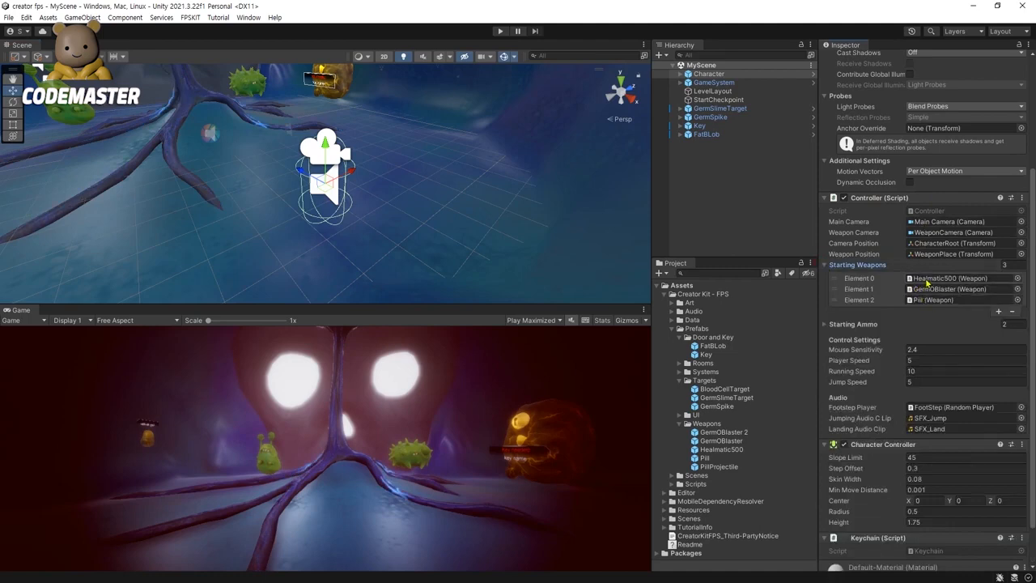
click(945, 279)
click(944, 289)
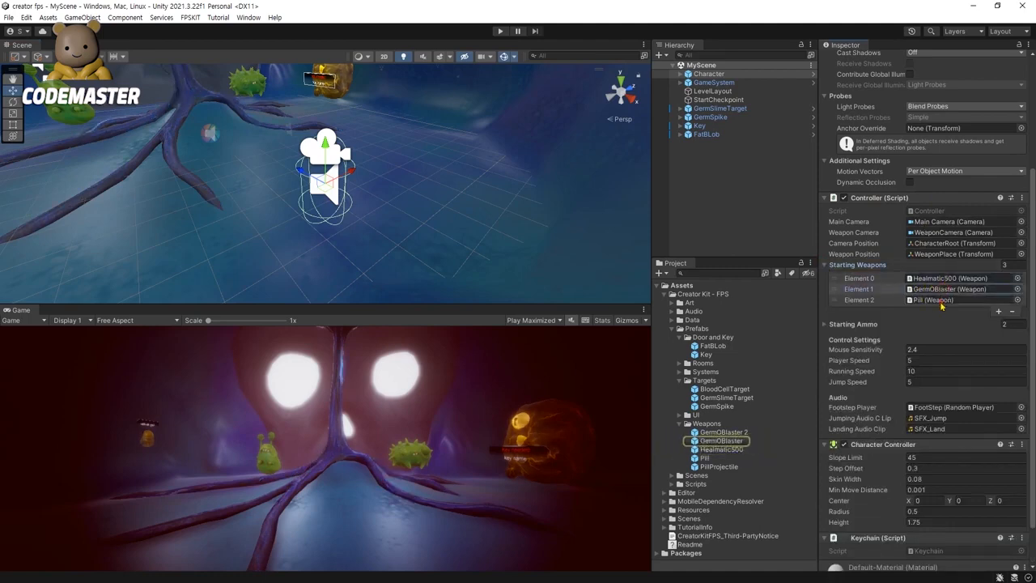
click(940, 301)
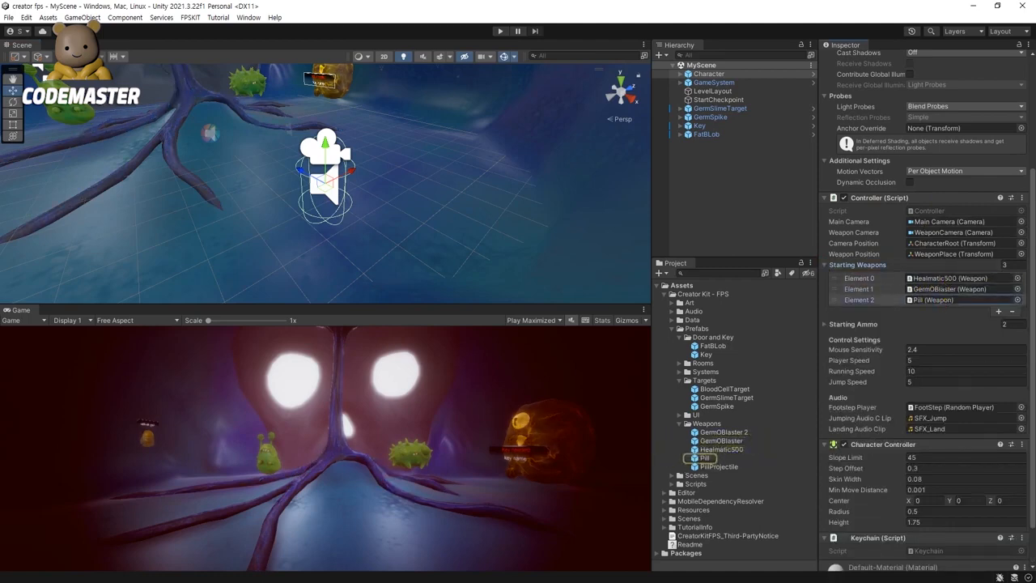
Step: Replace Element 1 of the Character's Starting Weapons with the GermOBlaster 2 prefab and save the scene
click(931, 289)
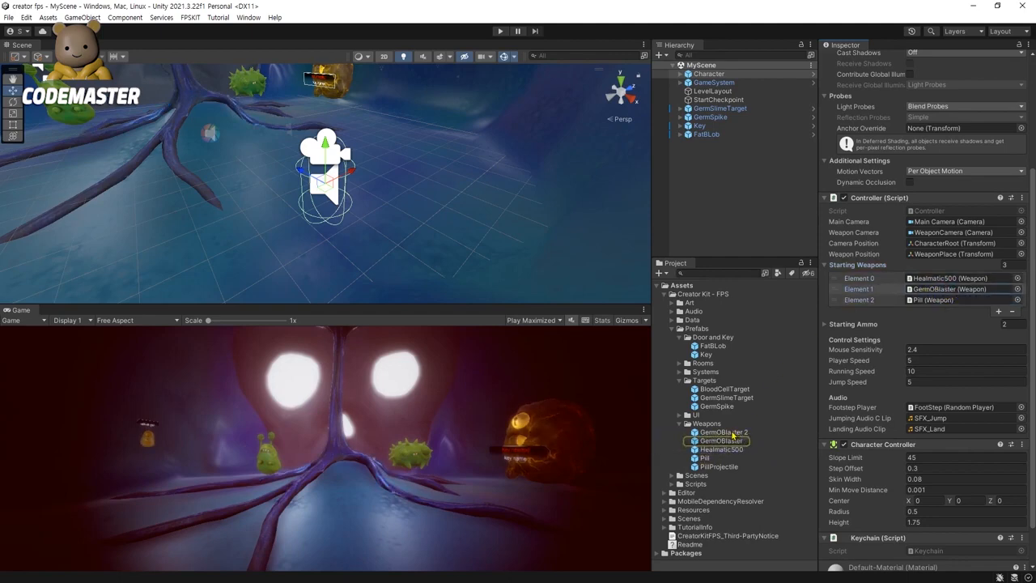
drag(725, 432, 958, 293)
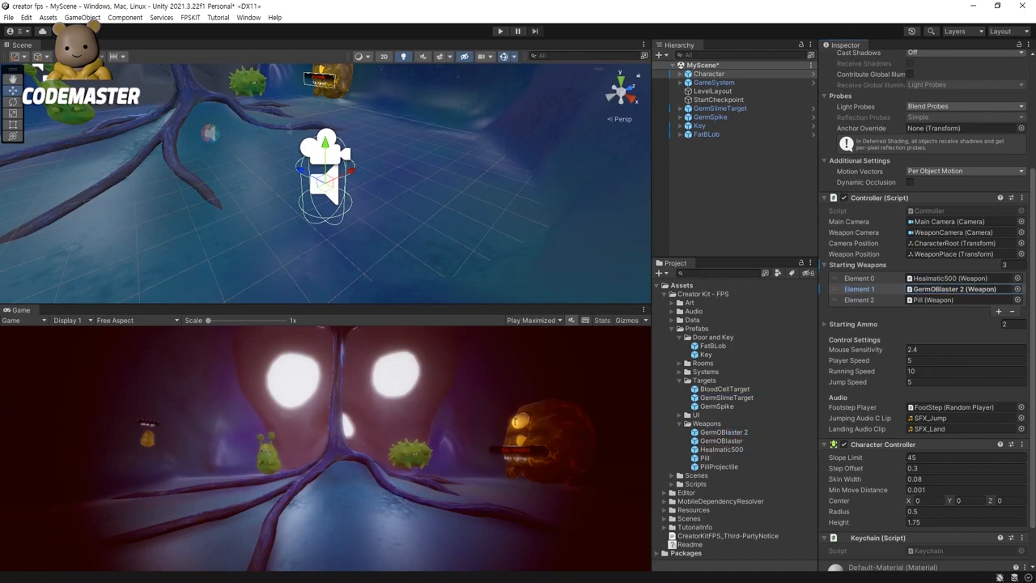
middle_drag(527, 222, 508, 237)
key(ctrl+s)
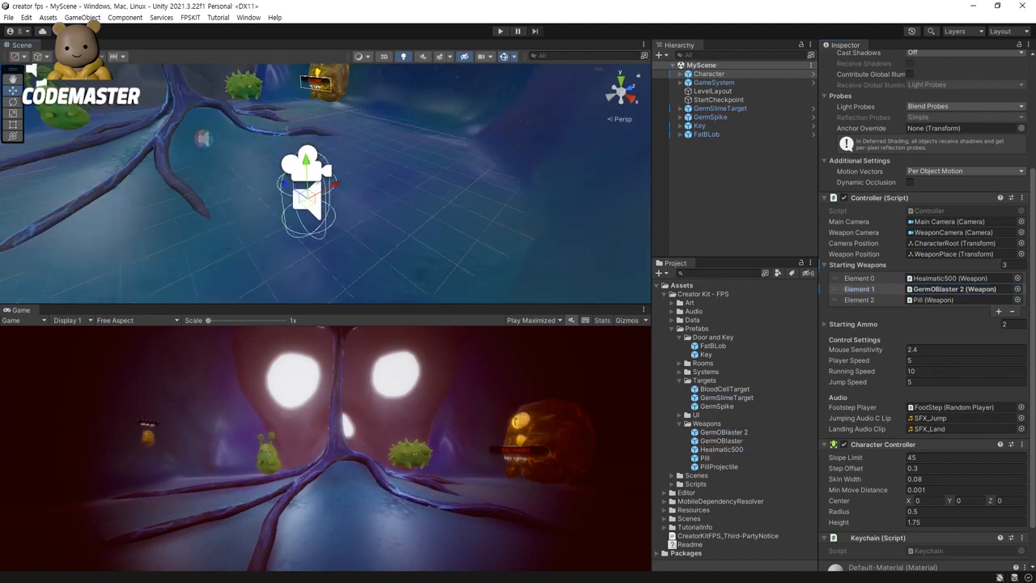
Step: Start a play test of MyScene with GermOBlaster 2 equipped and fire at the slime germ, reloading between clips
key(ctrl+p)
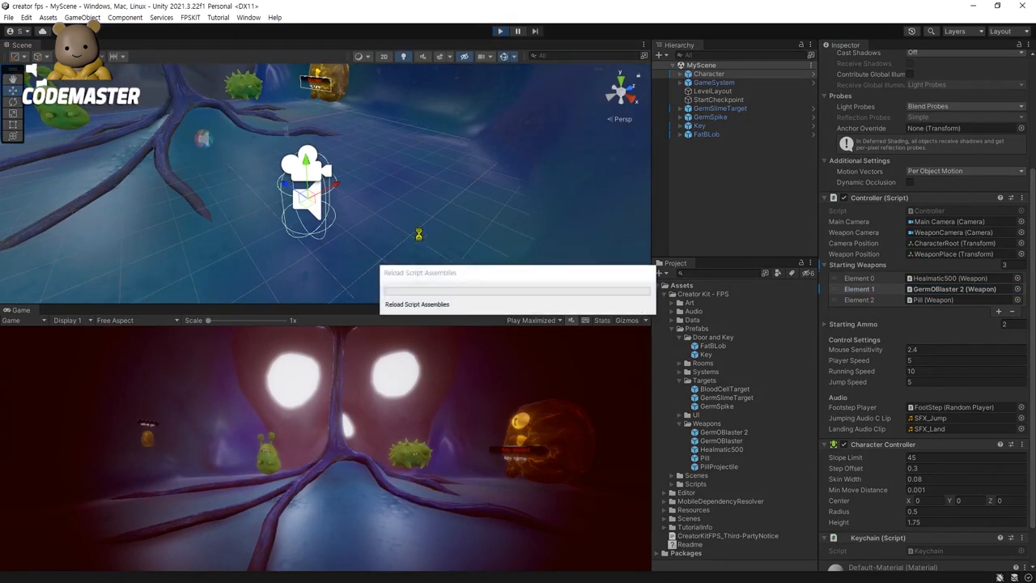
key(2)
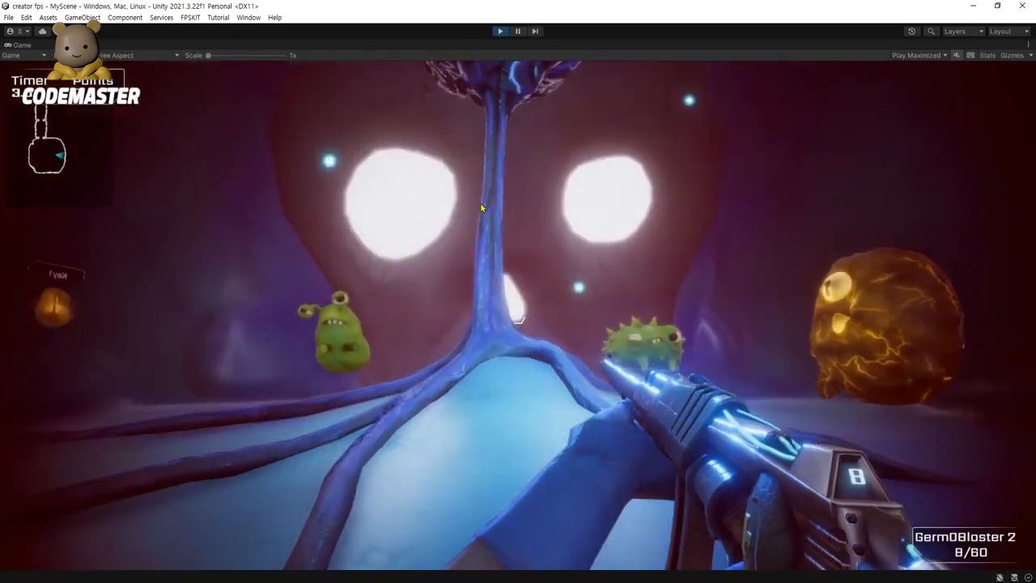
click(480, 204)
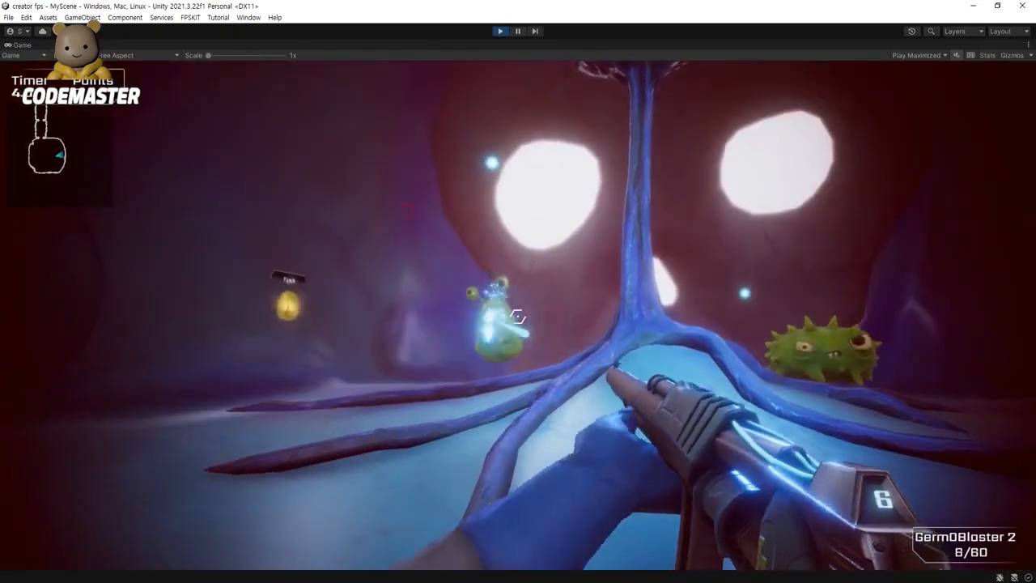
key(r)
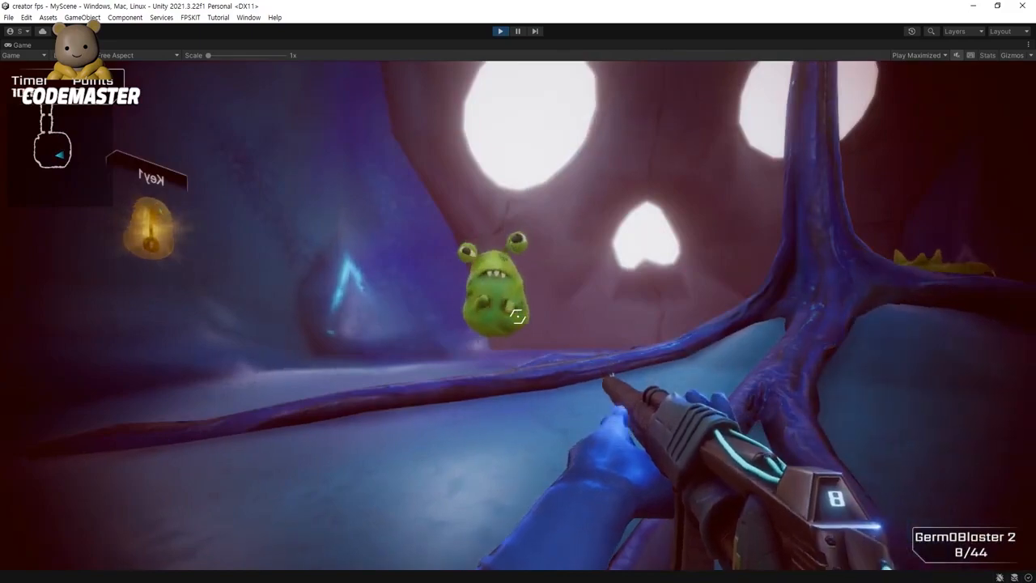
click(517, 315)
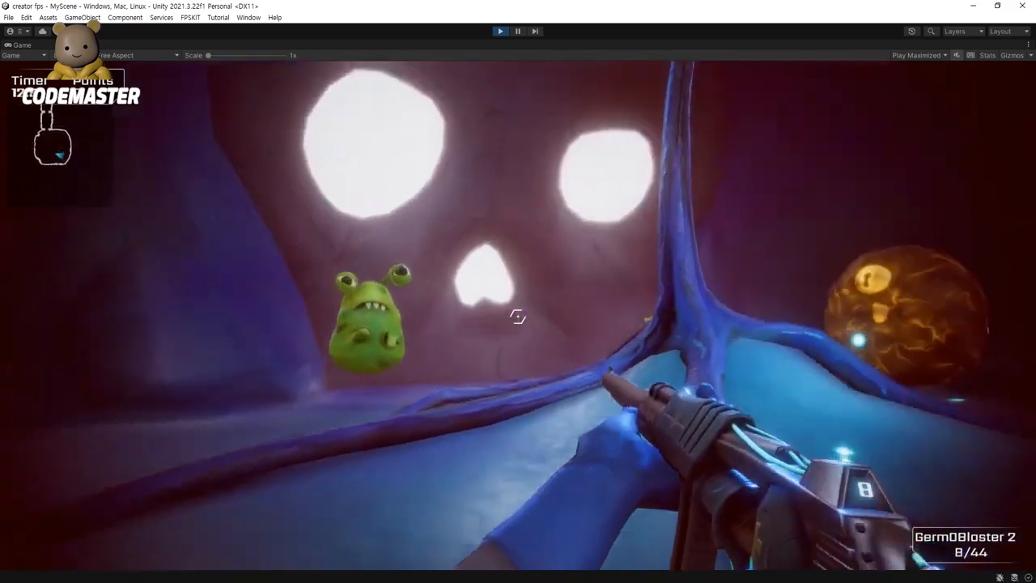
key(r)
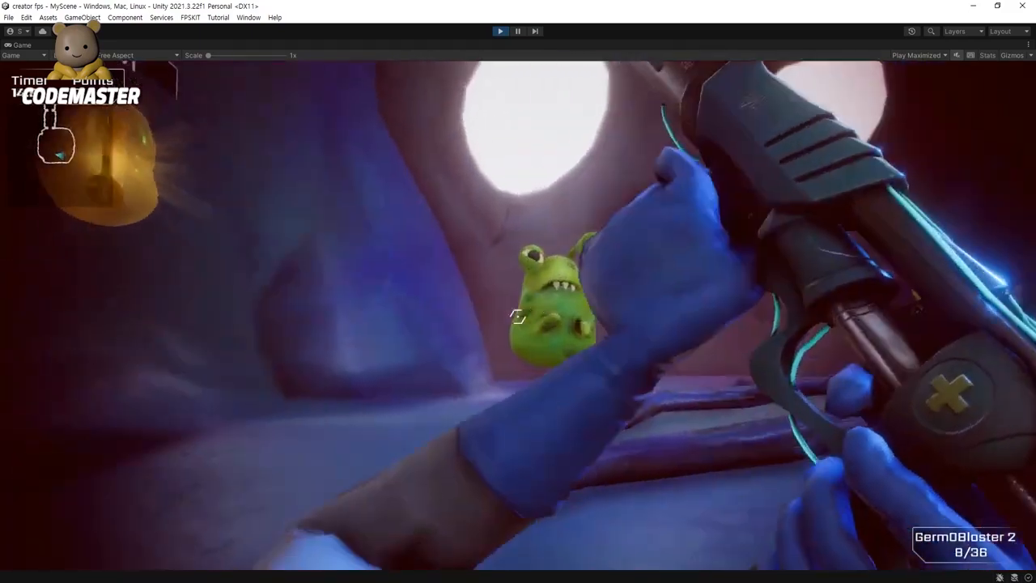
Step: Shoot down the slime germ and the spiky germ with GermOBlaster 2, reloading after each
click(517, 316)
click(517, 315)
key(r)
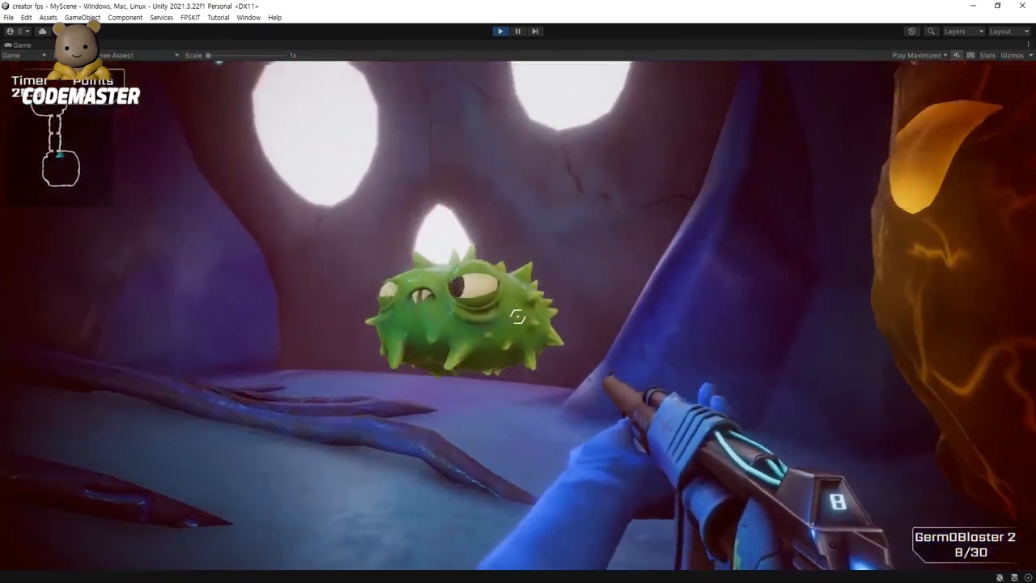
click(517, 315)
click(517, 315)
key(r)
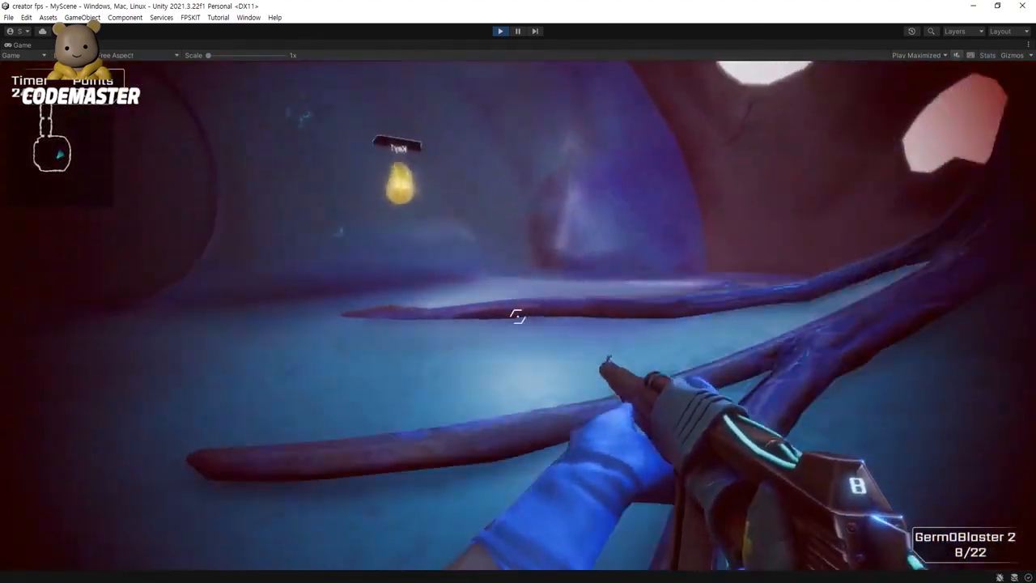
Step: Walk around the room, switch to the Healmatic500 to fire and reload it, and stop the play test
key(a)
key(d)
key(s)
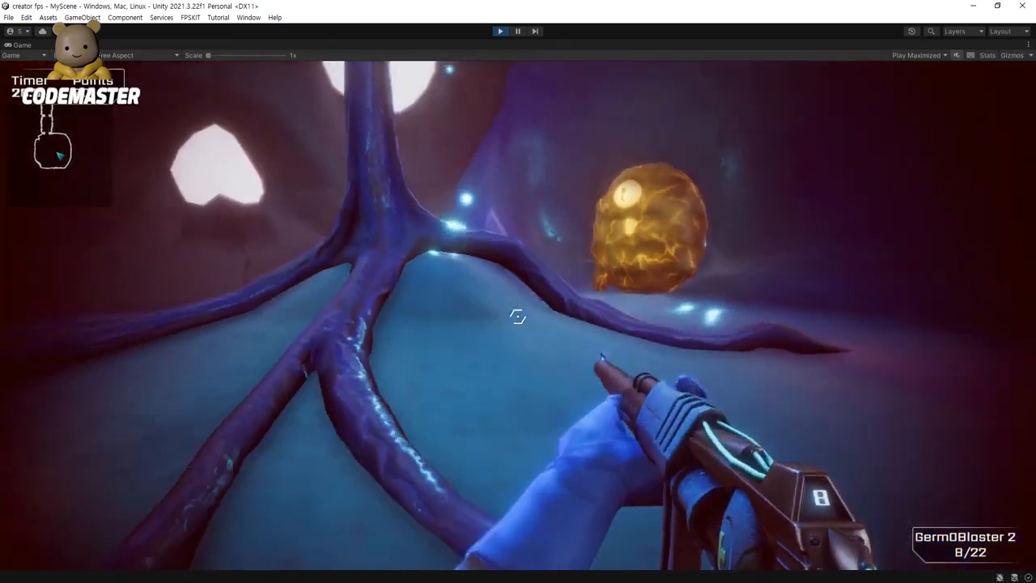
key(s)
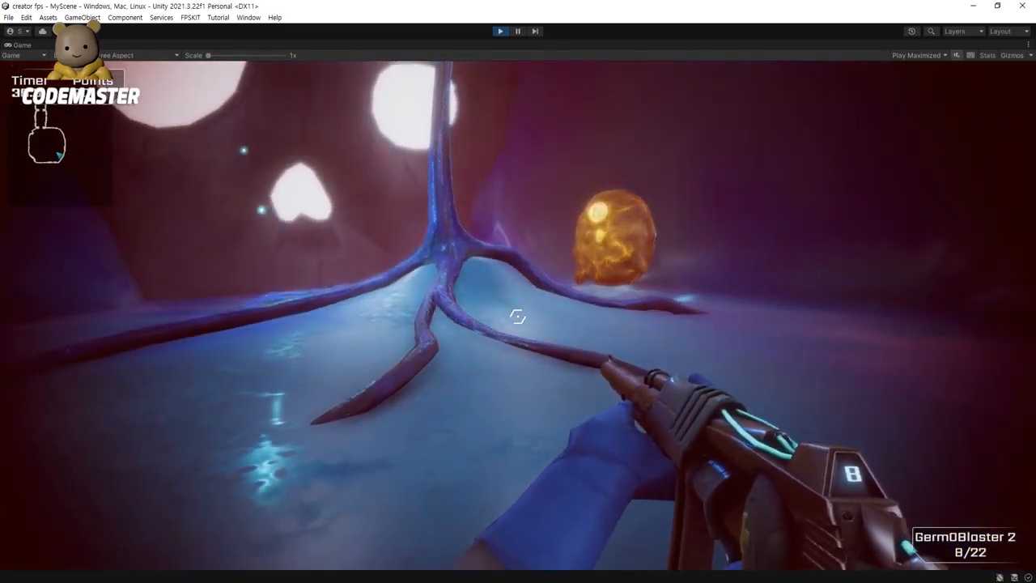
key(d)
key(w)
key(2)
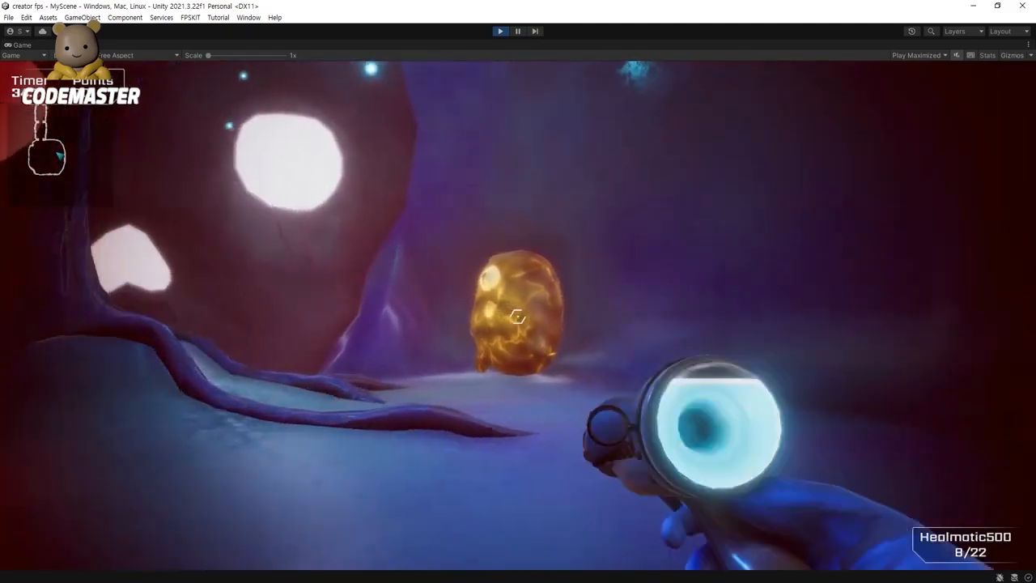
key(w)
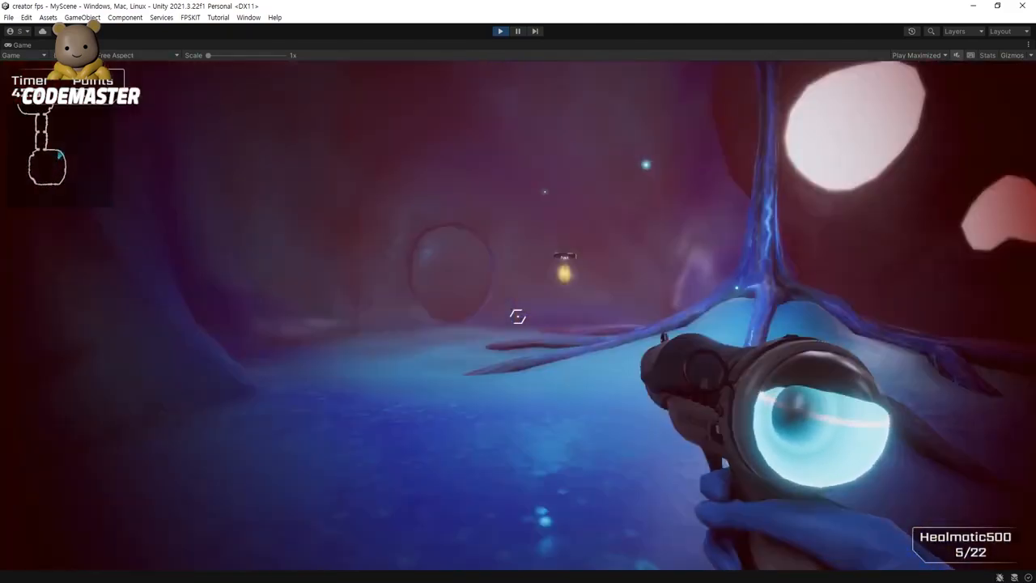
key(r)
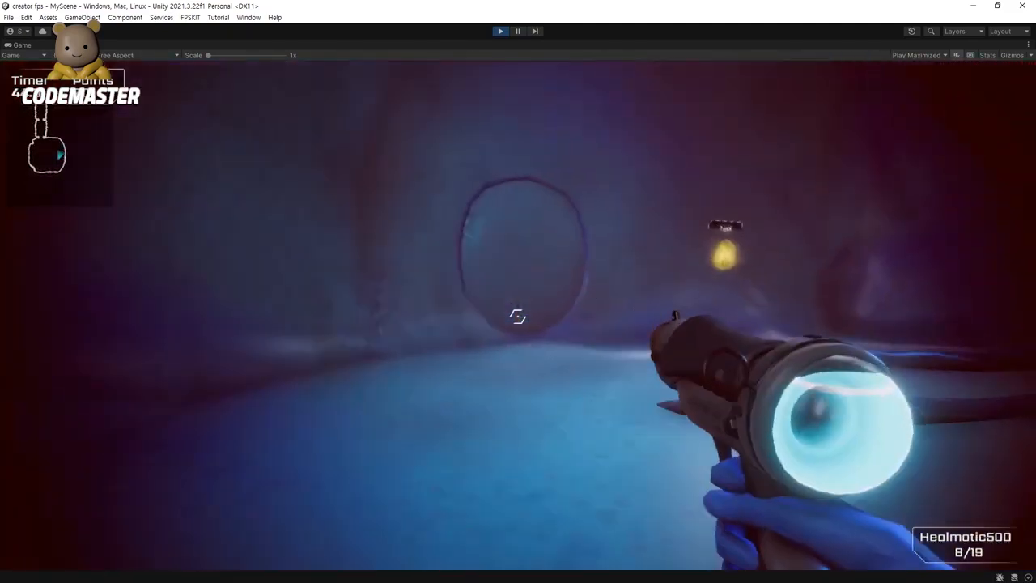
key(ctrl+p)
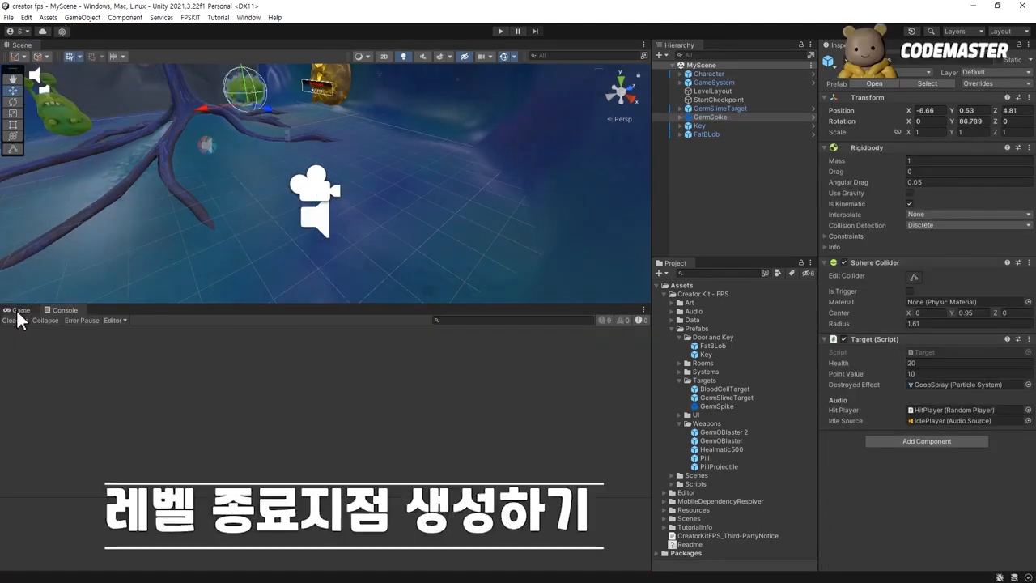
Step: Bring back the game view and create an empty object named LevelEnd at the root of MyScene
click(18, 311)
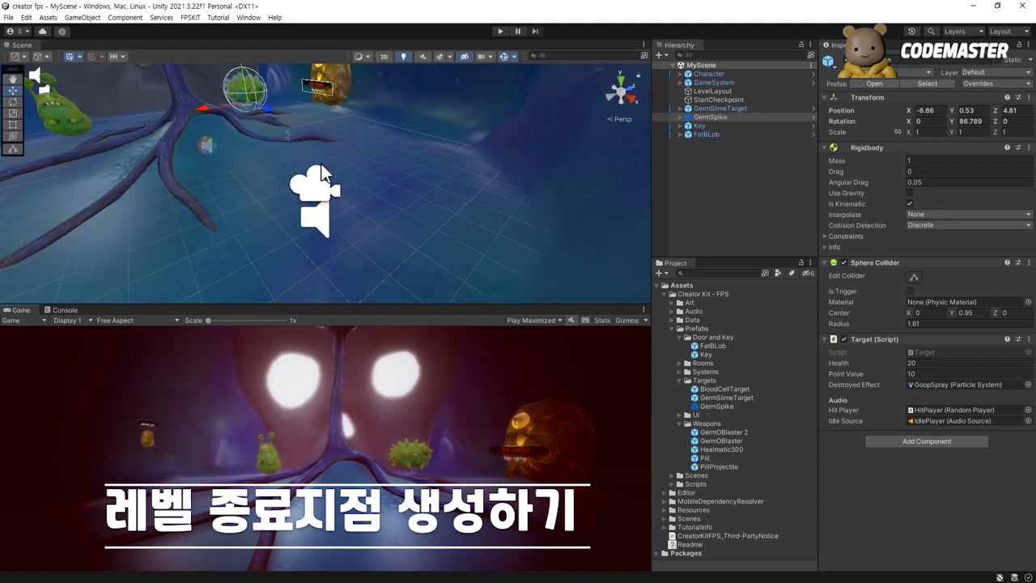
middle_drag(383, 179, 378, 201)
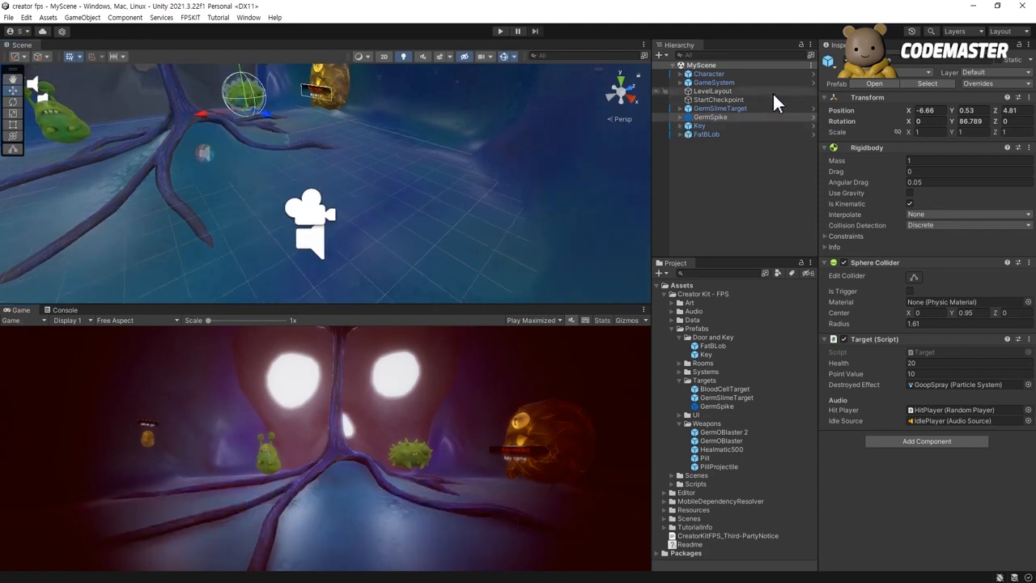
click(711, 202)
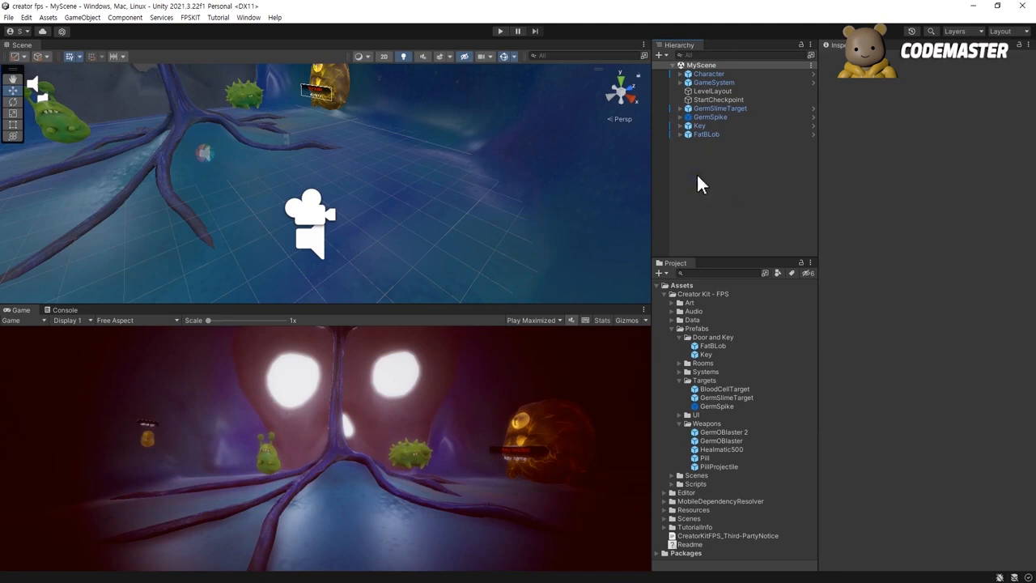
right_click(696, 173)
right_click(689, 169)
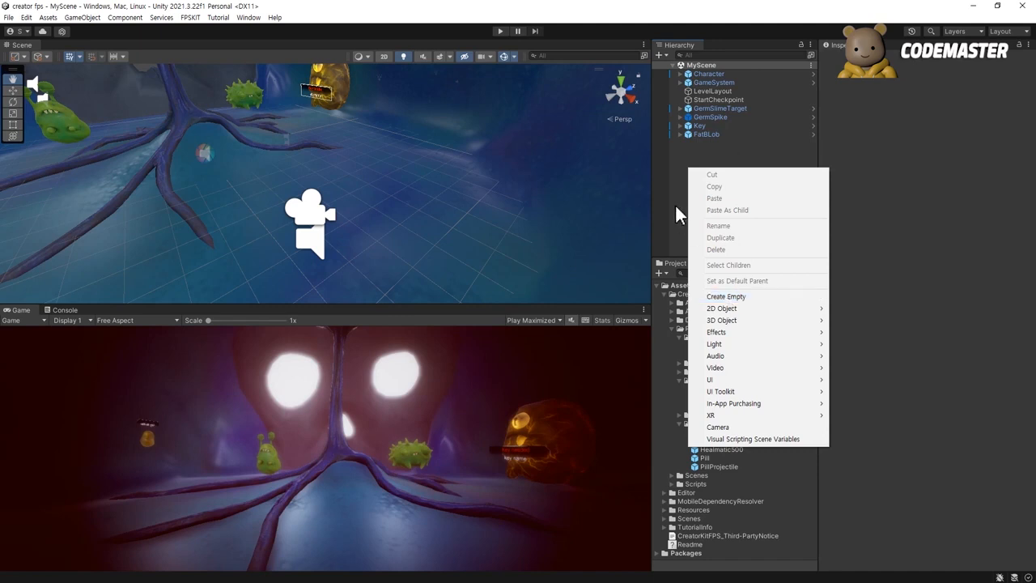
right_click(677, 168)
click(709, 301)
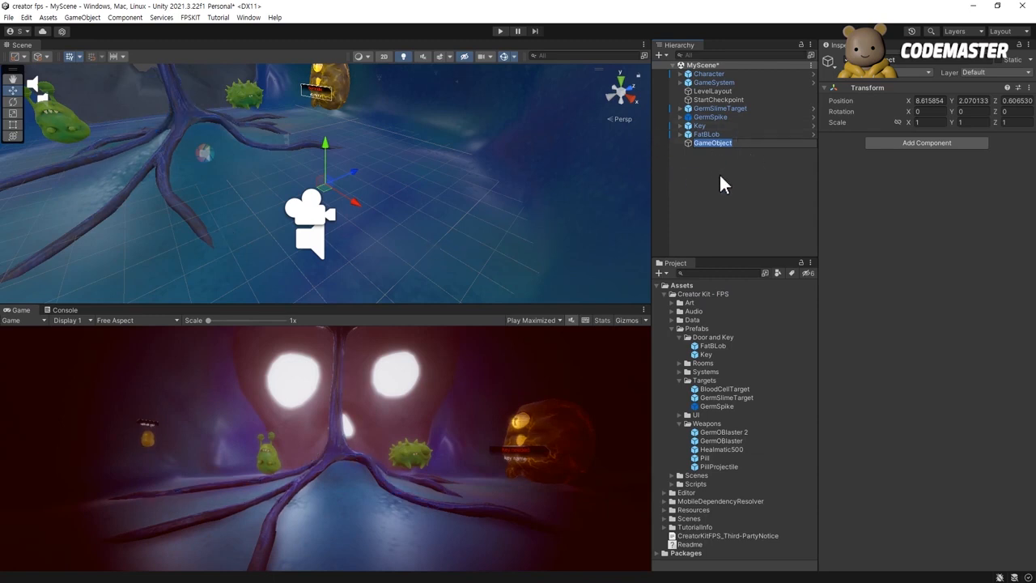
text(LevelE)
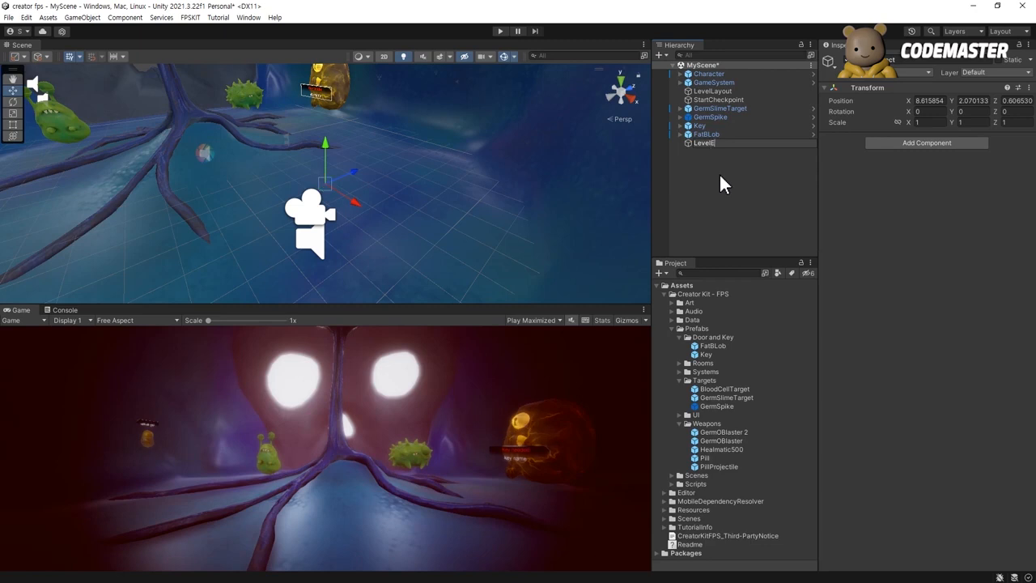
text(nd)
key(Return)
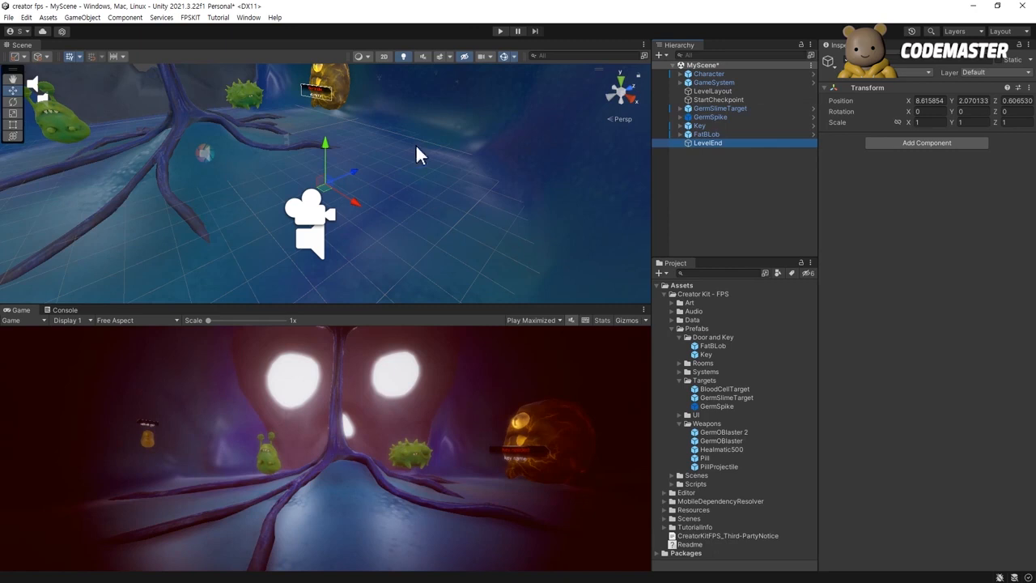
click(1029, 89)
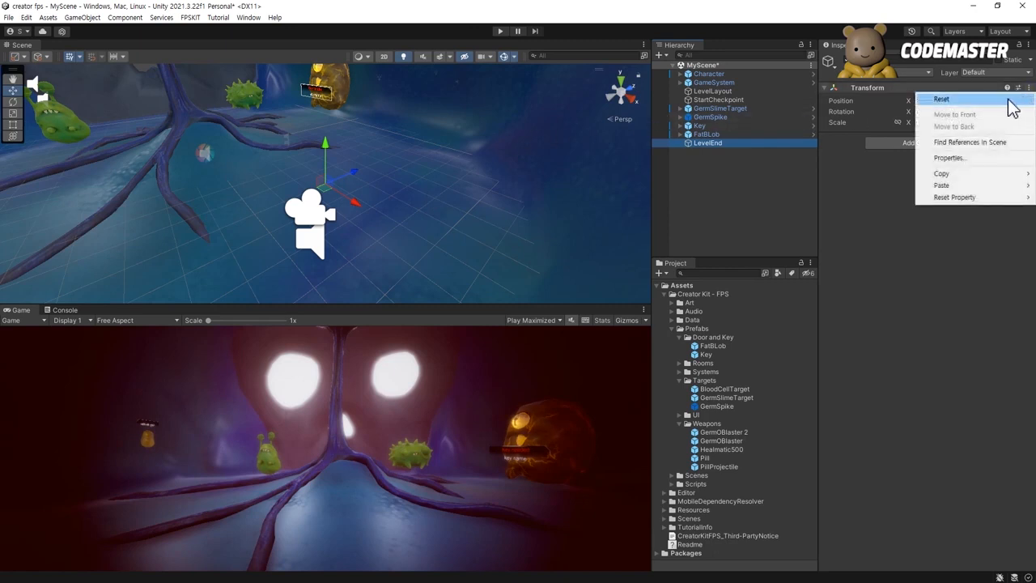
click(1009, 100)
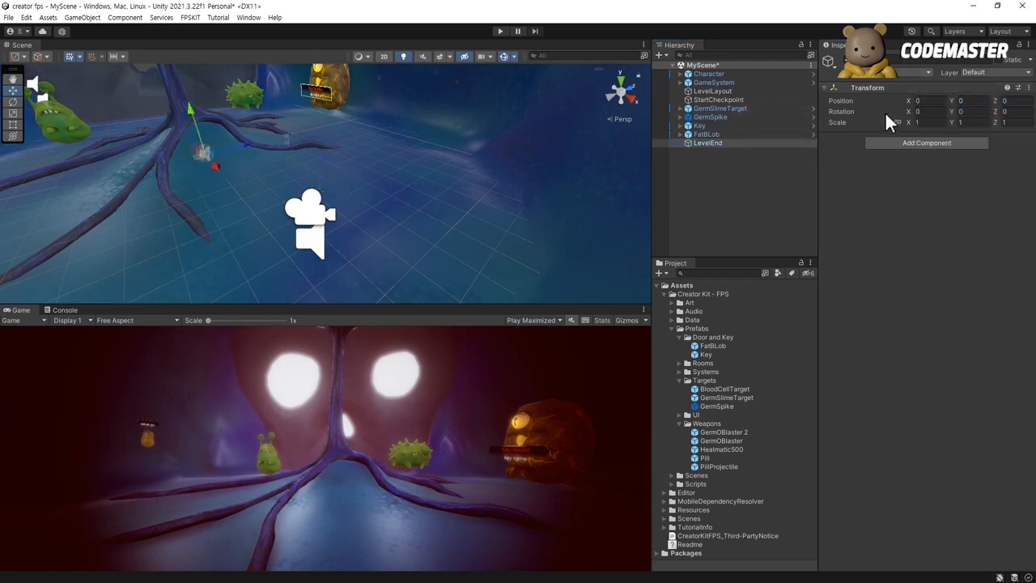
key(ctrl+z)
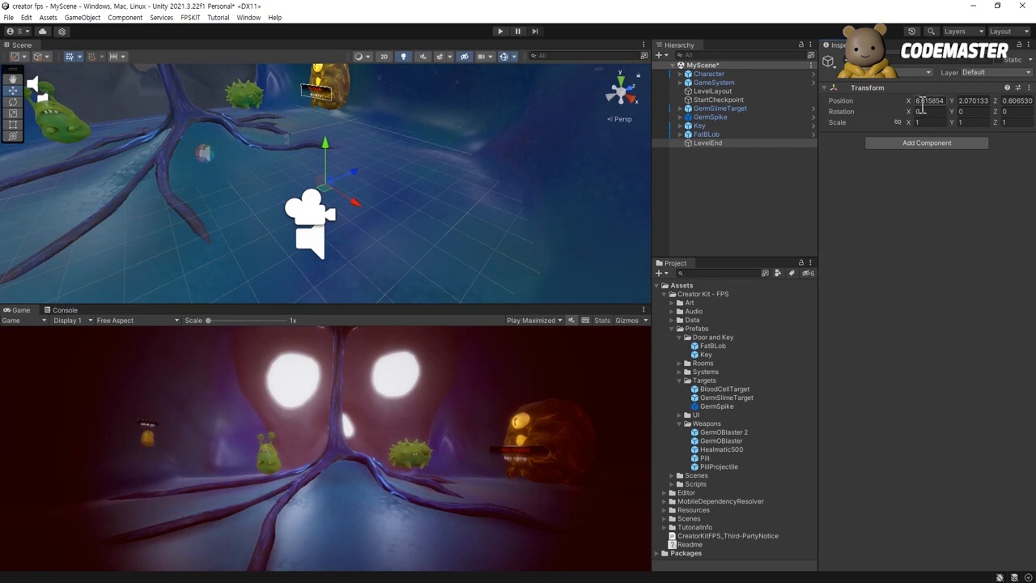
Step: Reset LevelEnd's Transform to position 0, 0, 0 and frame the object in the scene view
click(1028, 87)
click(1014, 100)
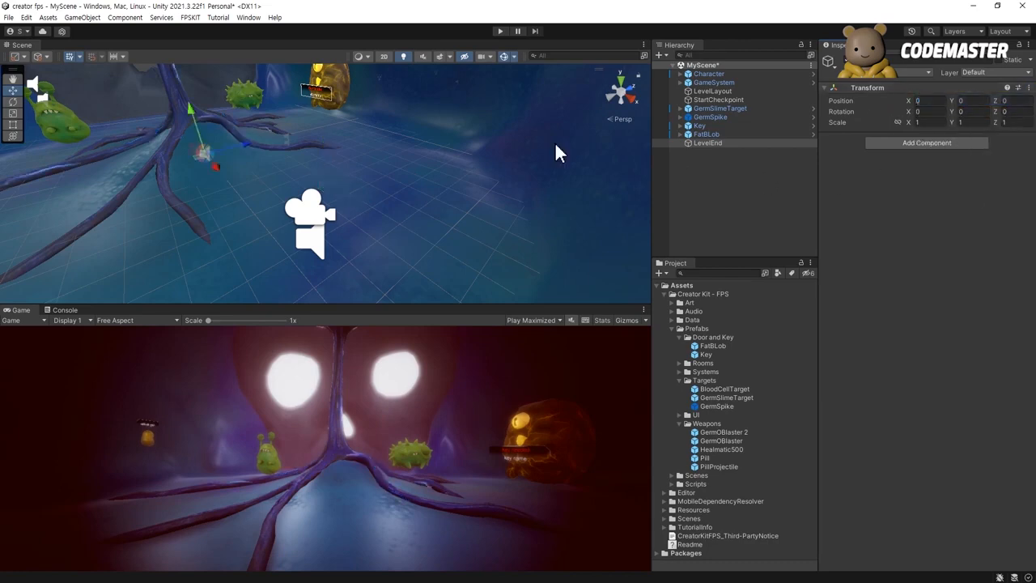
middle_drag(208, 170, 213, 188)
double_click(708, 142)
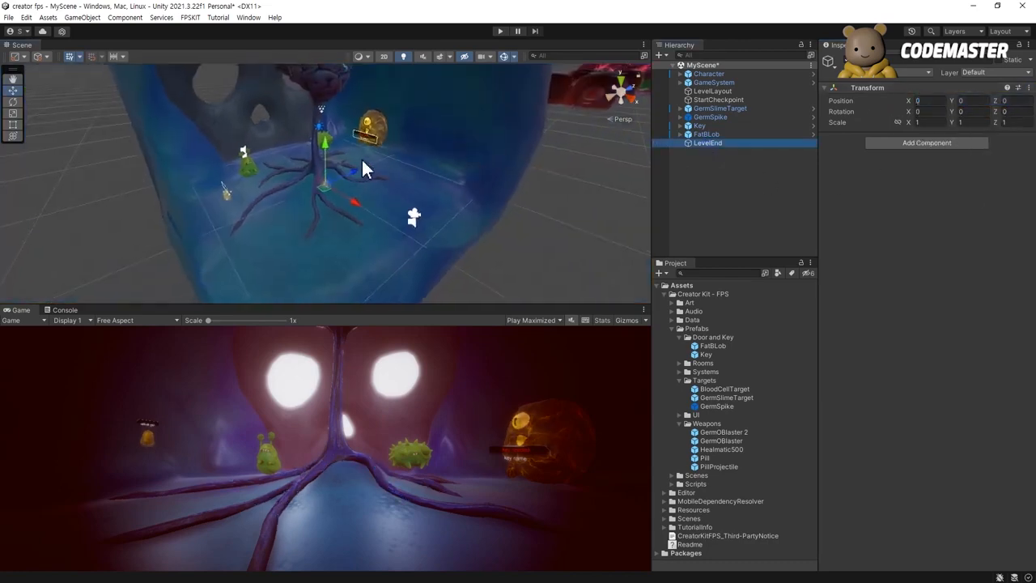
alt+drag(380, 215, 362, 237)
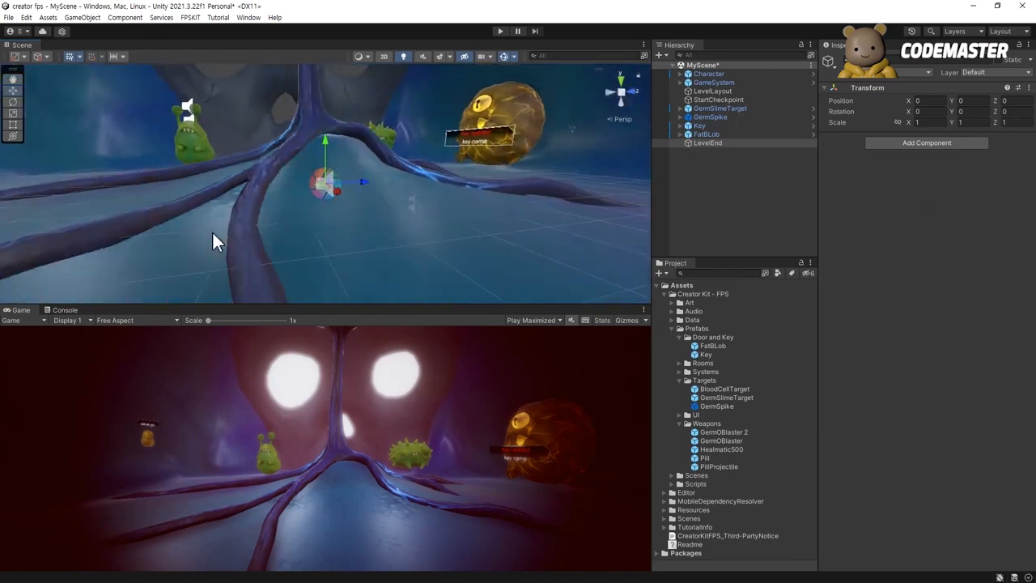
scroll(317, 258, up, 5)
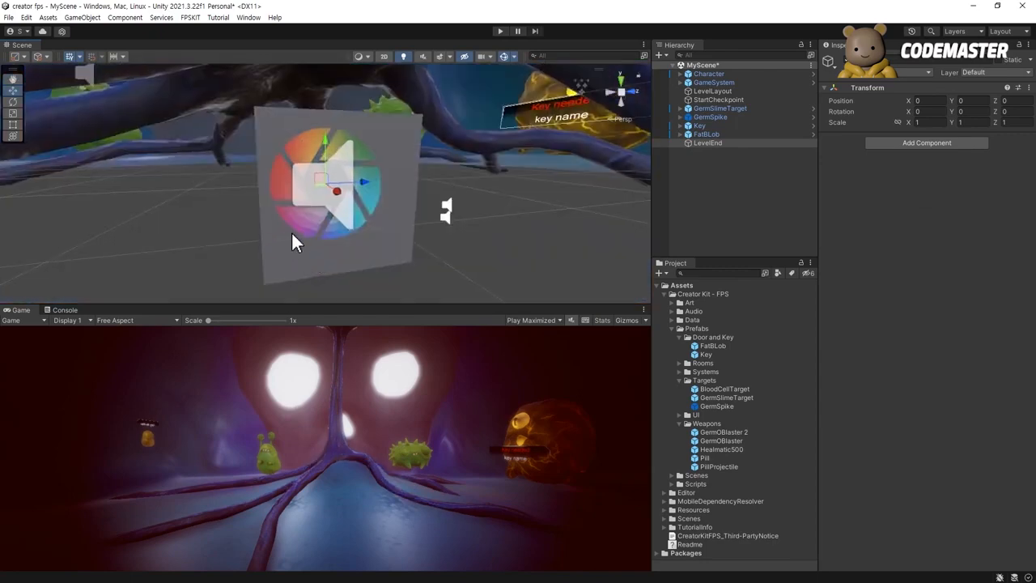
alt+drag(292, 230, 504, 185)
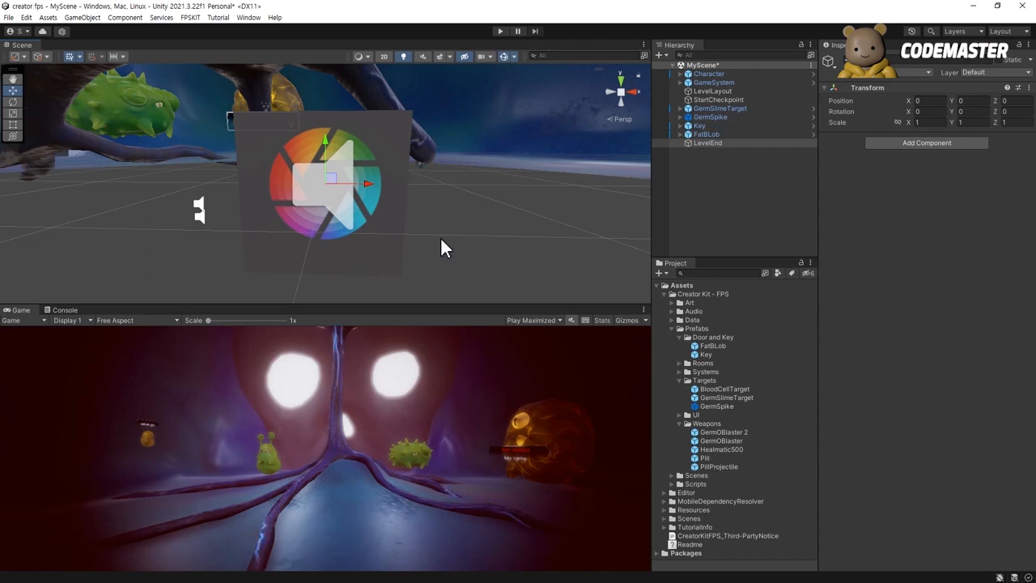
Step: Add a Box Collider component to LevelEnd
click(917, 143)
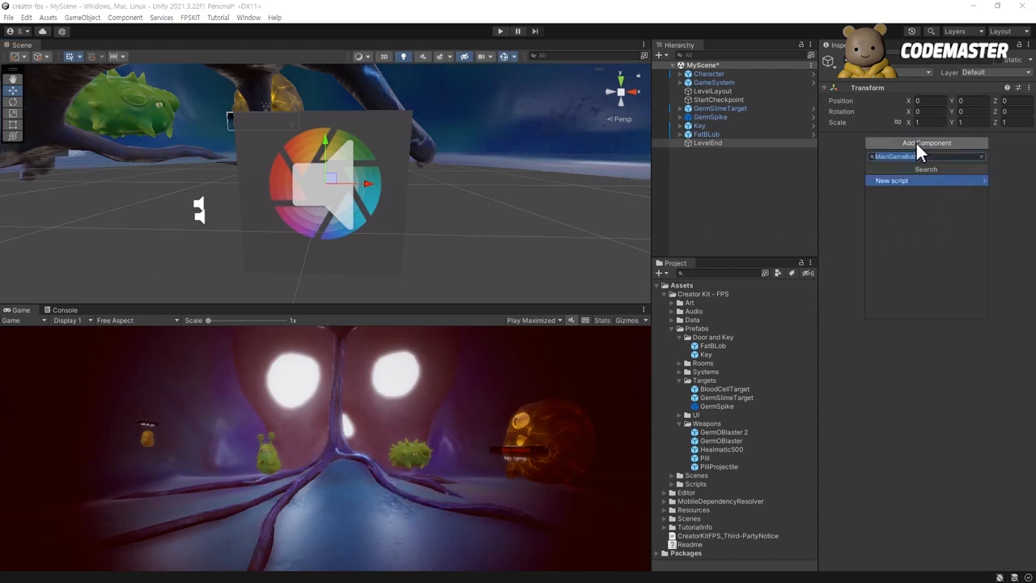
text(box)
key(Down)
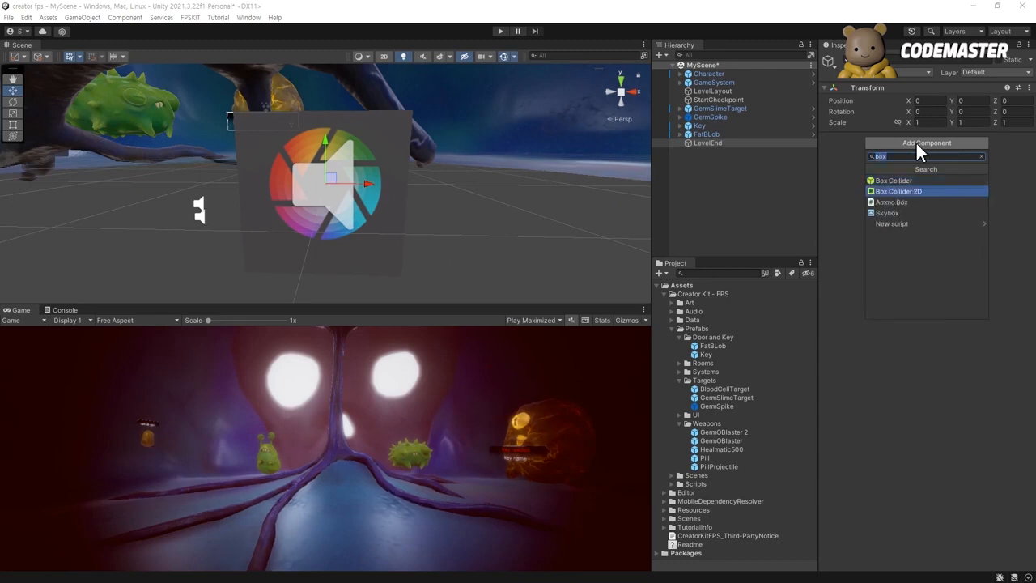
key(Up)
key(Return)
Step: Examine LevelEnd's box collider from several sides and distances against the surrounding tree roots
alt+drag(370, 225, 467, 169)
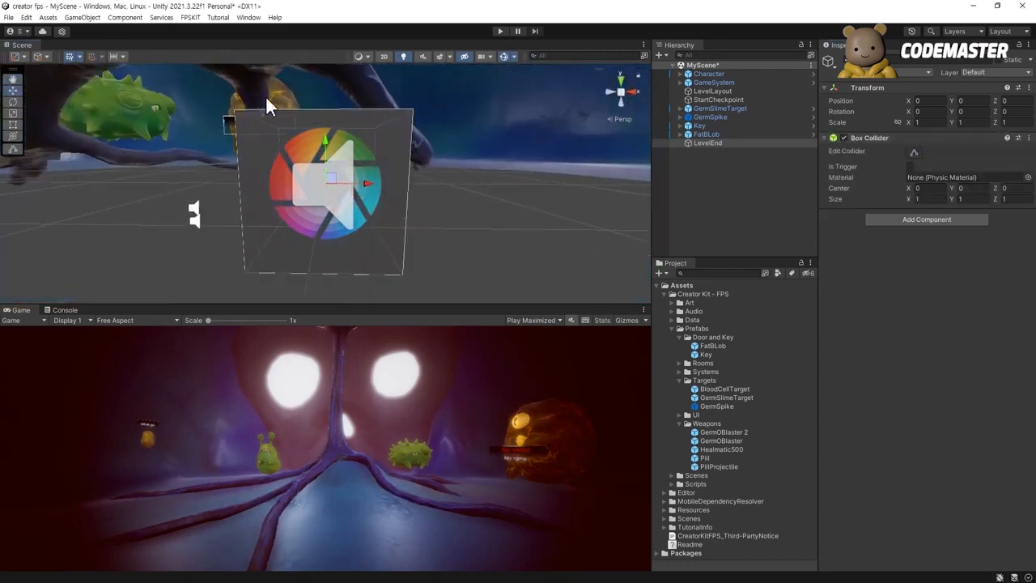
alt+drag(332, 230, 106, 166)
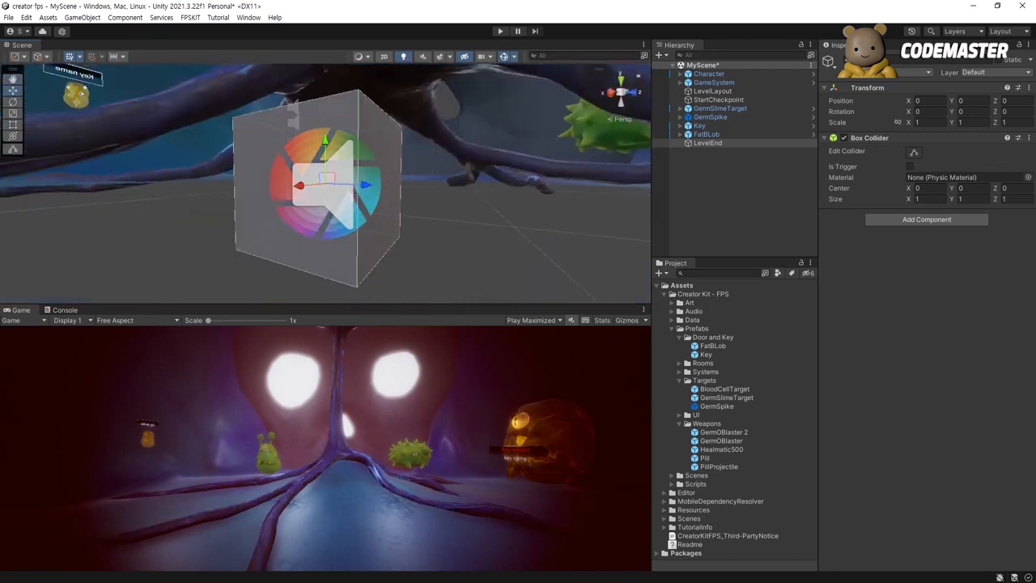
scroll(377, 173, down, 3)
alt+drag(377, 173, 342, 192)
scroll(348, 194, up, 2)
scroll(344, 188, down, 5)
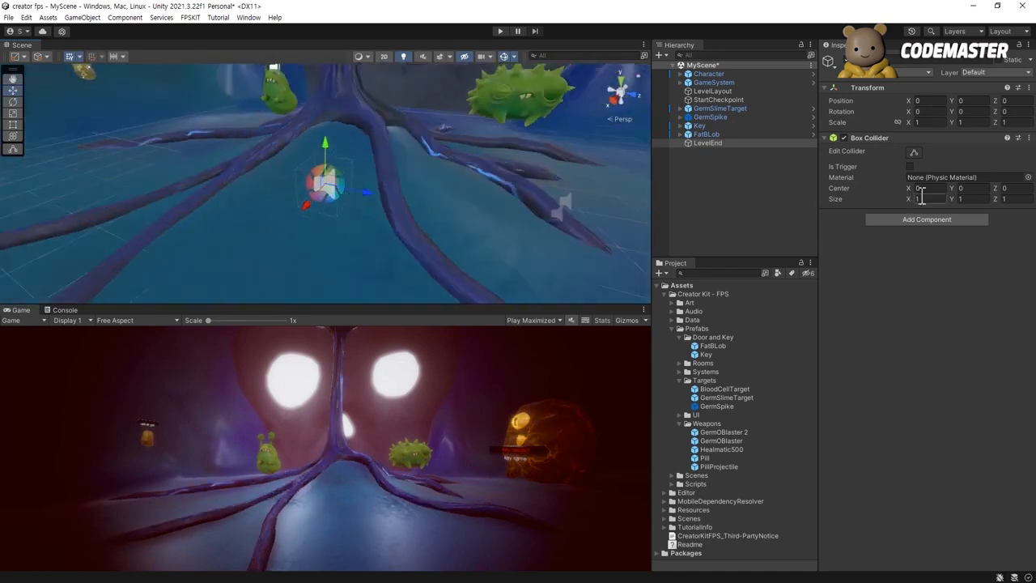
alt+drag(324, 186, 479, 190)
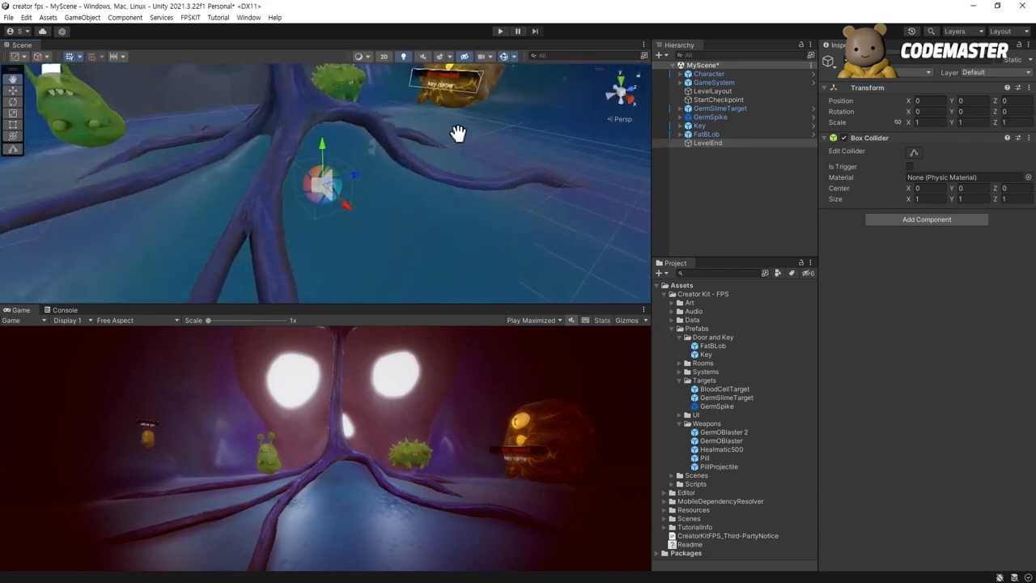
Step: Set the size of LevelEnd's Box Collider to X 6.39, Y 5.85 and Z 11.37
middle_drag(458, 132, 121, 148)
scroll(277, 193, down, 3)
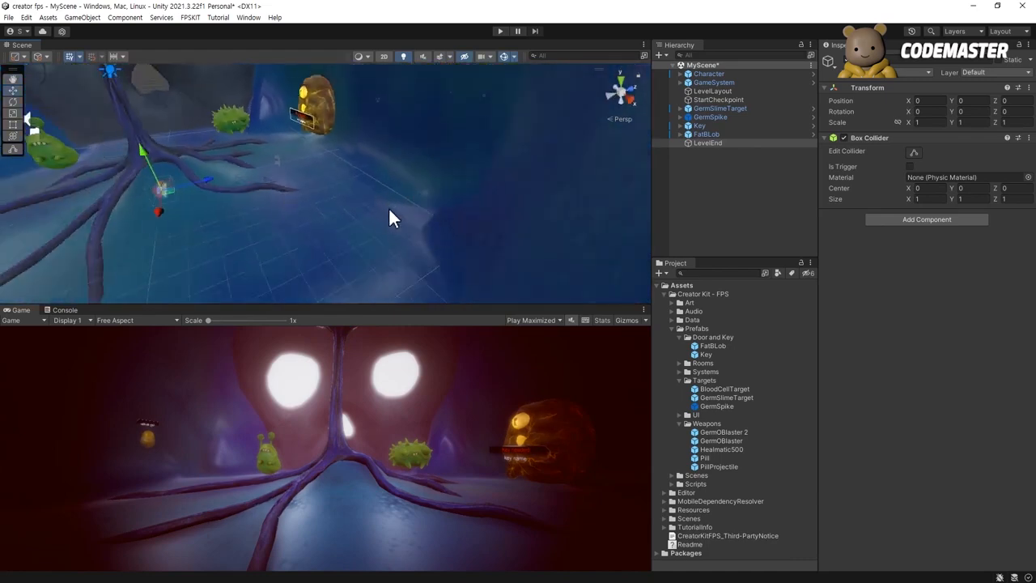
middle_drag(161, 192, 312, 186)
scroll(280, 199, up, 3)
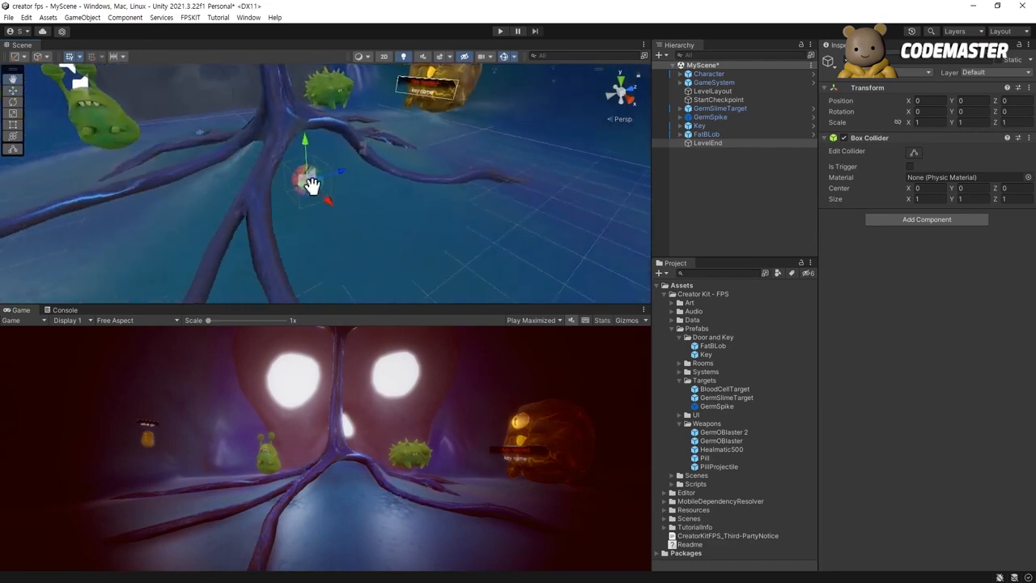
click(936, 198)
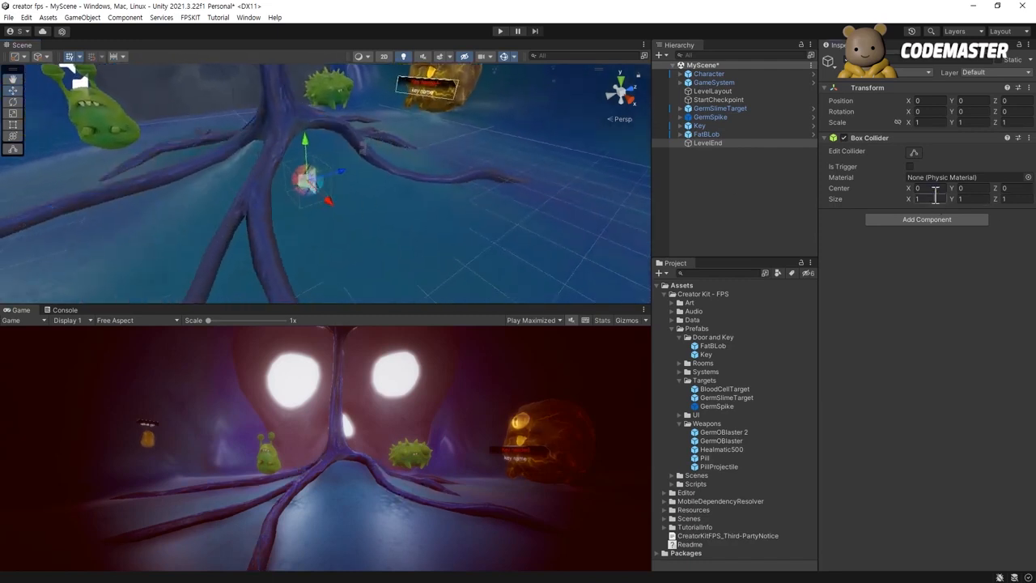
text(6)
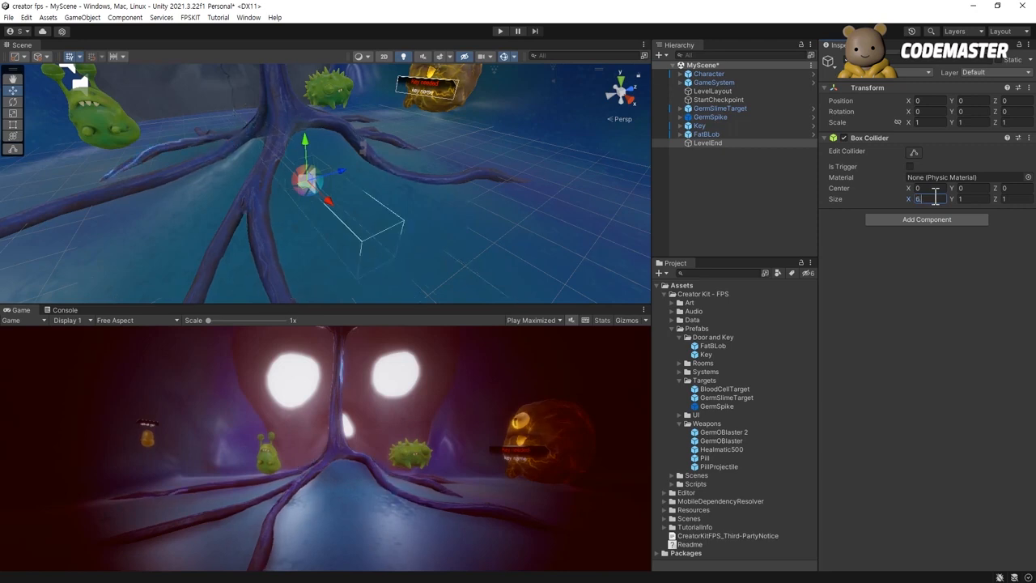
text(.39)
key(Tab)
text(5.85)
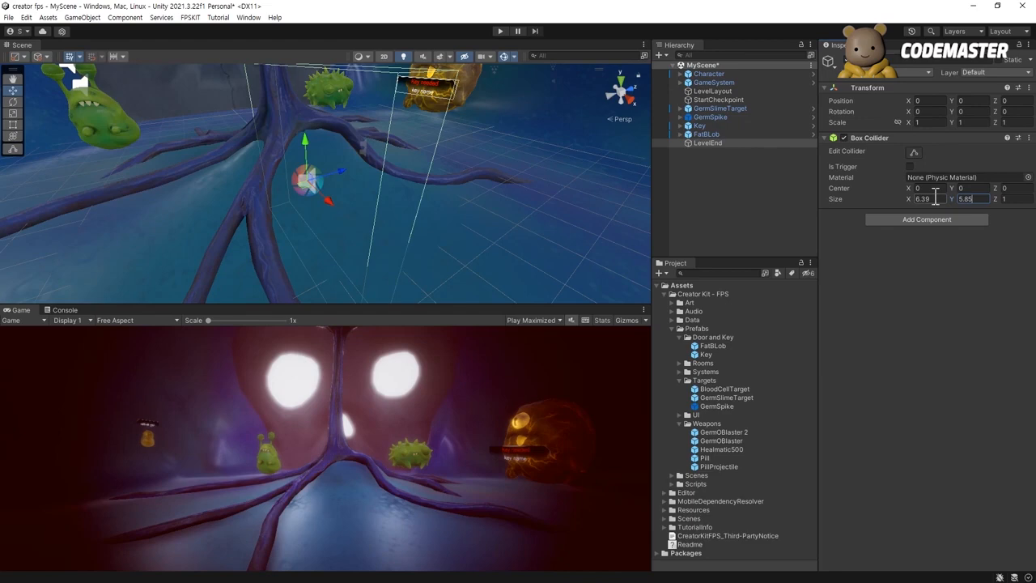
key(Tab)
text(11.37)
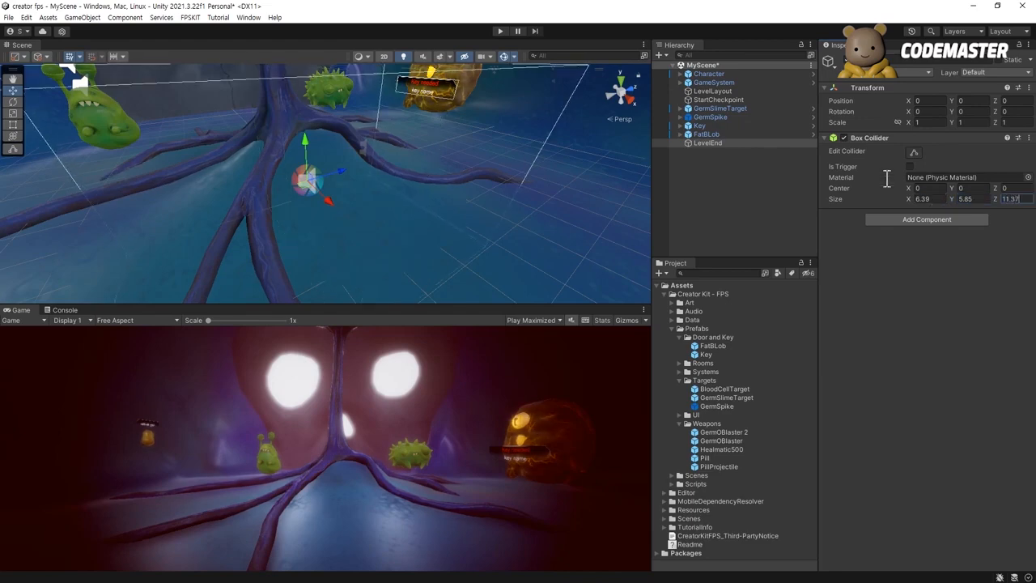
Step: Move LevelEnd through the tunnel into the far room's root area, at about X -5.41 and Z 52.36
alt+drag(340, 162, 535, 196)
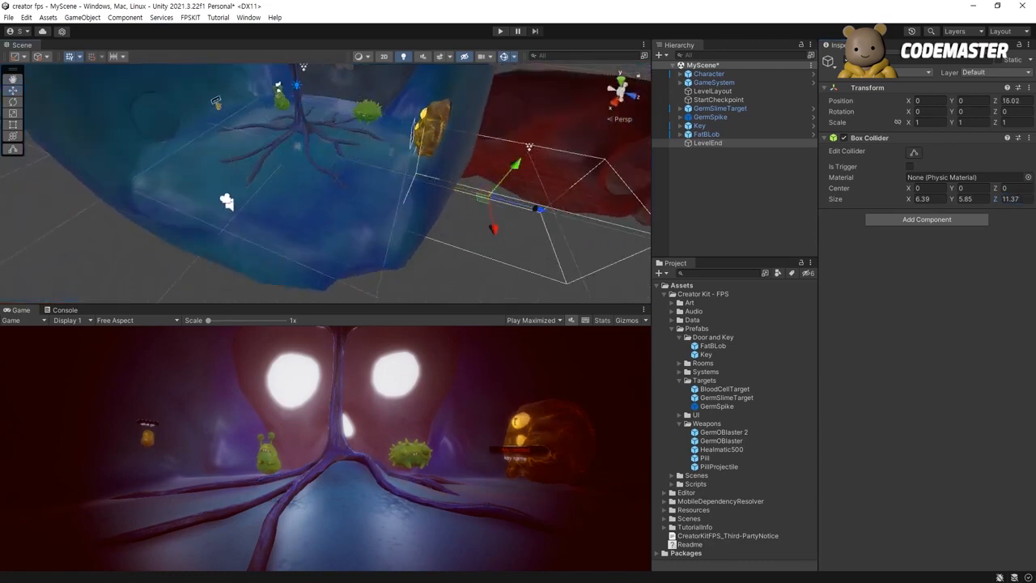
alt+drag(187, 224, 479, 228)
middle_drag(479, 228, 227, 190)
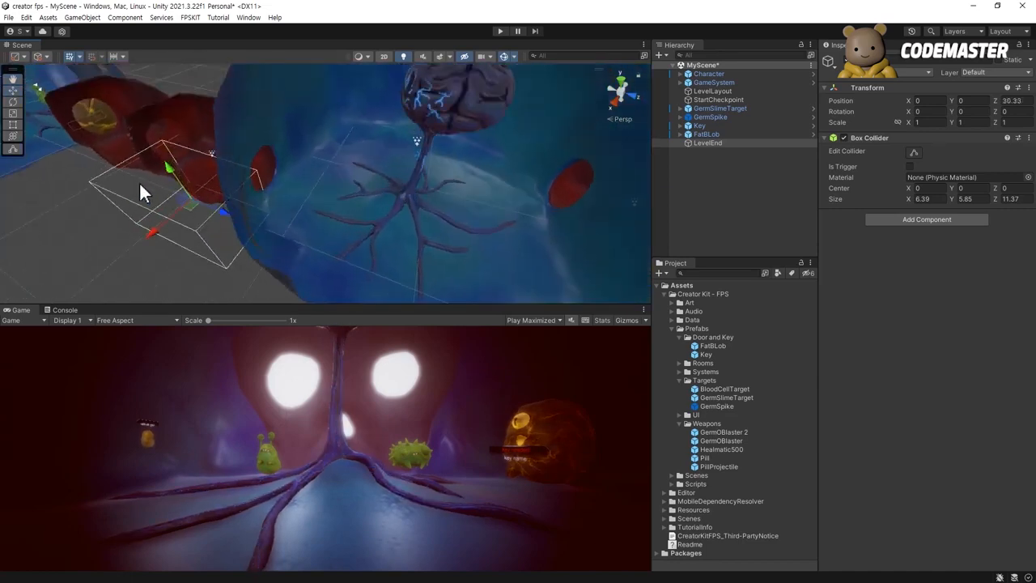
alt+drag(139, 182, 446, 198)
middle_drag(398, 120, 313, 262)
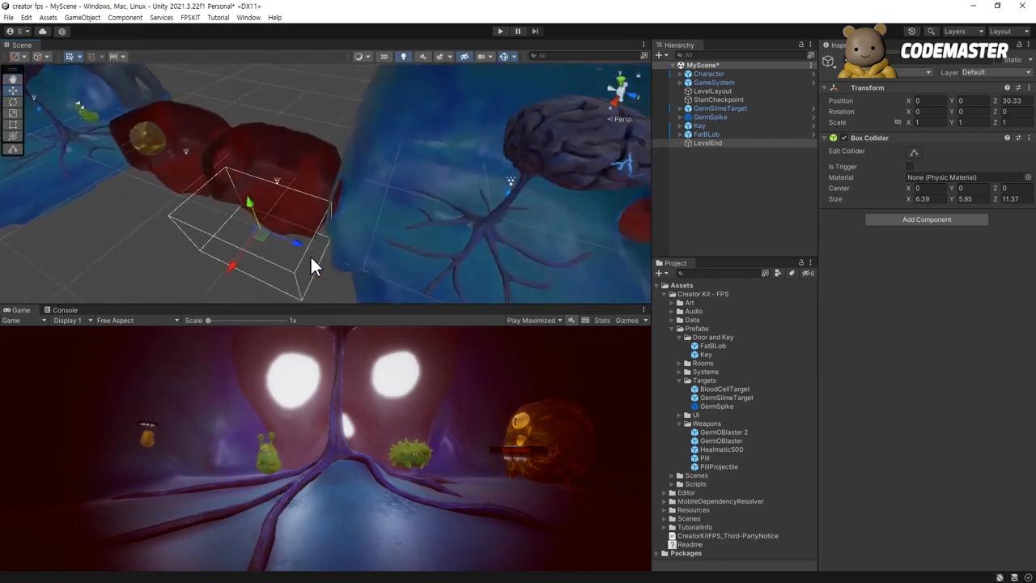
drag(300, 250, 457, 265)
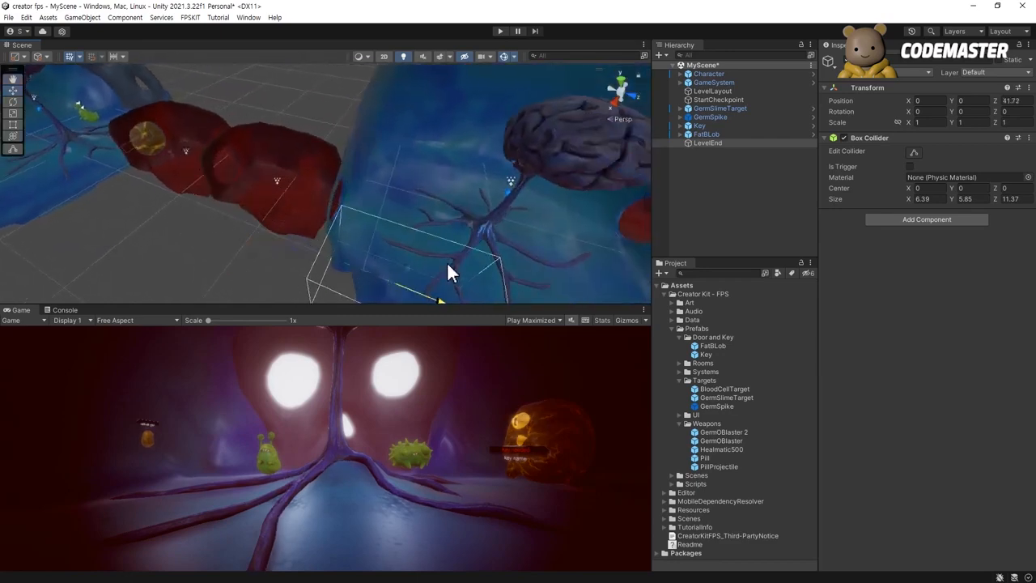
middle_drag(456, 264, 247, 118)
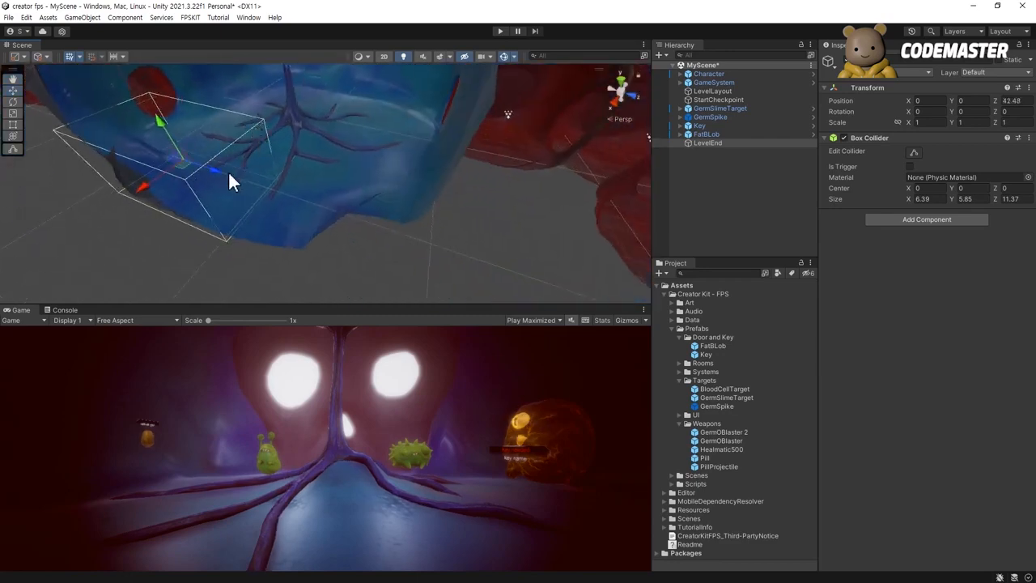
middle_drag(228, 170, 217, 245)
drag(129, 252, 368, 217)
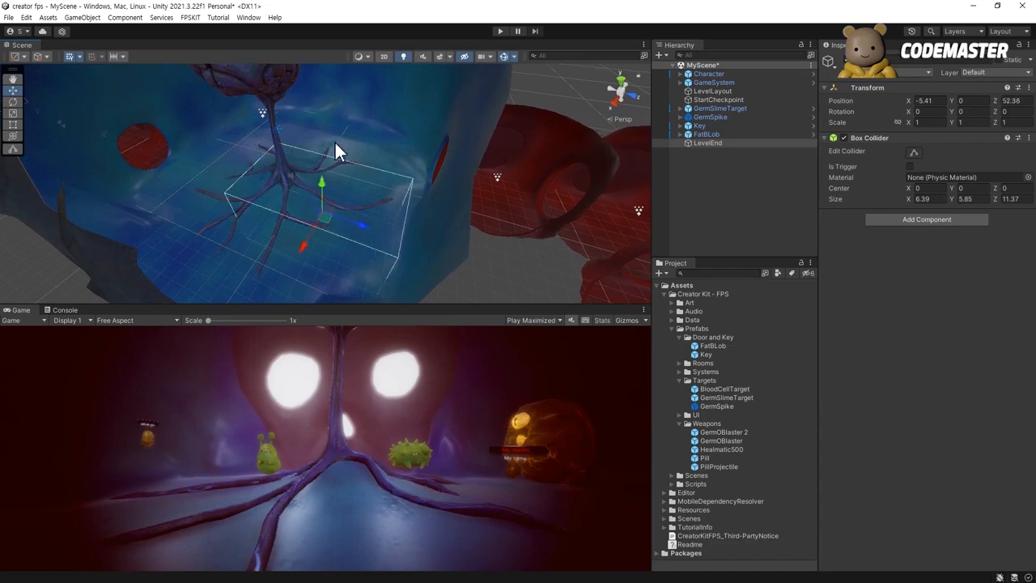
middle_drag(199, 198, 320, 180)
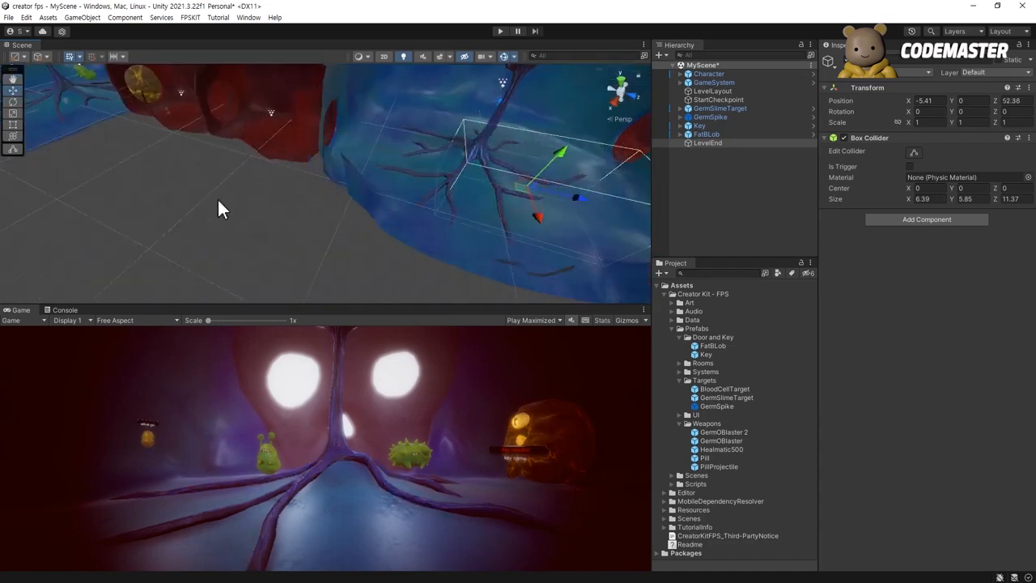
middle_drag(216, 198, 408, 261)
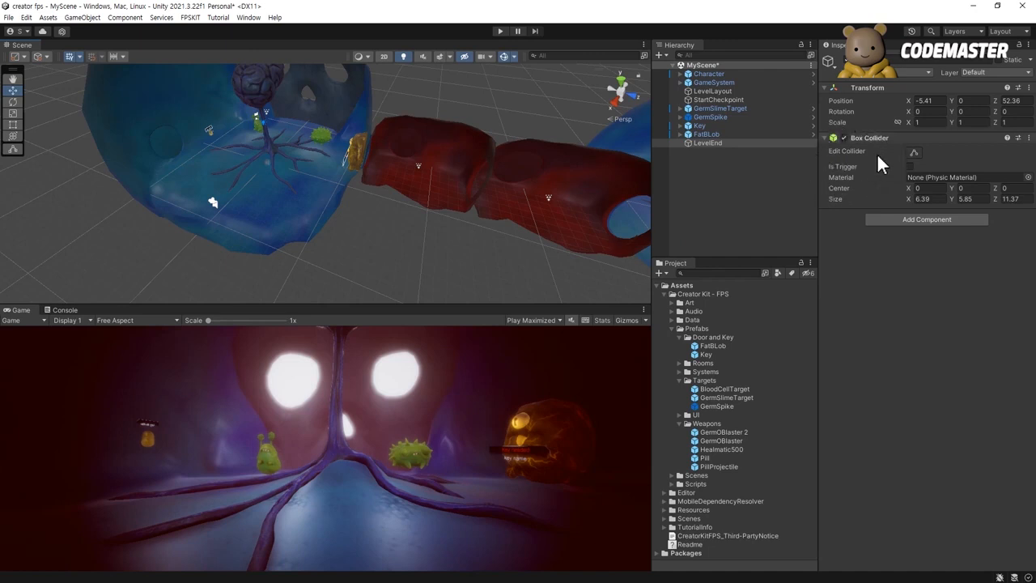
Step: Make LevelEnd's Box Collider a trigger and add the End Checkpoint script component
click(910, 167)
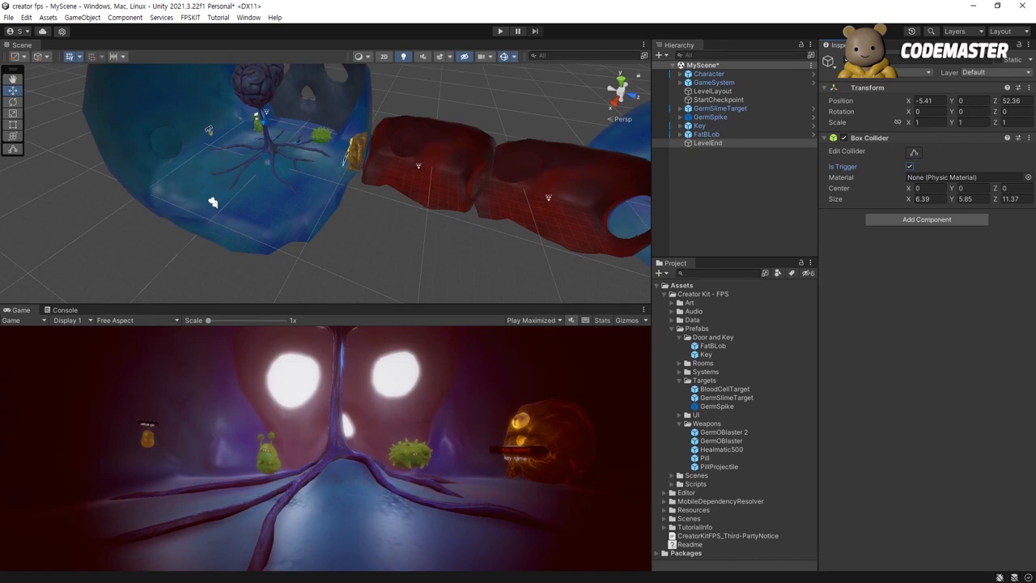
click(913, 223)
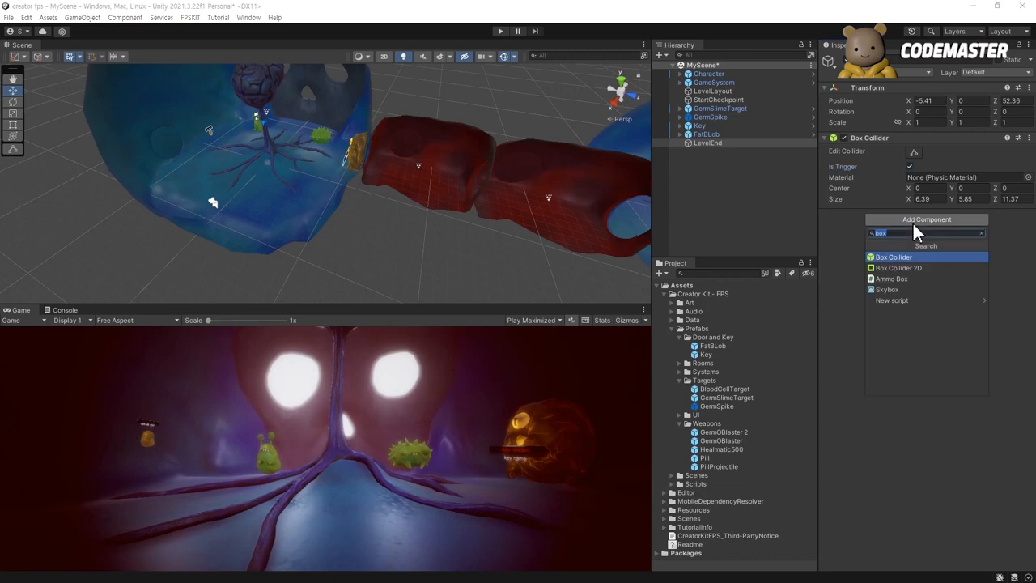
text(end che)
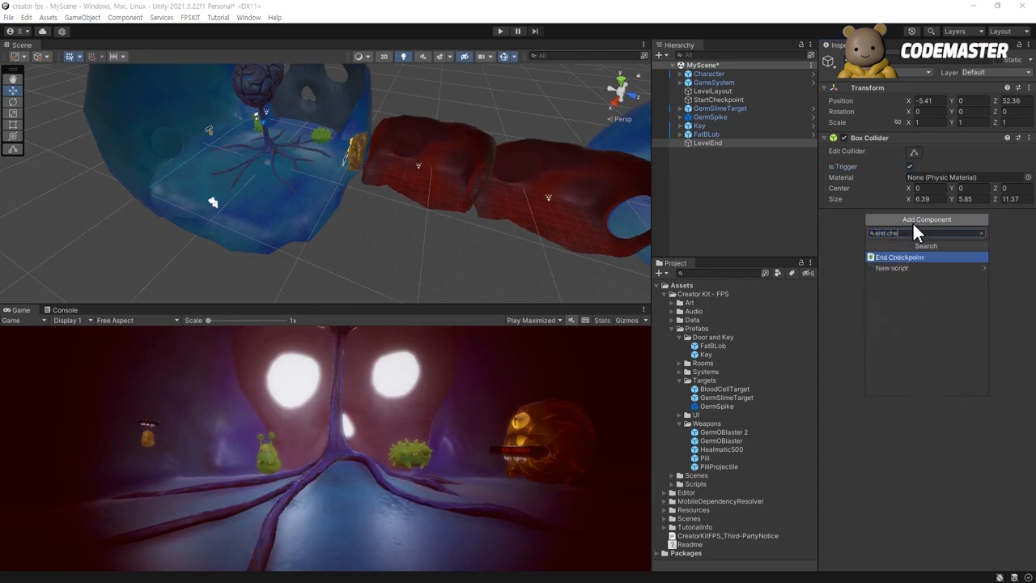
text(ck)
key(Return)
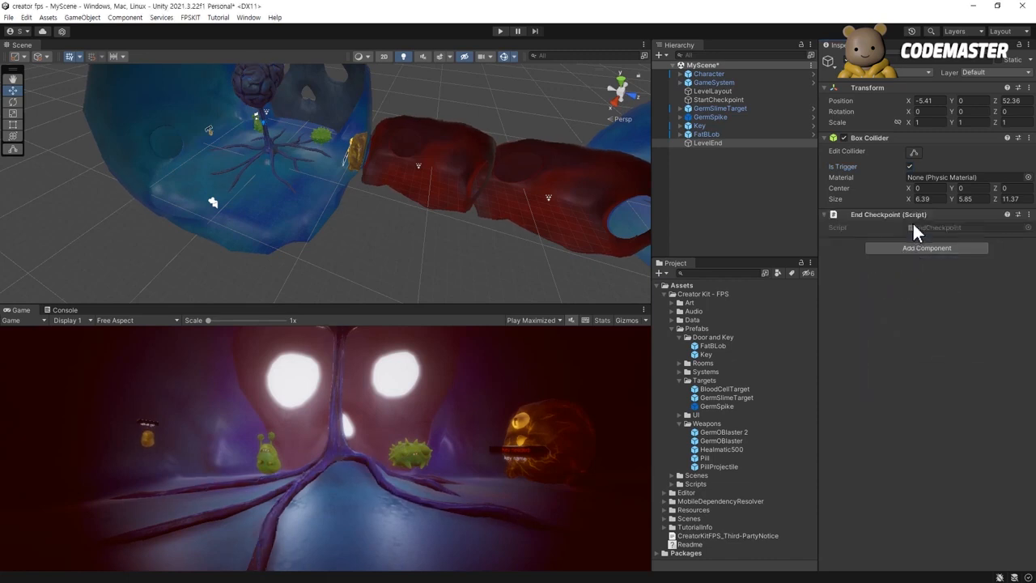
Step: Open the EndCheckpoint script in Visual Studio and examine the Controller null check and return in OnTriggerEnter
click(941, 229)
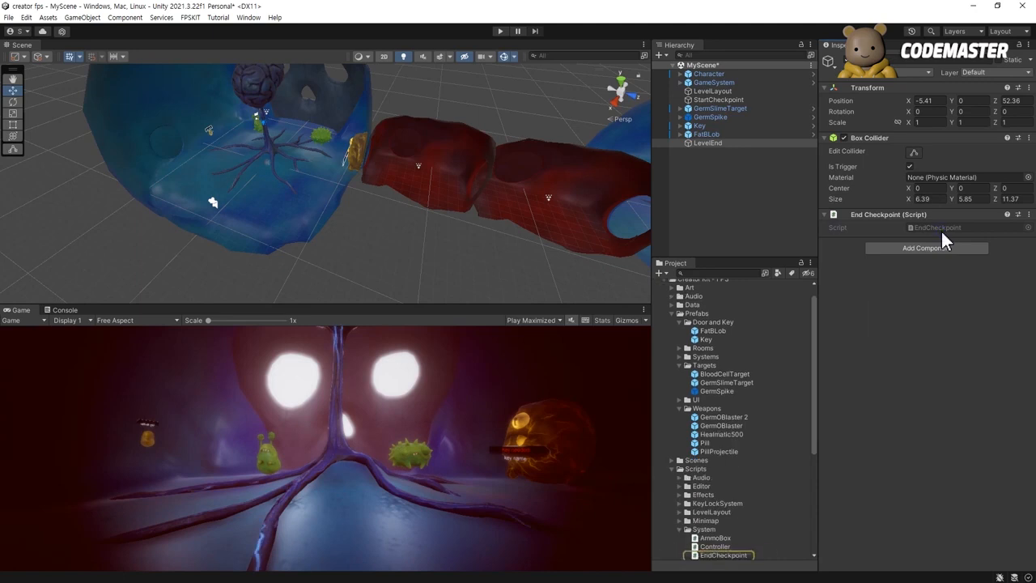
double_click(940, 229)
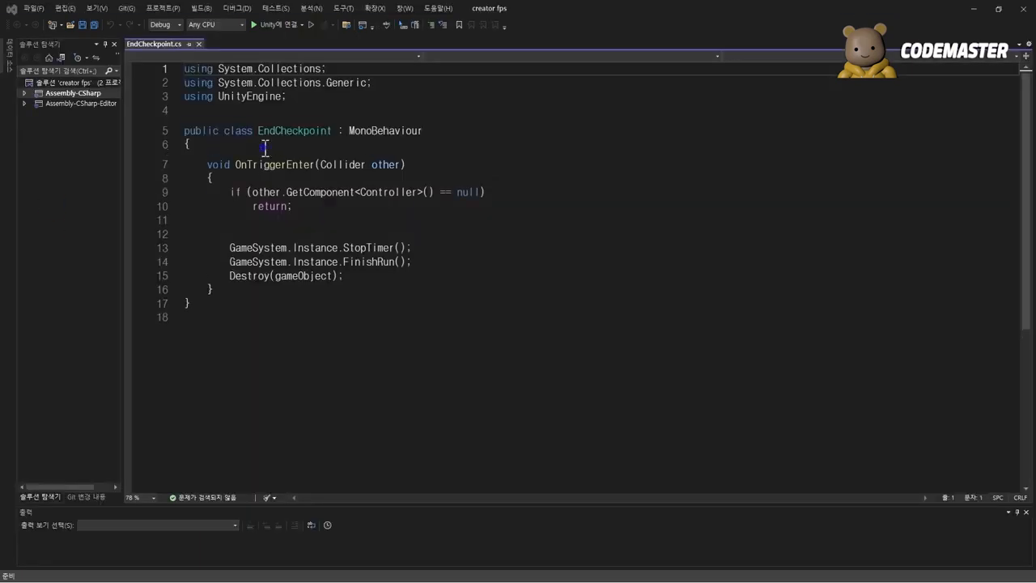
click(317, 165)
click(270, 193)
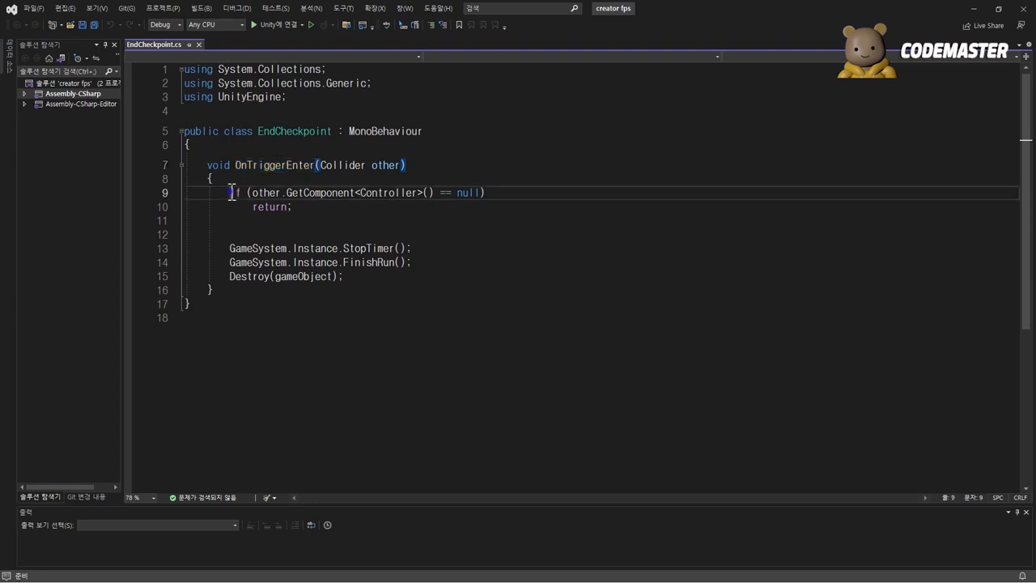
double_click(307, 192)
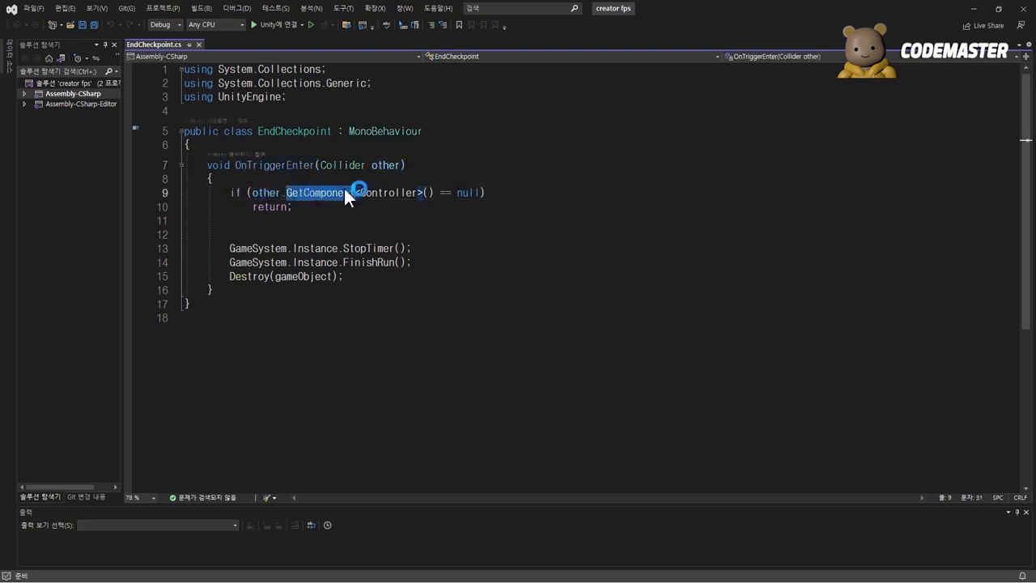
double_click(381, 192)
double_click(469, 193)
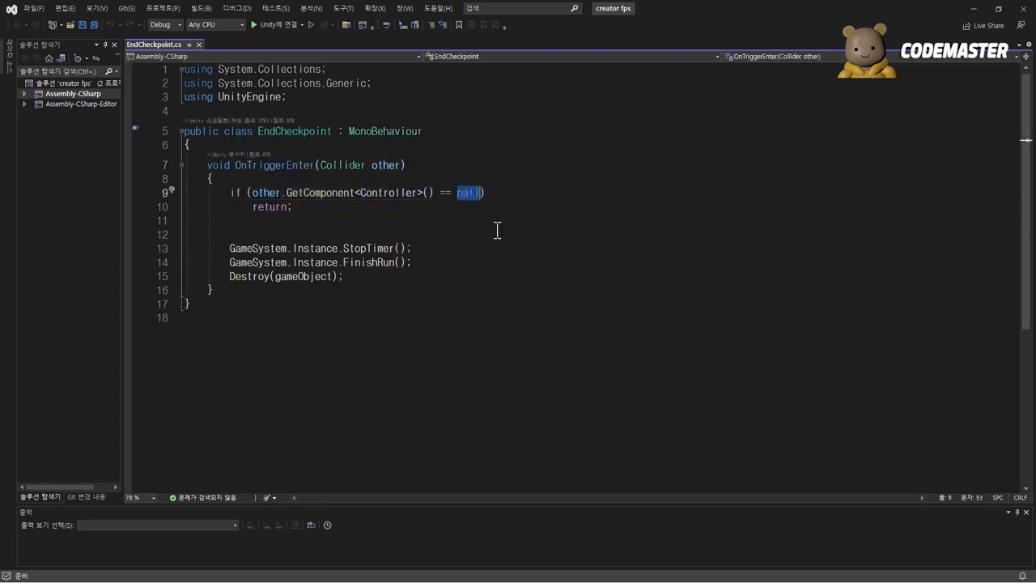
double_click(270, 208)
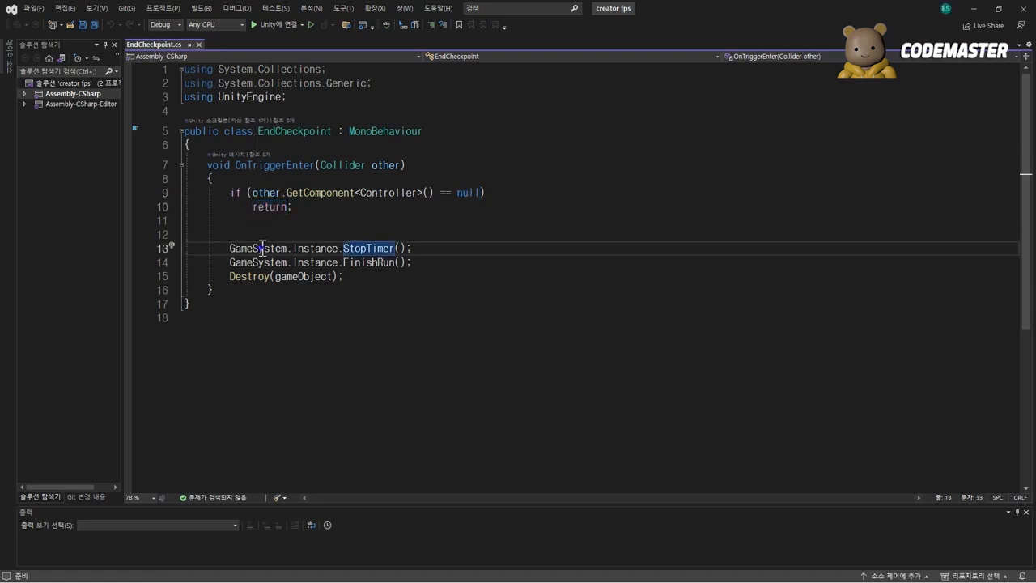
Step: Examine the StopTimer and FinishRun calls, reading FinishRun's definition in GameSystem before returning to EndCheckpoint.cs
double_click(262, 249)
double_click(321, 249)
click(384, 249)
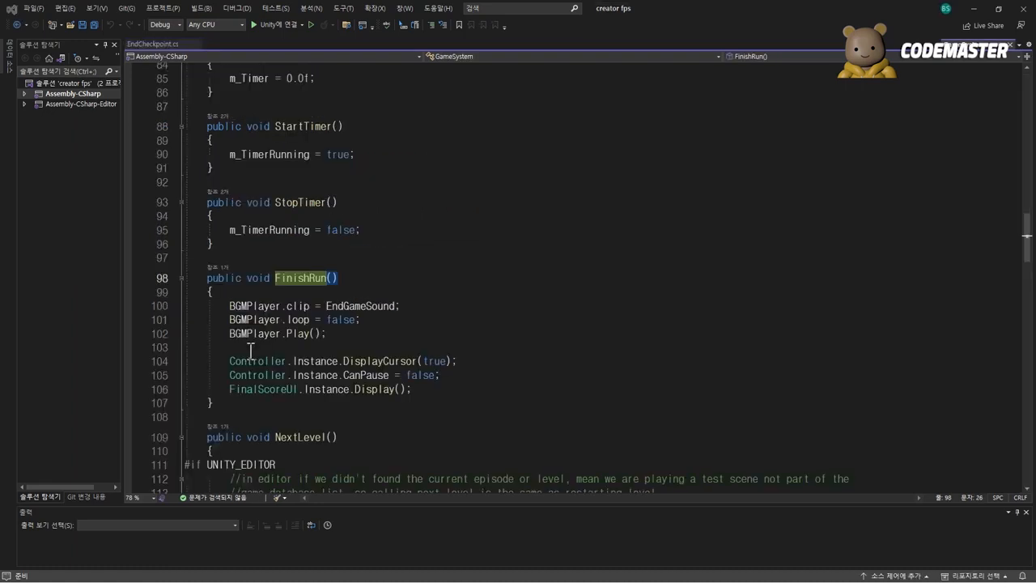
click(433, 270)
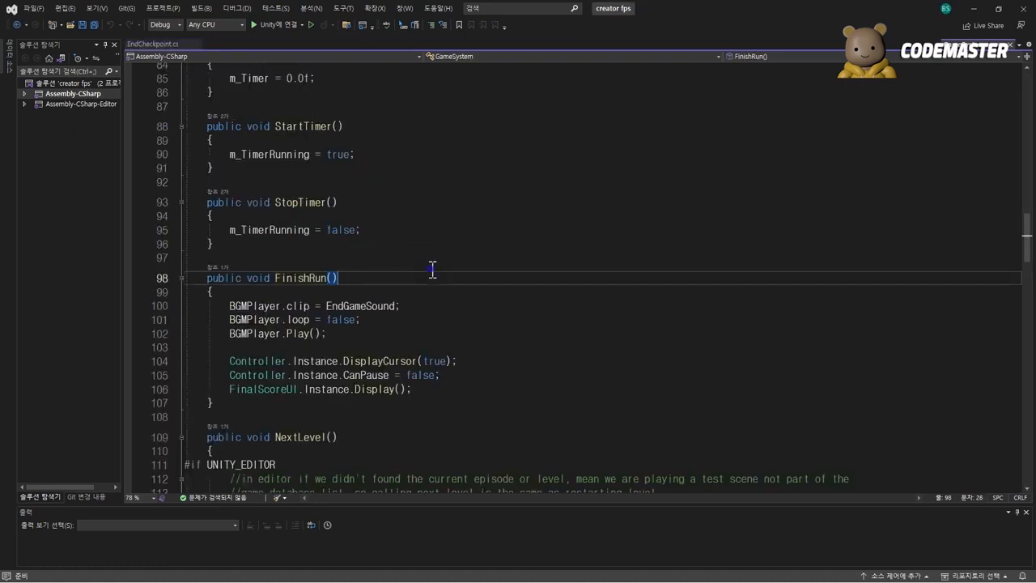
key(ctrl+minus)
key(ctrl+shift+minus)
drag(228, 304, 507, 391)
click(505, 392)
key(ctrl+minus)
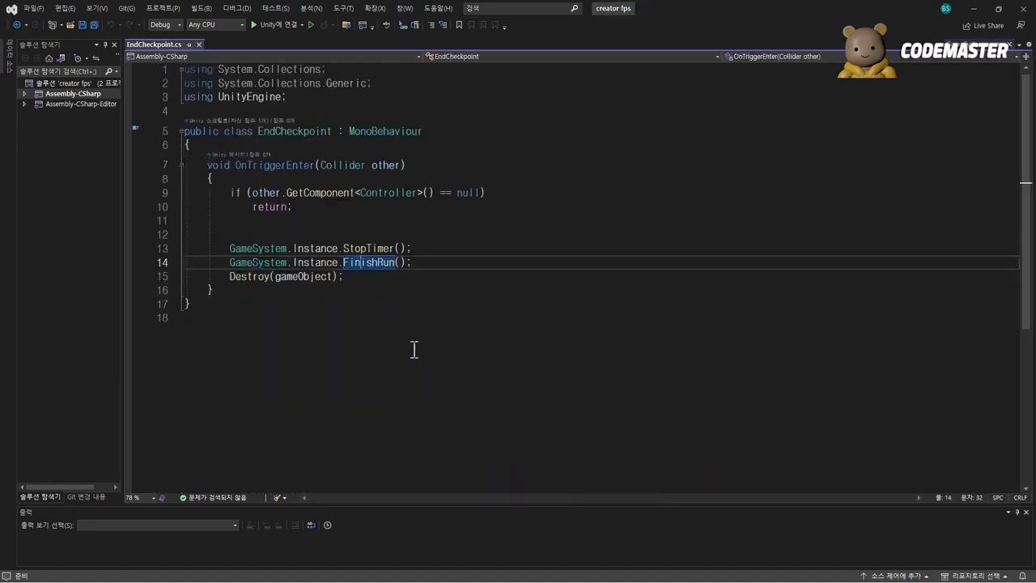
Step: Examine the Destroy(gameObject) line that closes OnTriggerEnter, leave the script unedited and switch back to Unity
click(267, 278)
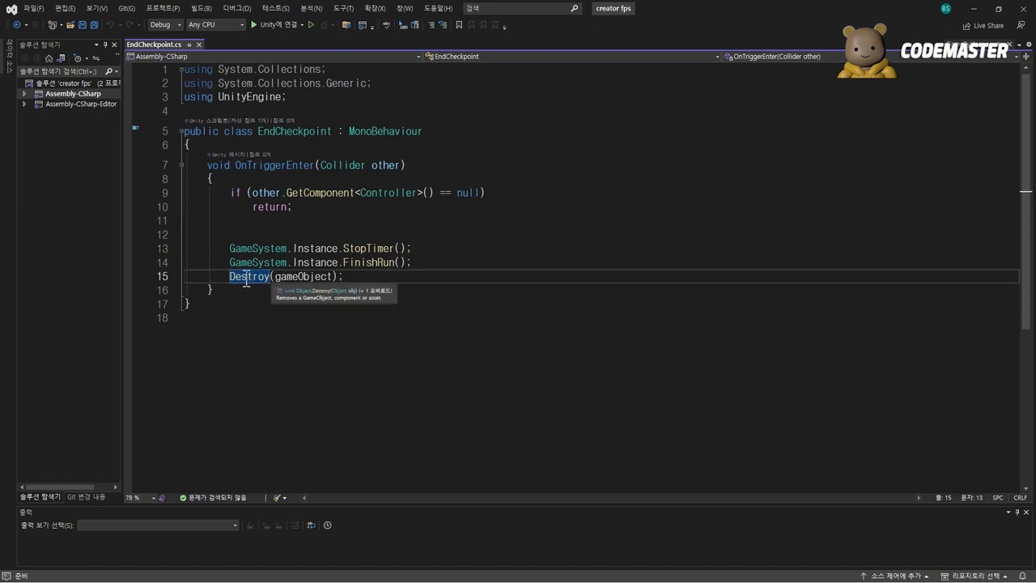
key(Up)
key(End)
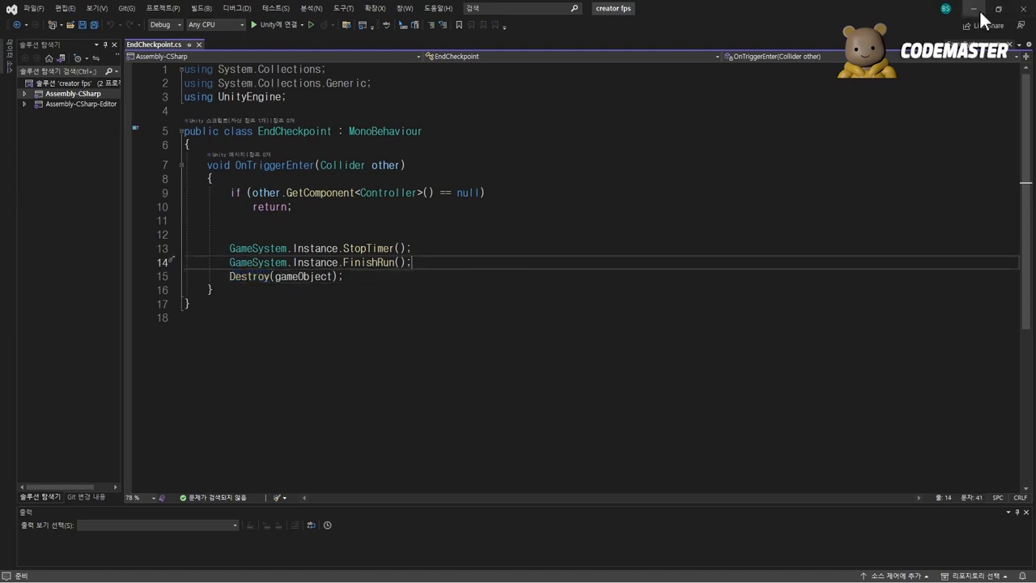
key(ctrl+a)
click(604, 246)
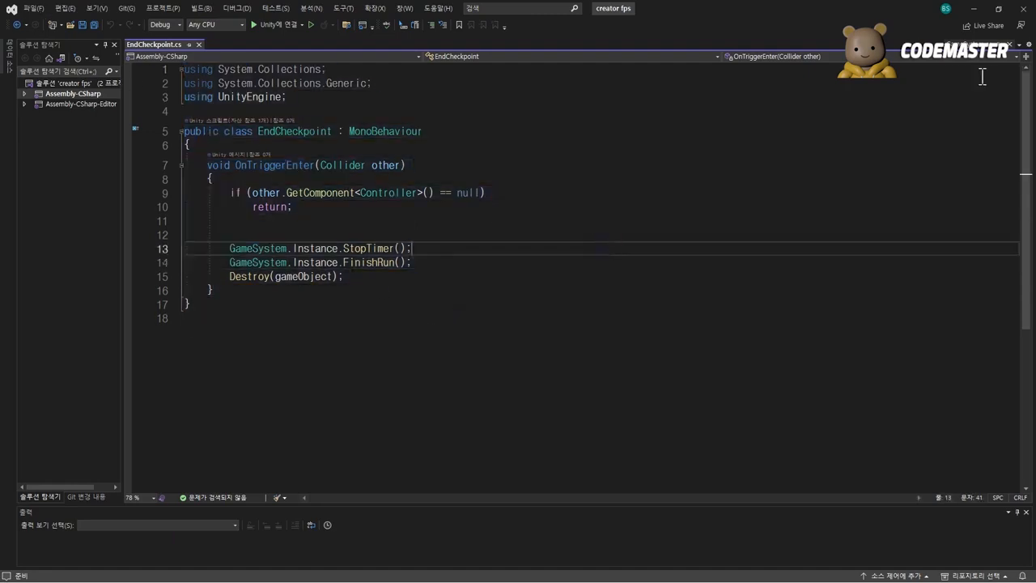
click(975, 9)
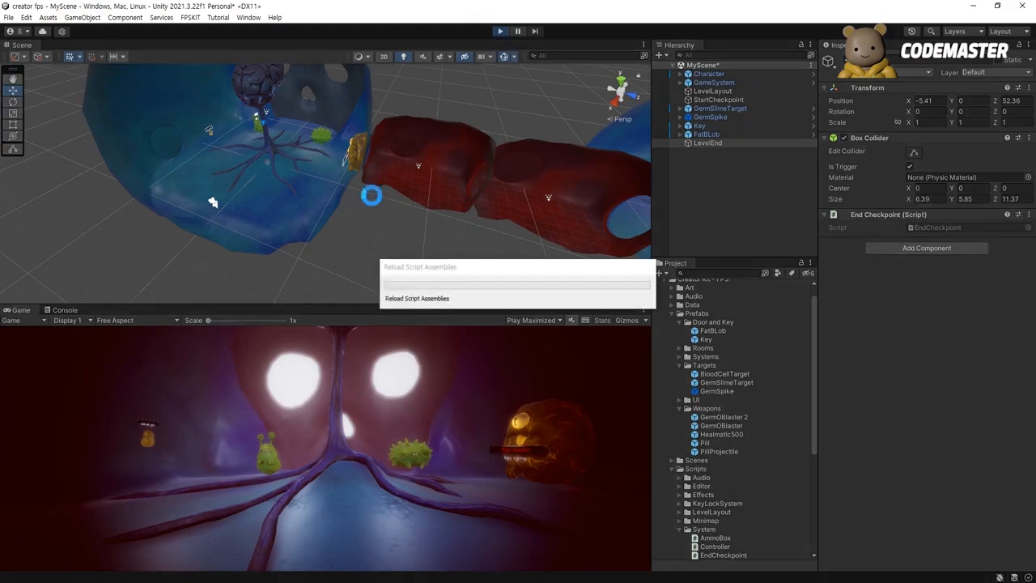
Step: Play-test the scene, shooting the slime germ and the spiky germ while switching from the Healmatic500 to the GermOBlaster 2
key(w)
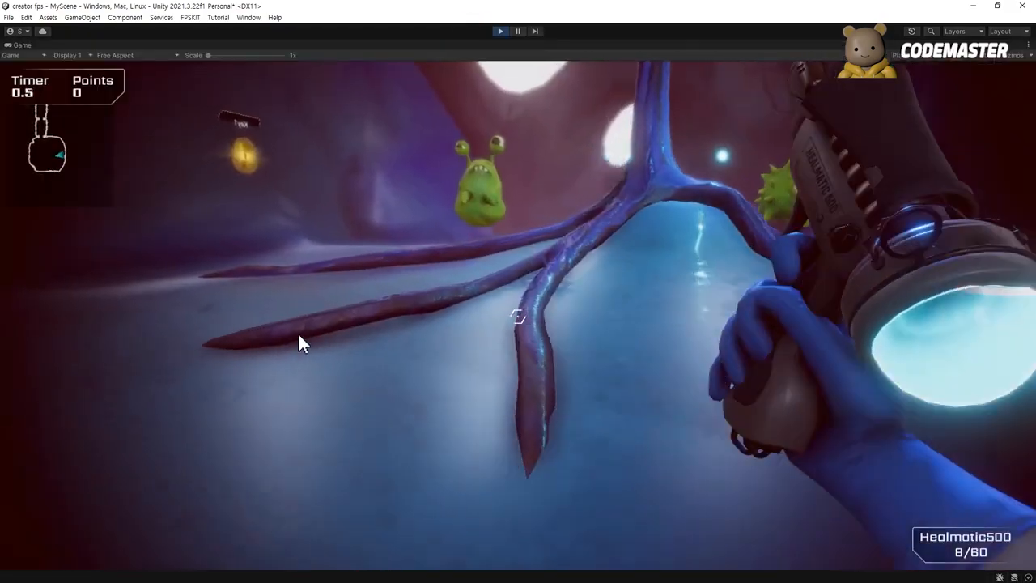
key(a)
click(366, 269)
key(a)
click(518, 317)
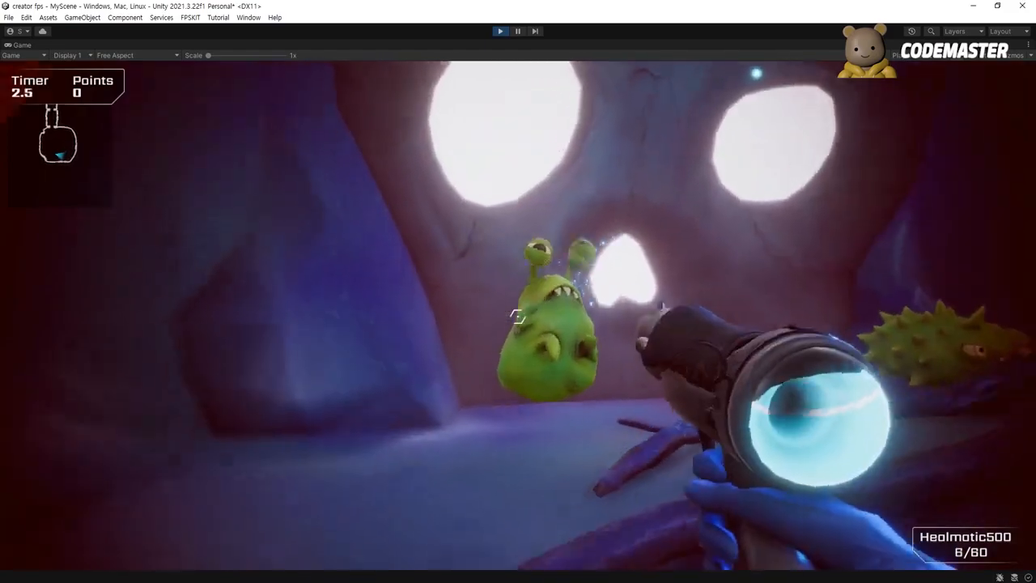
scroll(518, 317, down, 1)
click(518, 317)
key(r)
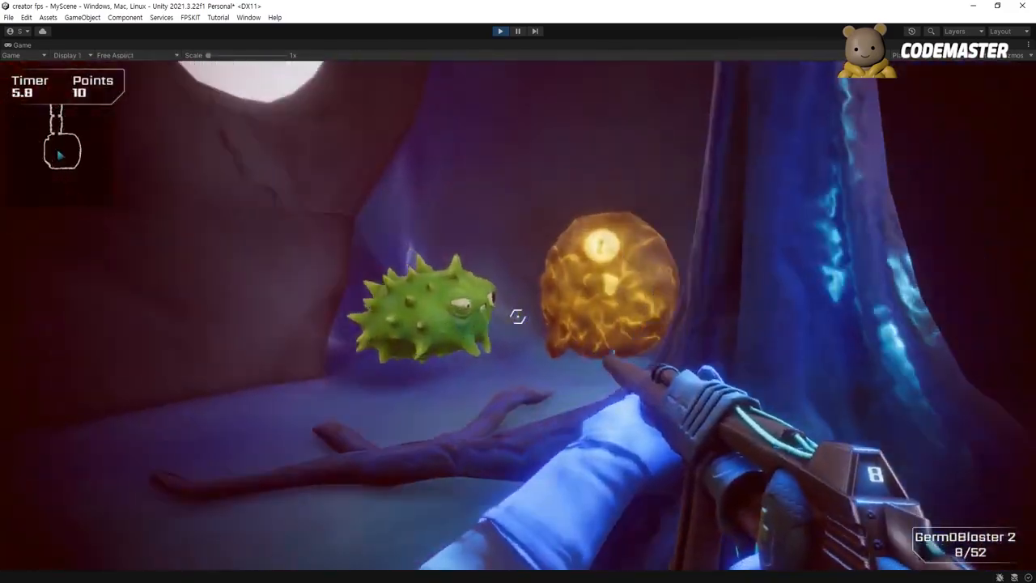
click(518, 317)
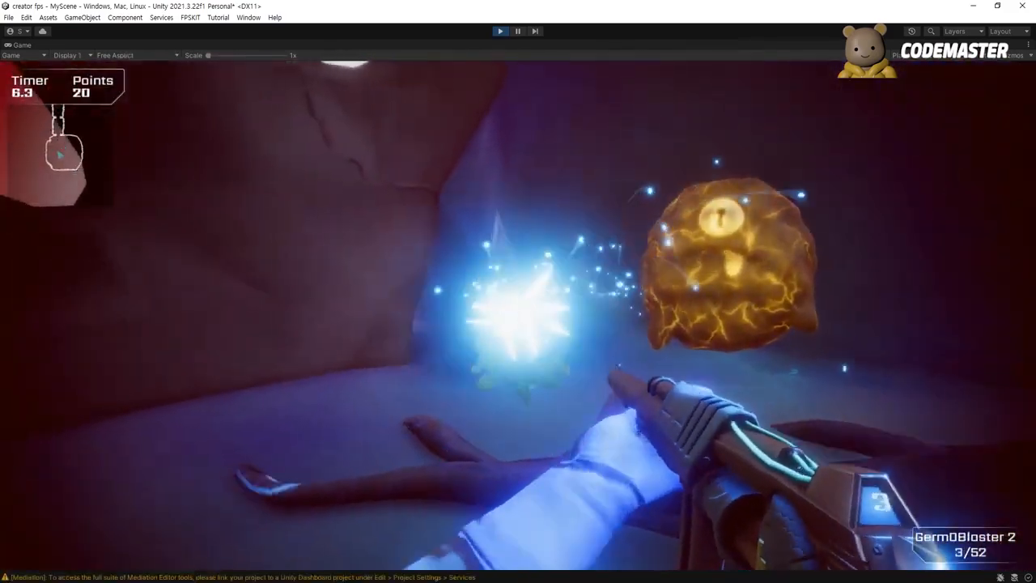
Step: Reload the GermOBlaster 2, collect Key1 in the first chamber and use it to unlock the FatBLob door
key(r)
key(w)
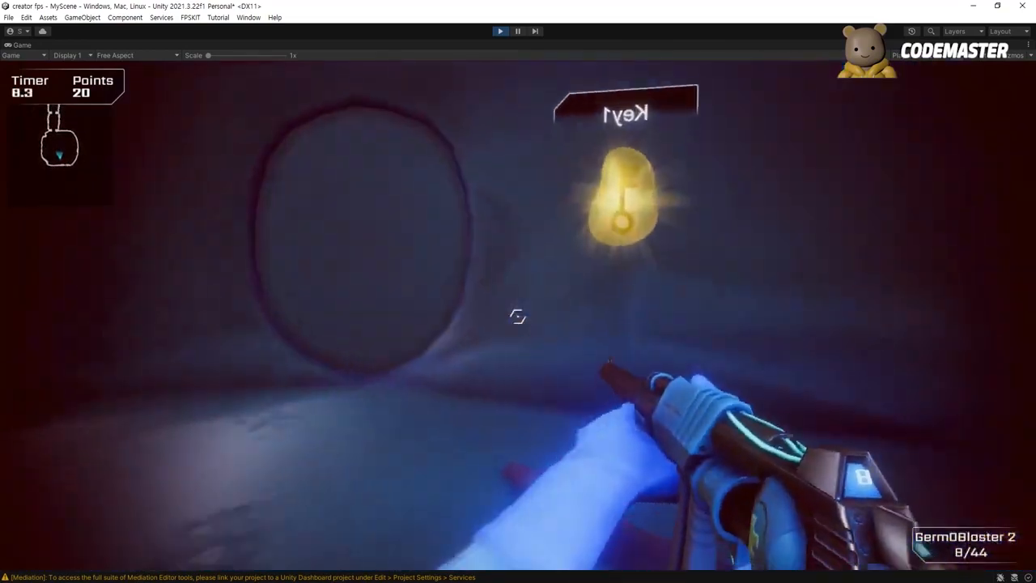
key(w)
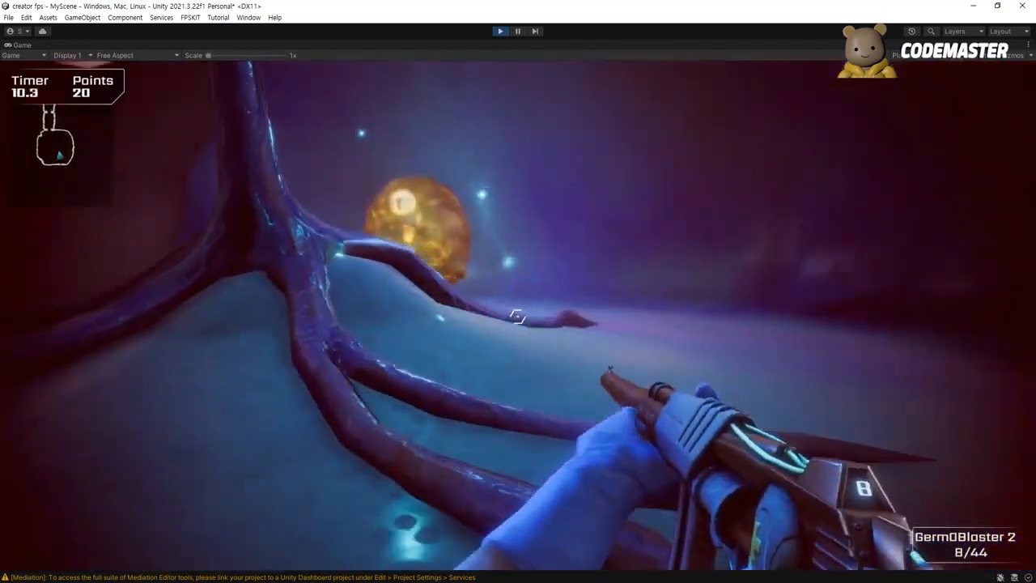
key(w)
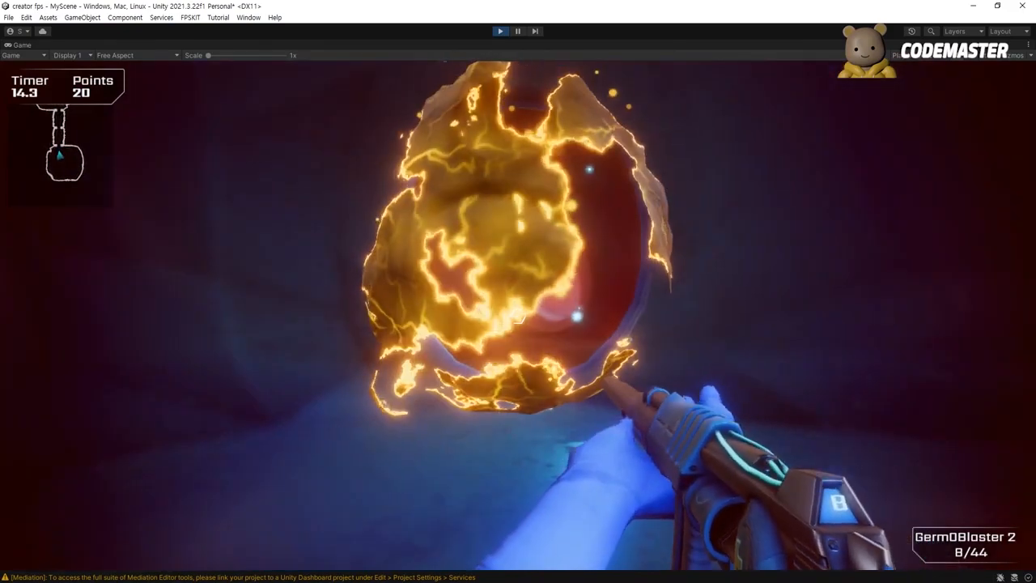
Step: Switch to the Pill weapon and walk through the unlocked doorway and red tunnel across the next chamber towards its exit
scroll(518, 316, down, 1)
key(w)
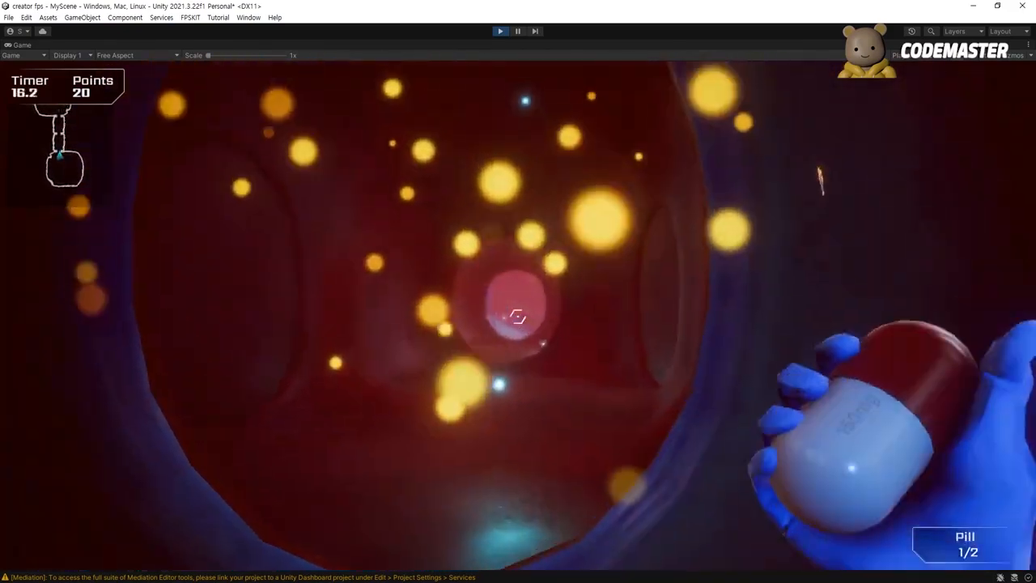
key(w)
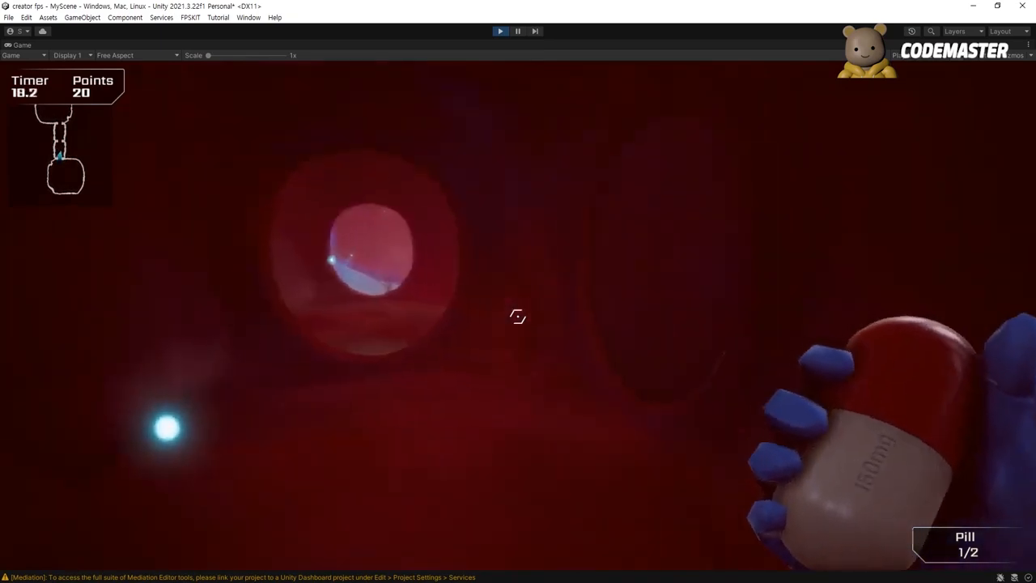
key(w)
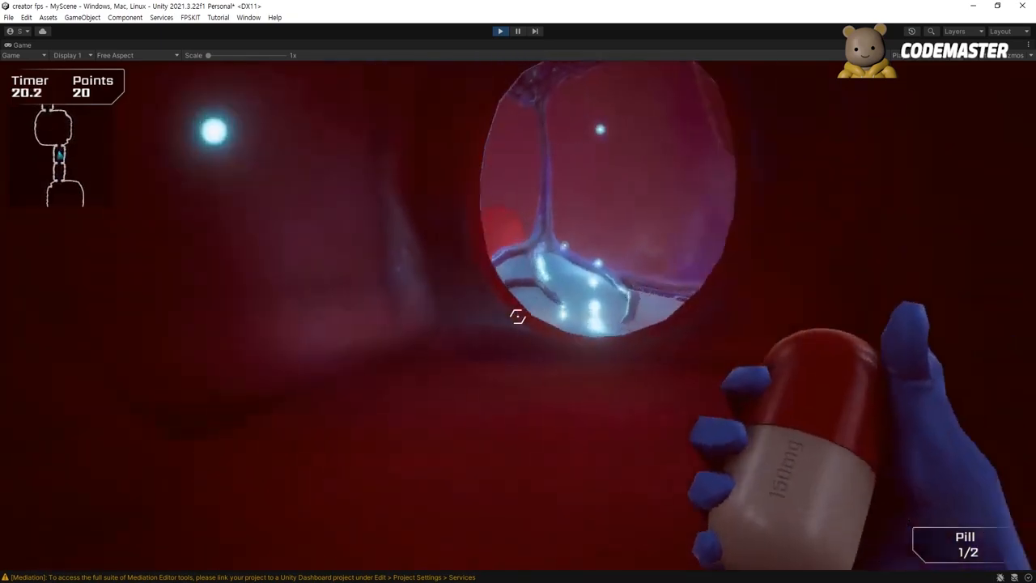
key(w)
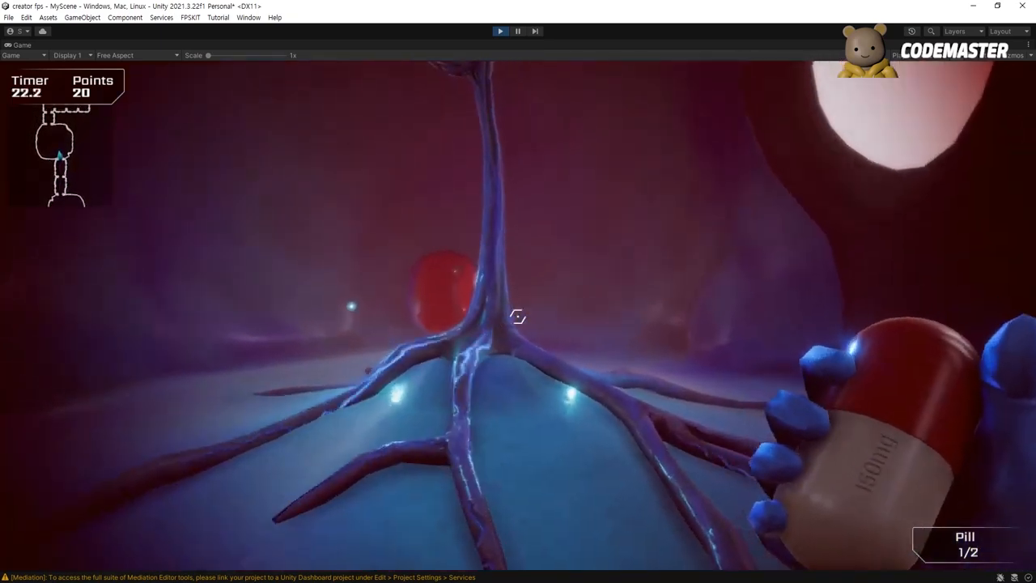
key(w)
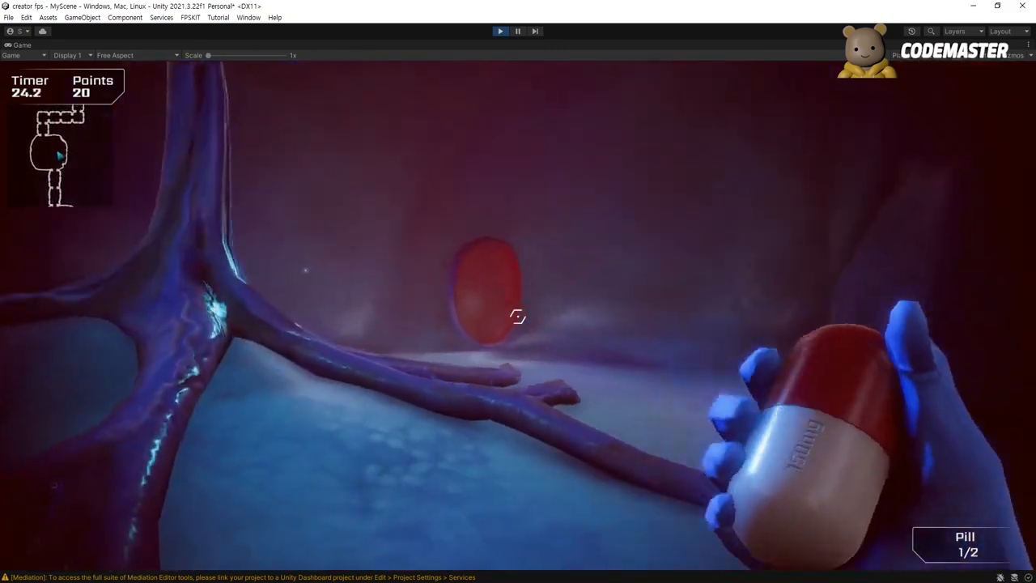
key(w)
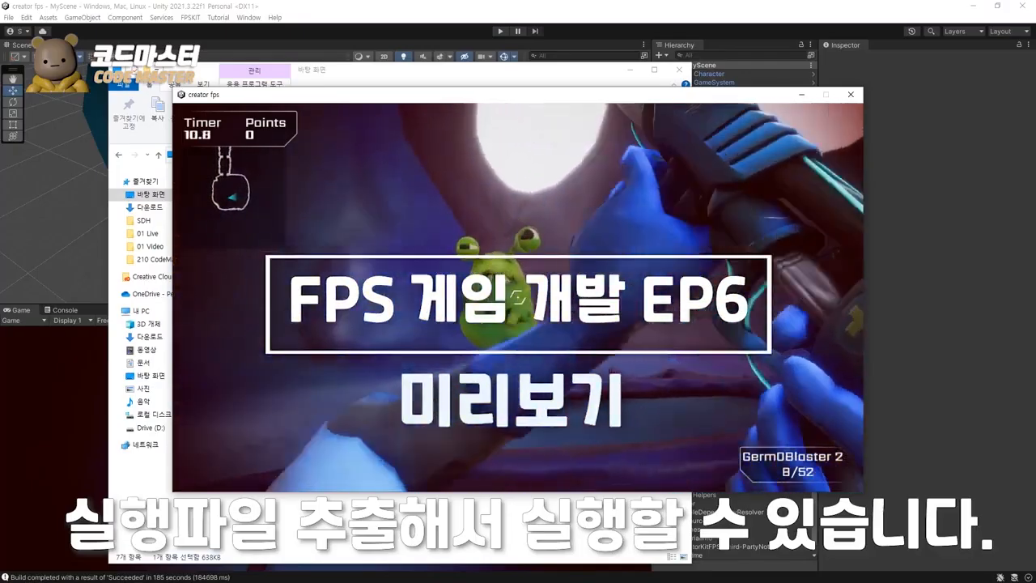
click(518, 297)
click(518, 297)
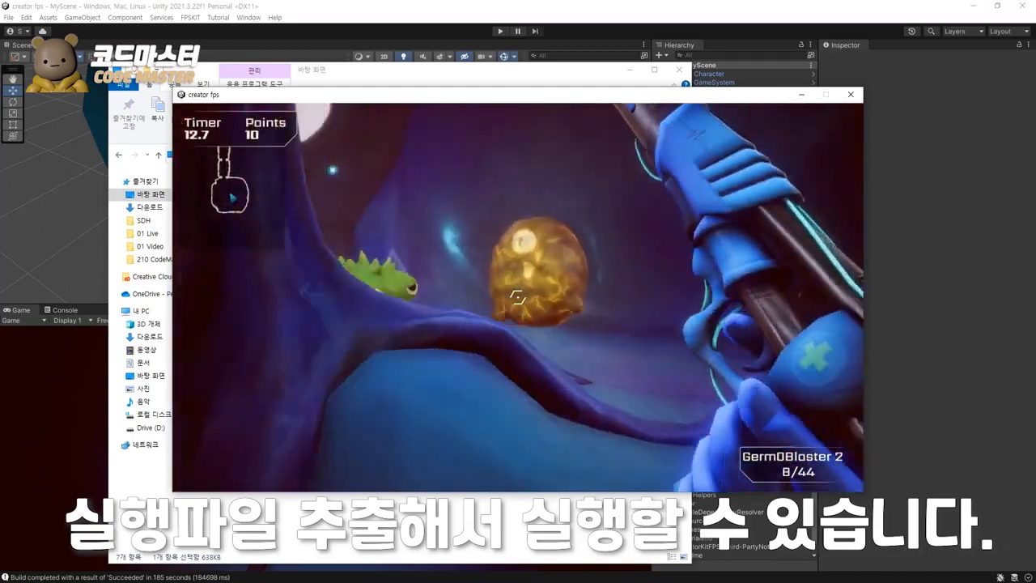
scroll(518, 297, down, 1)
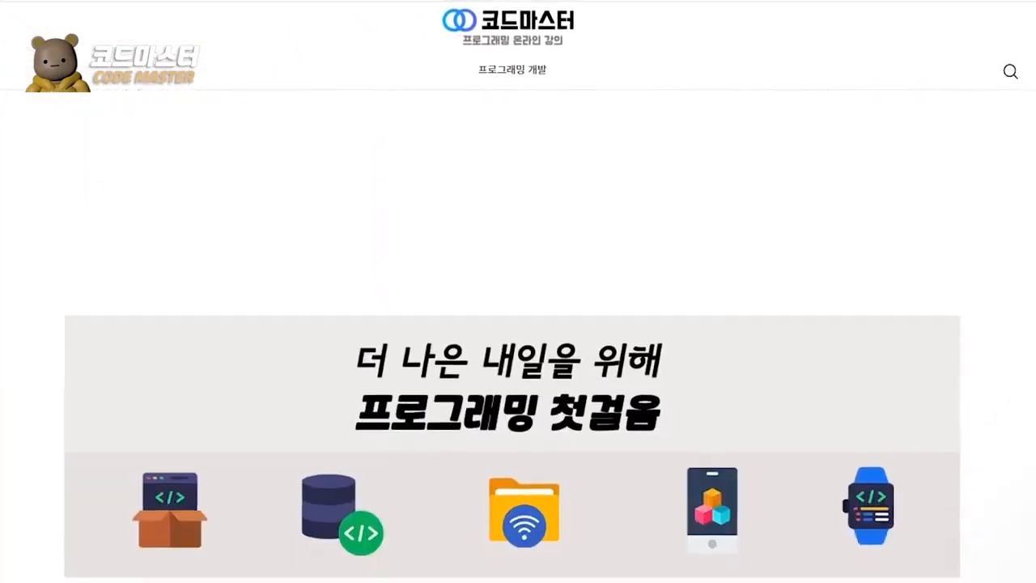
scroll(513, 336, down, 18)
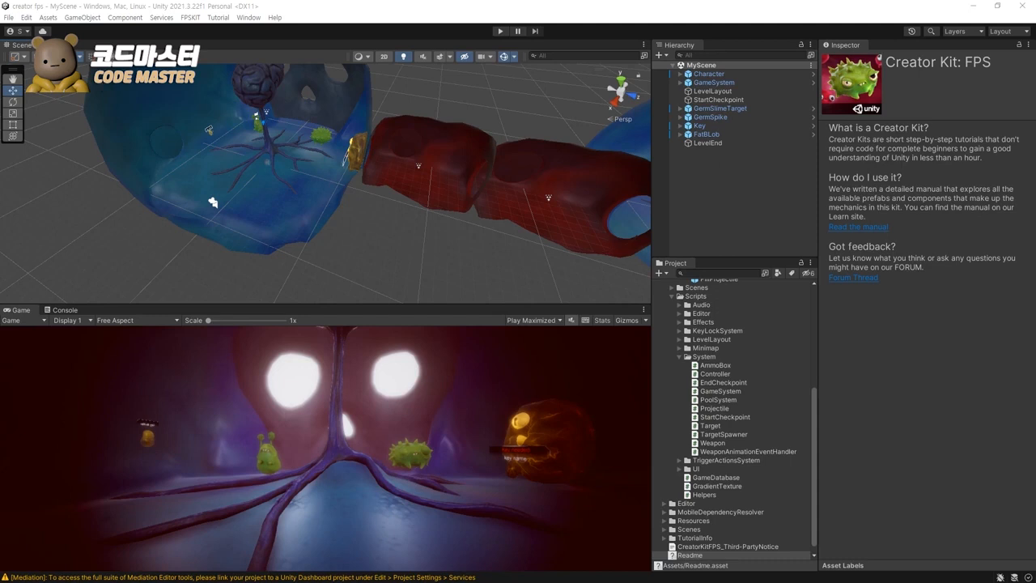
Step: Open the Build Settings and add the open scene, MyScene, to the scenes in the build
click(725, 83)
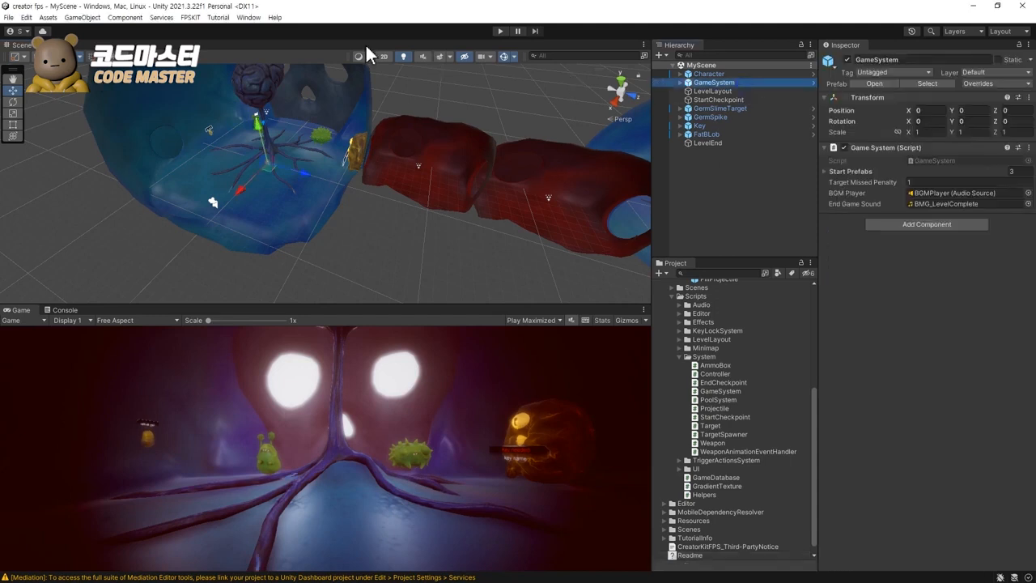
click(9, 17)
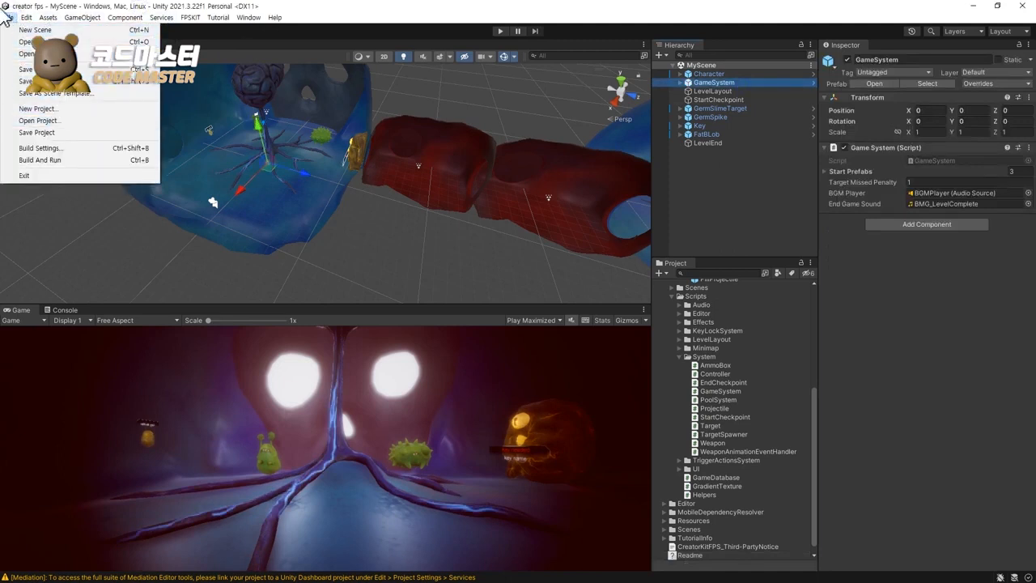
click(35, 150)
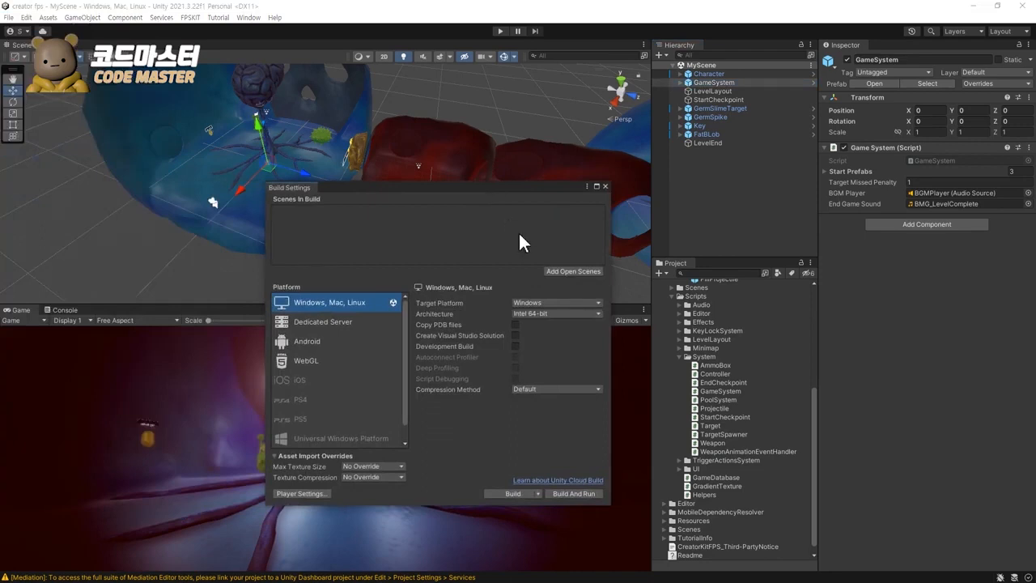
click(561, 271)
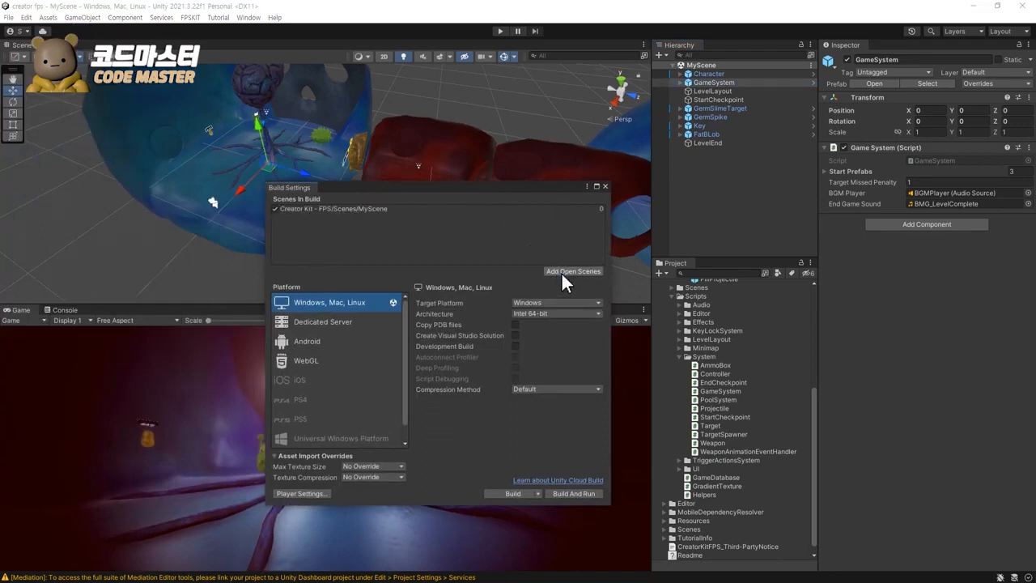
click(363, 209)
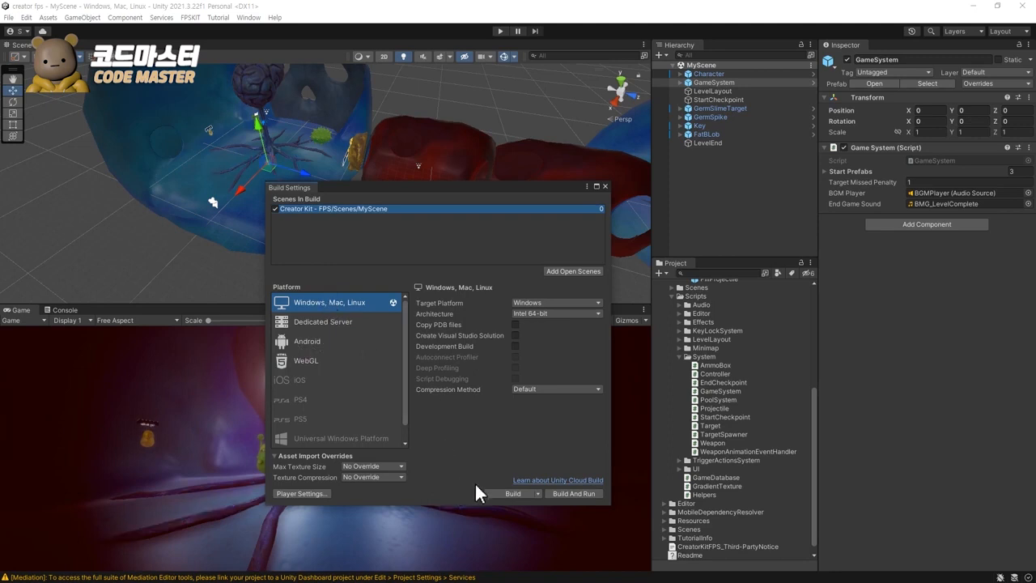
Step: Build the game for Windows, choosing the desktop folder (바탕 화면) as the output location
click(510, 493)
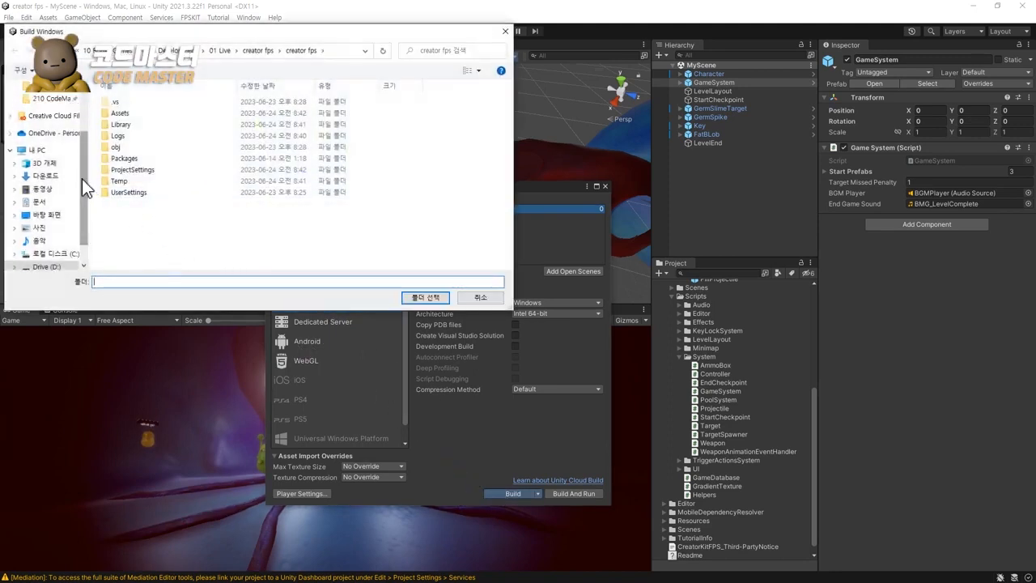
scroll(65, 150, up, 3)
click(46, 106)
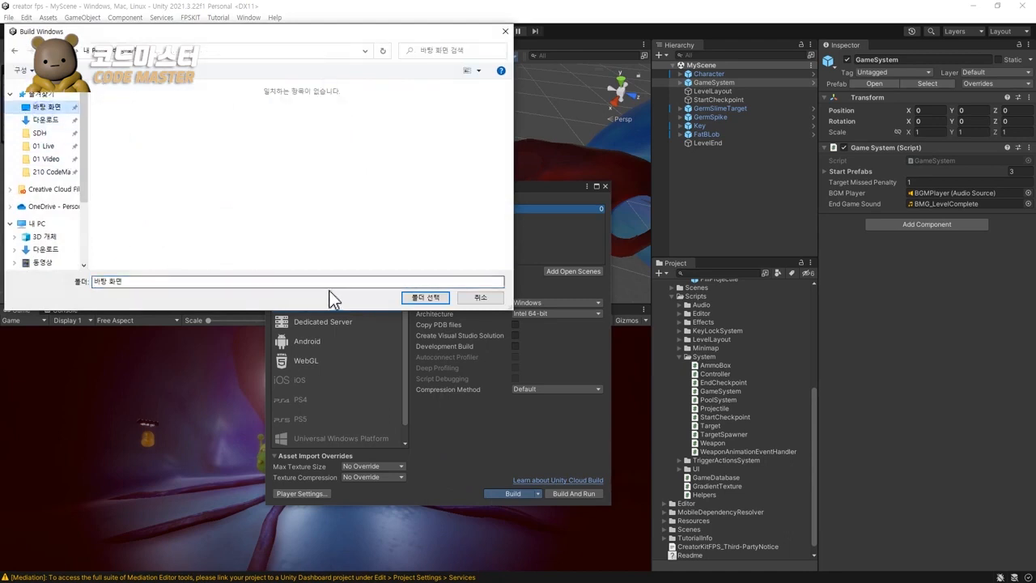
click(422, 297)
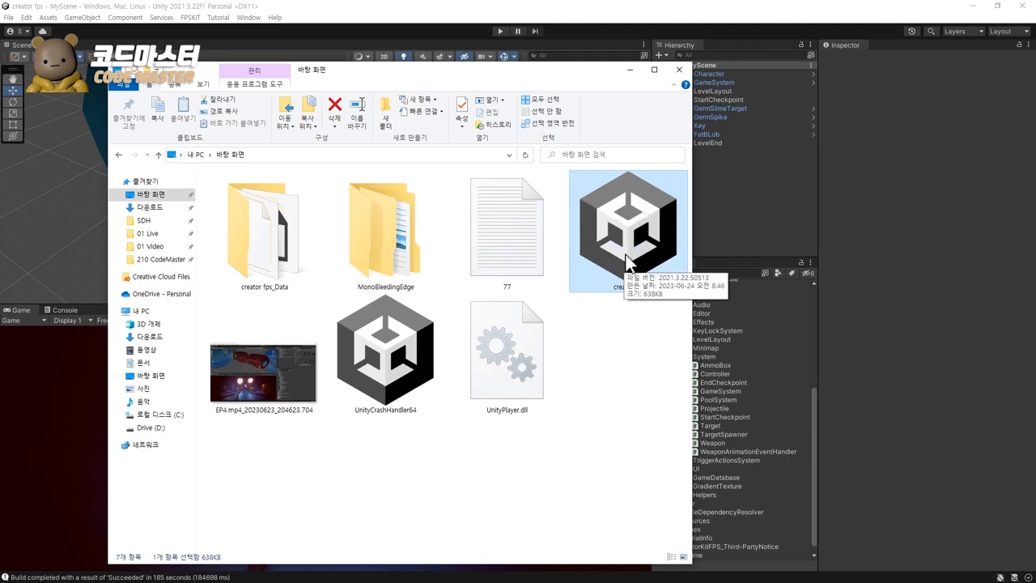
Step: Launch the built creator fps executable from the desktop folder, walk around the first chamber and fire the Healmatic500
double_click(627, 260)
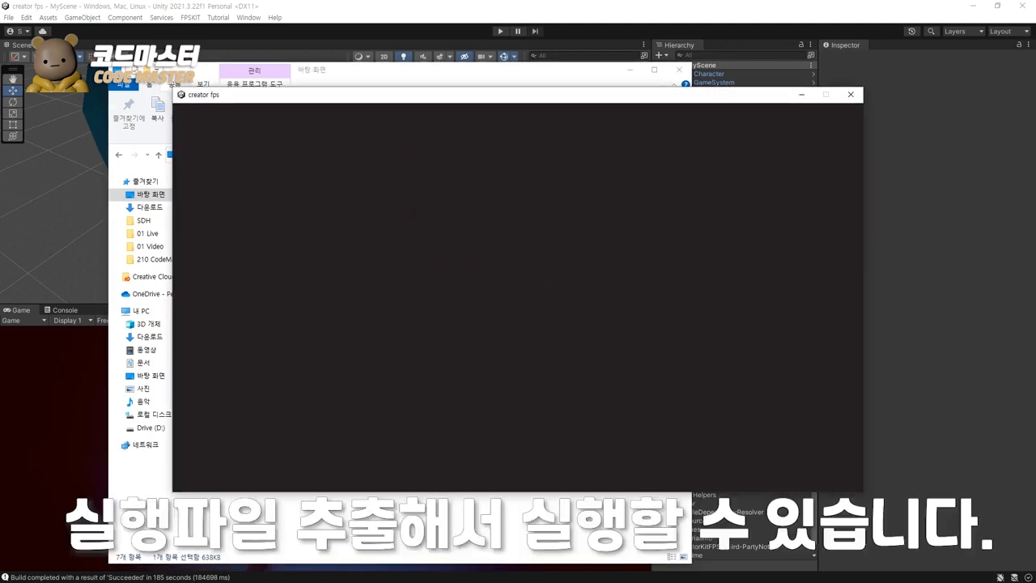
key(w)
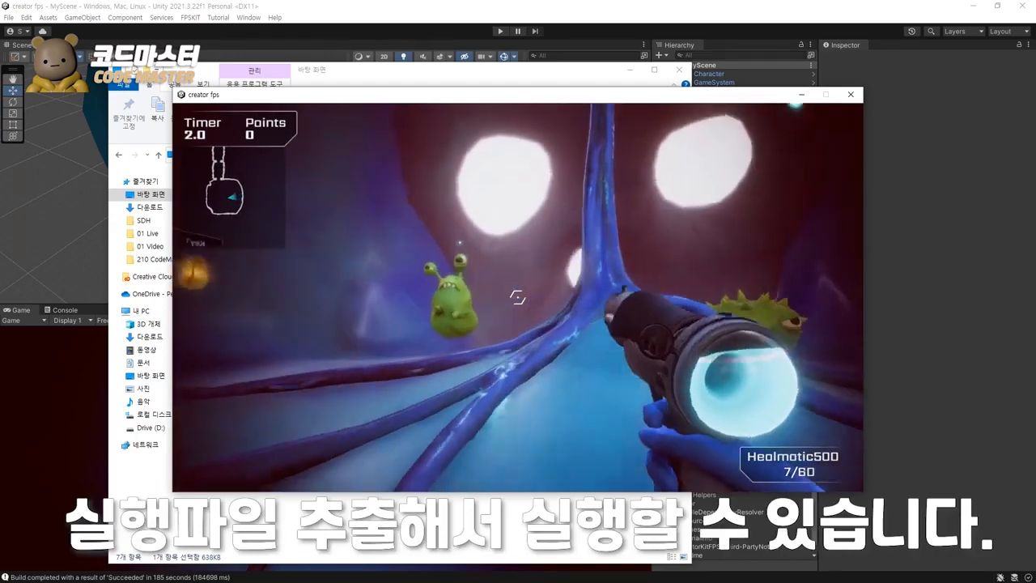
key(w)
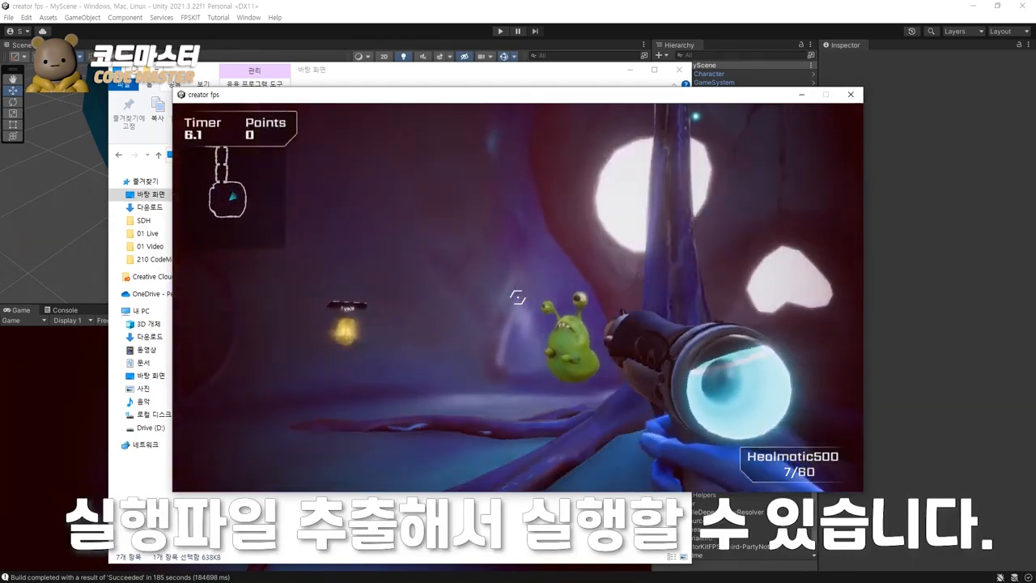
click(518, 297)
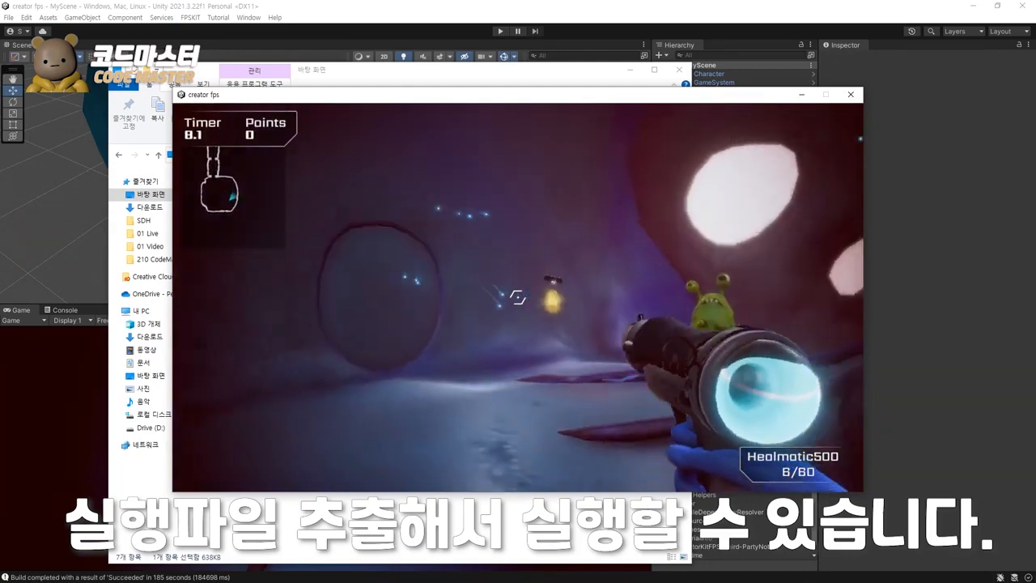
key(w)
Step: In the built game, switch to the GermOBlaster 2, shoot the slime germ and change to the Pill weapon
scroll(518, 297, down, 1)
click(518, 297)
key(r)
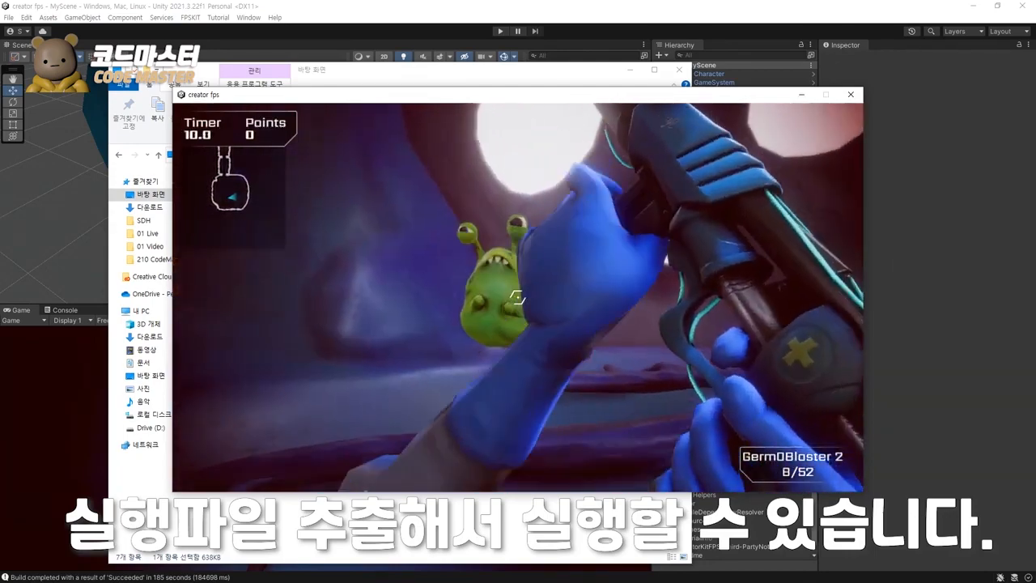
click(518, 297)
click(518, 297)
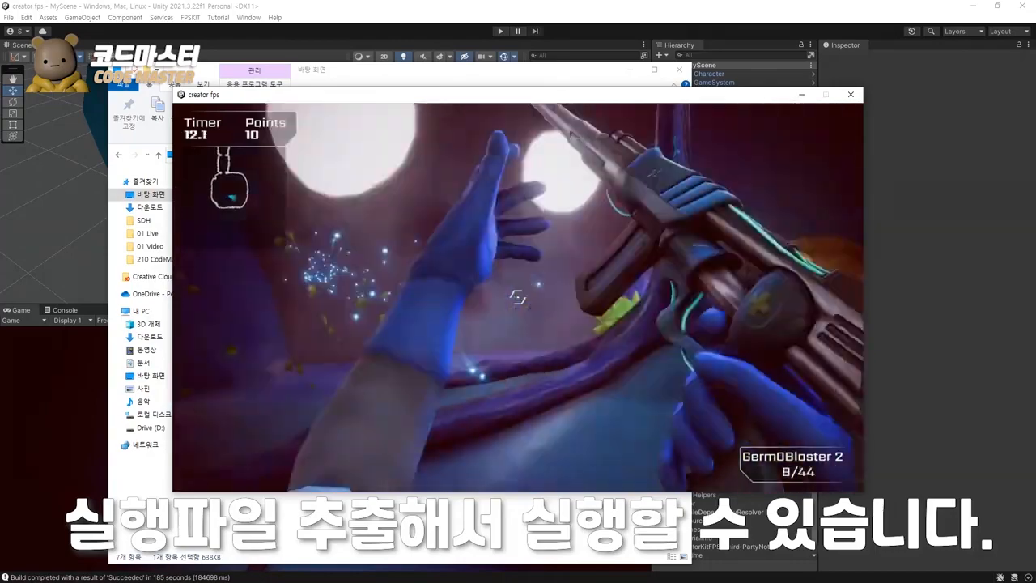
scroll(518, 297, down, 1)
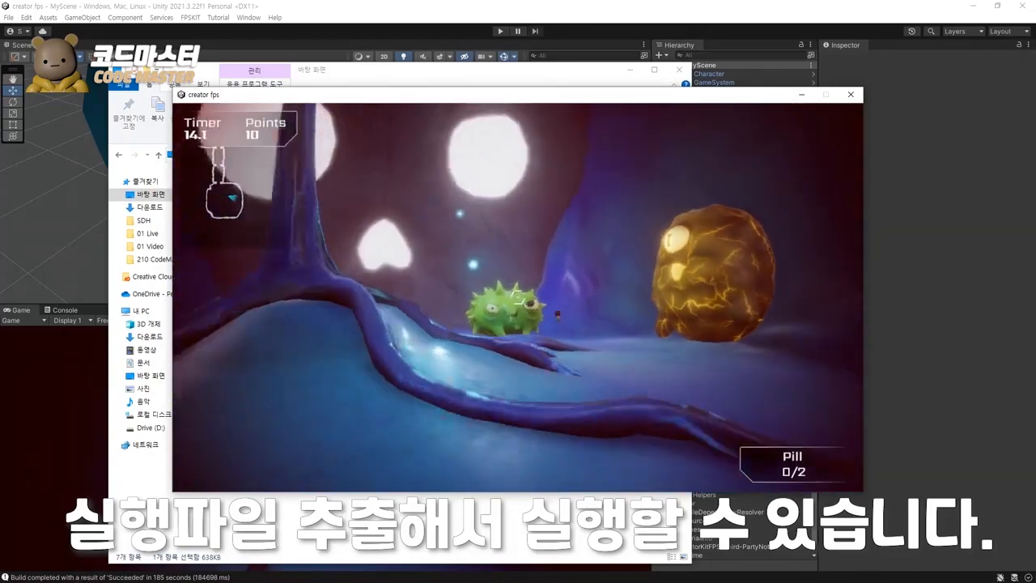